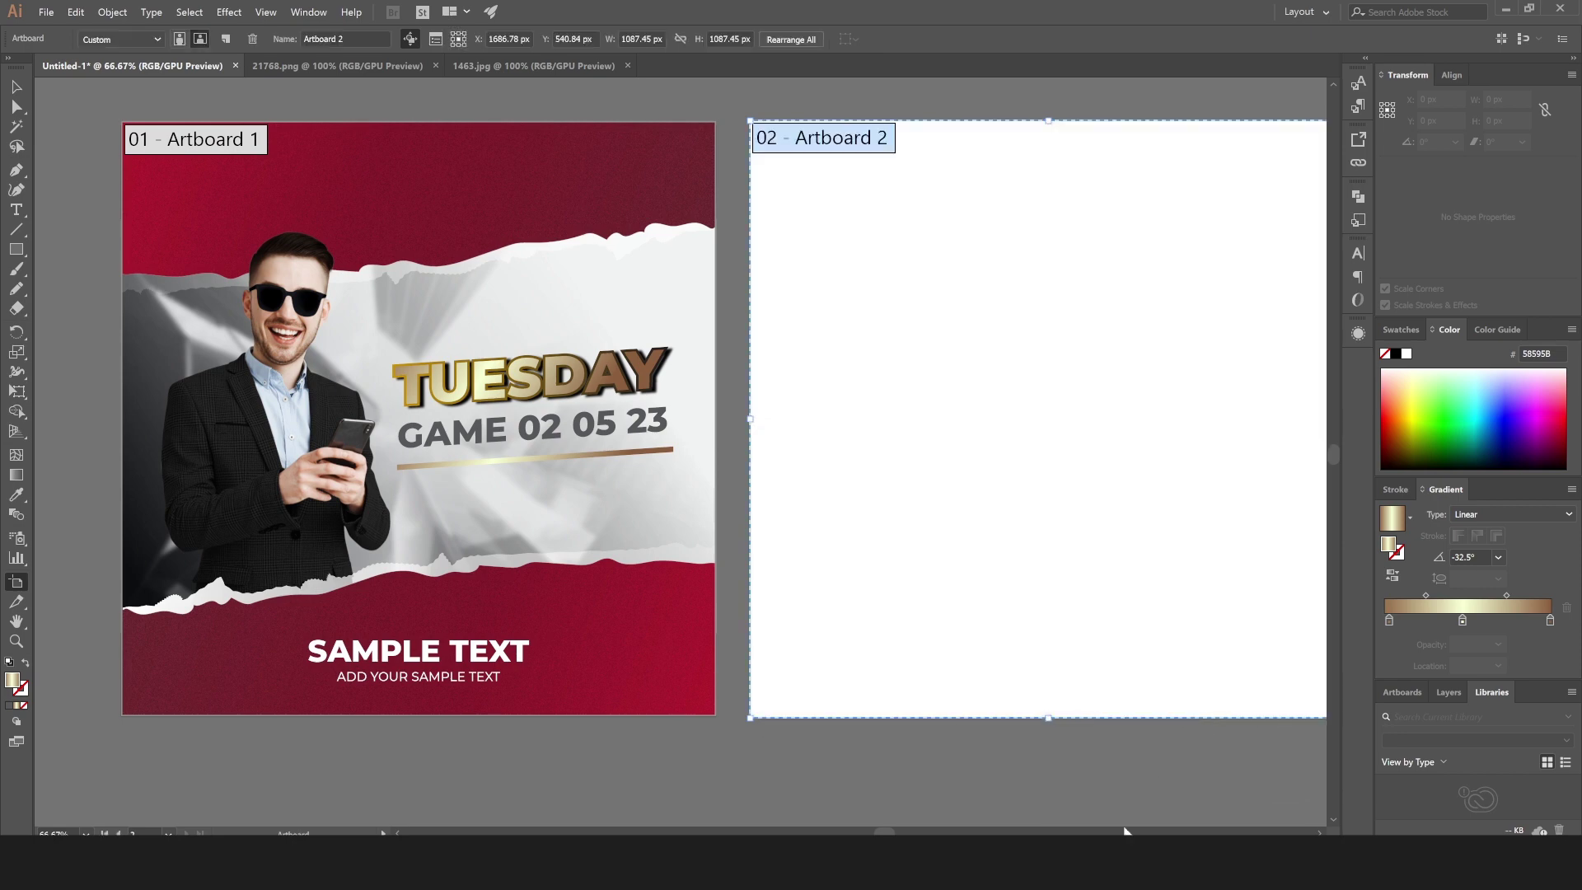
Resize Artboard 2 to 1080 × 1080 px and move it slightly closer to Artboard 1.
left_click_drag(884, 832, 888, 832)
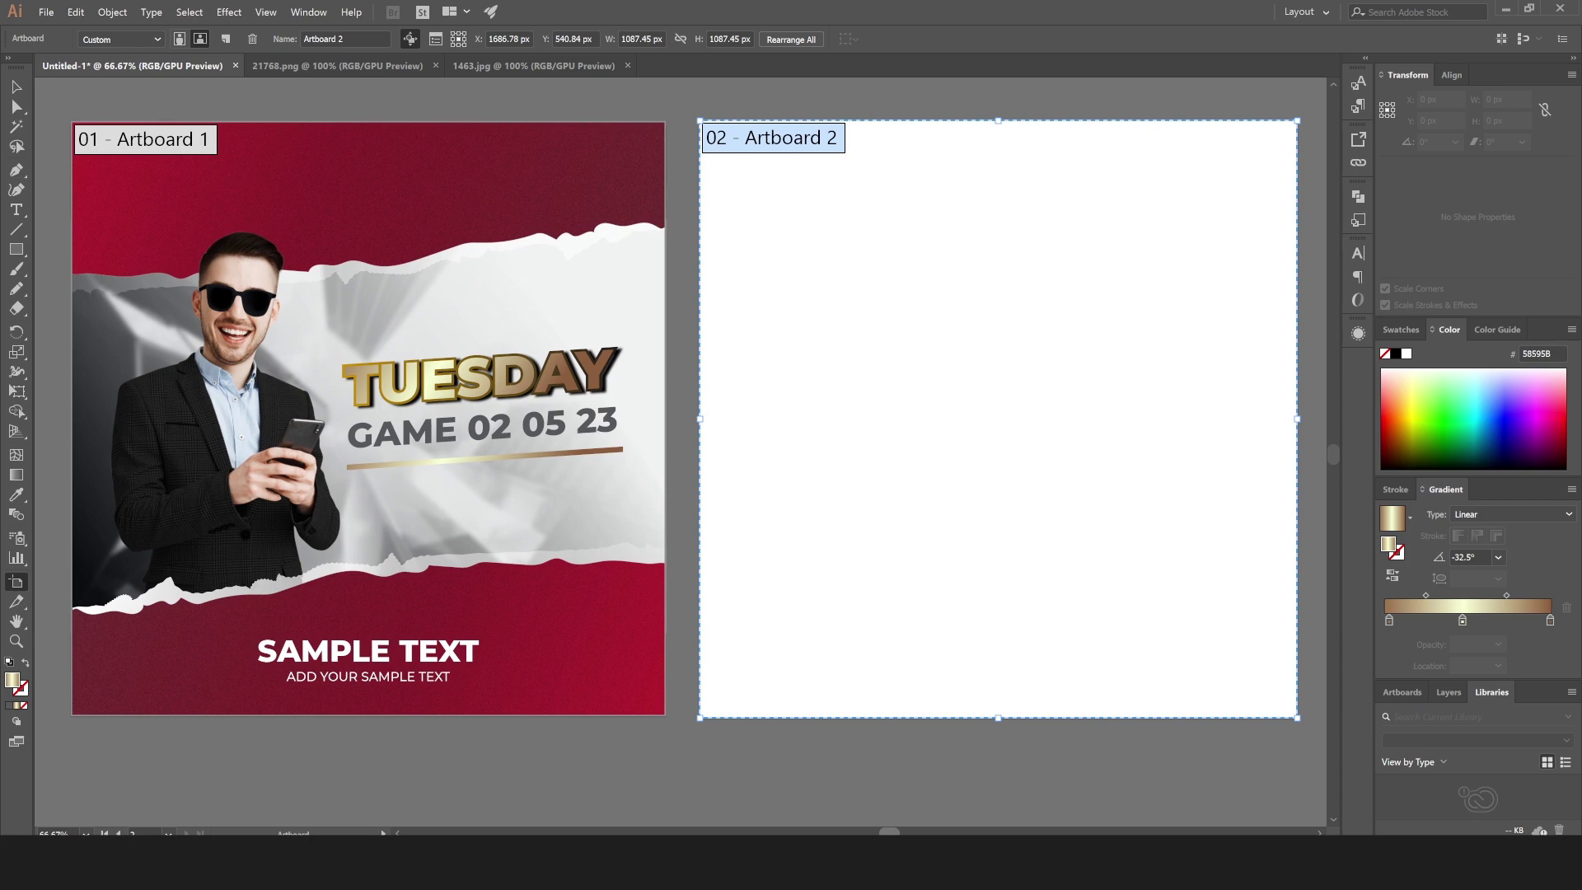
left_click(622, 39)
type("1080")
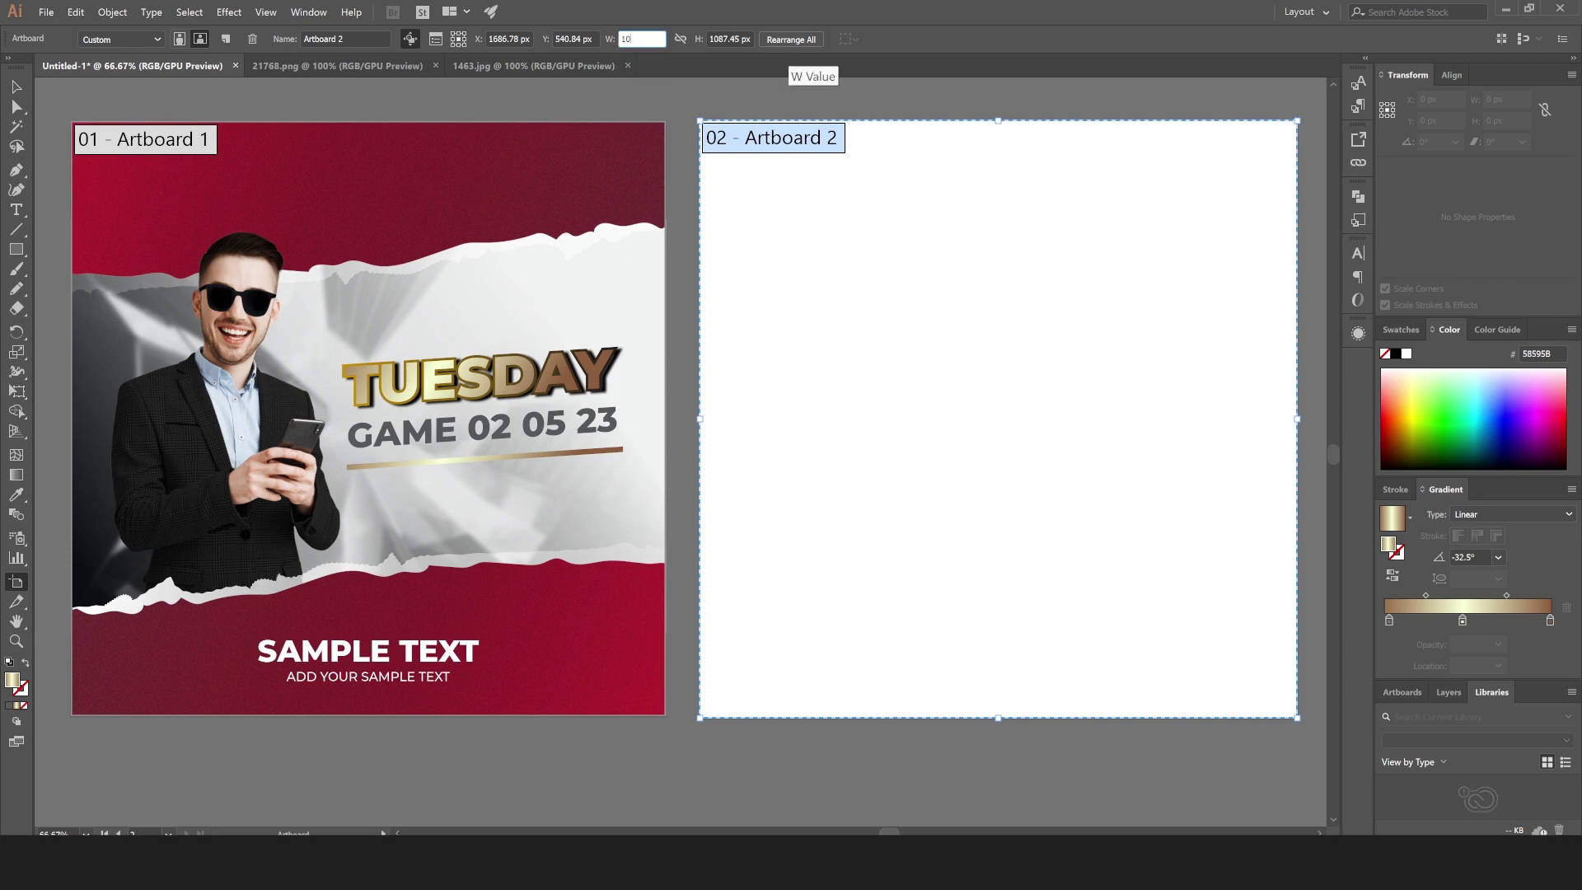
left_click(749, 39)
type("10")
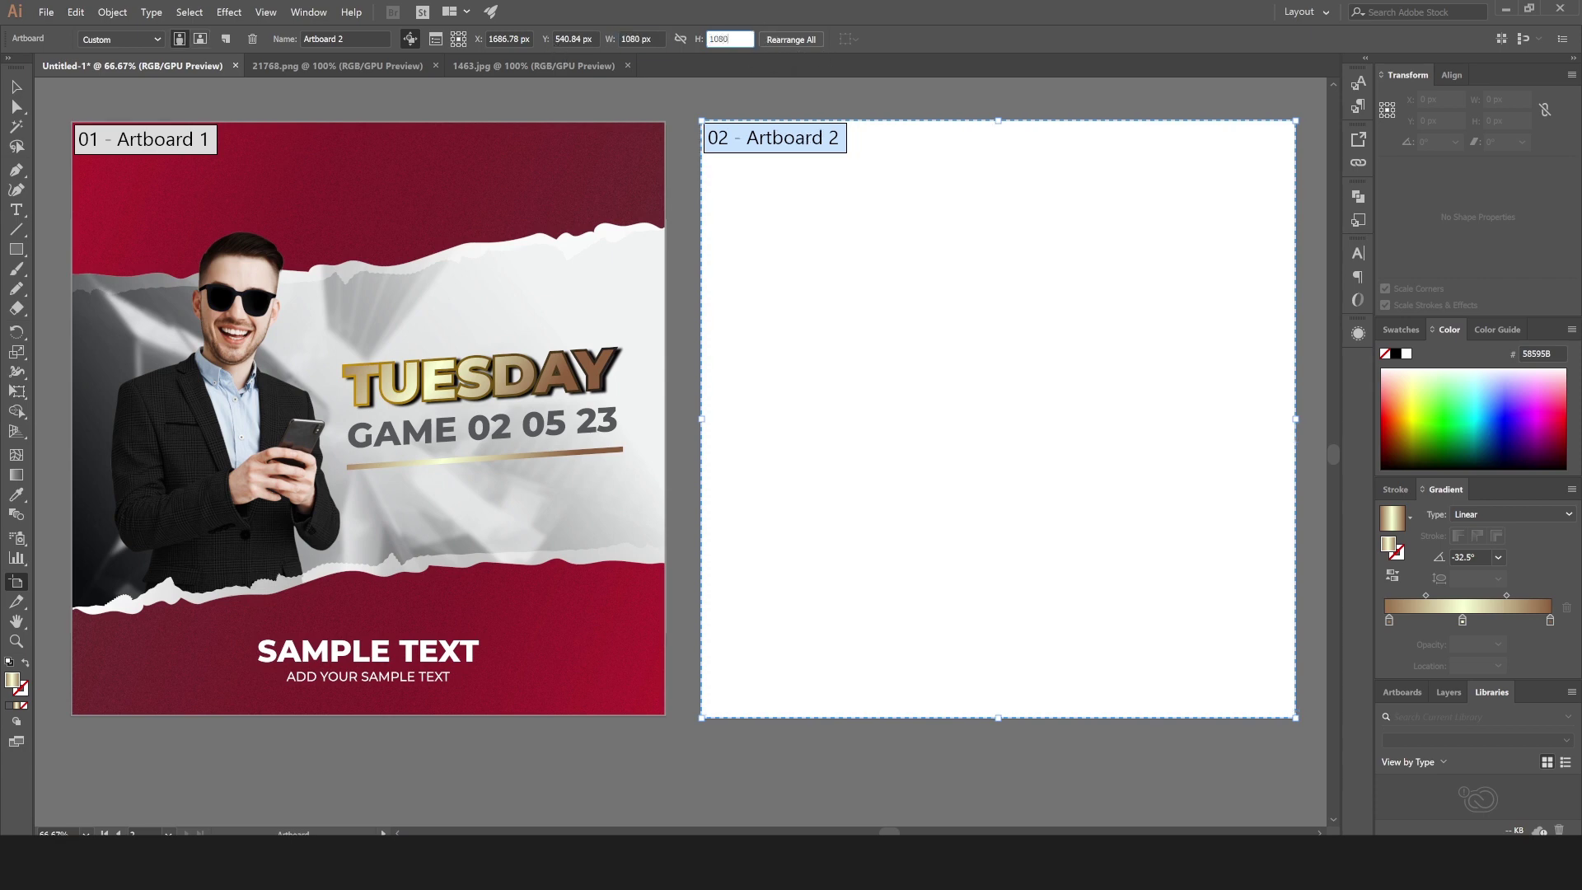
type("80")
key("Return")
left_click_drag(826, 302, 818, 302)
left_click(16, 86)
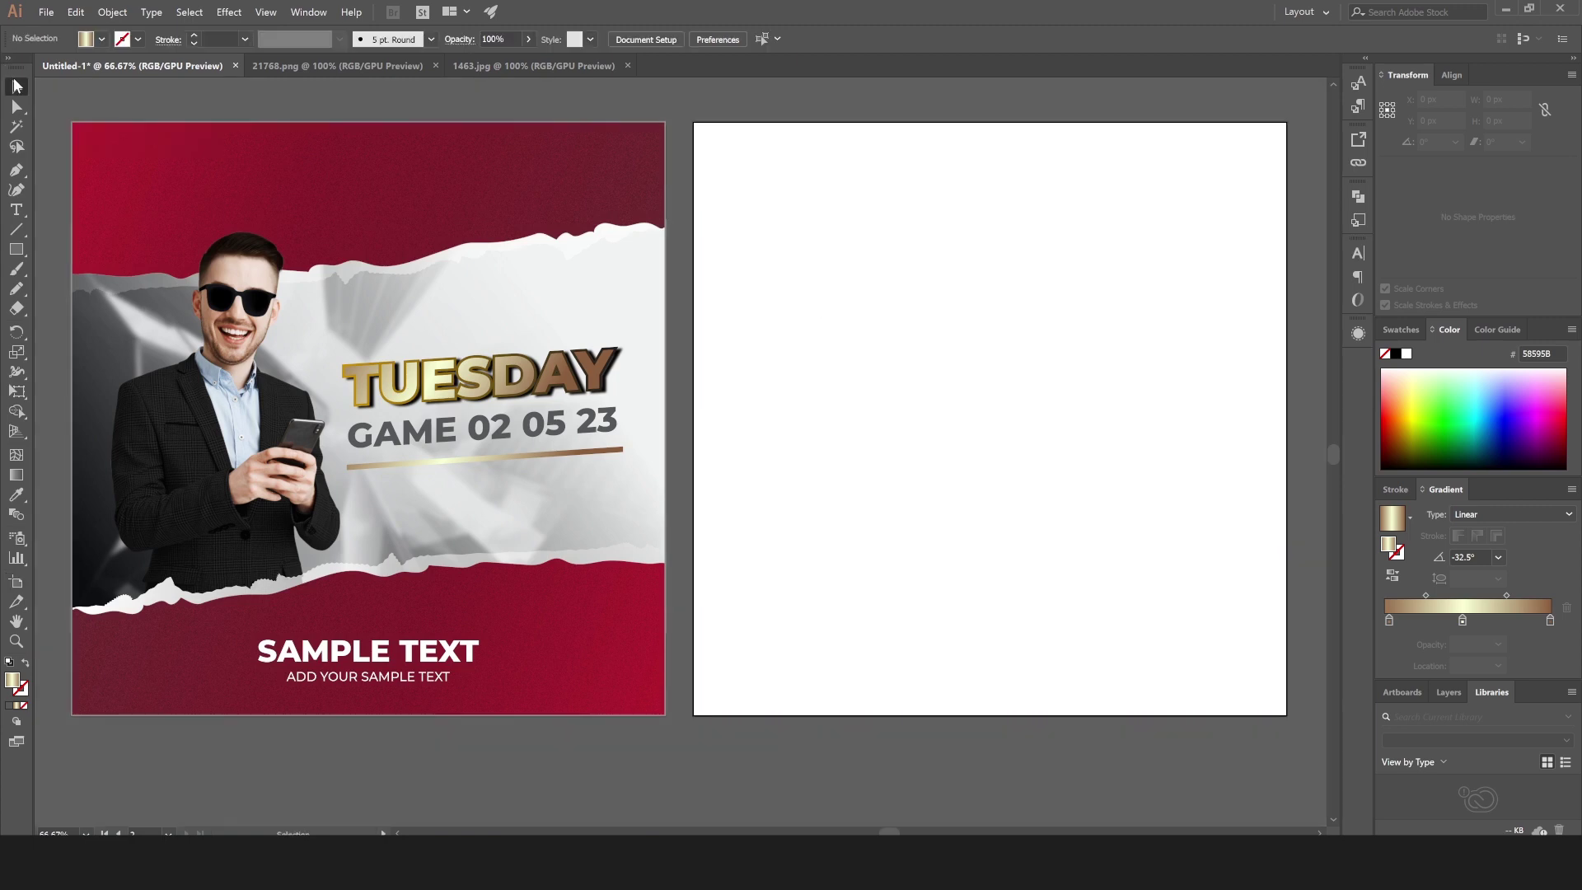
left_click(430, 204)
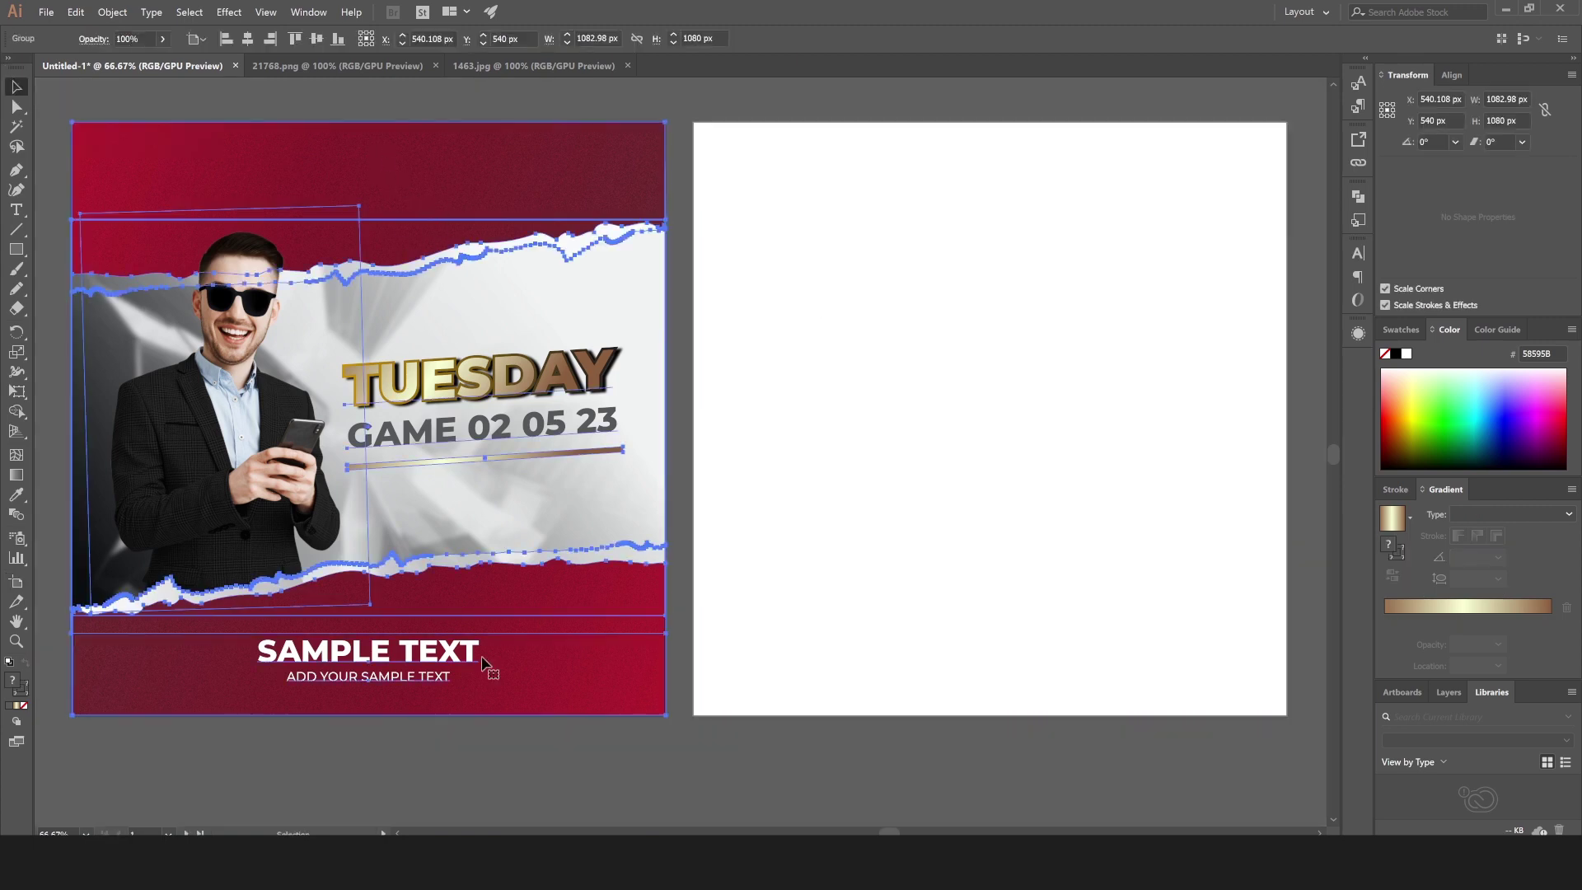
left_click(610, 775)
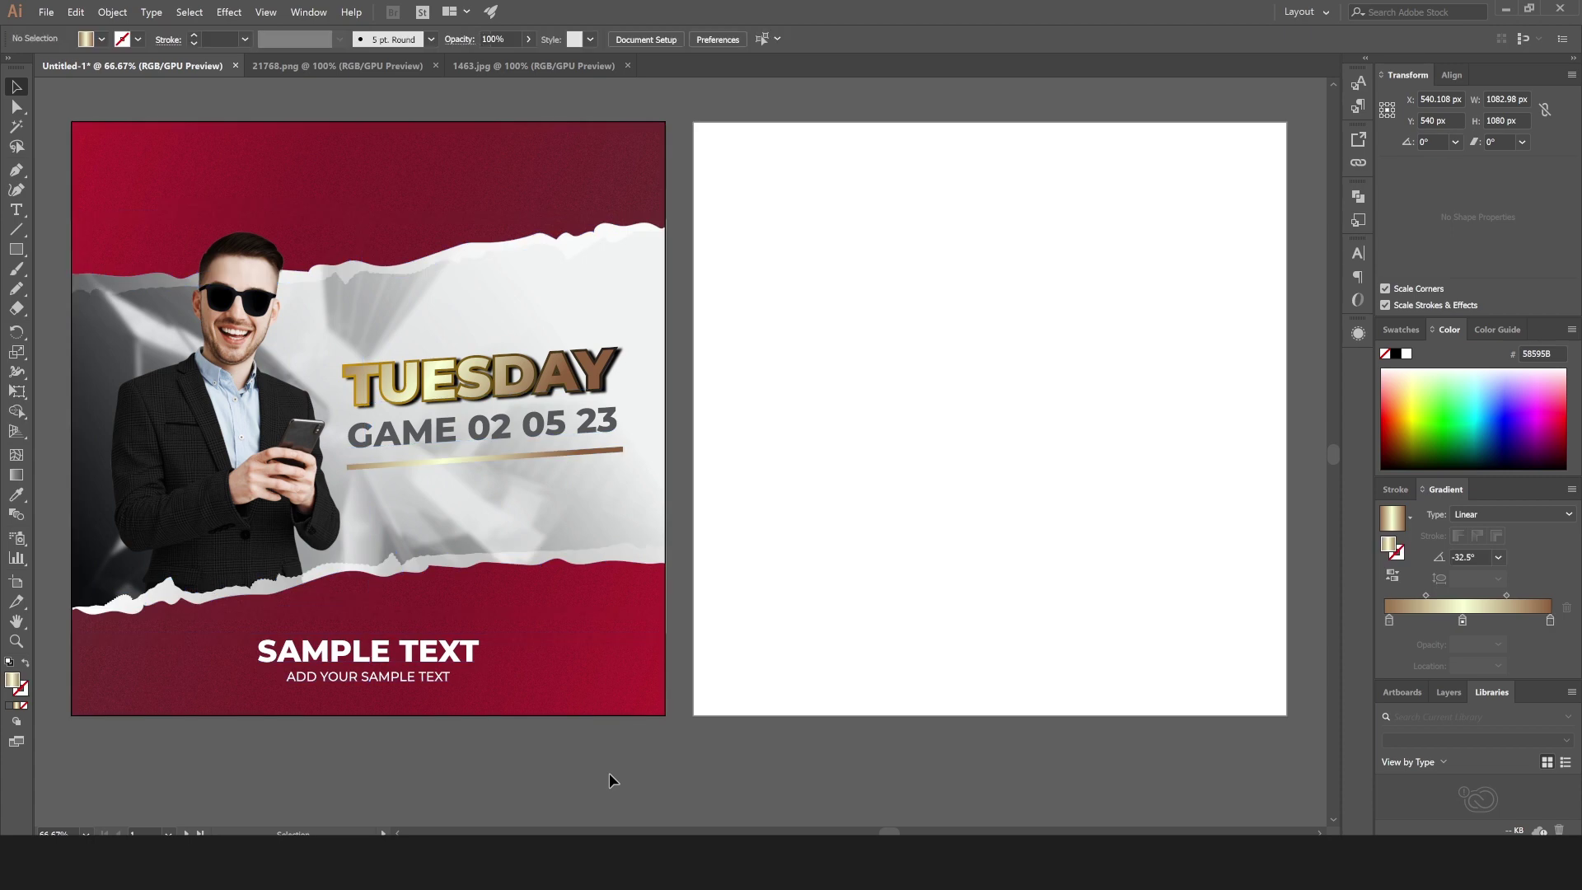
Set the Pencil tool's fidelity toward Accurate and draw a jagged torn-edge line about 1266 px wide across the blank artboard's upper part.
left_click(18, 289)
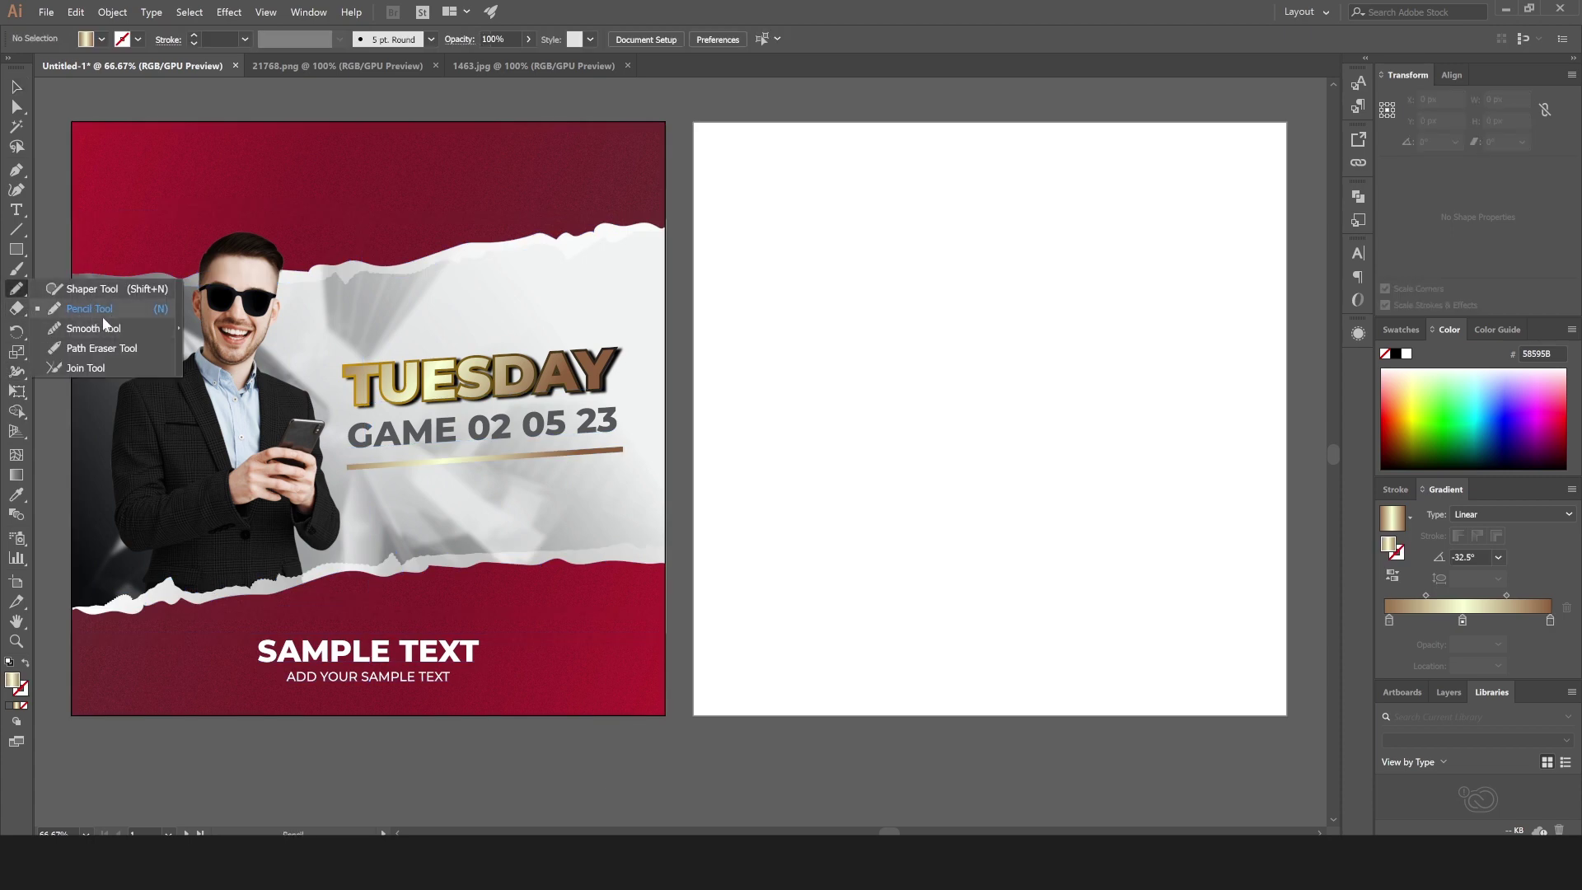
left_click(97, 309)
double_click(16, 295)
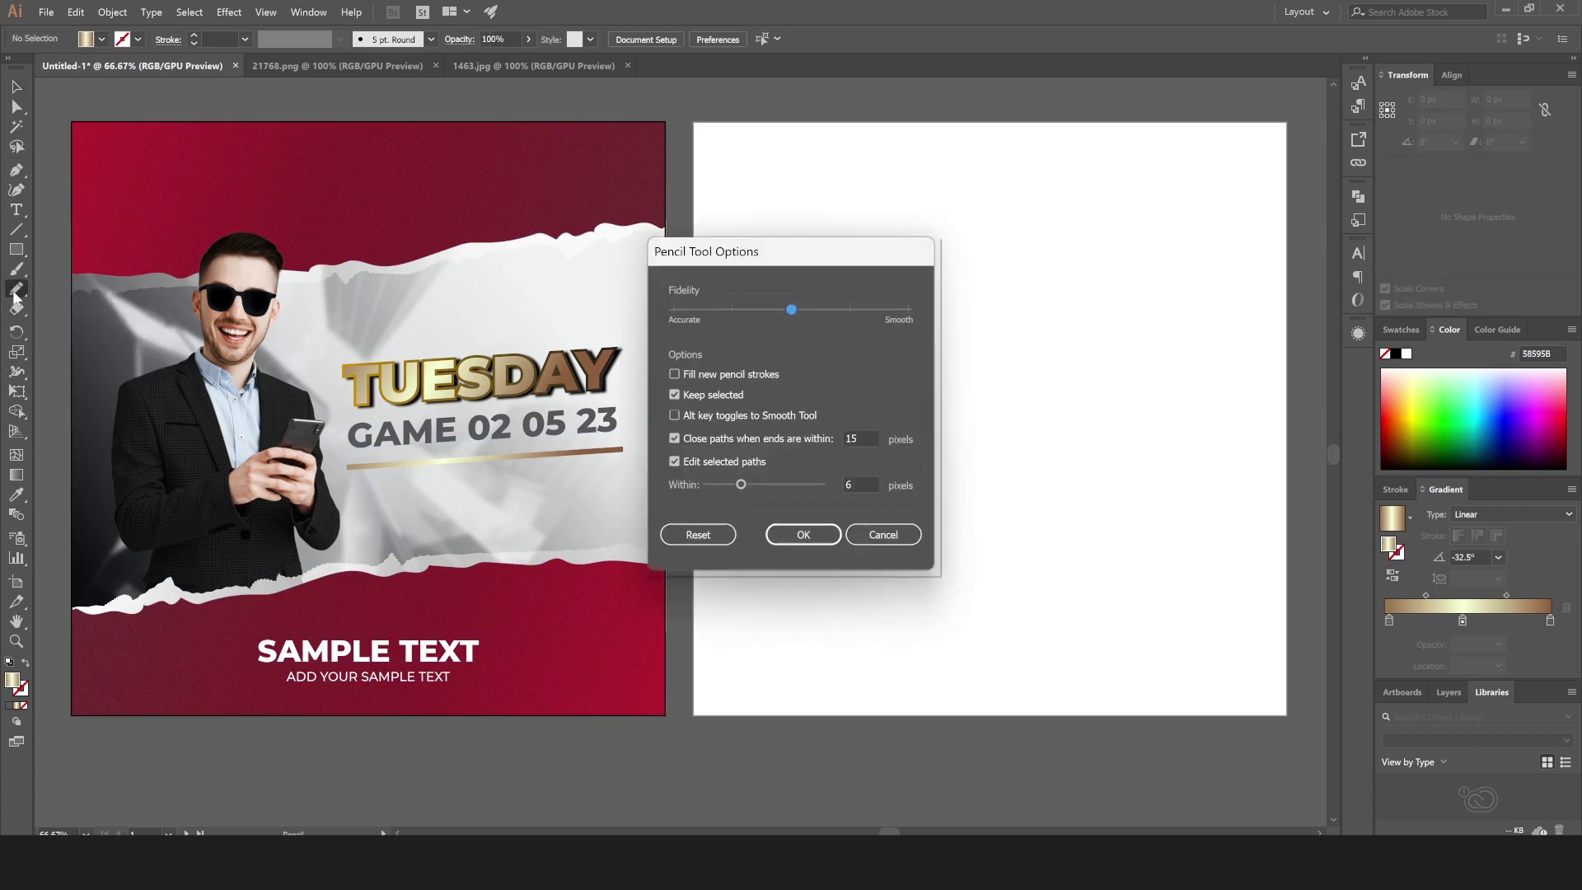
left_click(694, 310)
left_click(803, 535)
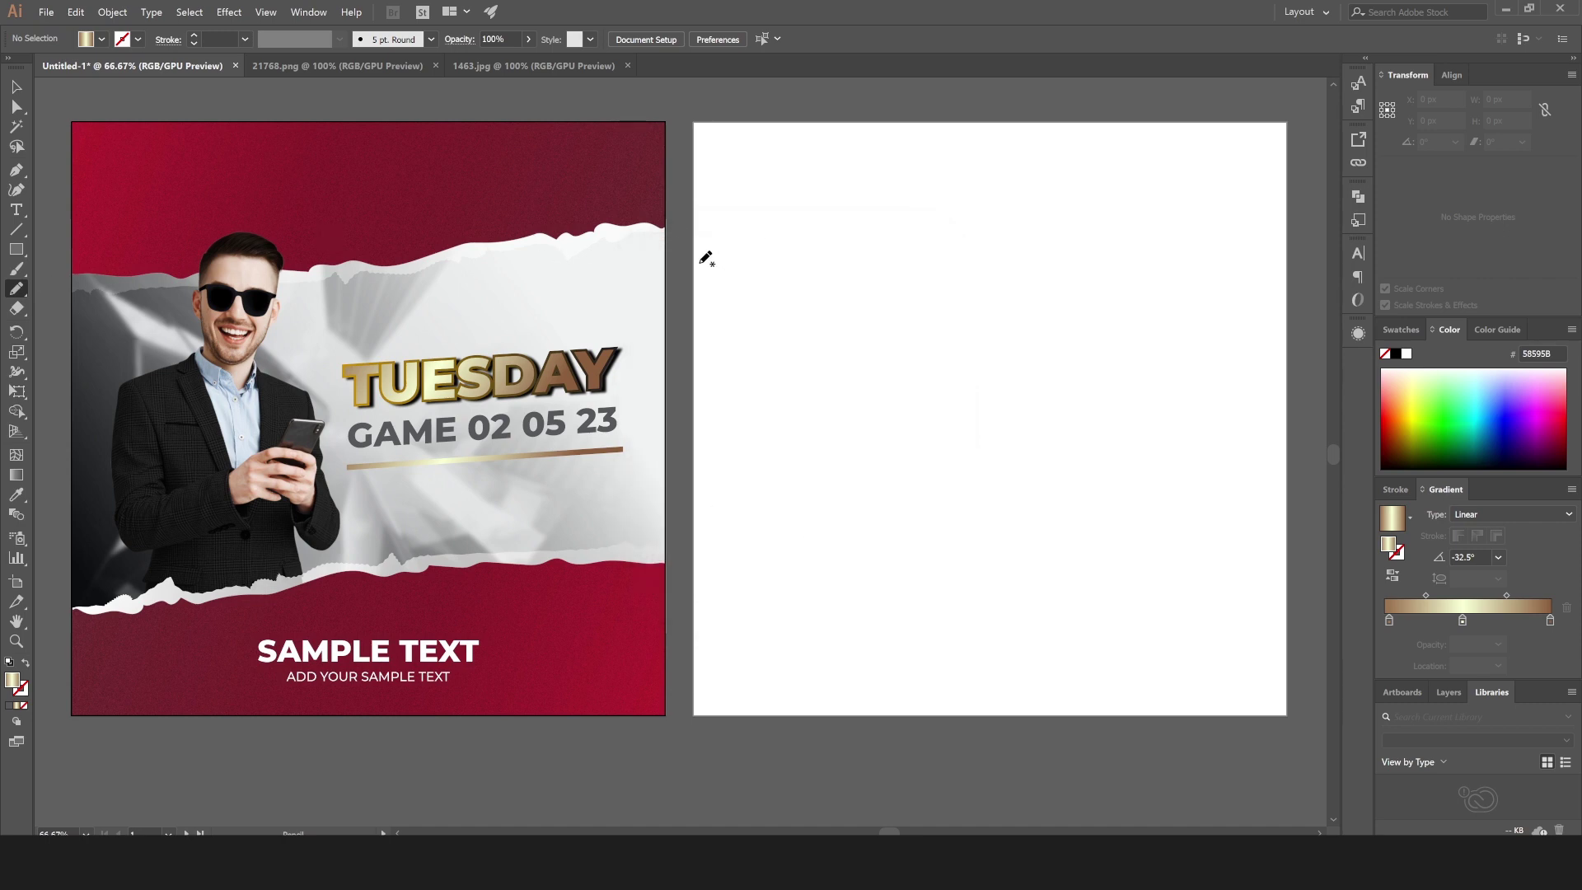
mouse_move(691, 261)
left_mouse_down()
mouse_move(960, 241)
mouse_move(1062, 212)
mouse_move(1313, 216)
mouse_move(1375, 199)
mouse_move(1297, 200)
left_mouse_up()
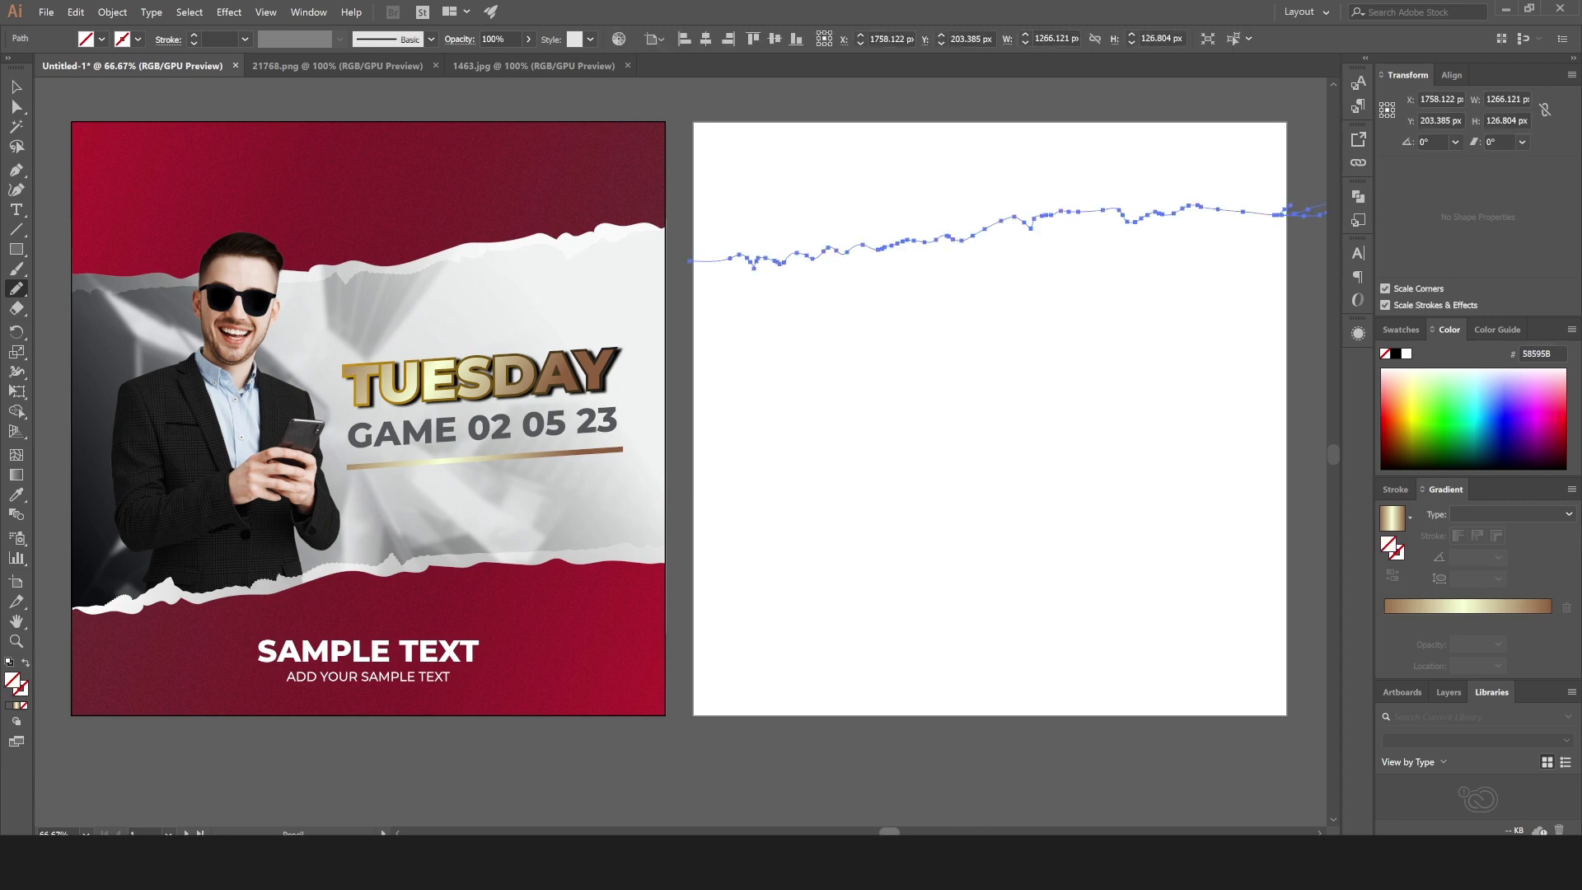
Delete the loop that overshoots the artboard's right edge and move the jagged line's end anchor onto that edge.
scroll(683, 418, "right", 5)
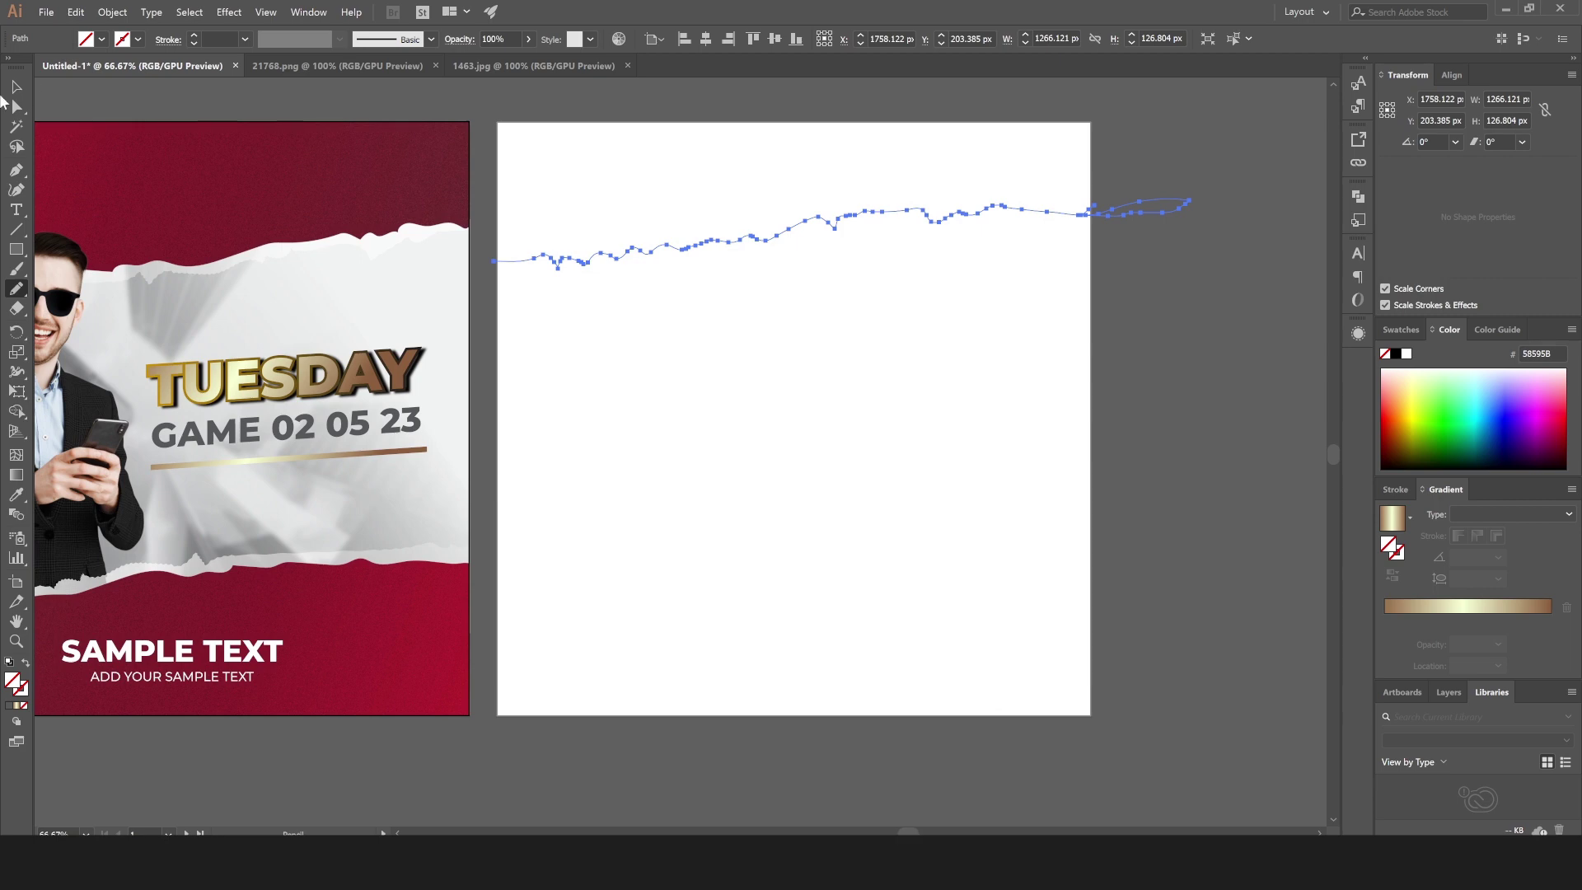
left_click(18, 107)
left_click(1094, 208)
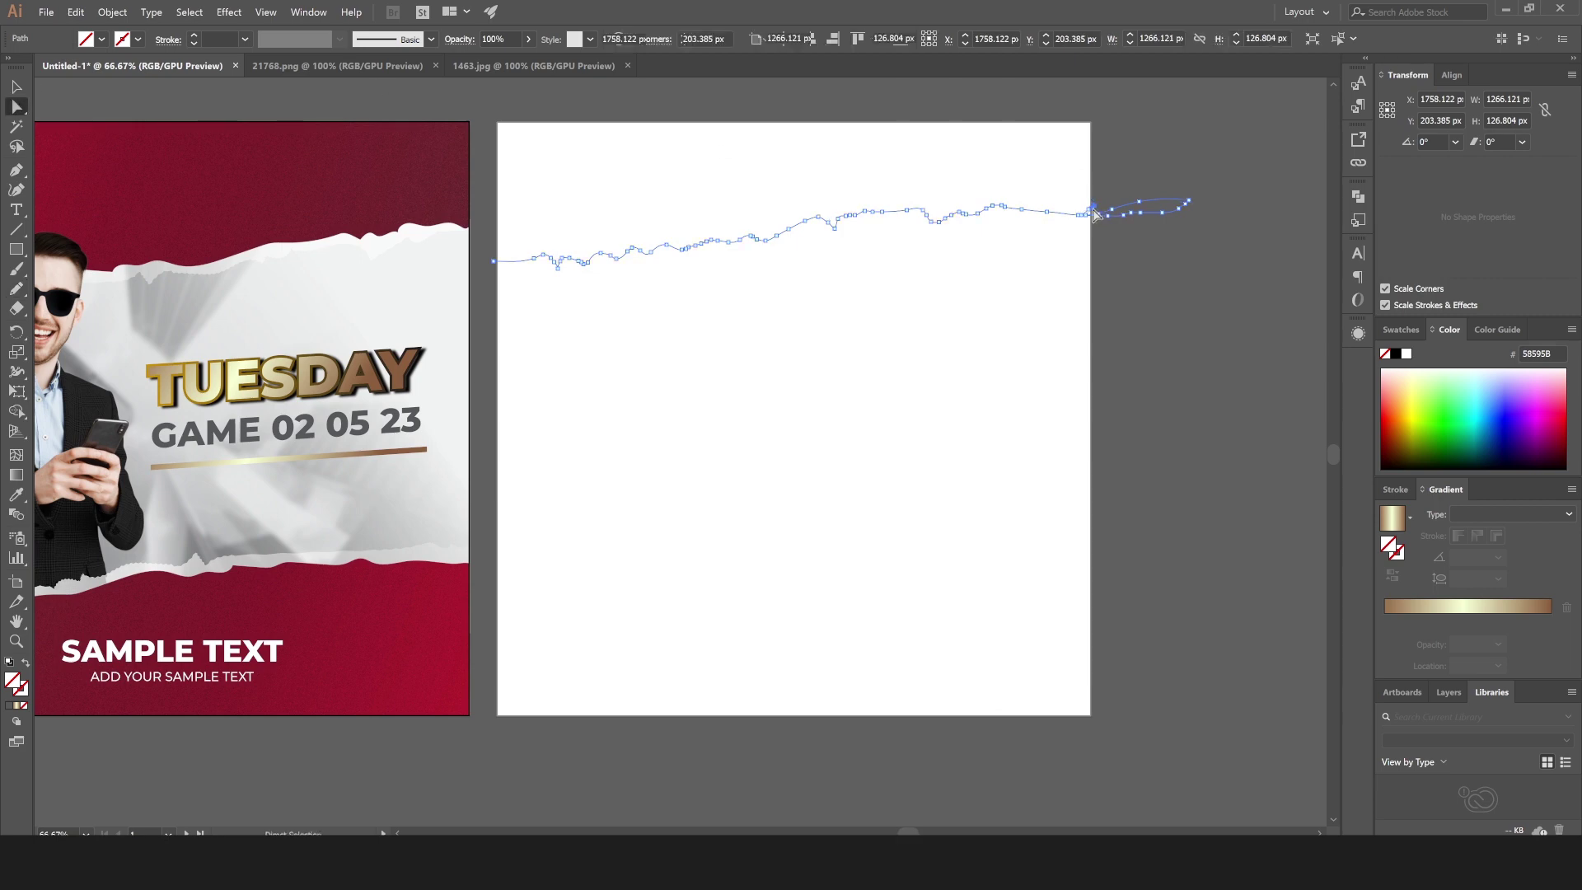
key("ctrl+a")
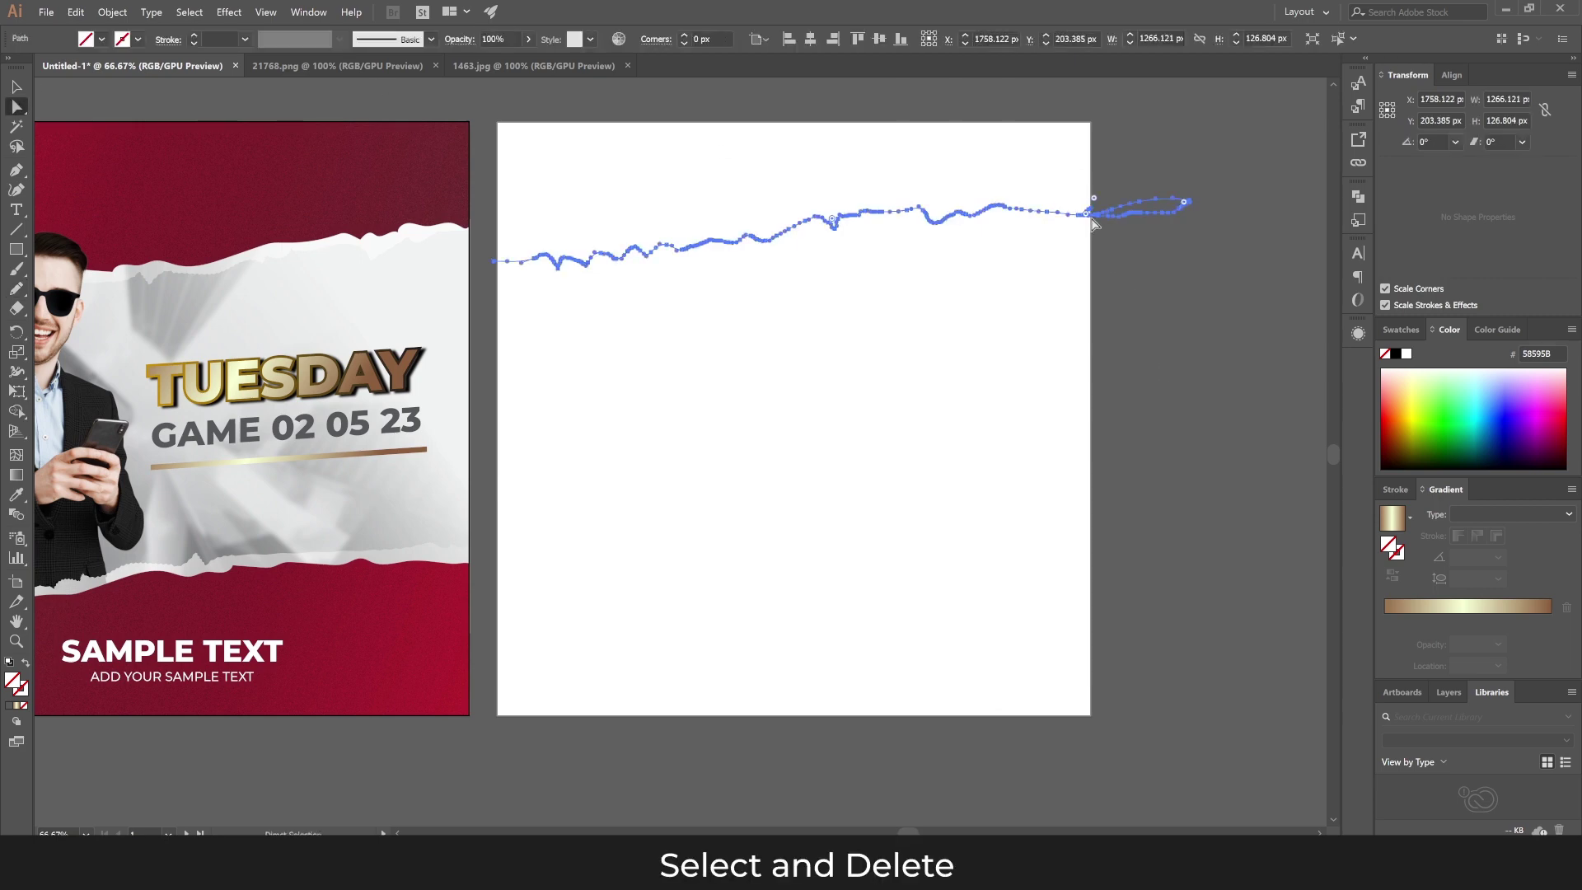
key("Delete")
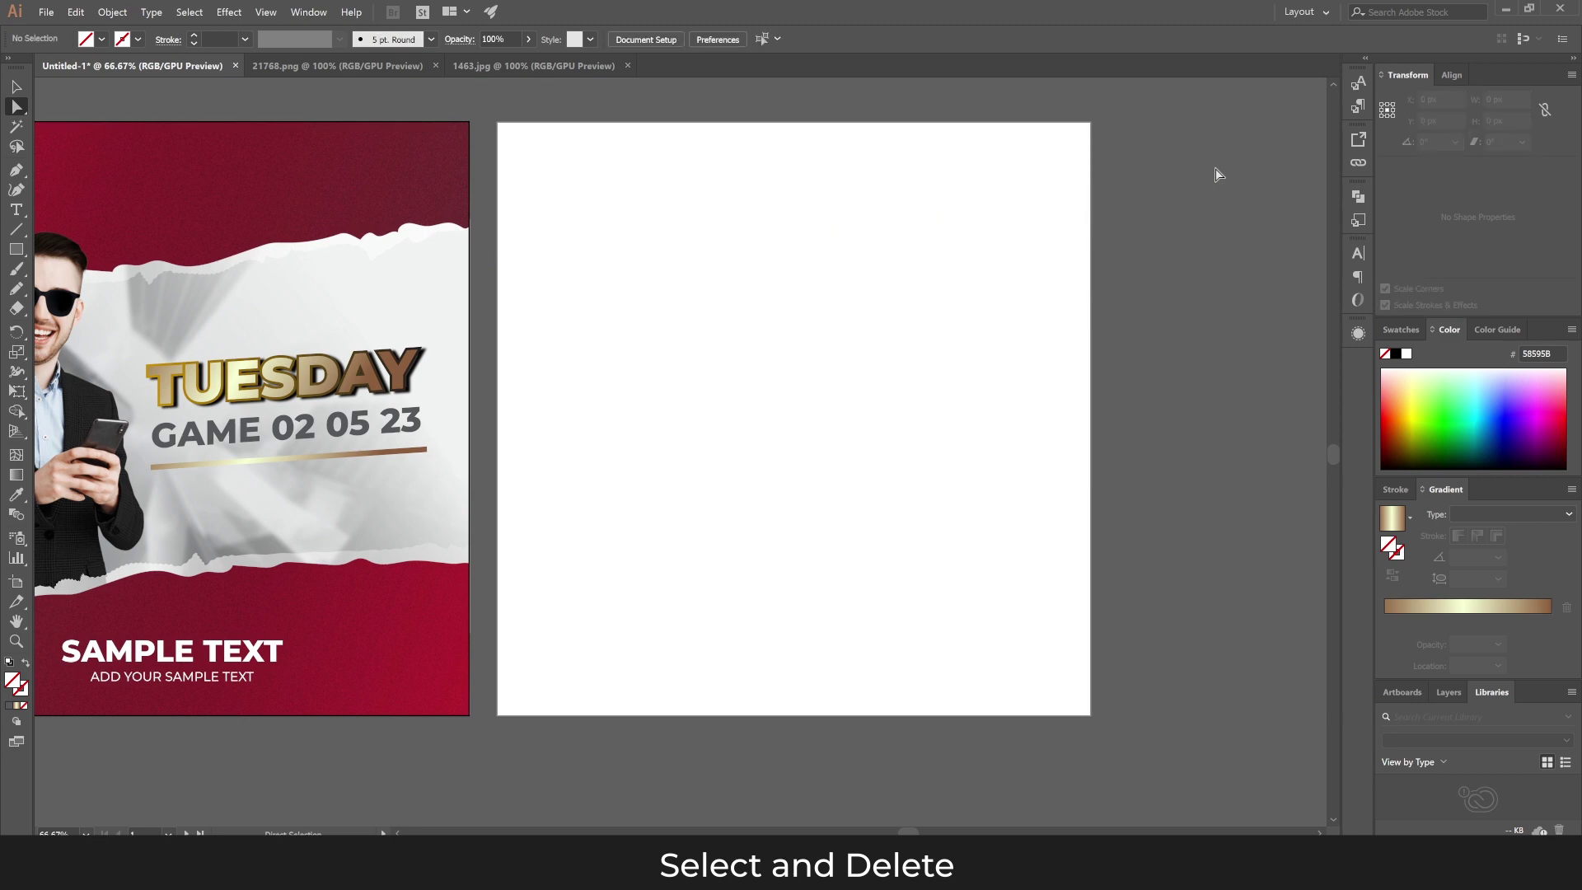
key("ctrl+z")
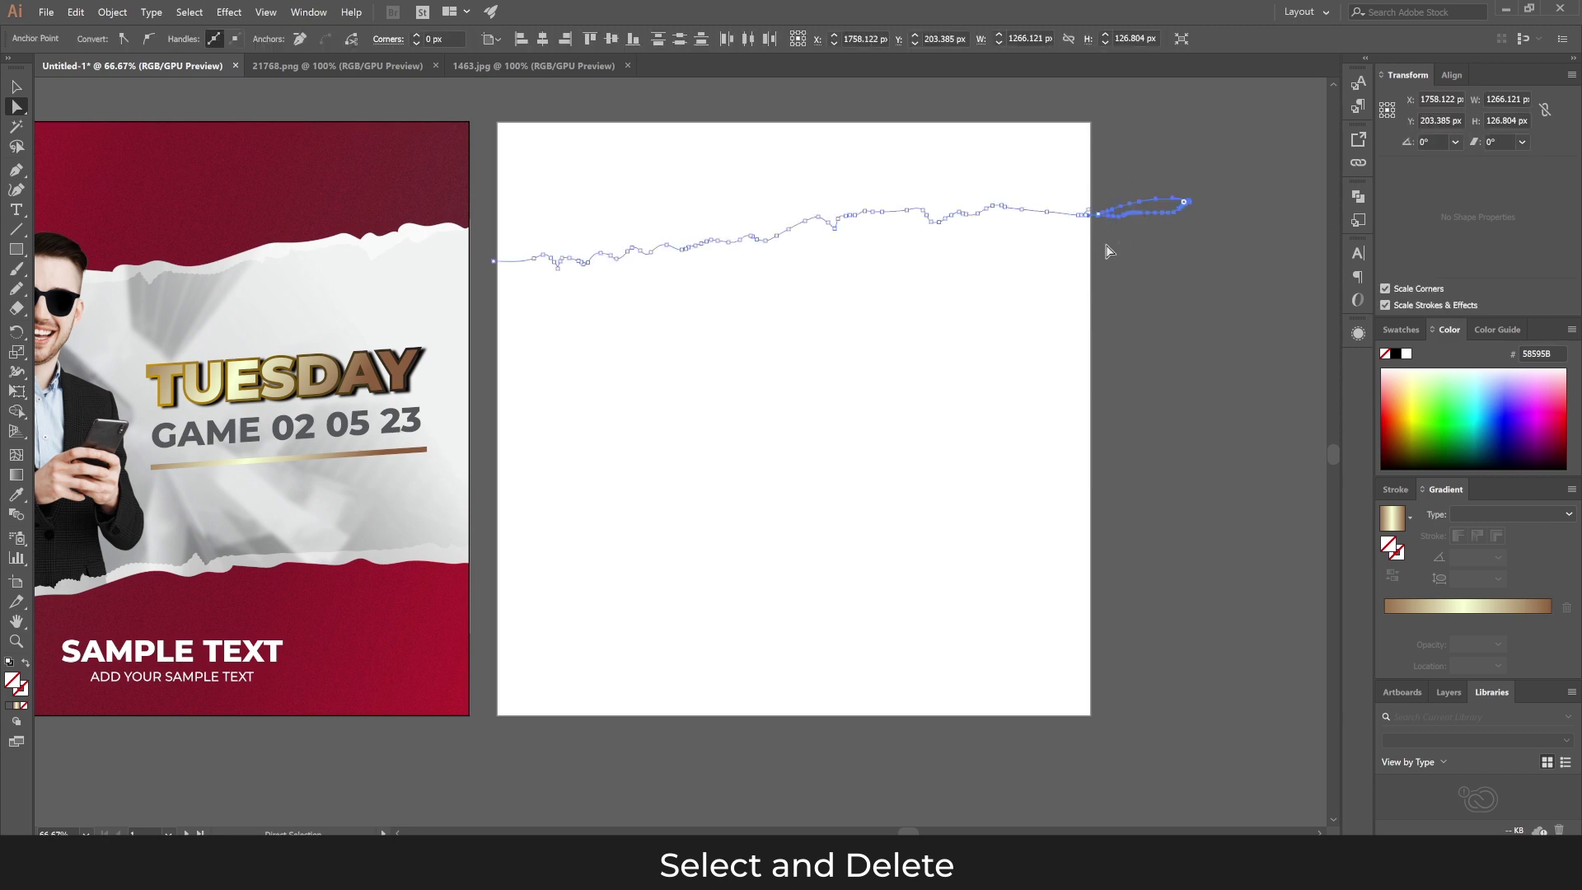
left_click(15, 84)
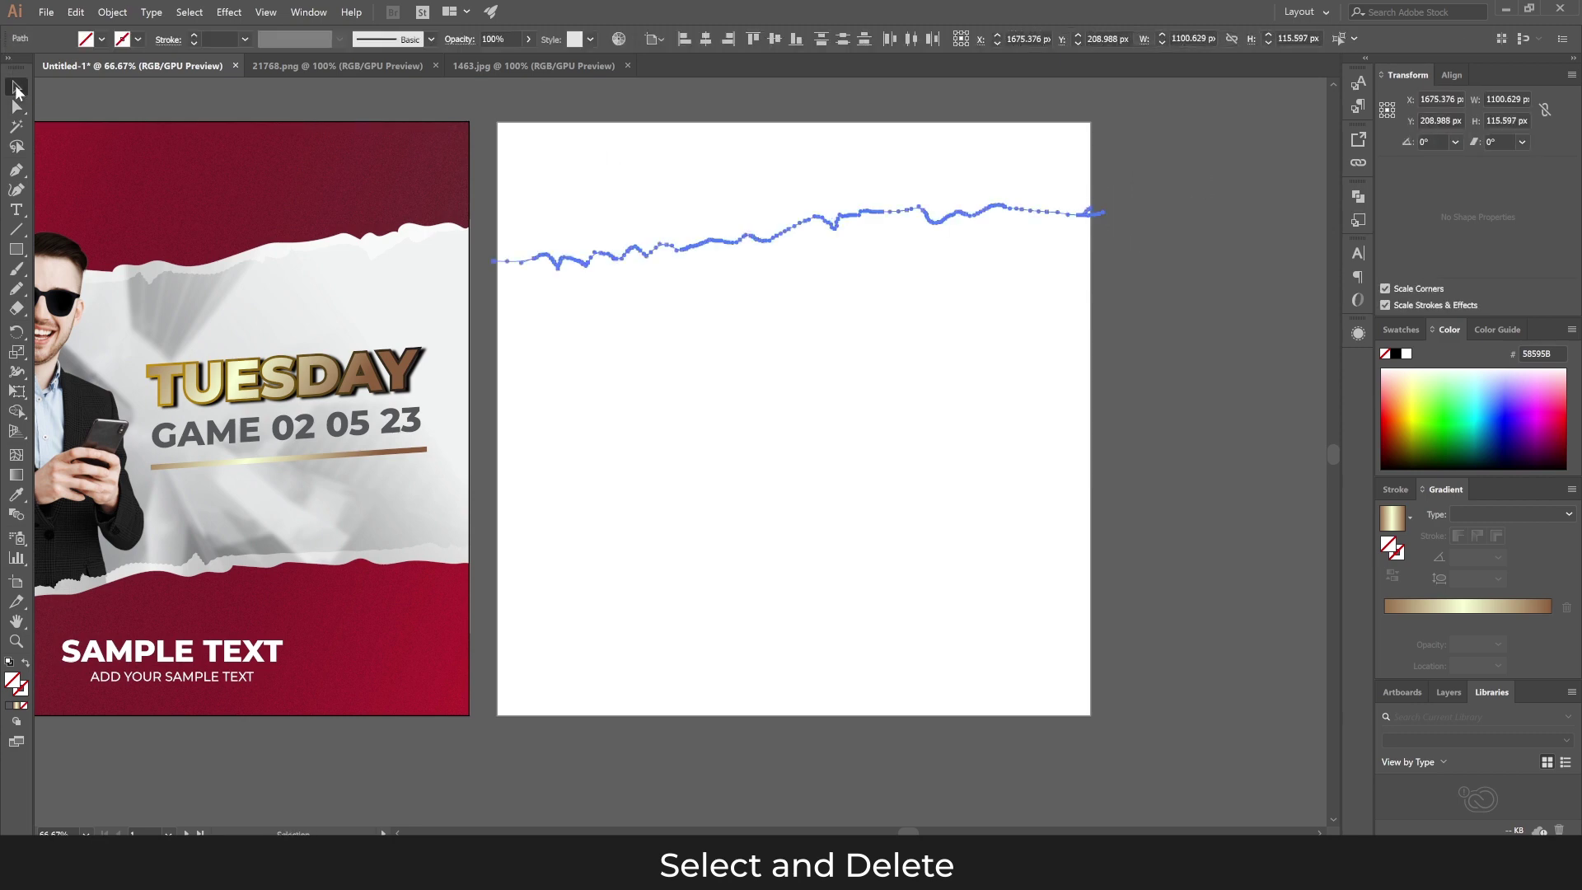
left_click(953, 162)
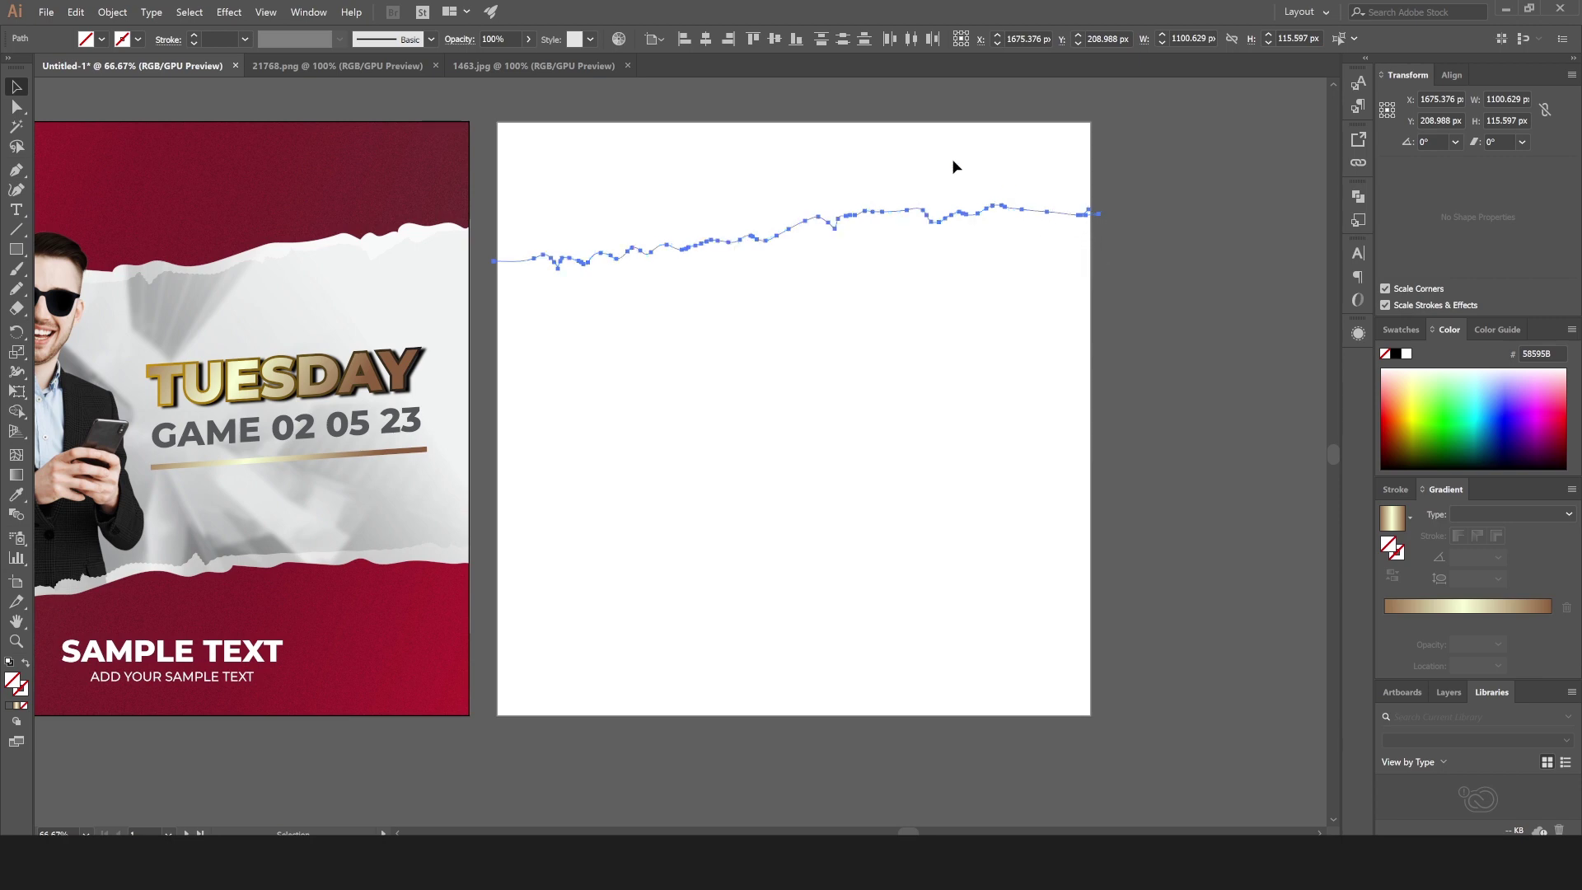
left_click(948, 220)
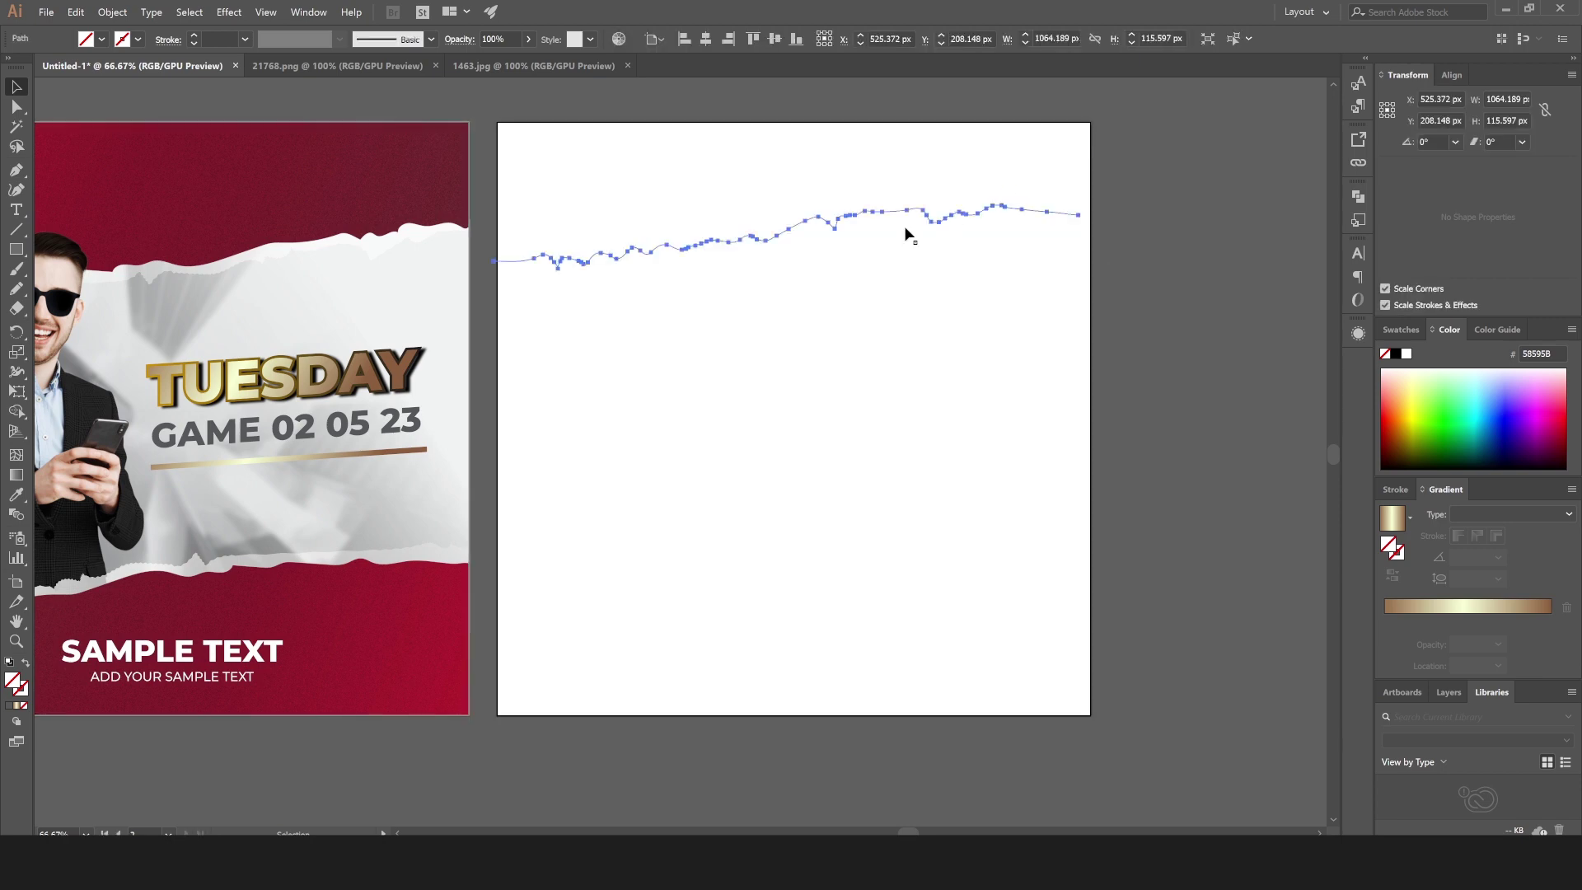
left_click(15, 107)
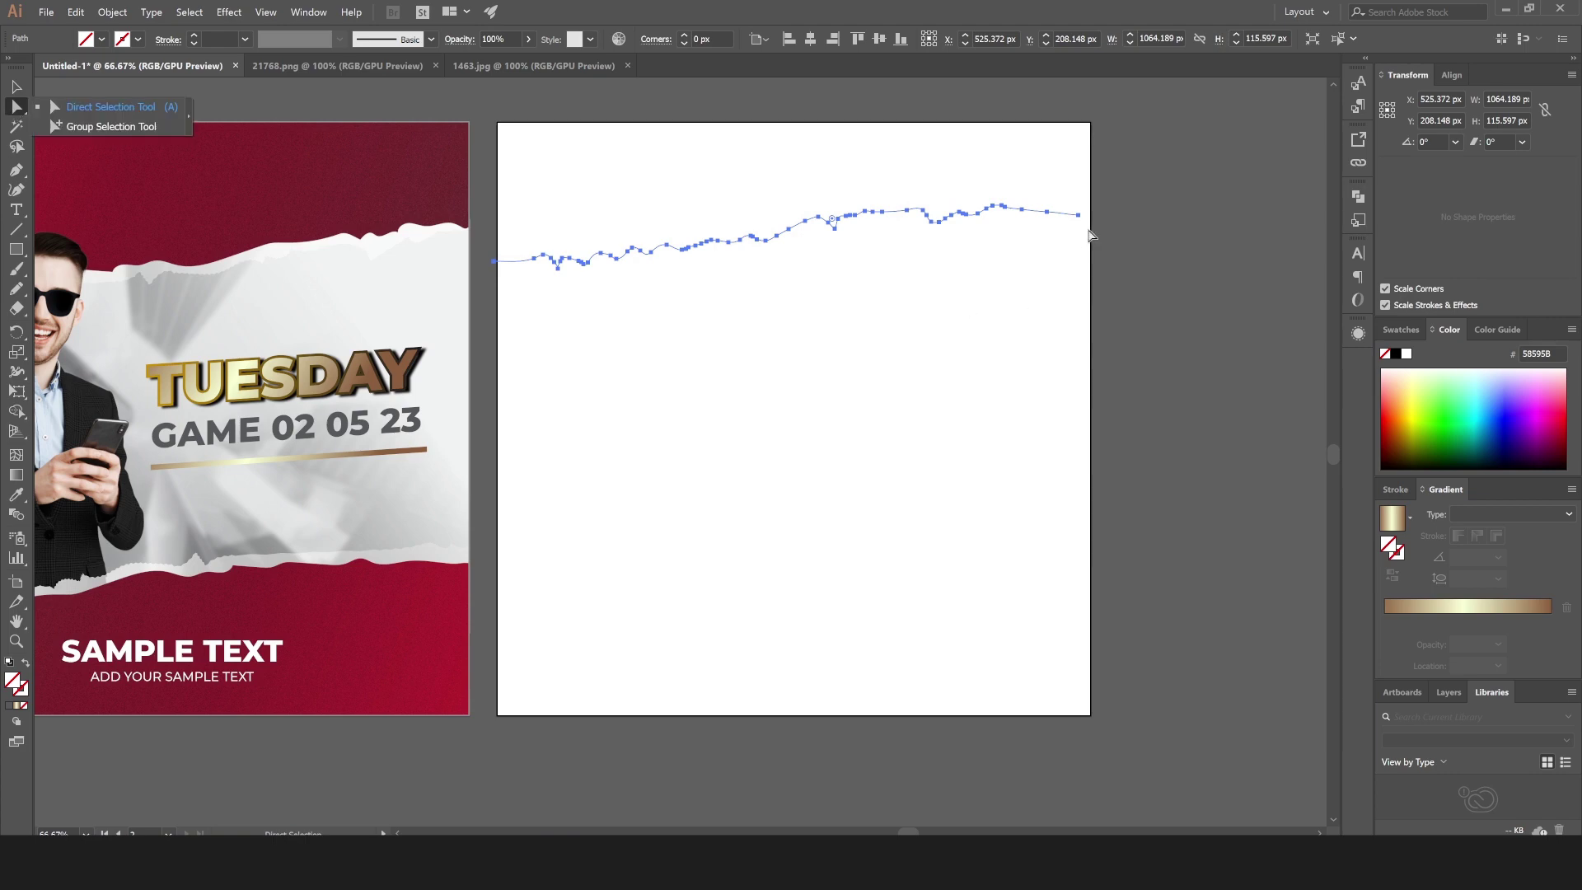
left_click_drag(1080, 215, 1101, 217)
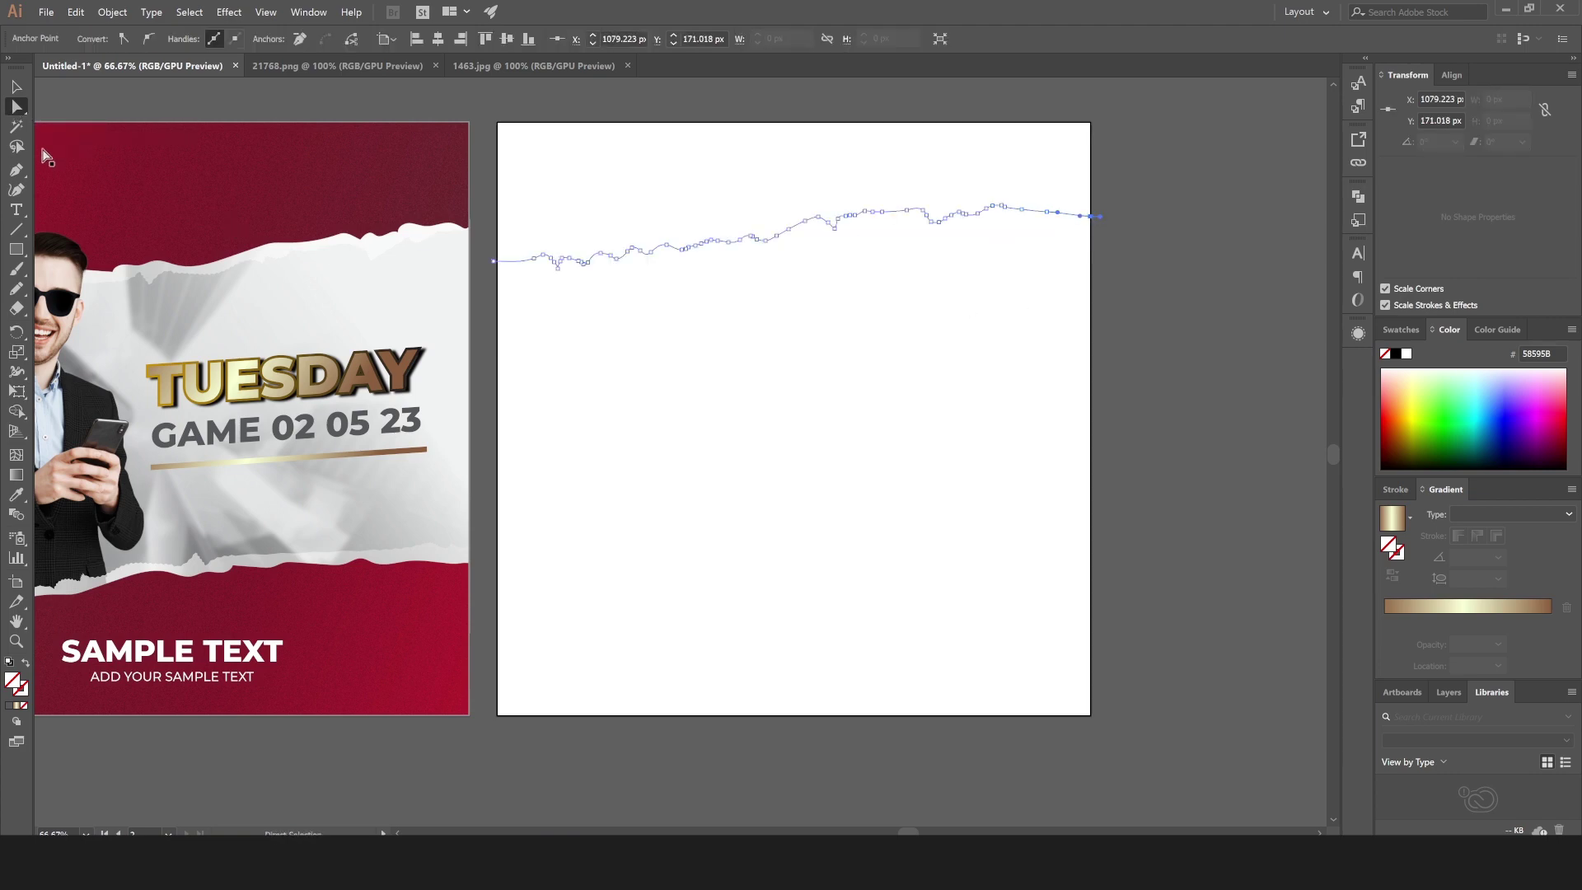
Close the jagged line into a shape with the Pen tool, running through the artboard's two upper corners.
left_click(15, 173)
left_click(64, 171)
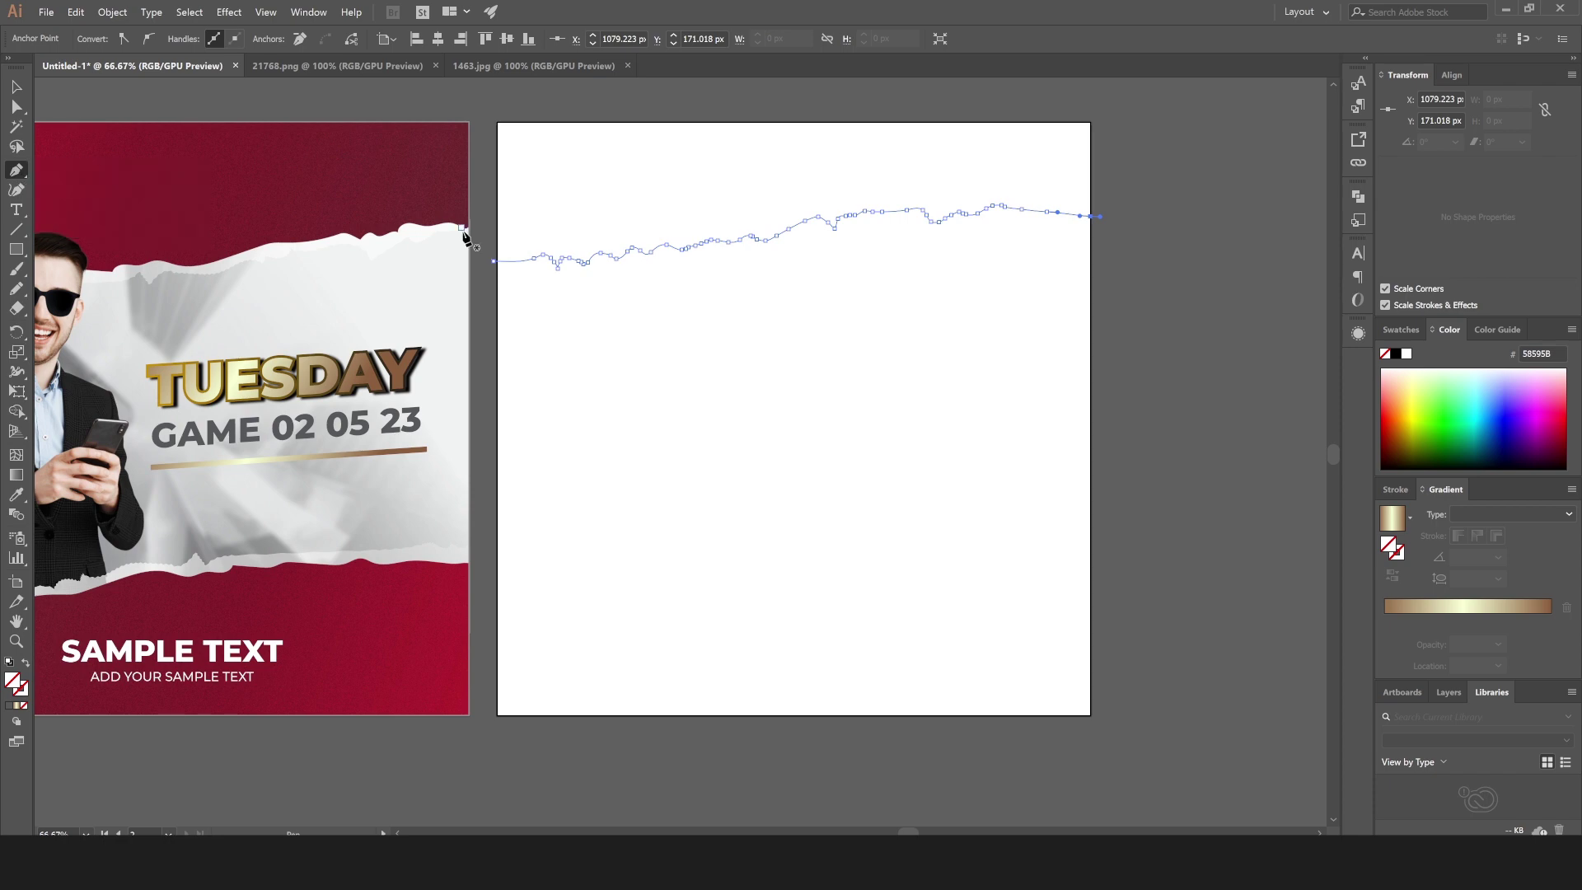
left_click(493, 262)
left_click(496, 122)
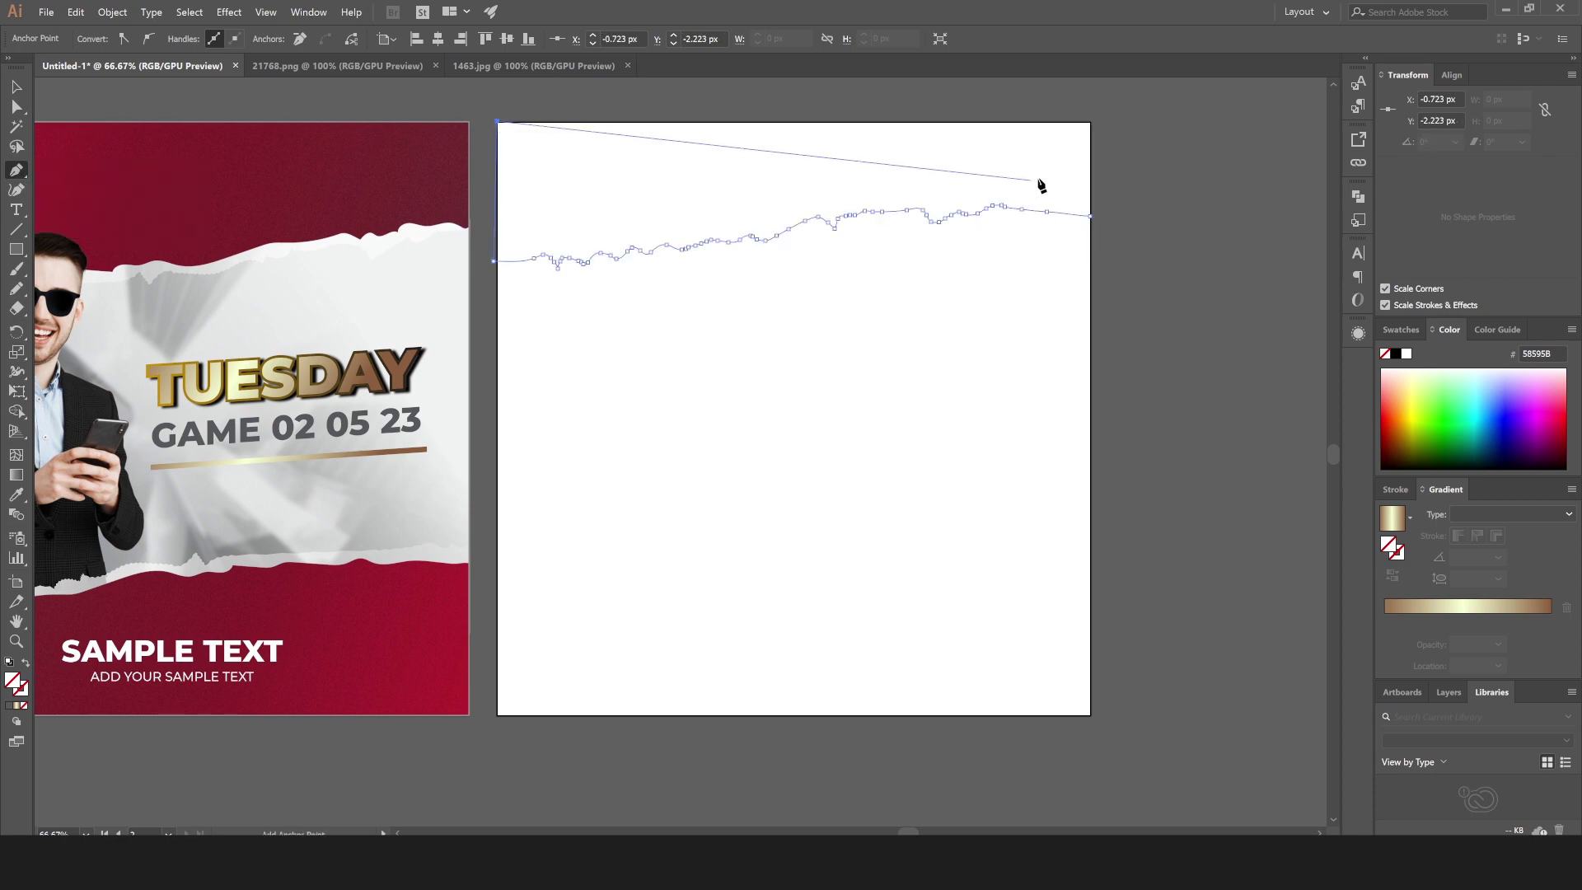
left_click(1091, 122)
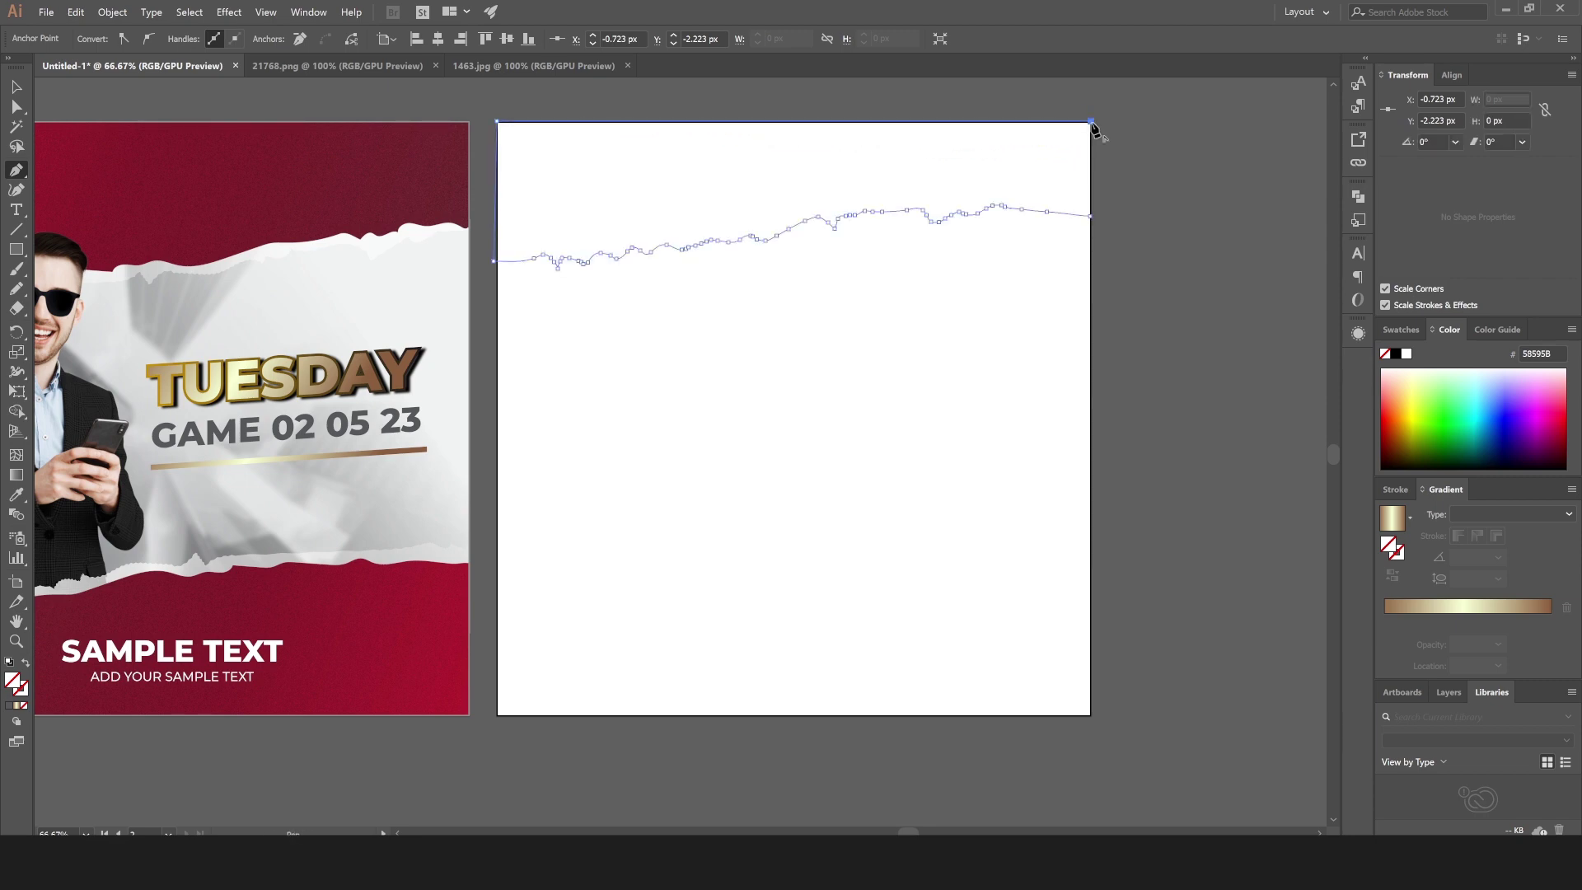
left_click(1090, 216)
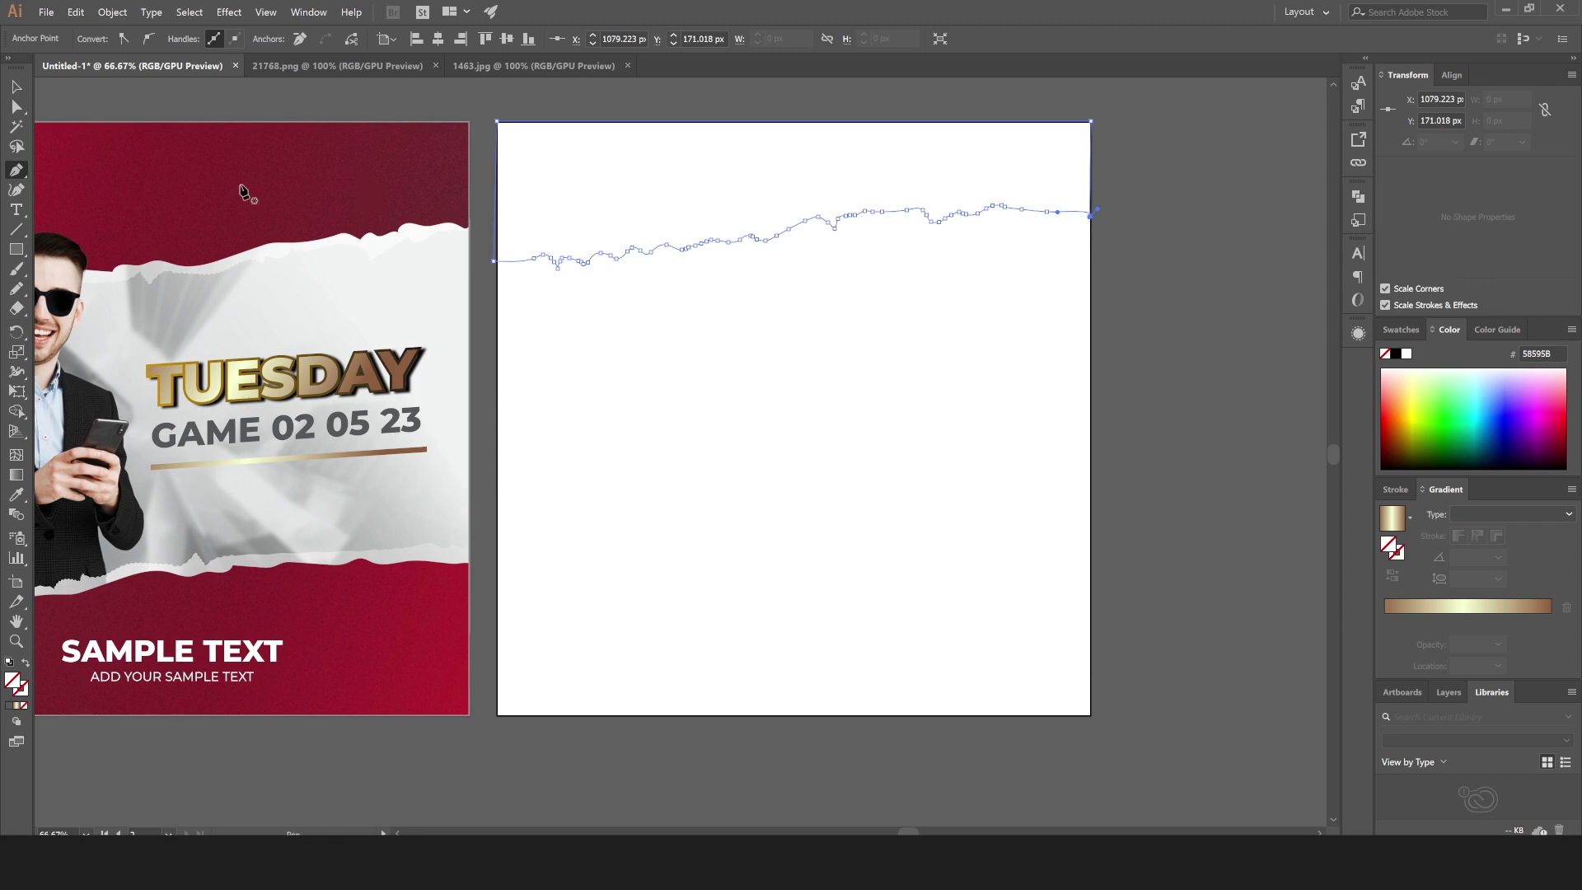
Align the shape's lower-left anchor with the artboard's left edge.
left_click(15, 86)
left_click(495, 263)
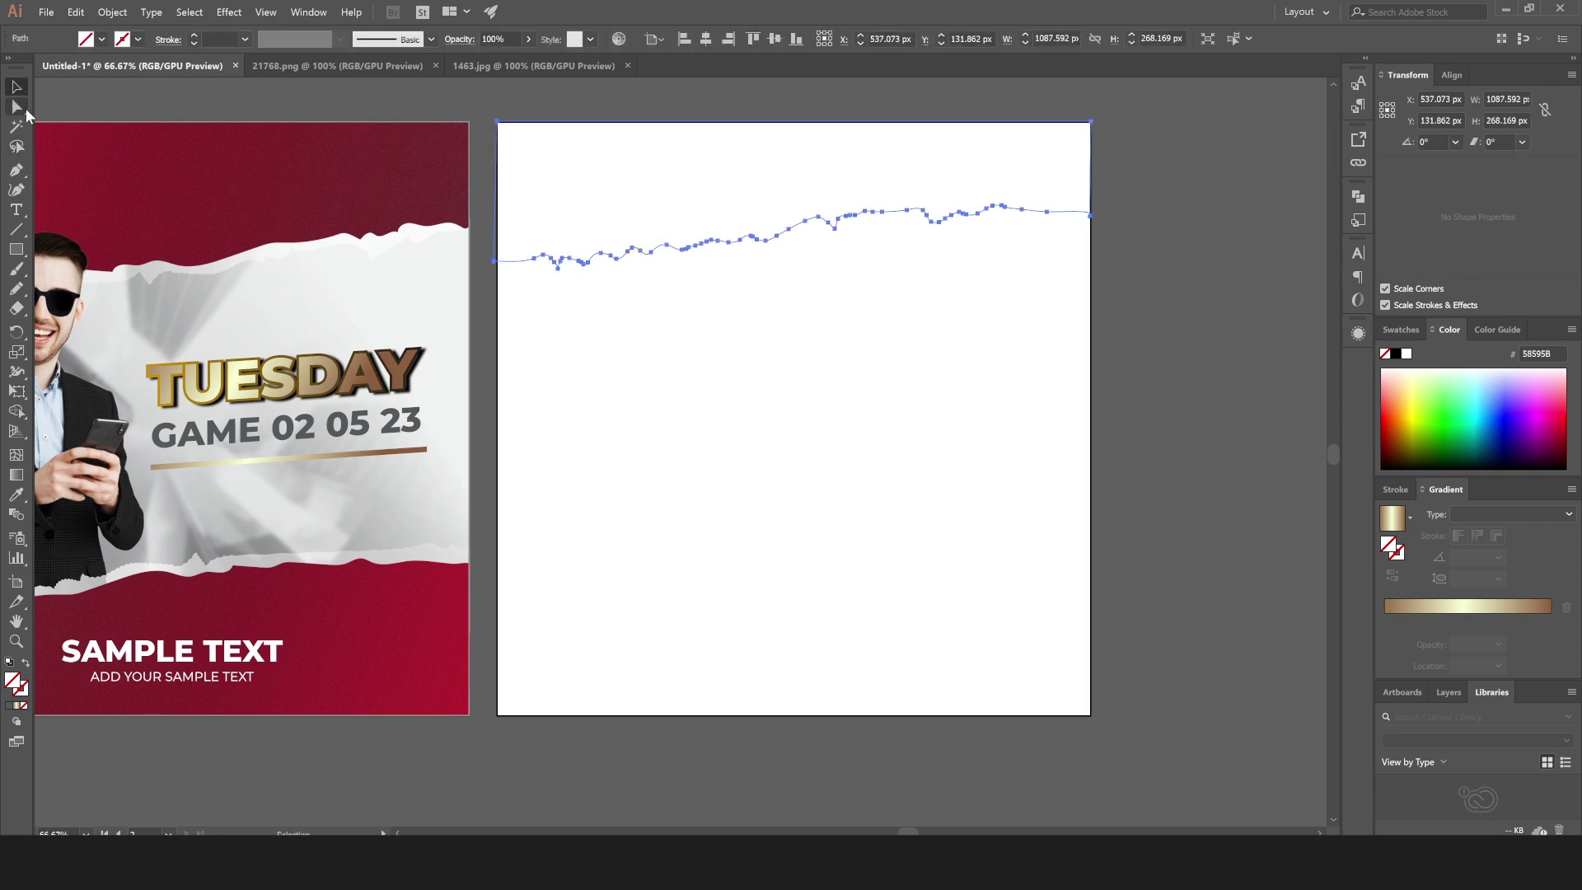
left_click(23, 110)
left_click(496, 262)
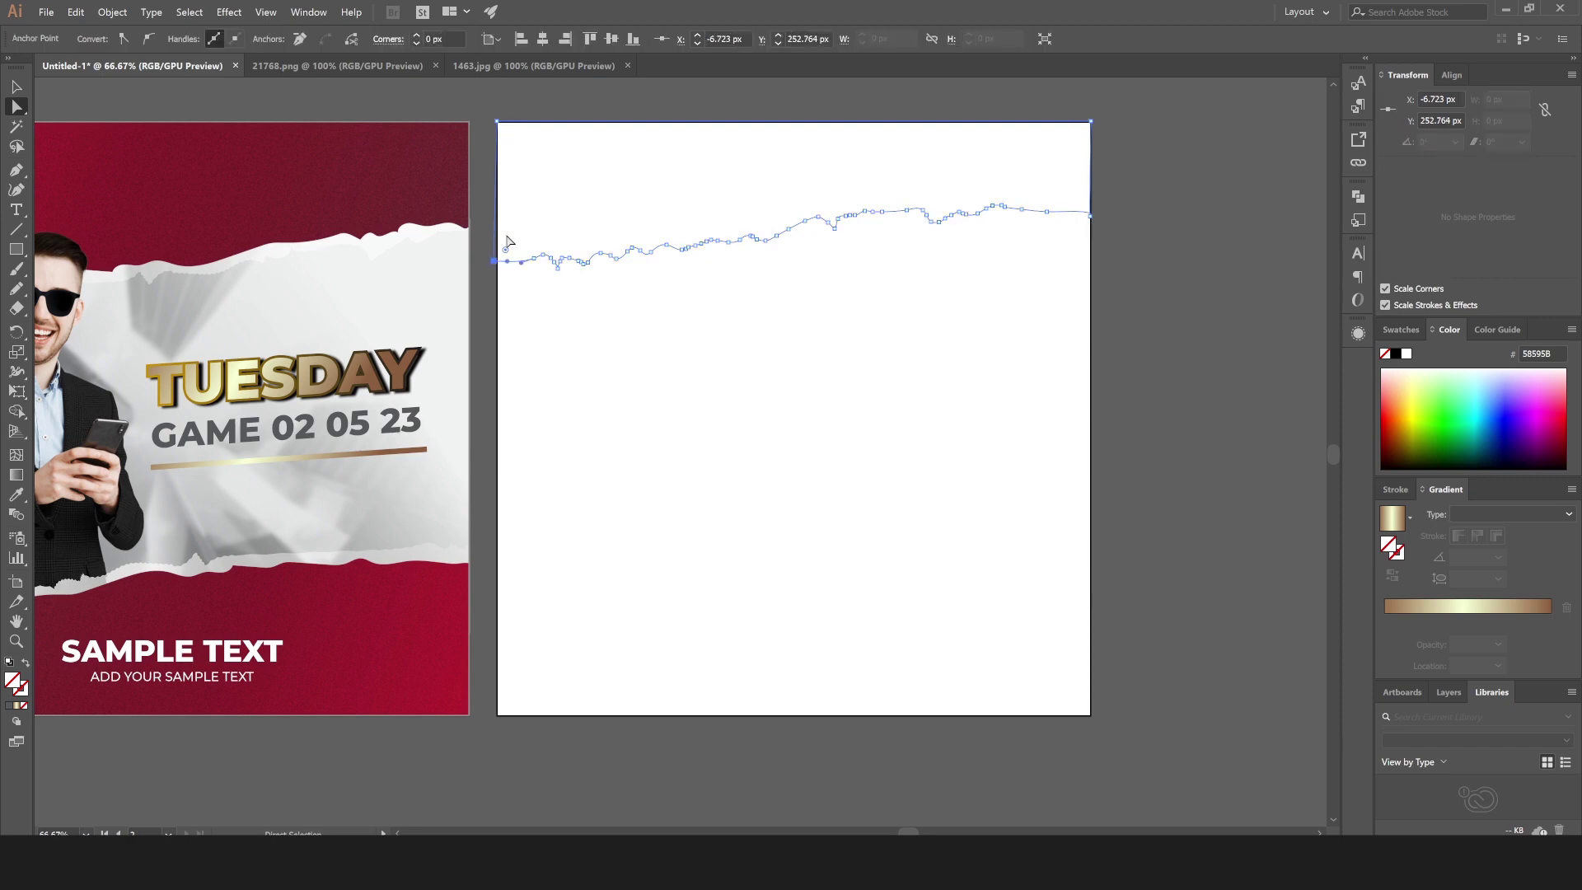
left_click(522, 41)
left_click(20, 89)
left_click(826, 300)
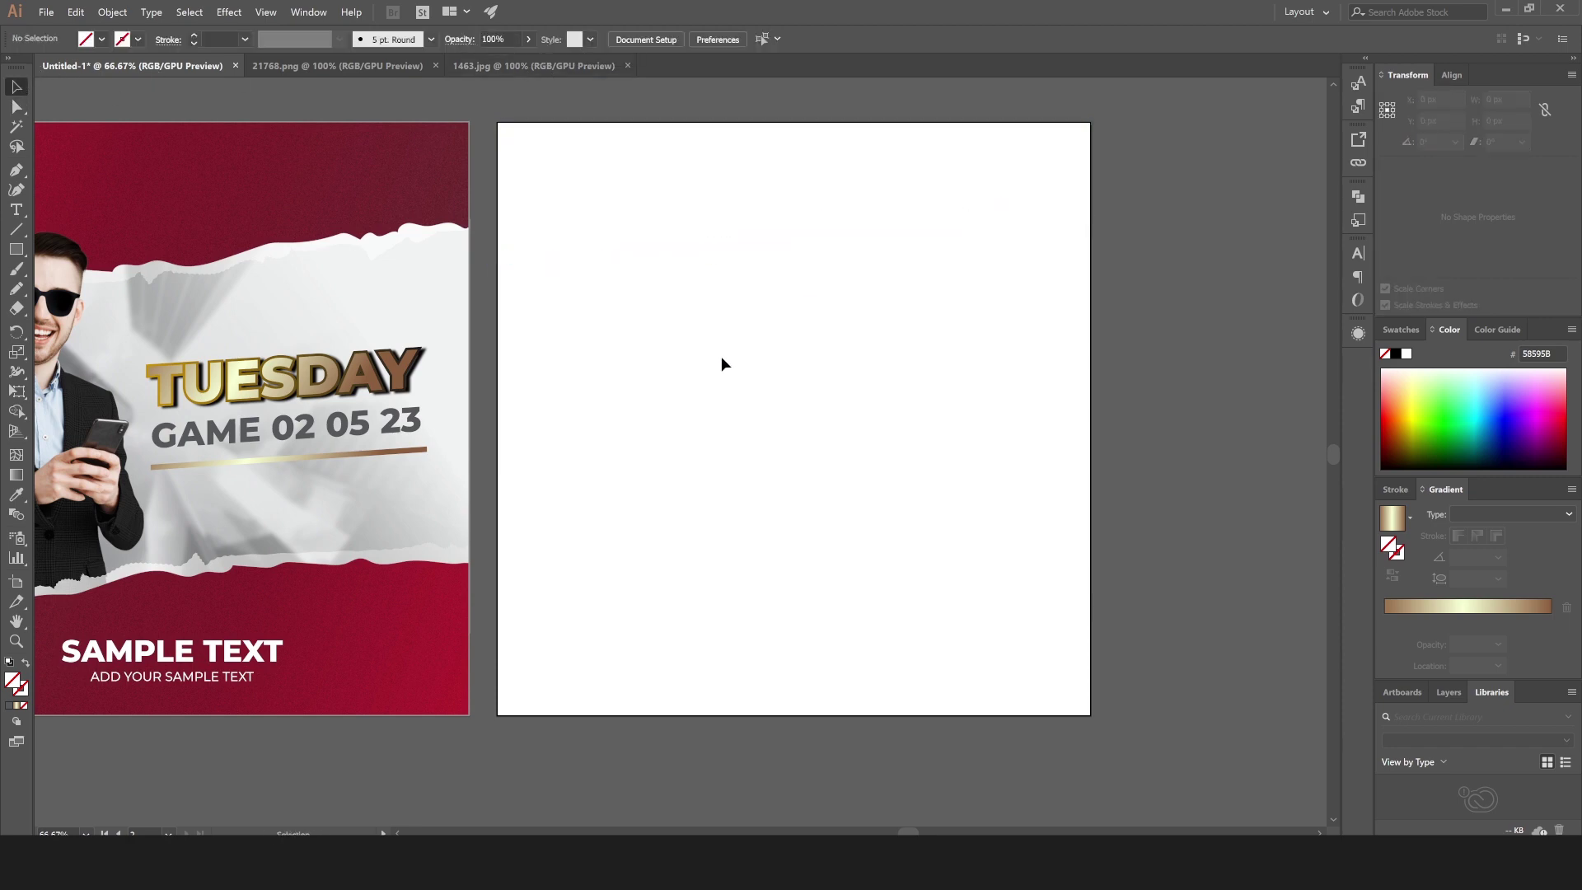
Fill the torn-edge shape with the white-to-black linear gradient swatch.
left_click_drag(720, 355, 729, 170)
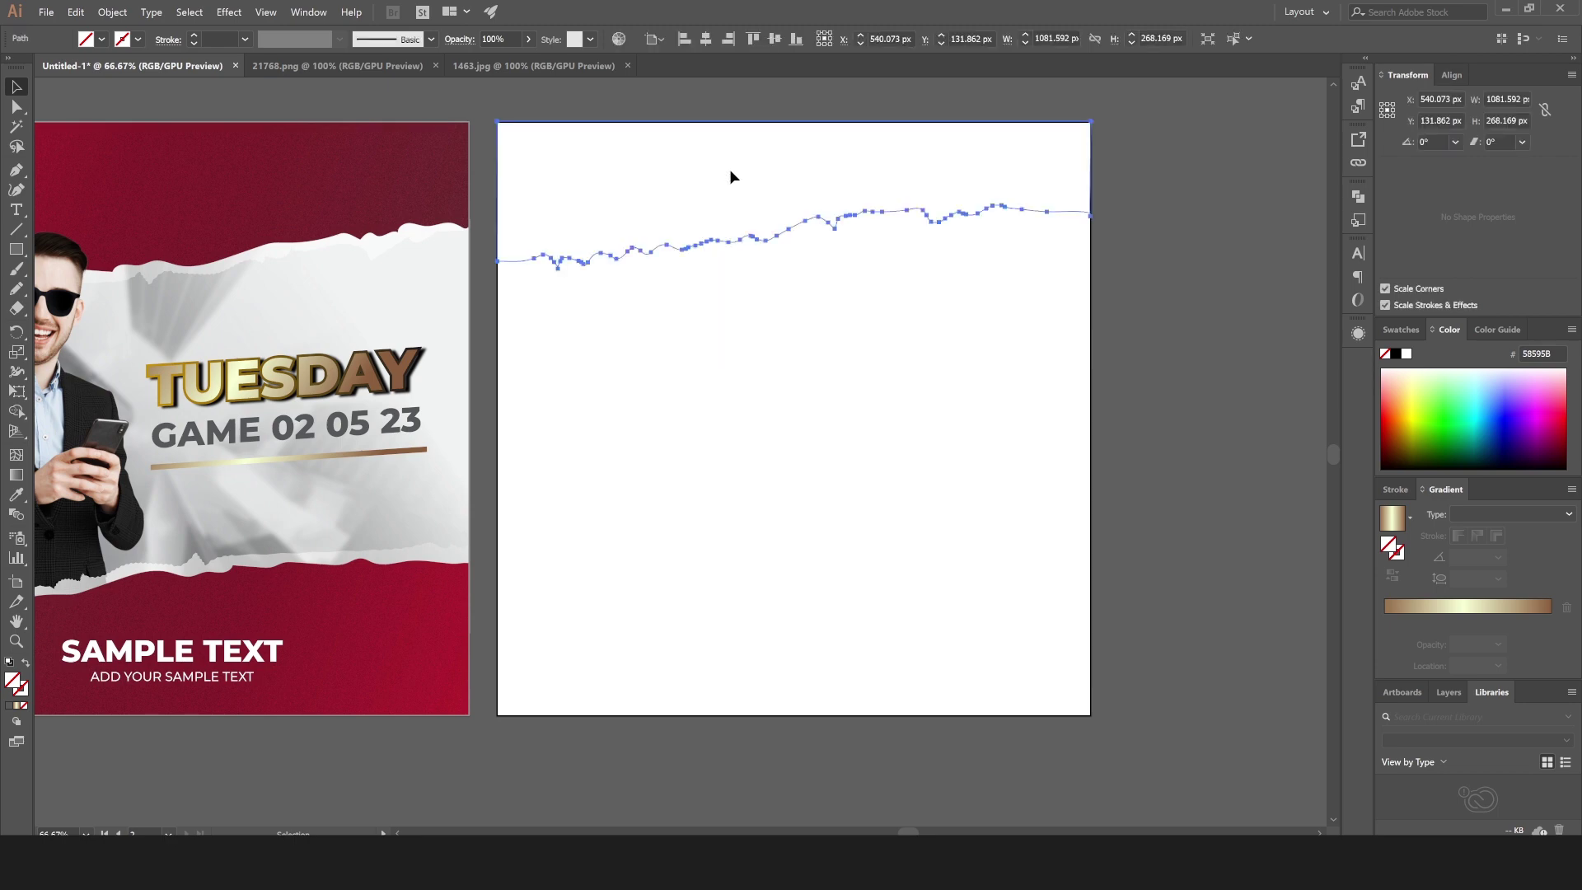
left_click(93, 42)
left_click(10, 102)
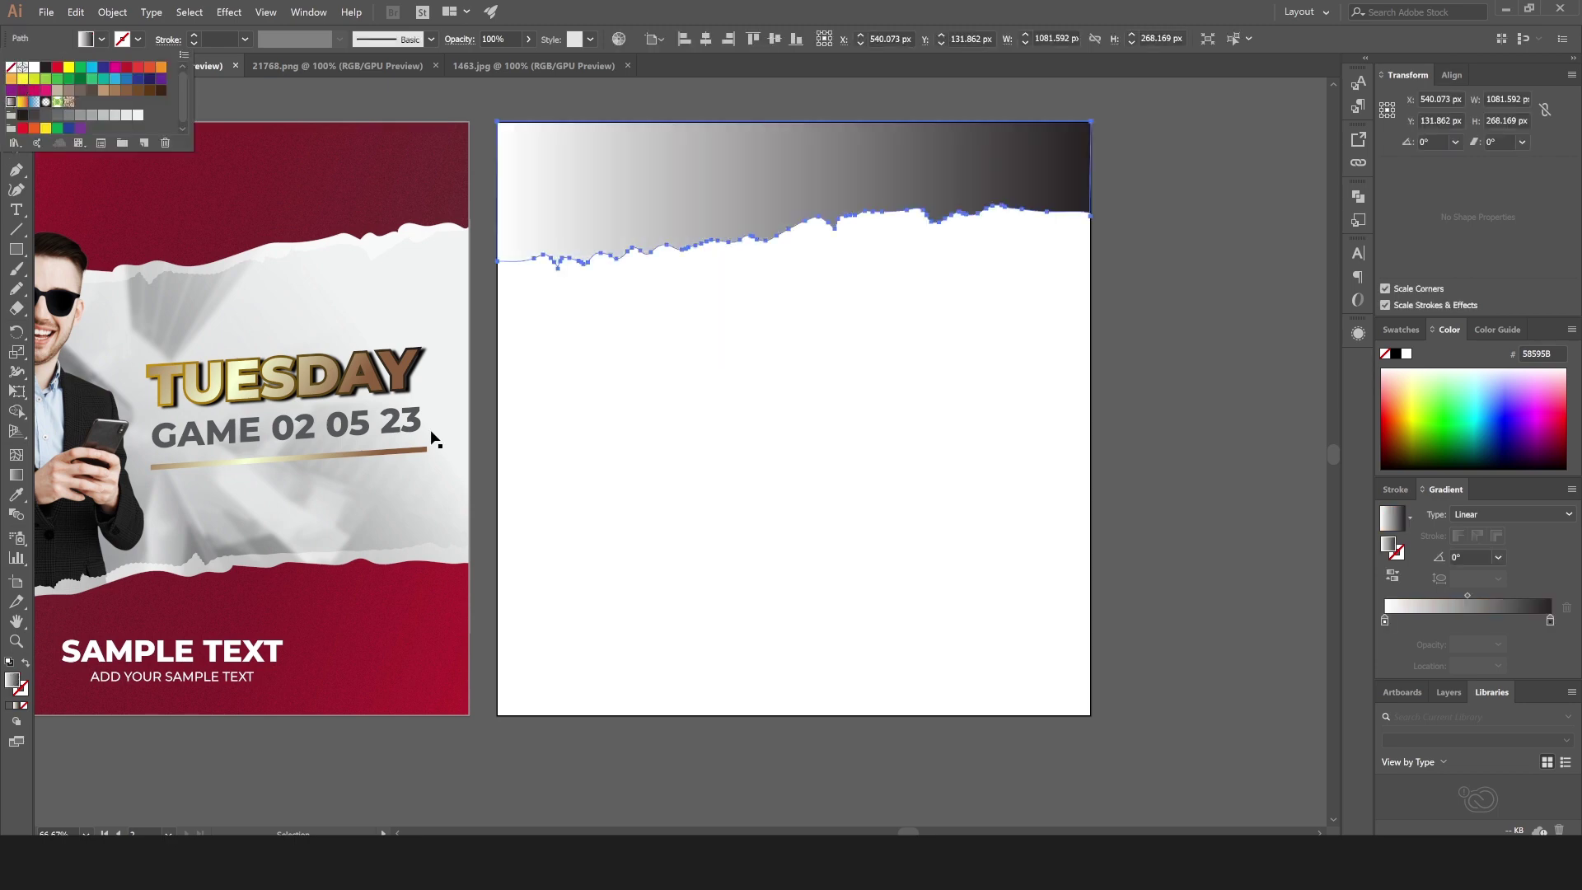
key("Escape")
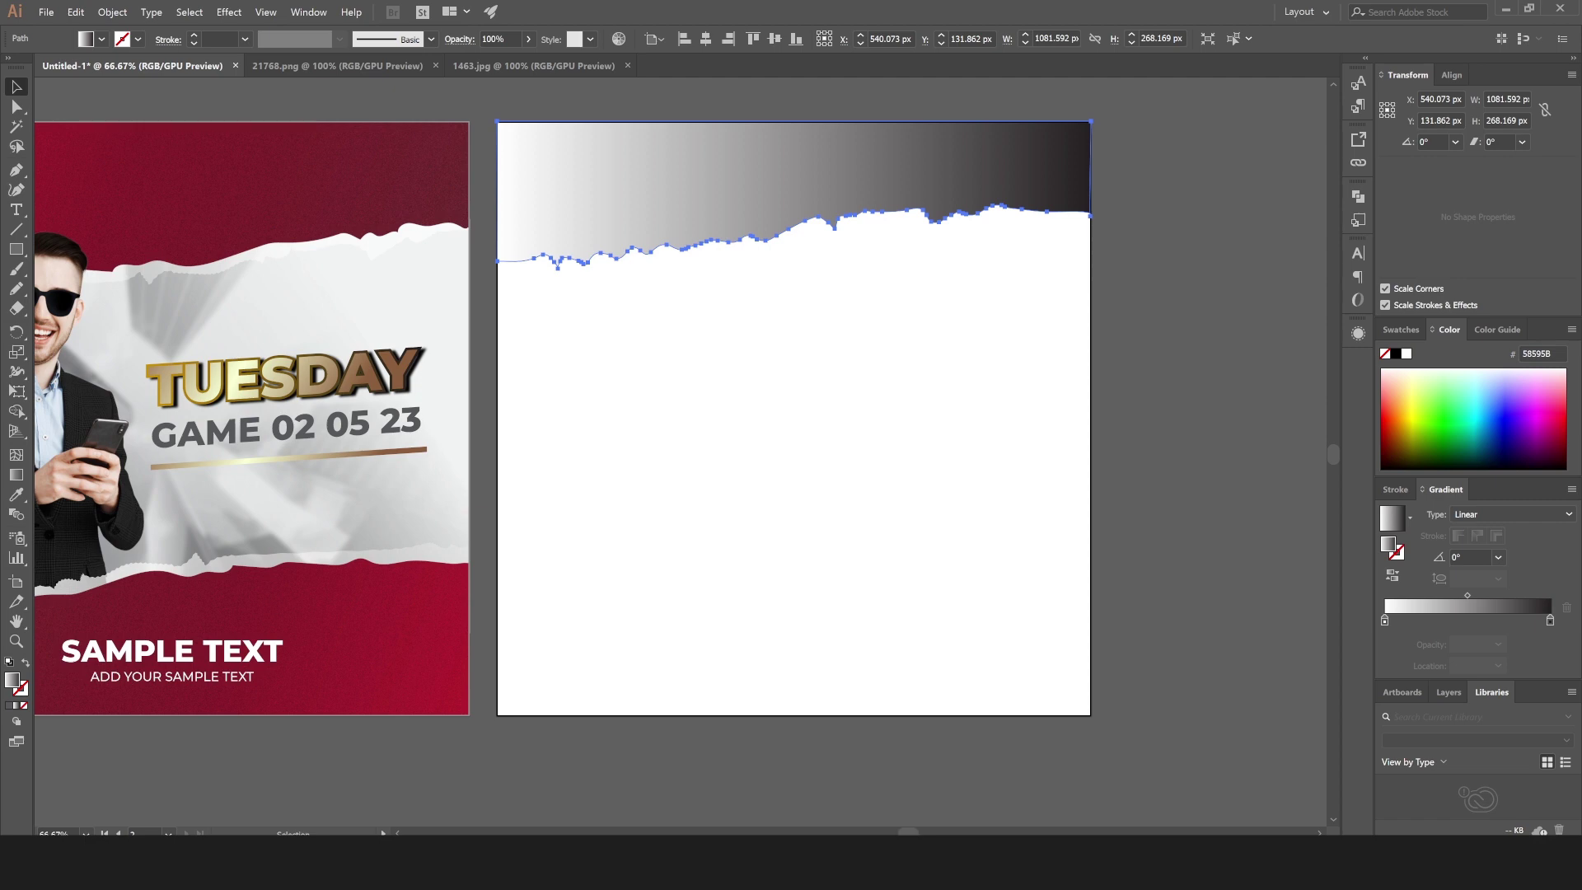
Change the white stop of the torn-edge shape's gradient to the dark red BE1E2D swatch.
scroll(684, 417, "left", 4)
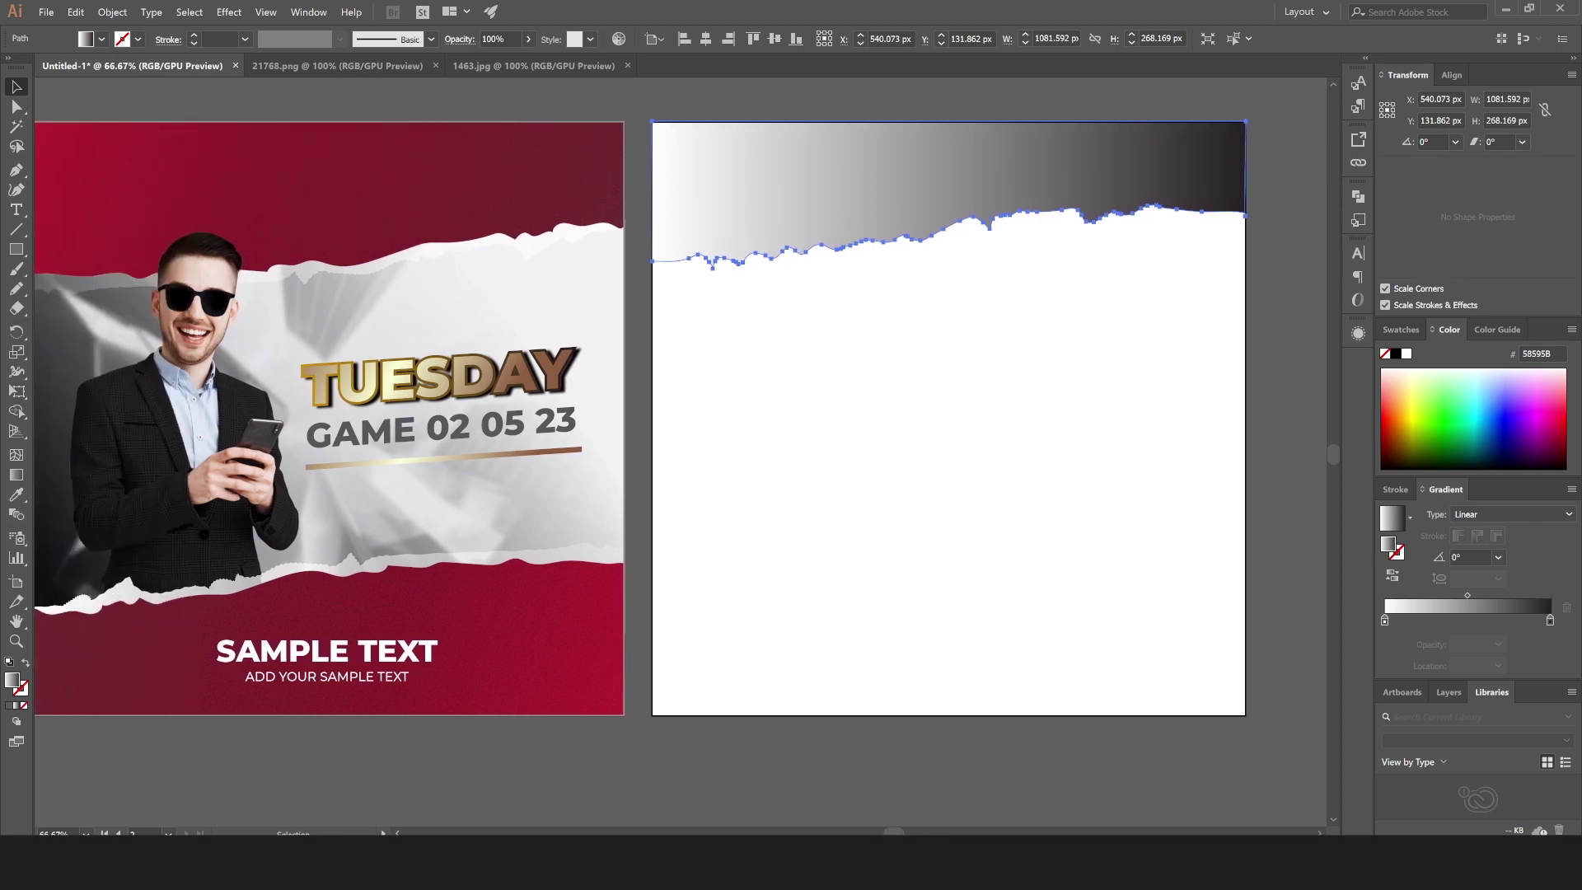
scroll(677, 777, "left", 1)
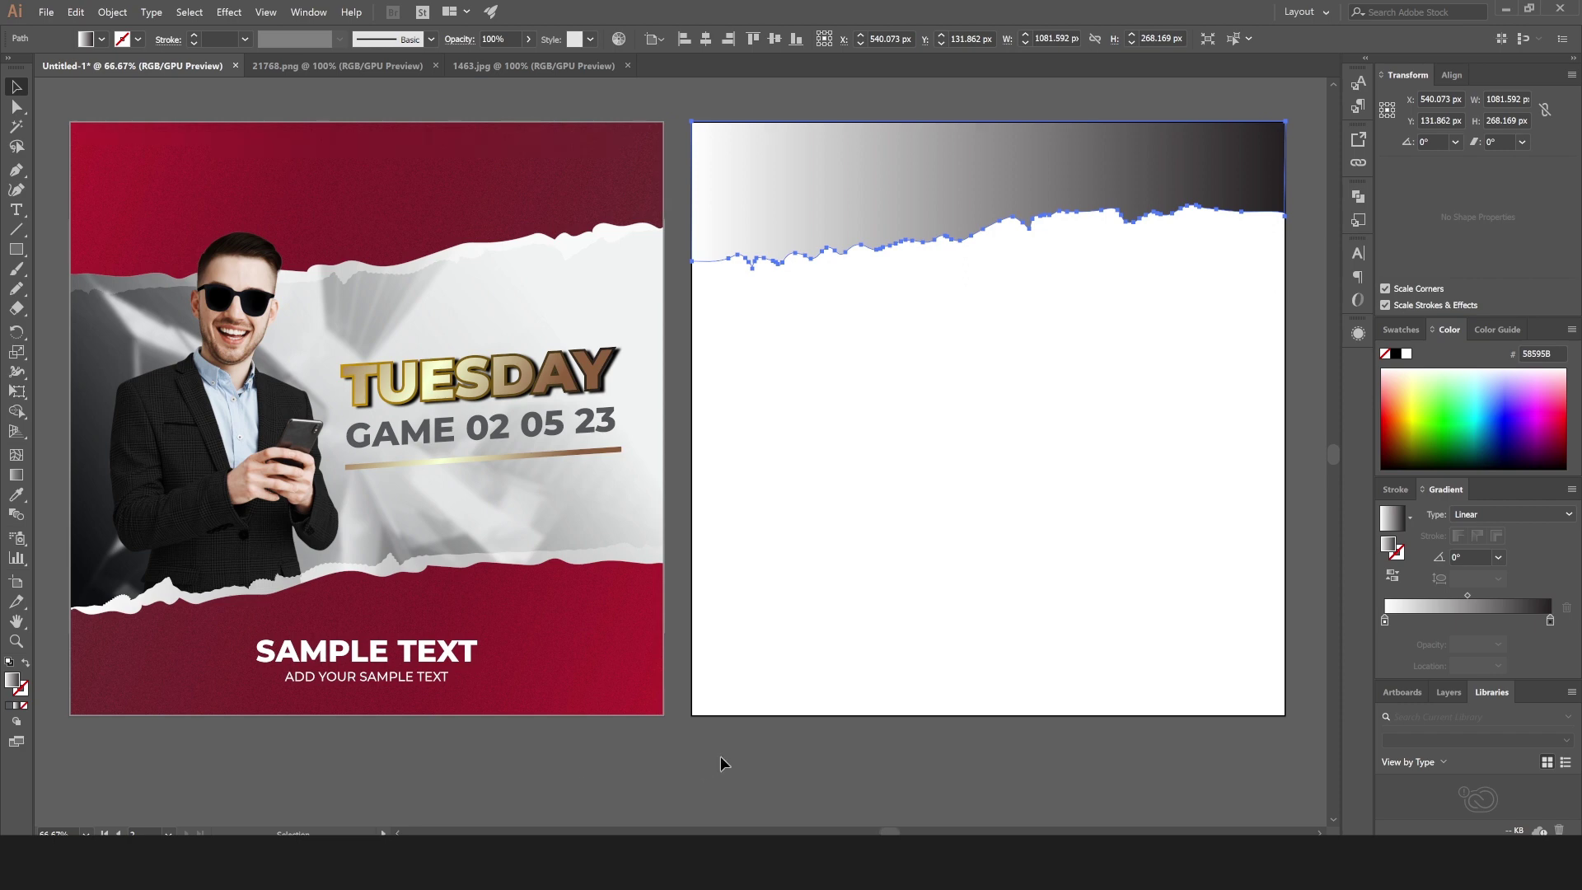
left_click(720, 754)
left_click(853, 231)
left_click(1383, 620)
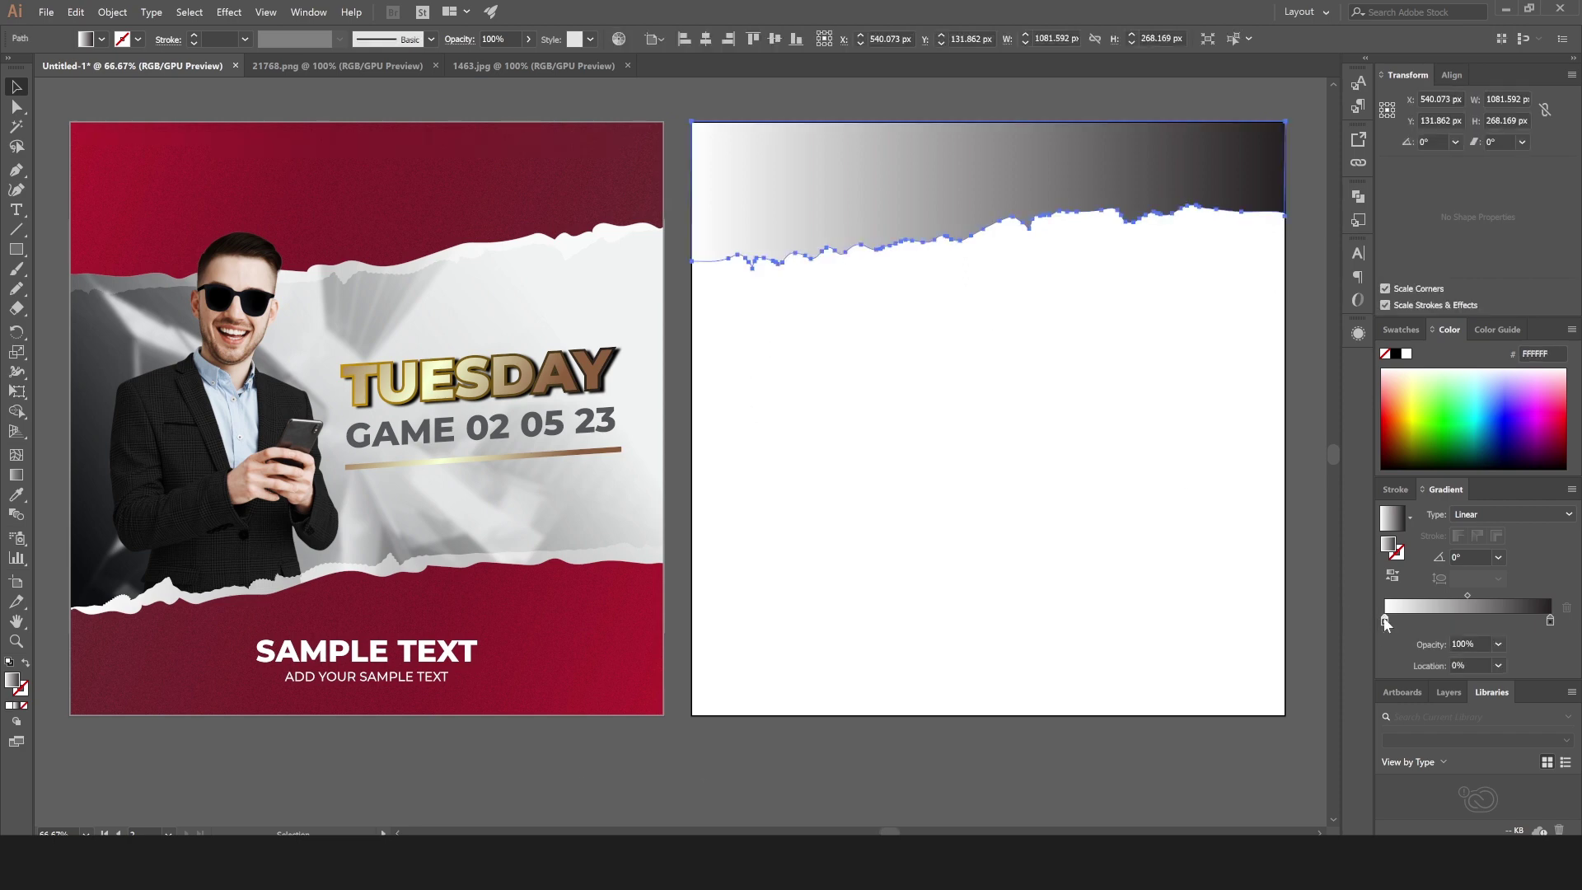
double_click(1384, 620)
left_click(1451, 674)
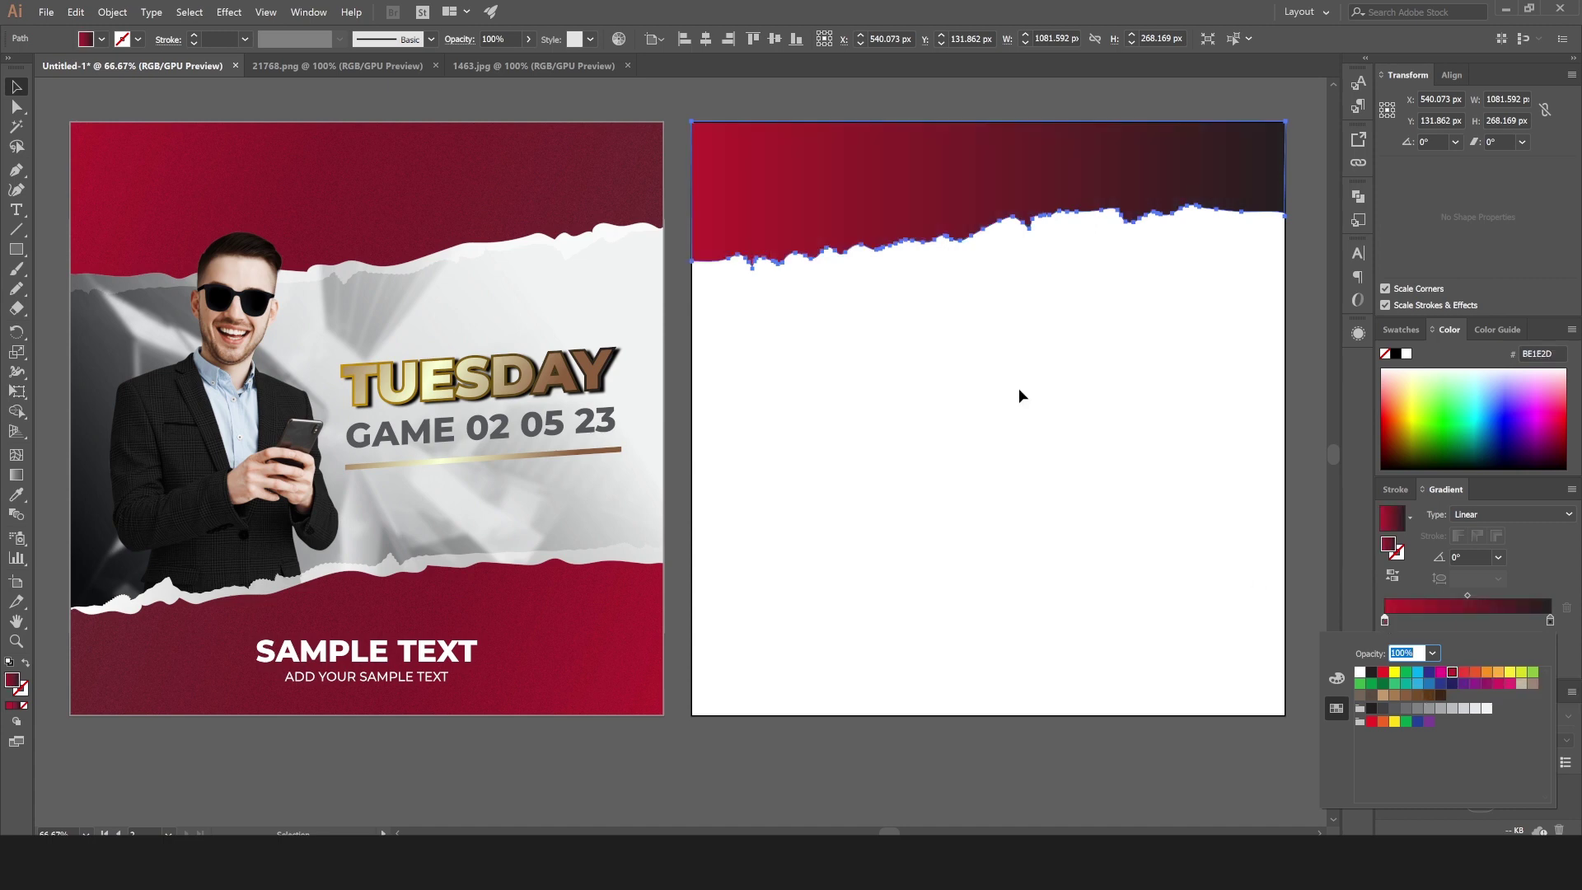
left_click(891, 301)
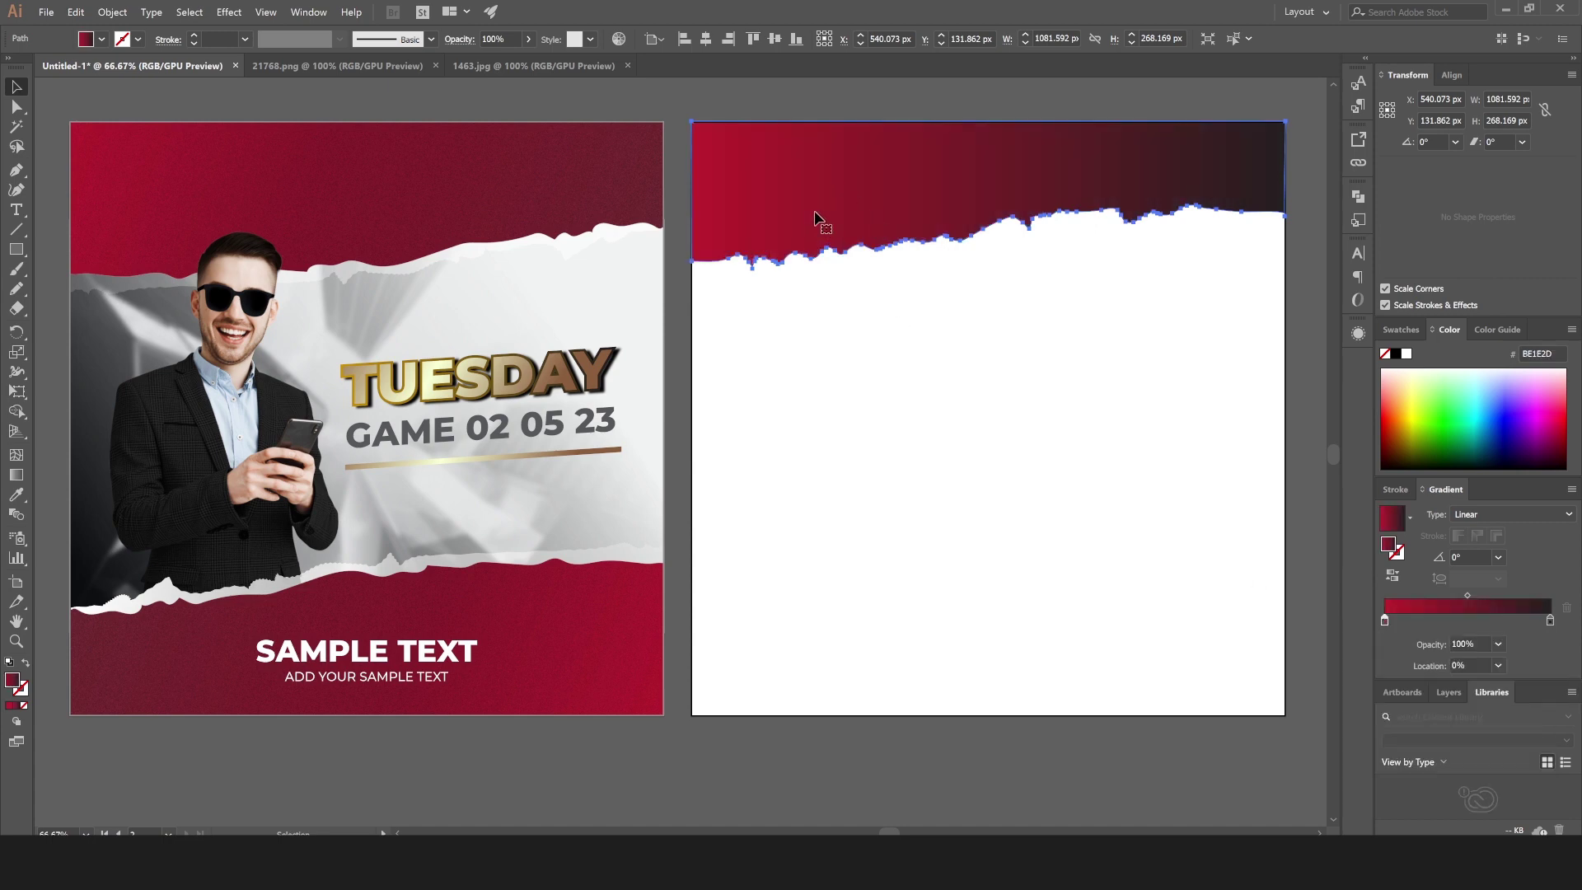
Redirect the torn-edge shape's red gradient with the Gradient tool to run diagonally upward past the artboard's upper-right corner, at about 10°.
key("g")
mouse_move(726, 214)
left_mouse_down()
mouse_move(1070, 183)
mouse_move(1305, 112)
left_mouse_up()
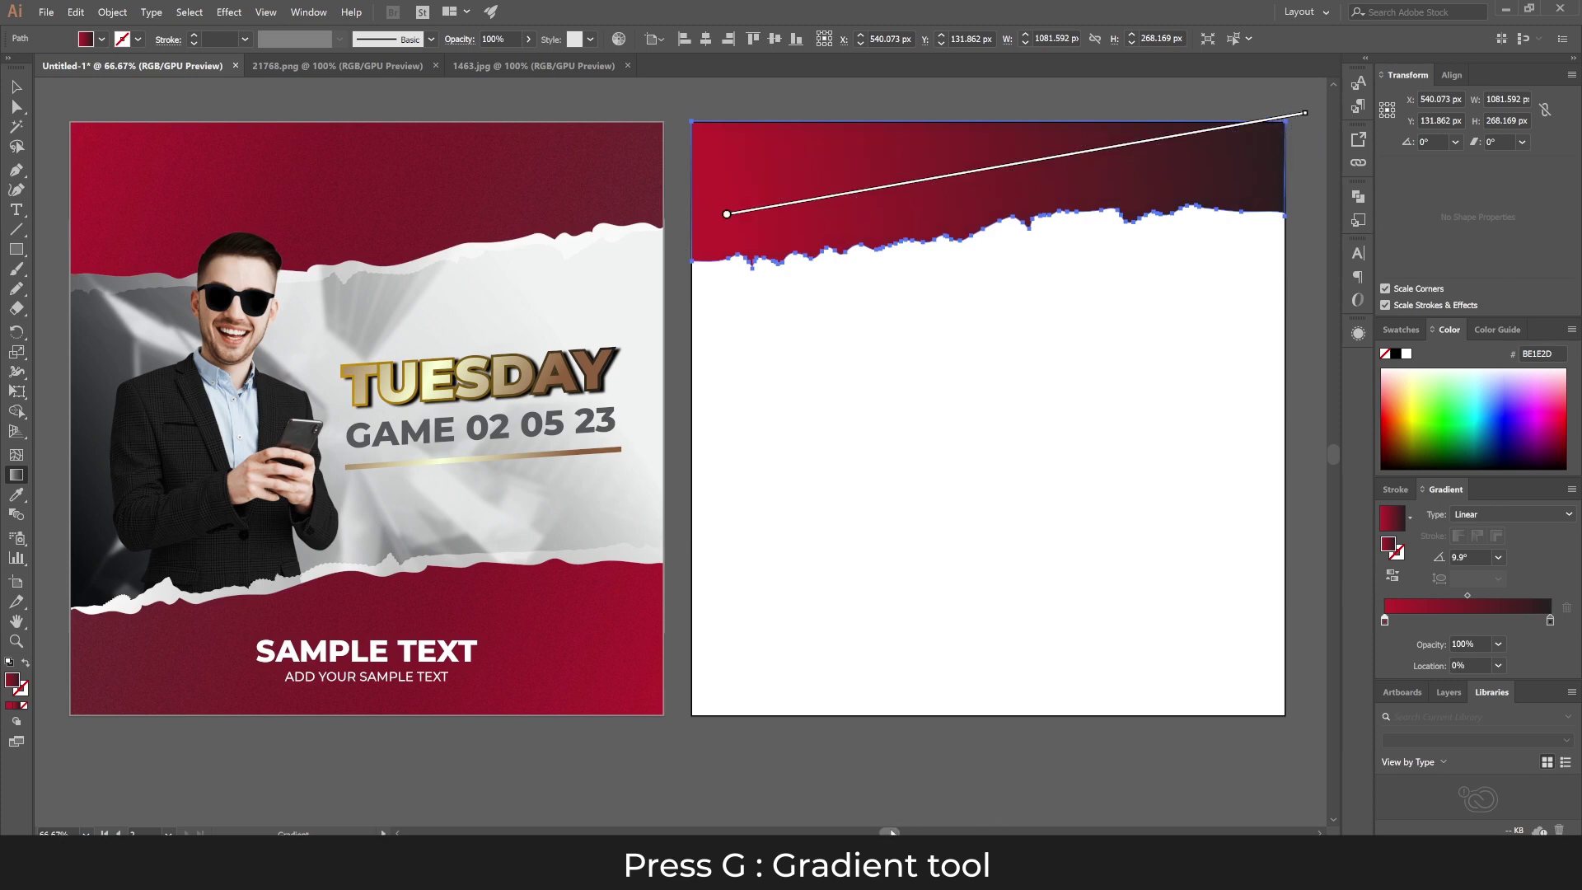
Delete the stray path sticking out at the right end of the red shape's torn edge.
left_click_drag(894, 833, 910, 833)
mouse_move(1137, 116)
left_mouse_down()
mouse_move(1295, 96)
mouse_move(1243, 338)
mouse_move(1308, 334)
left_mouse_up()
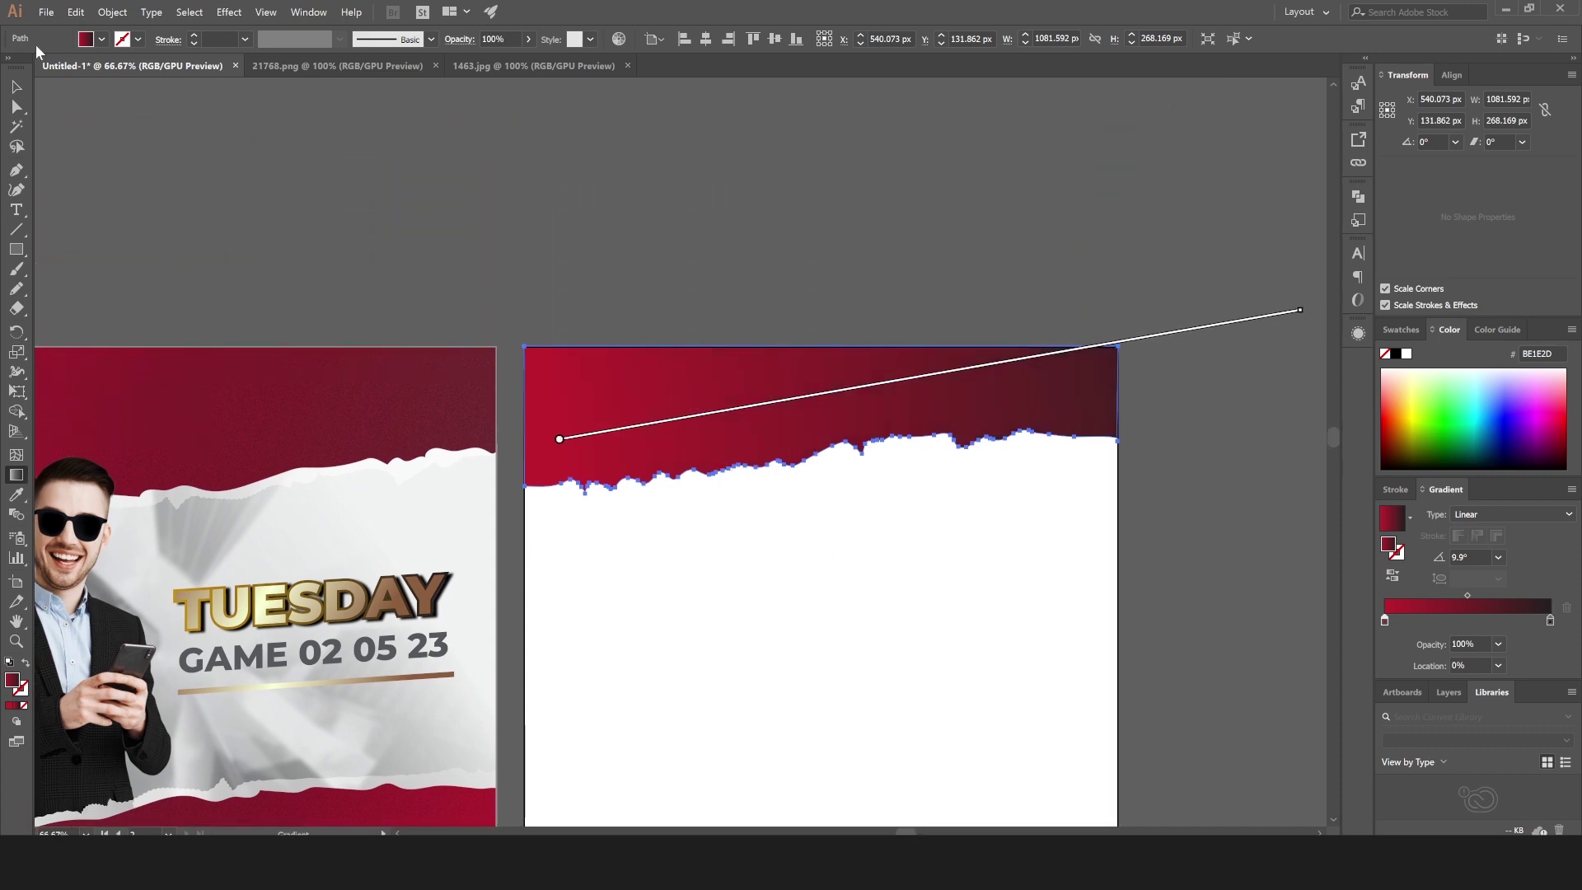
left_click(18, 107)
left_click(1170, 309)
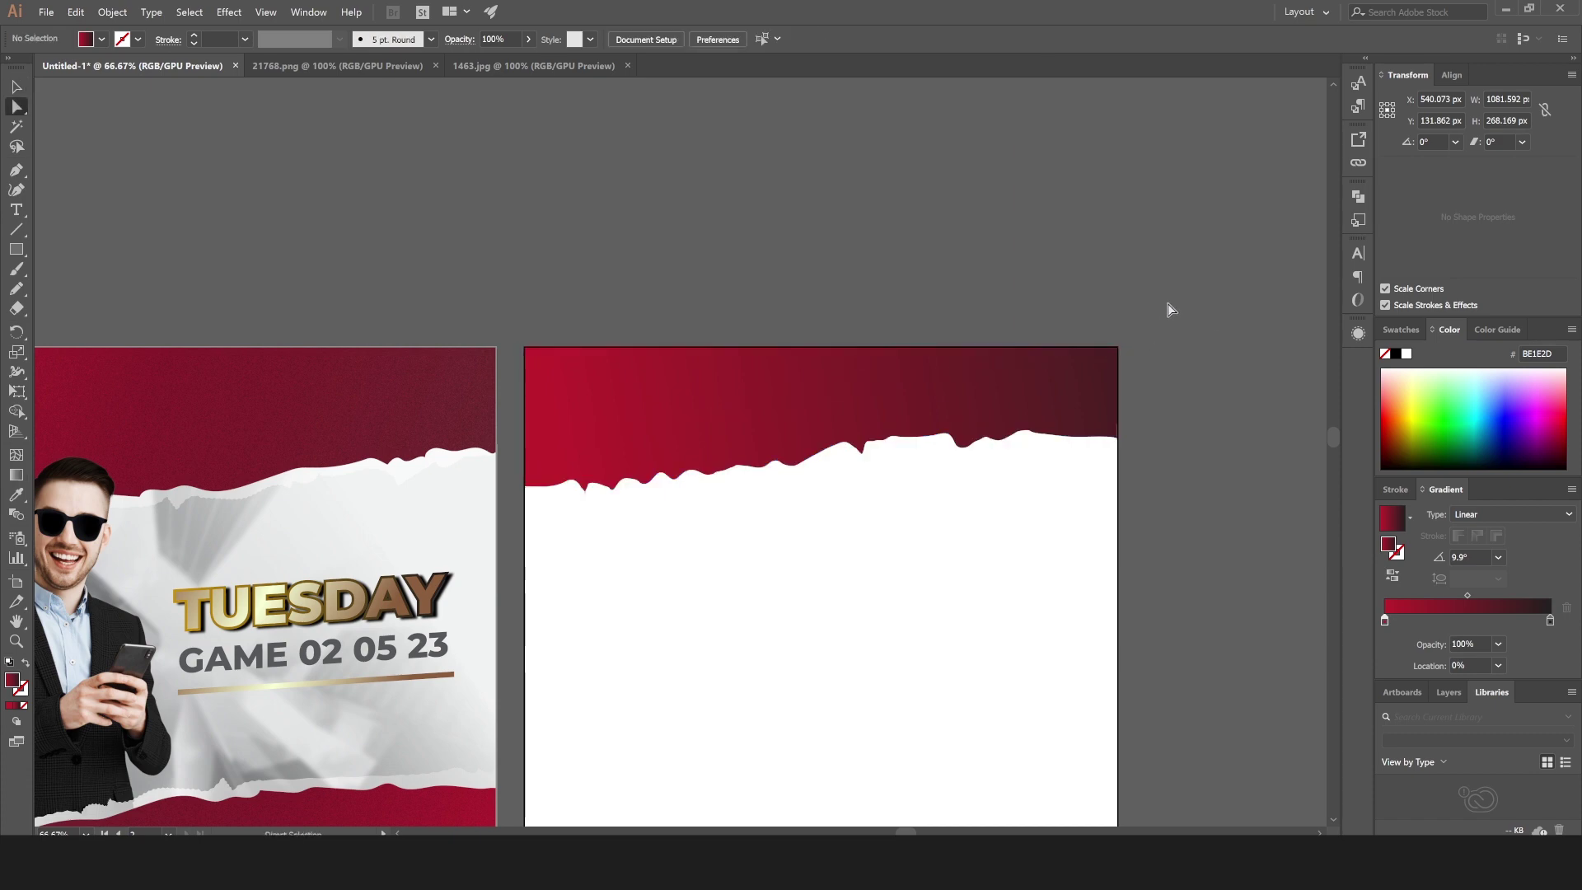
left_click(1119, 482)
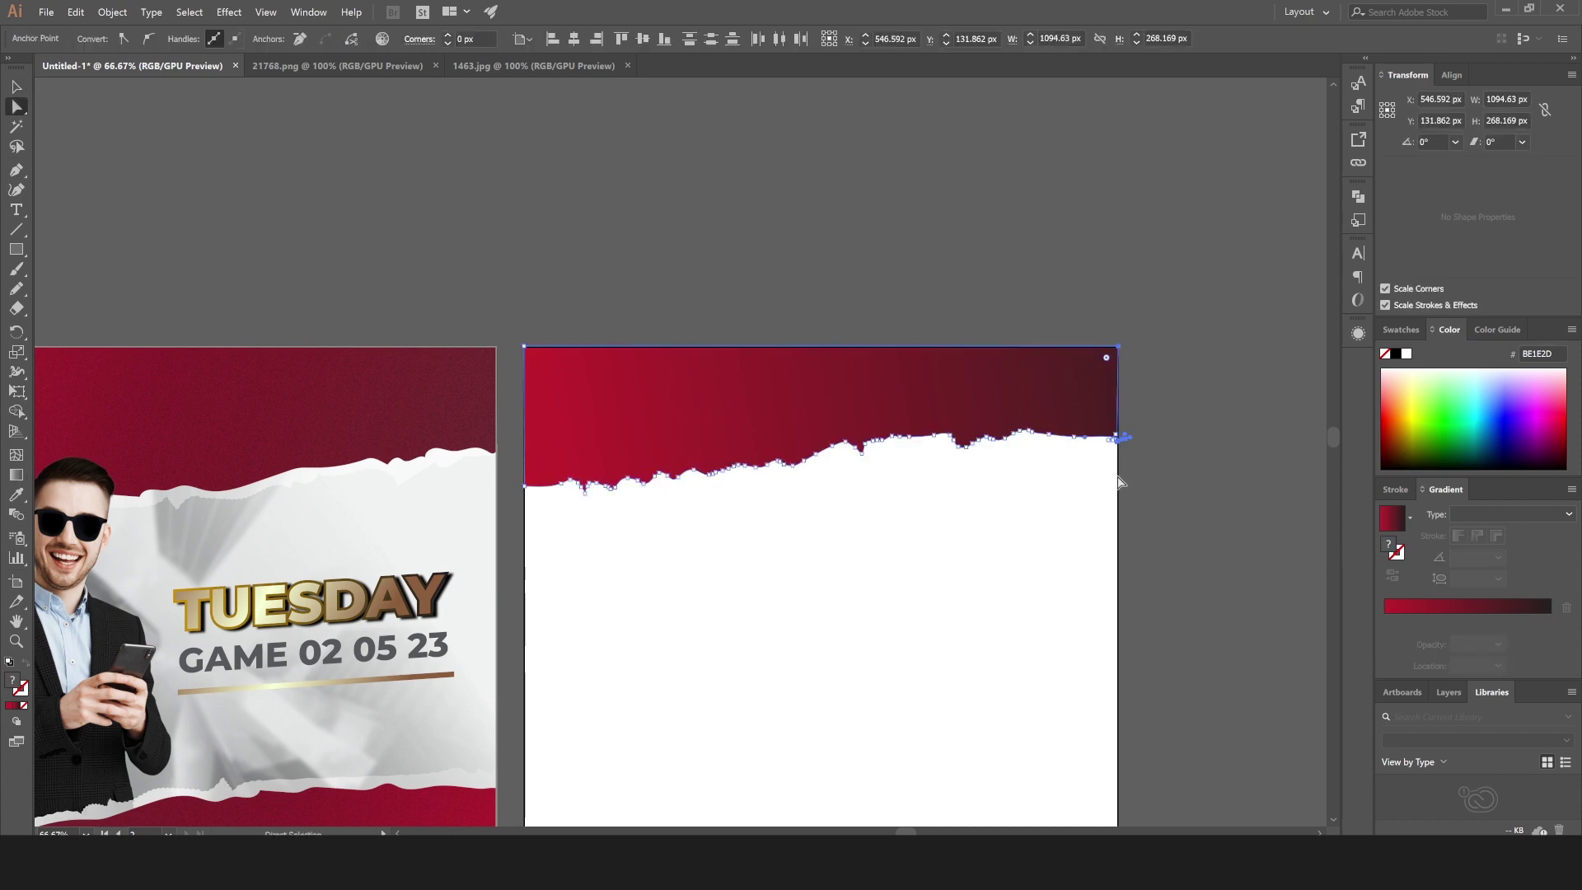
left_click(1089, 328)
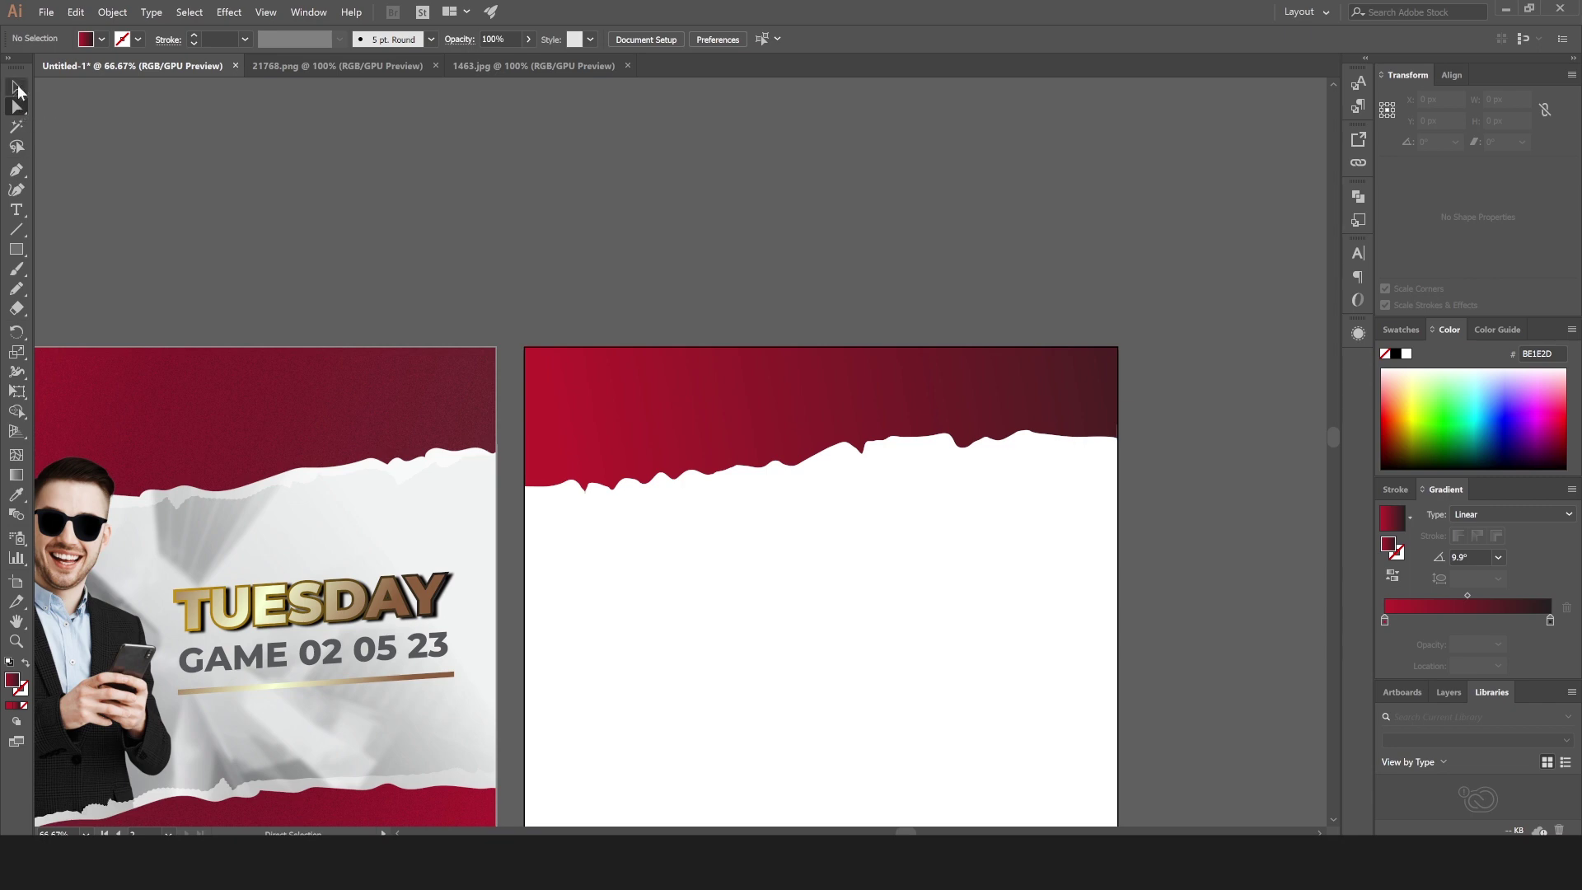
left_click(17, 86)
left_click_drag(1126, 299, 1099, 547)
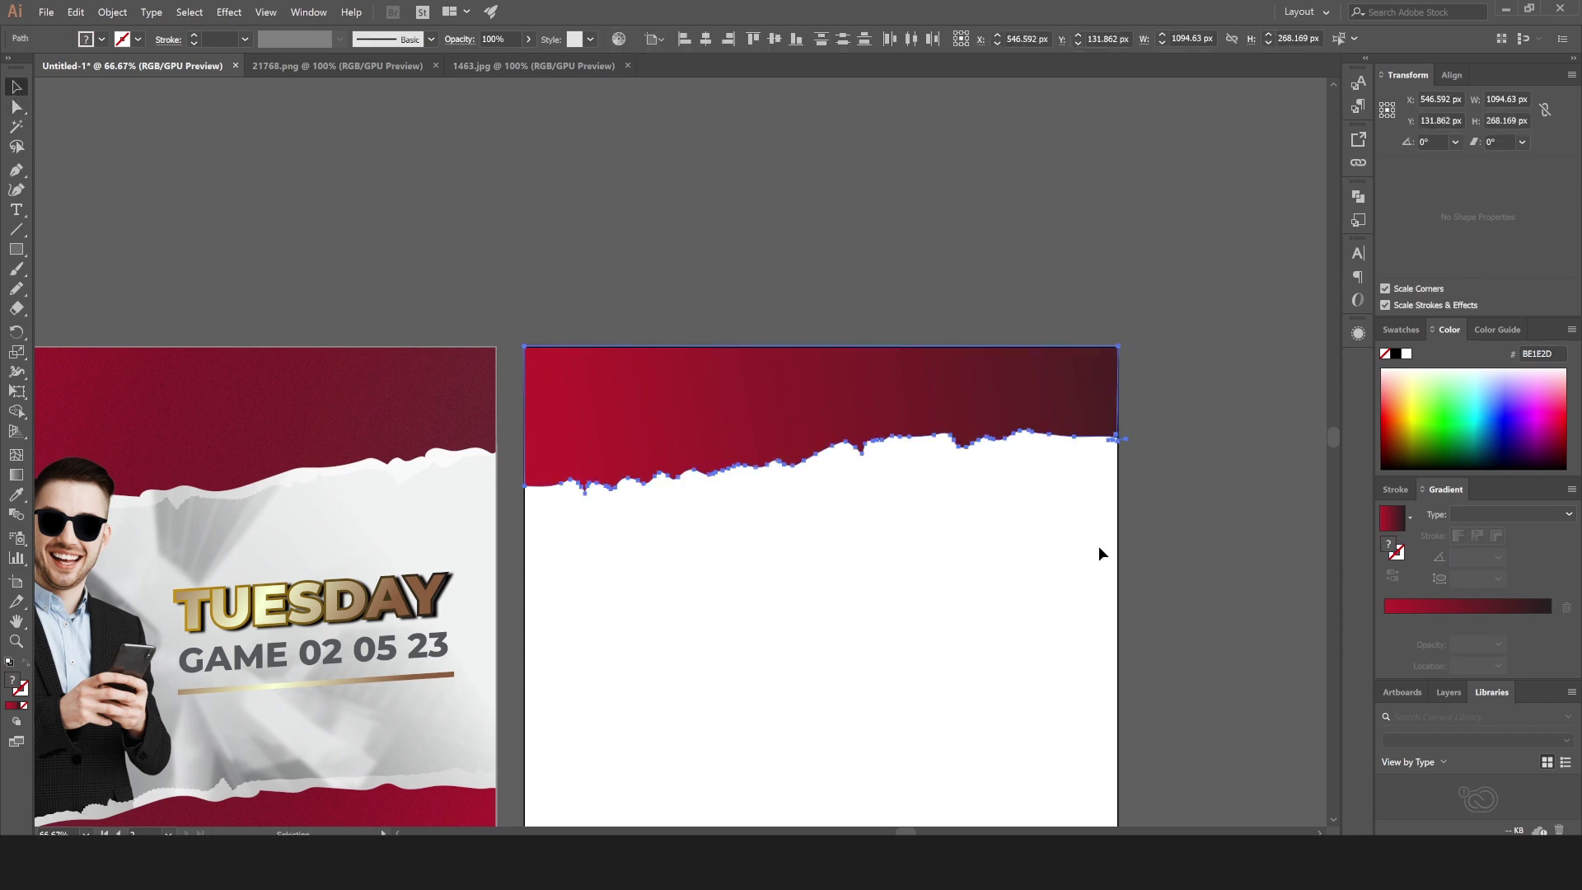
left_click(1132, 446)
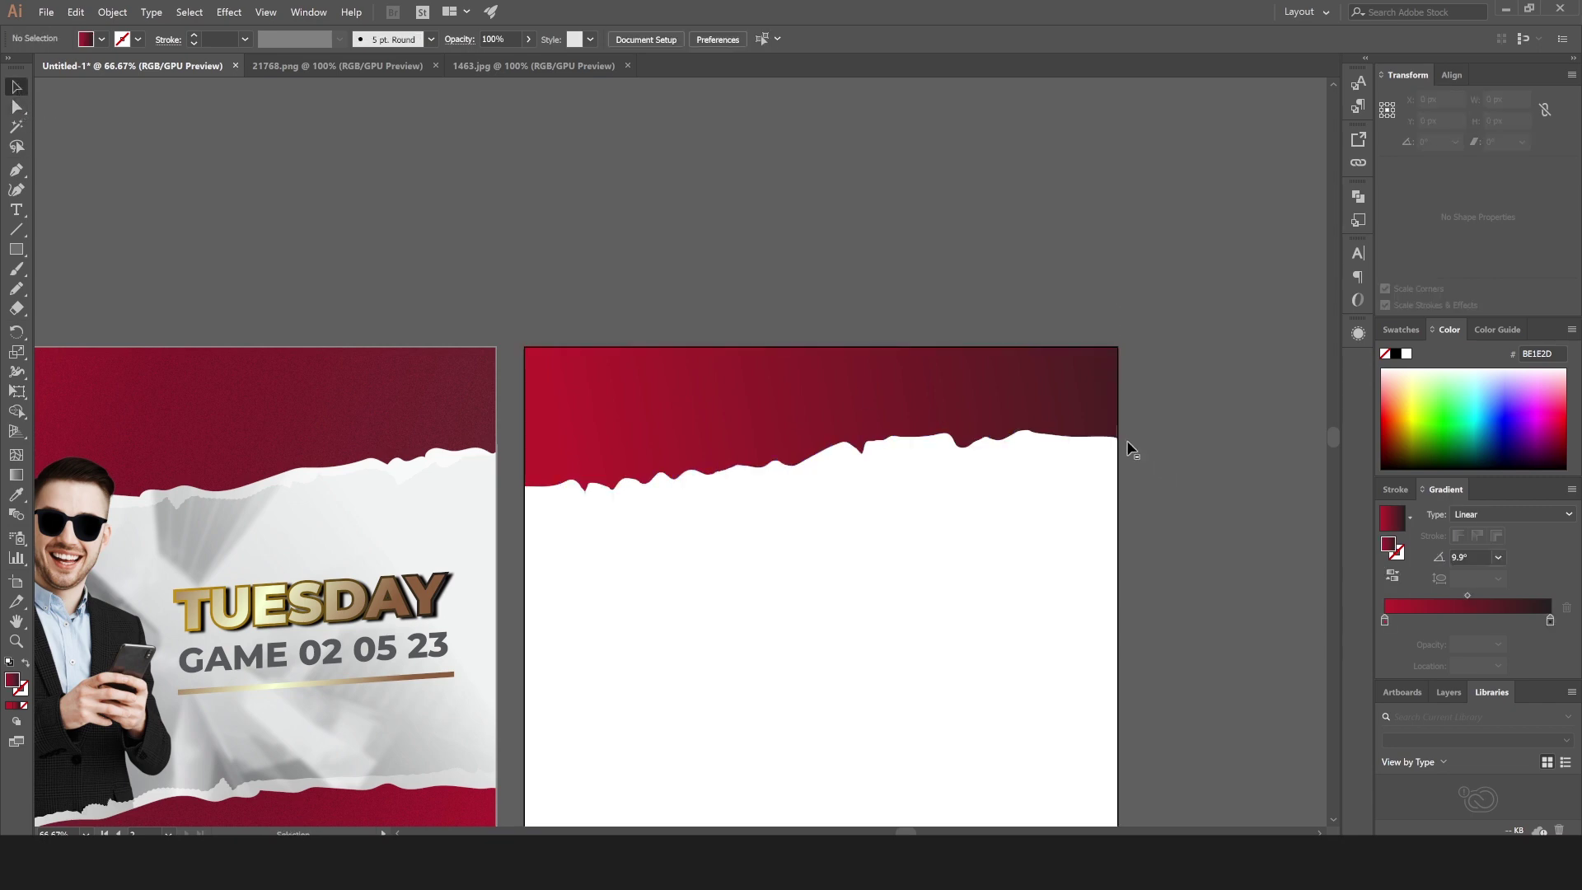
left_click(1125, 439)
key("Delete")
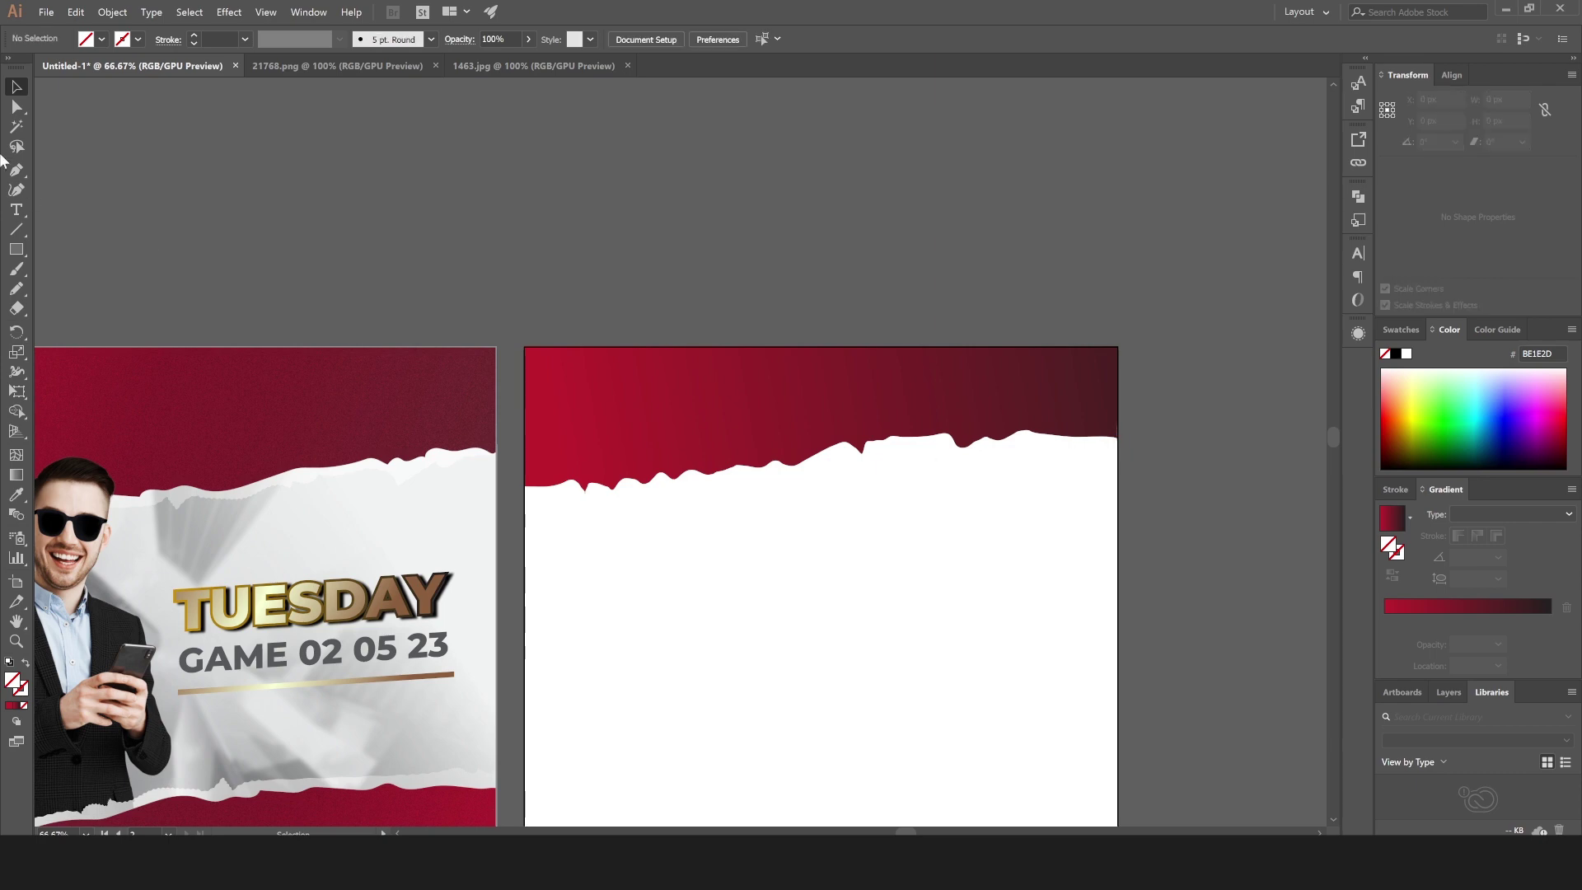
Right-align the anchors on the right side of the red torn-edge shape.
left_click(17, 107)
left_click_drag(1130, 377, 1199, 479)
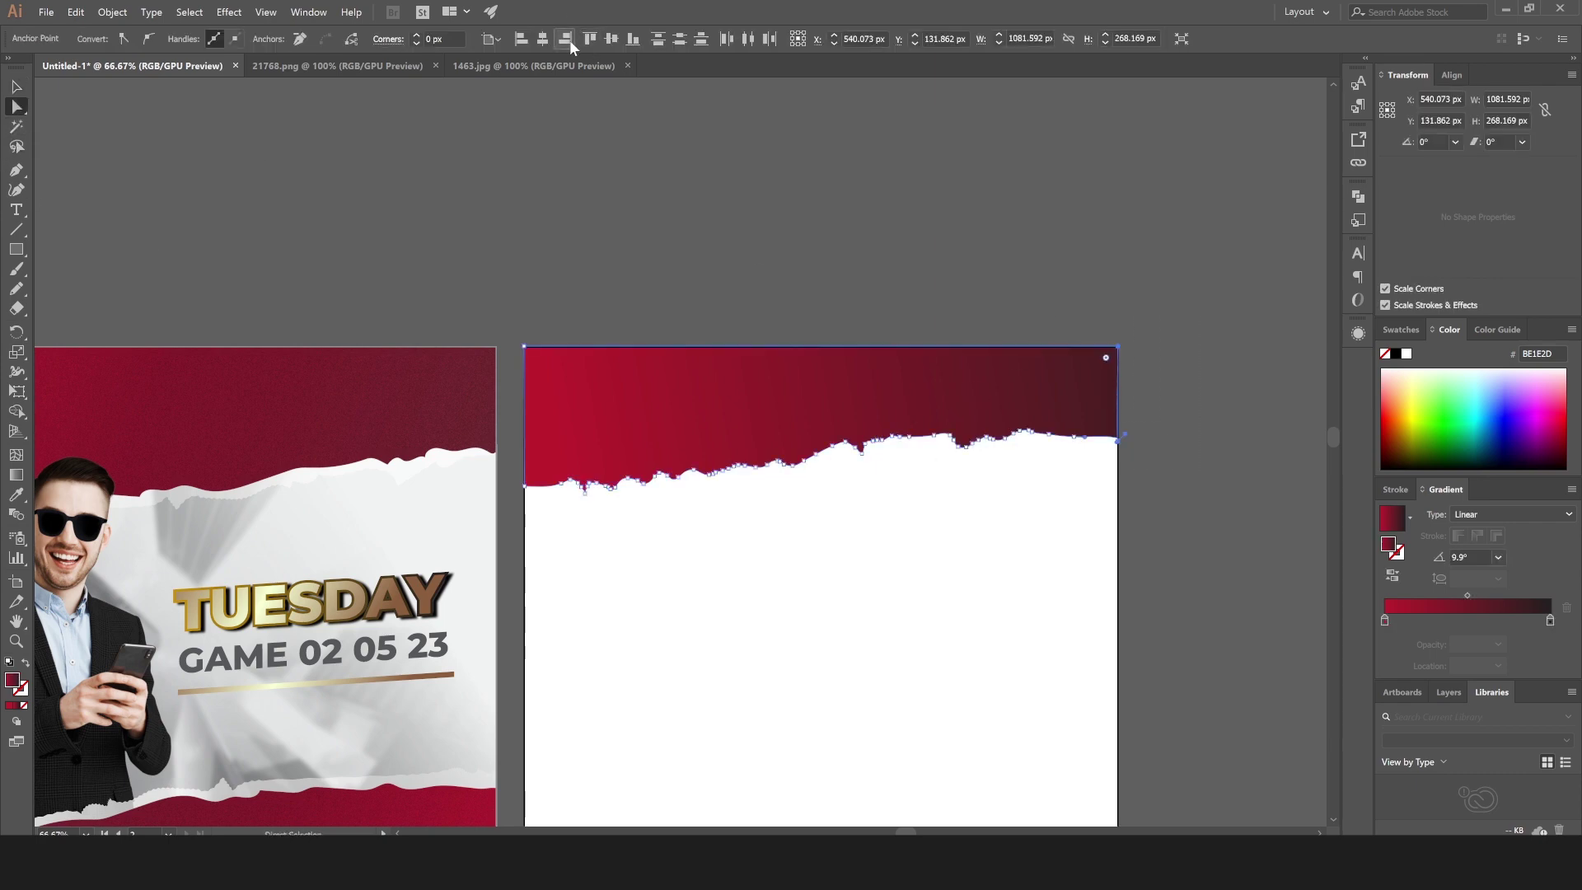
left_click(16, 87)
left_click(583, 189)
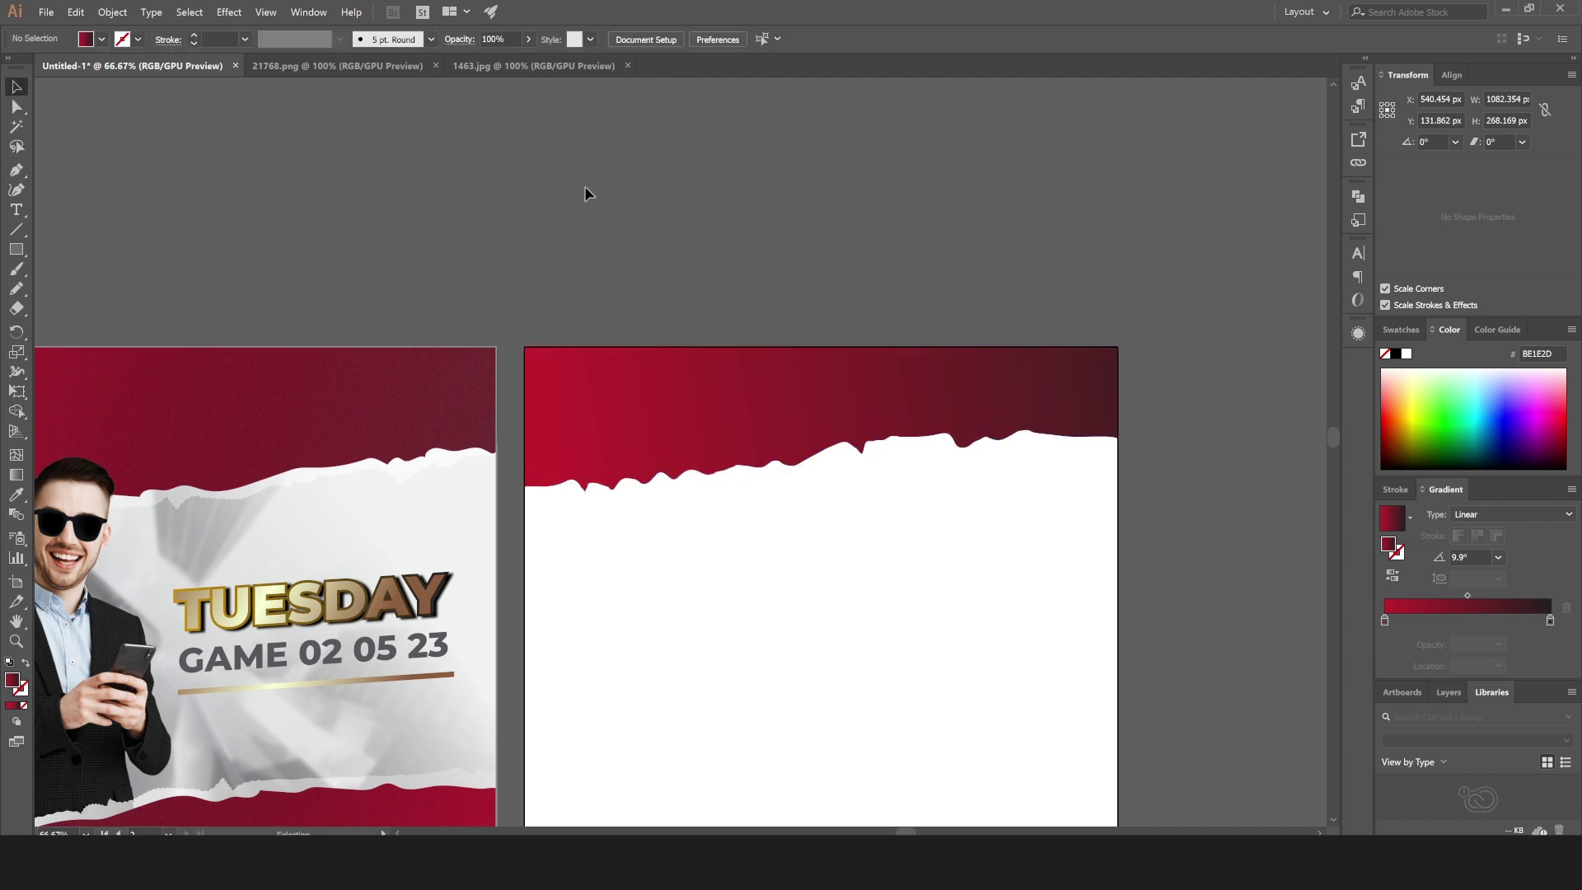
Draw a second jagged line, about 1198 px wide, just below the red torn edge with the Pencil tool, running past the artboard's right edge.
scroll(1016, 395, "down", 3)
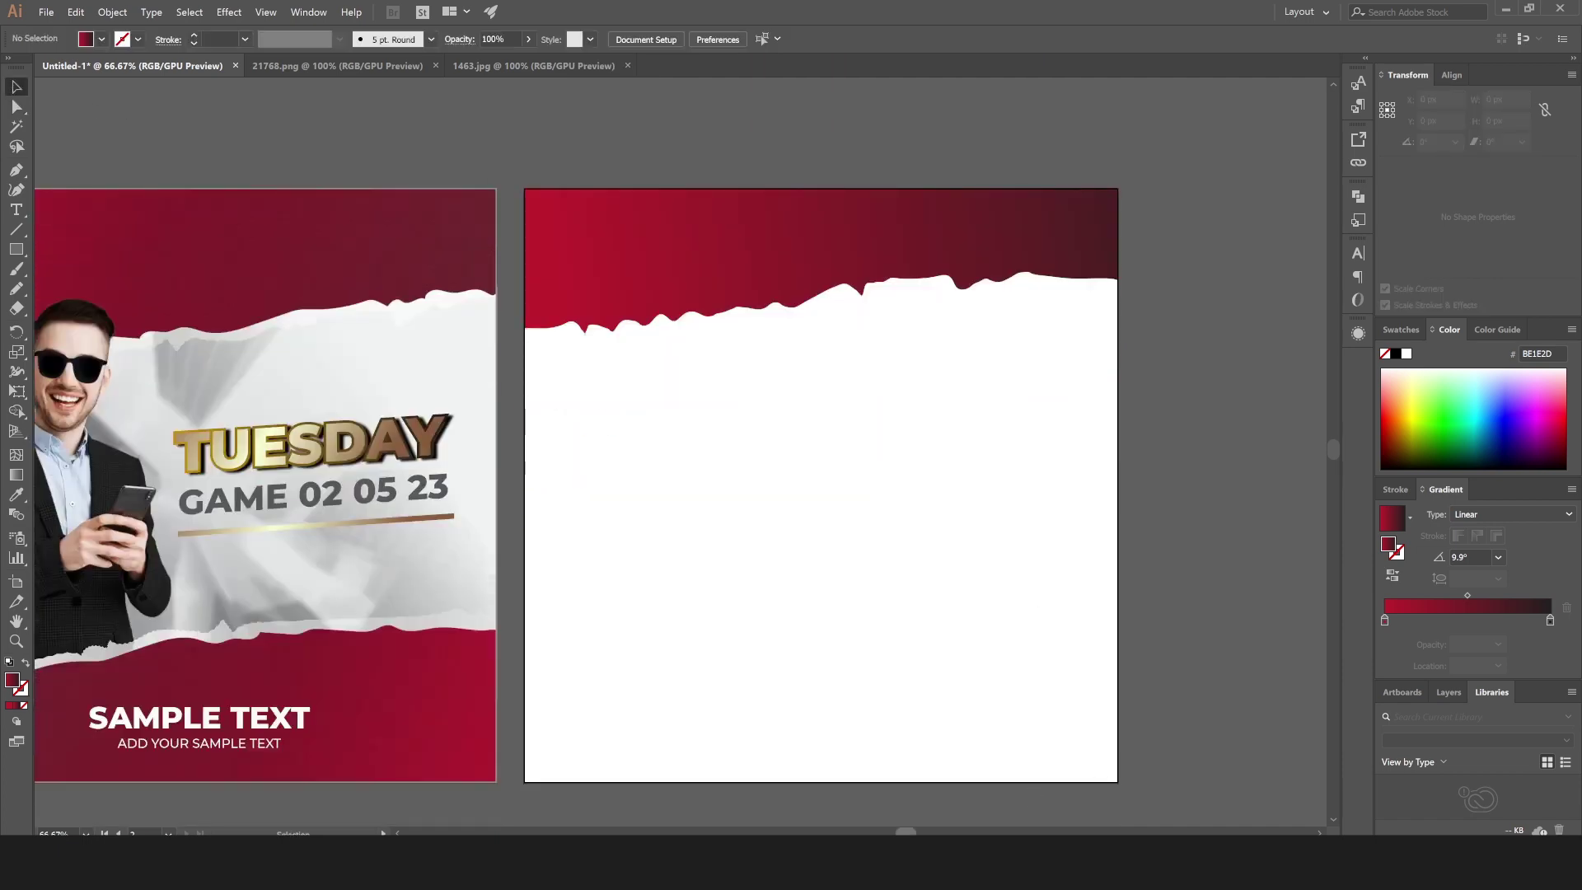
scroll(682, 486, "left", 3)
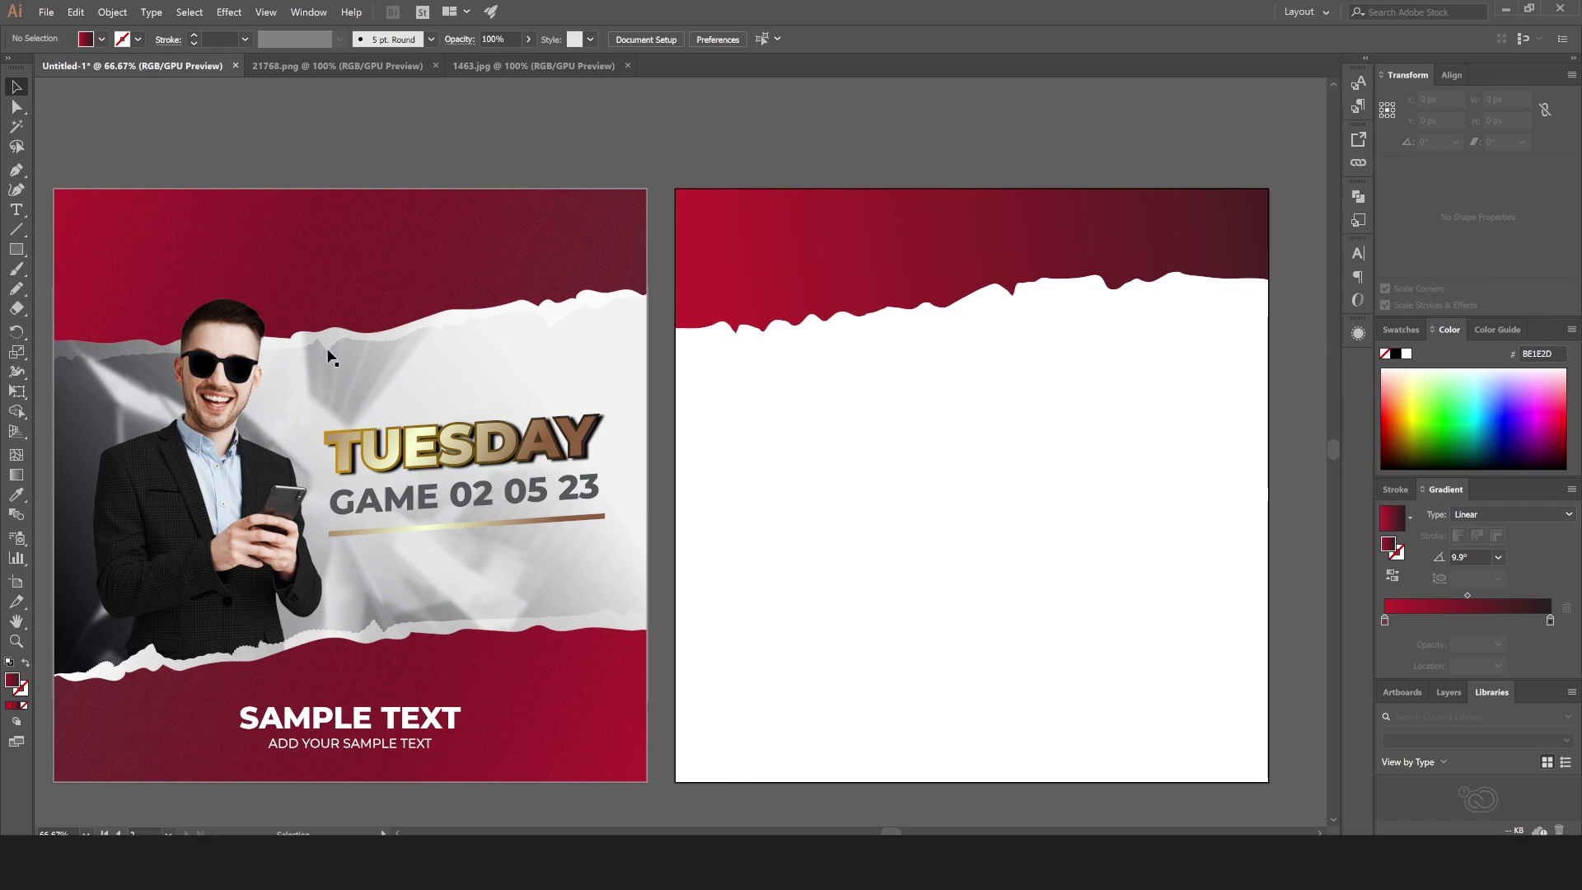
left_click(17, 290)
mouse_move(678, 344)
left_mouse_down()
mouse_move(942, 320)
mouse_move(1060, 284)
mouse_move(1328, 295)
left_mouse_up()
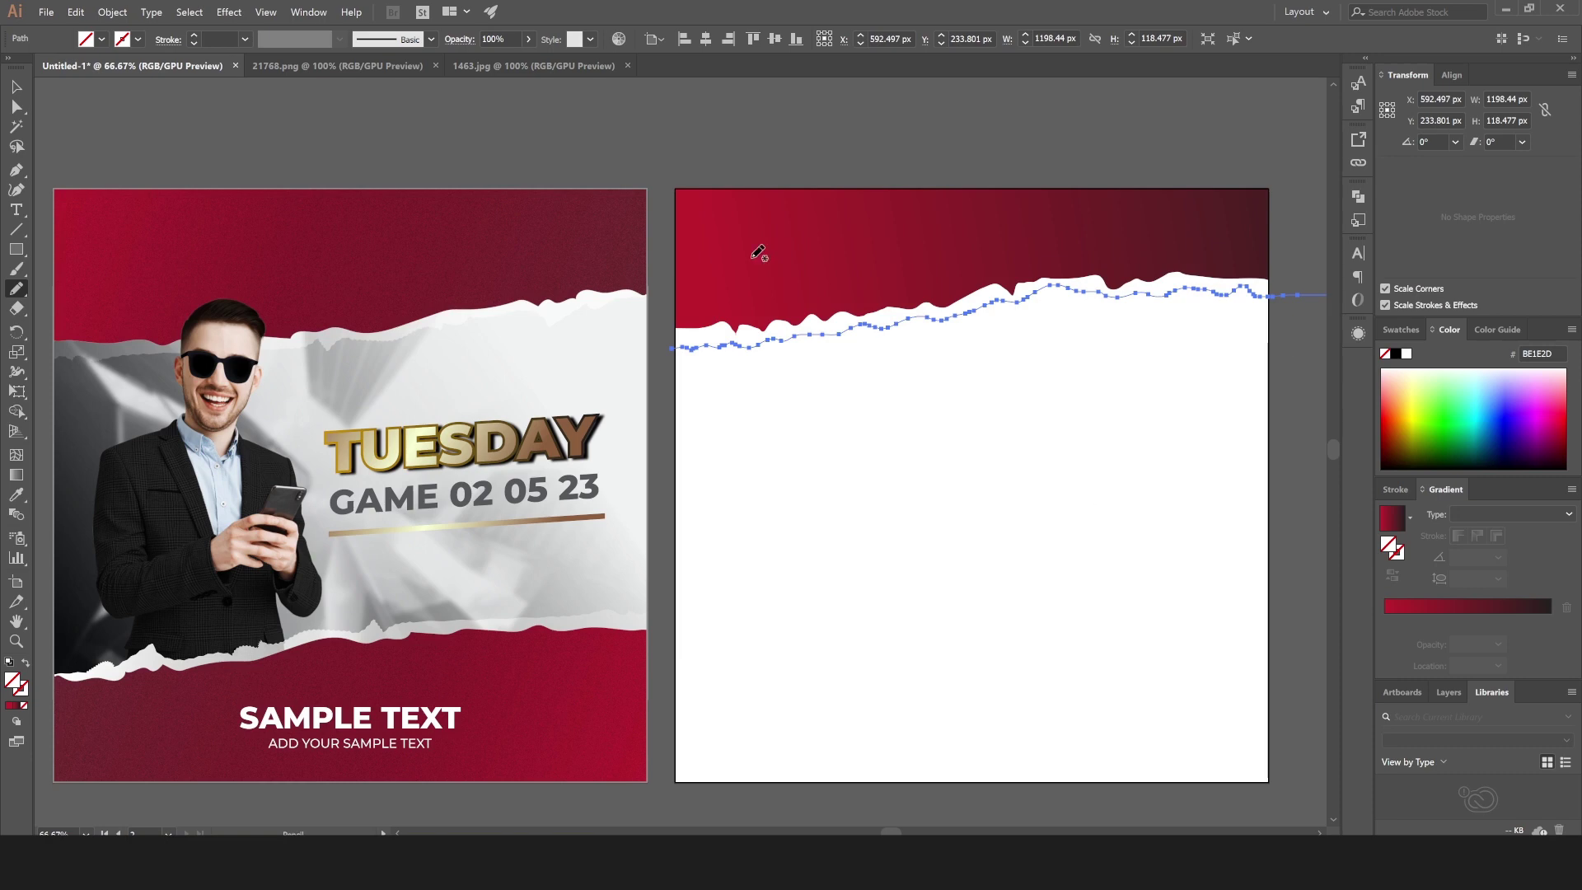
Delete the part of the new jagged line that extends beyond the artboard's right edge.
key("a")
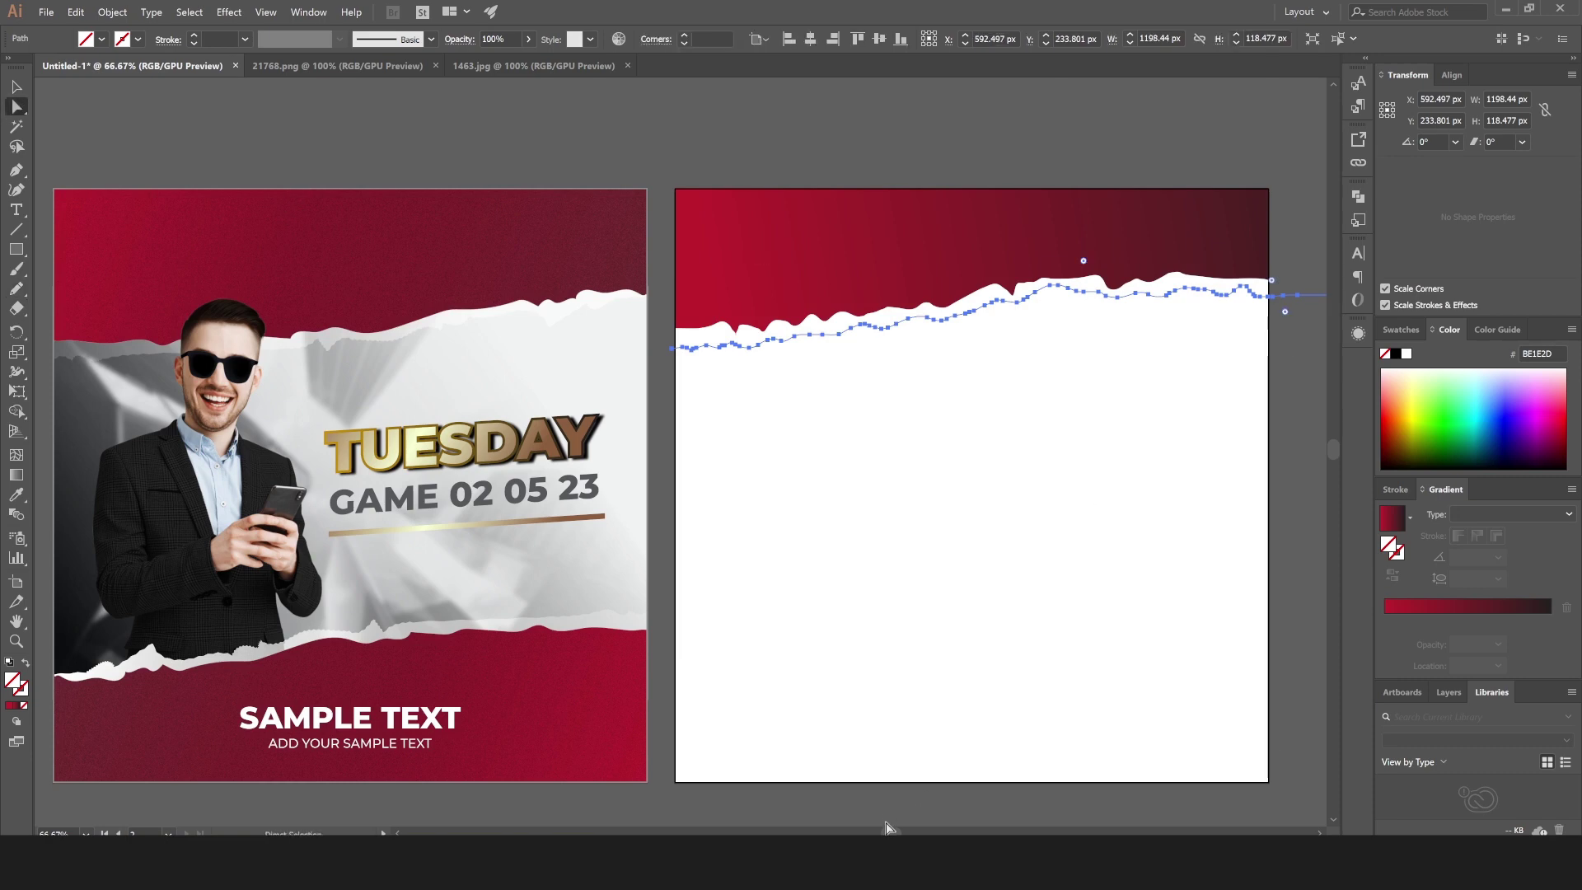
scroll(1039, 588, "right", 2)
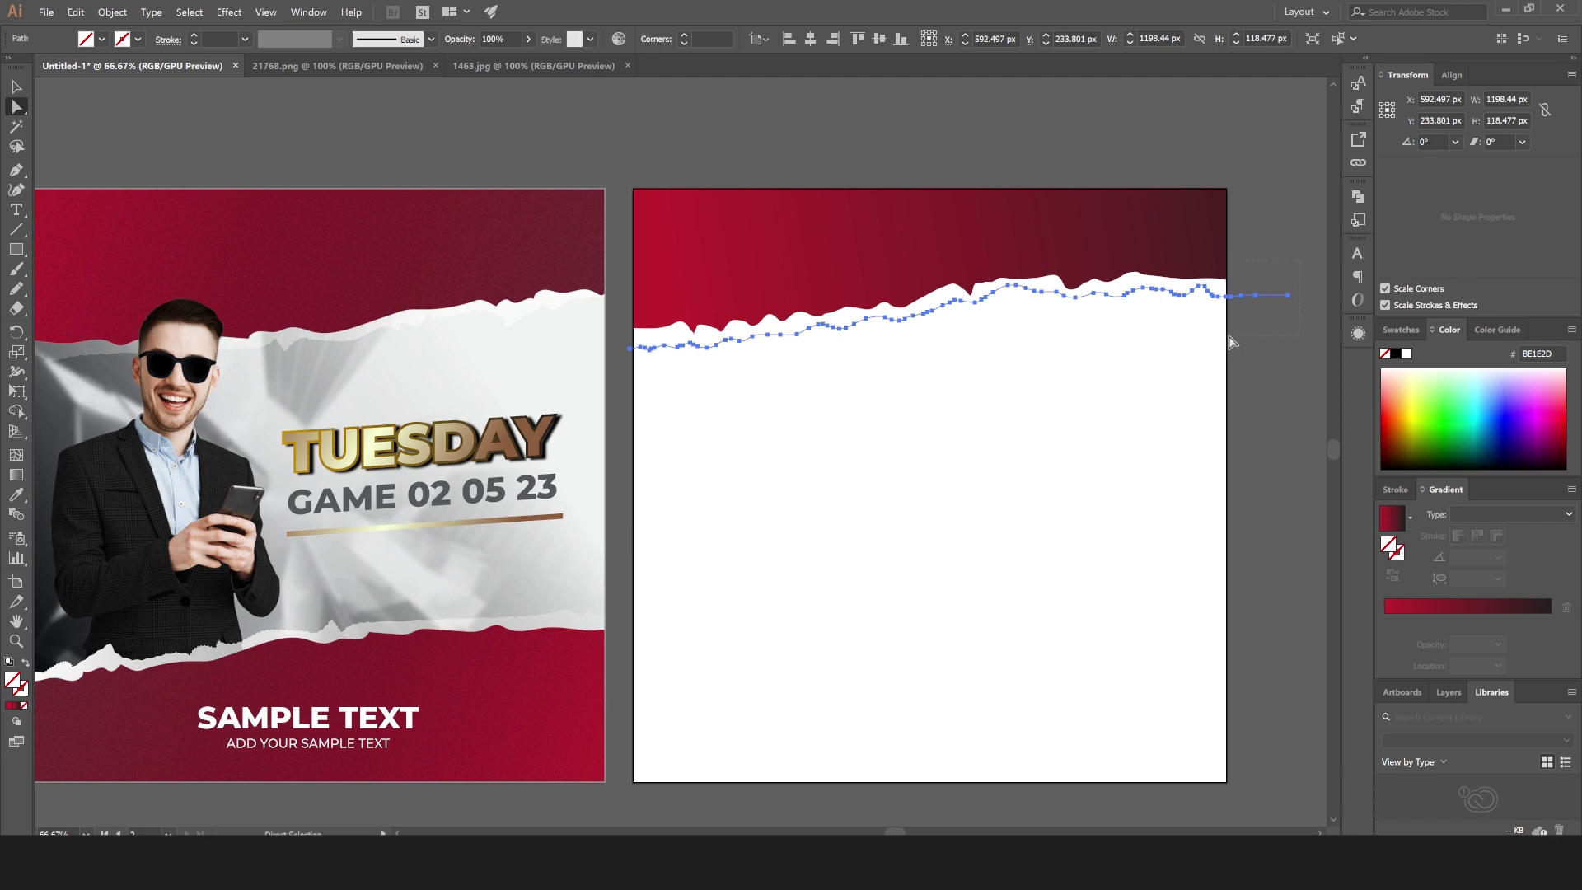
left_click_drag(1231, 341, 1232, 342)
key("Delete")
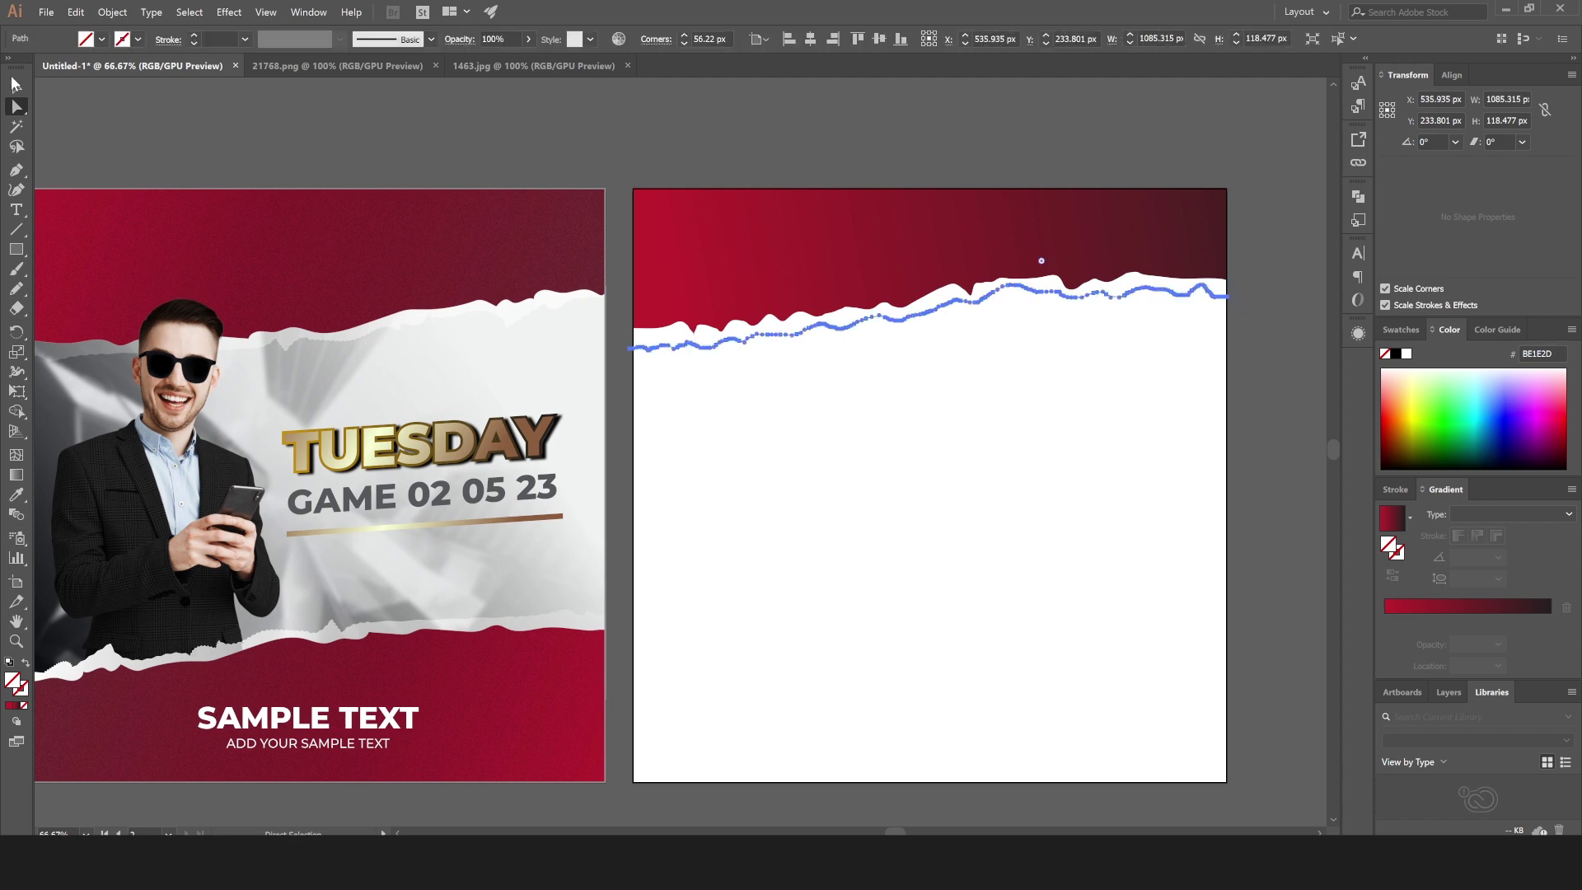
Close the second jagged line into a shape with the Pen tool, adding corners over the red shape at the artboard's left and right edges.
key("p")
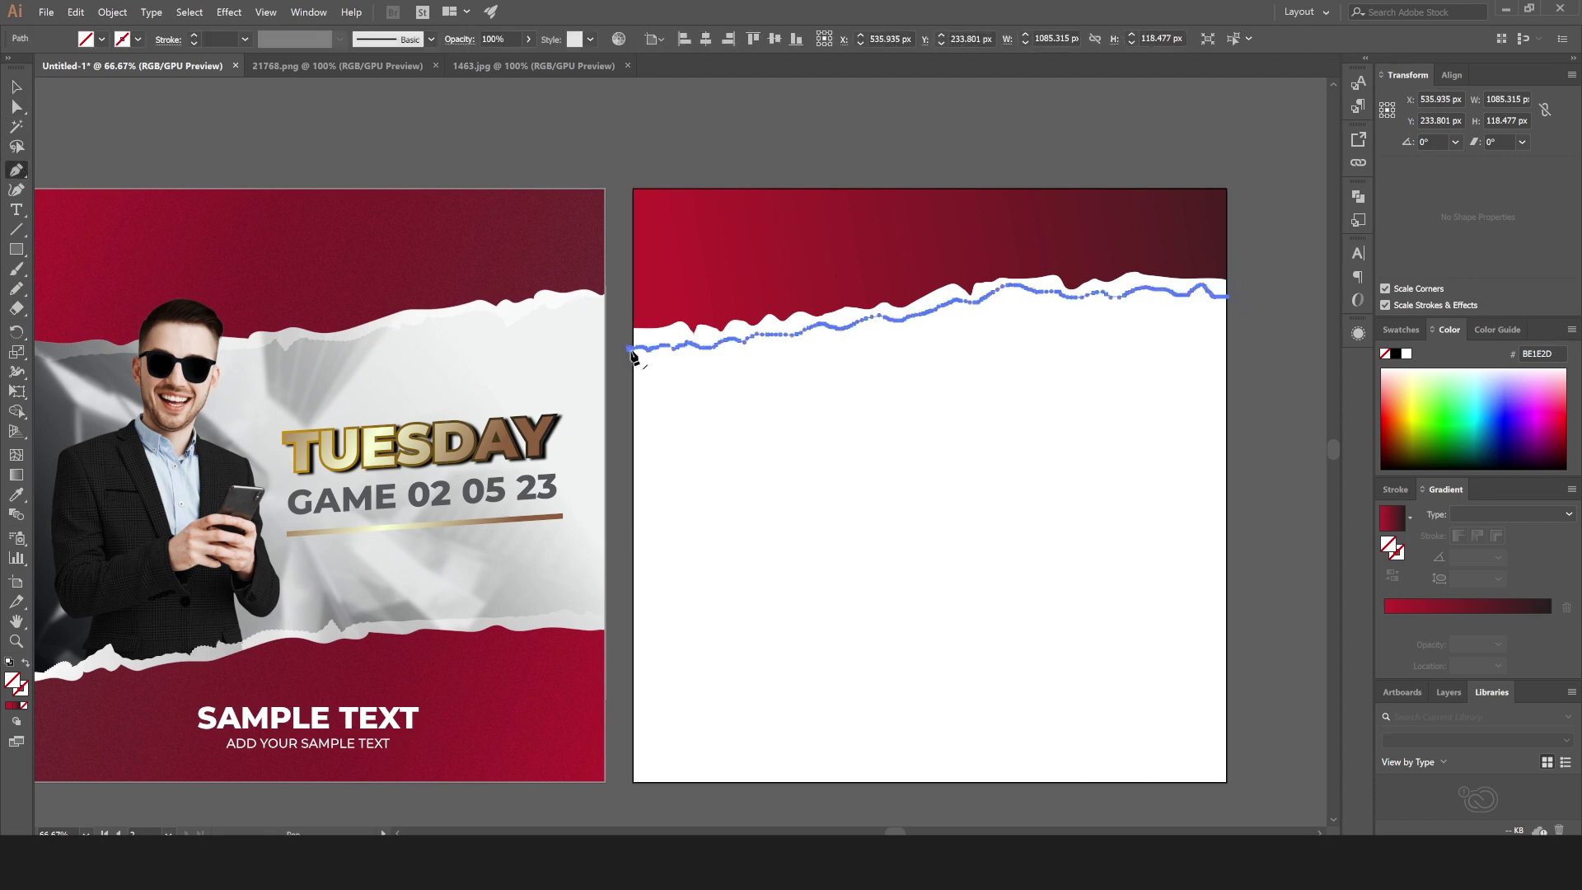
left_click(631, 349)
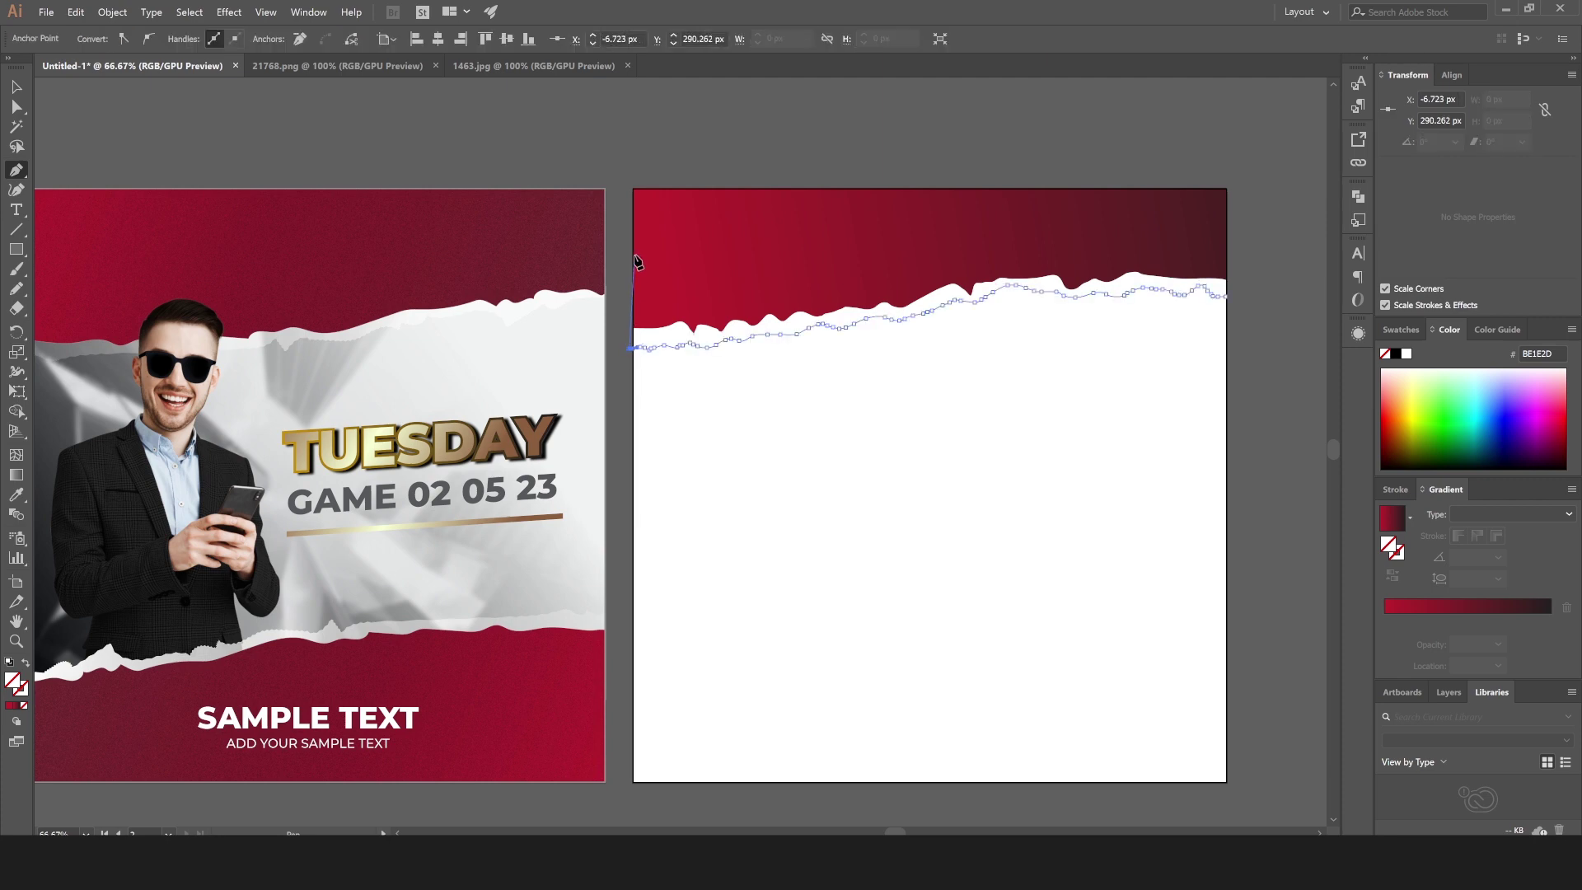
left_click(634, 255)
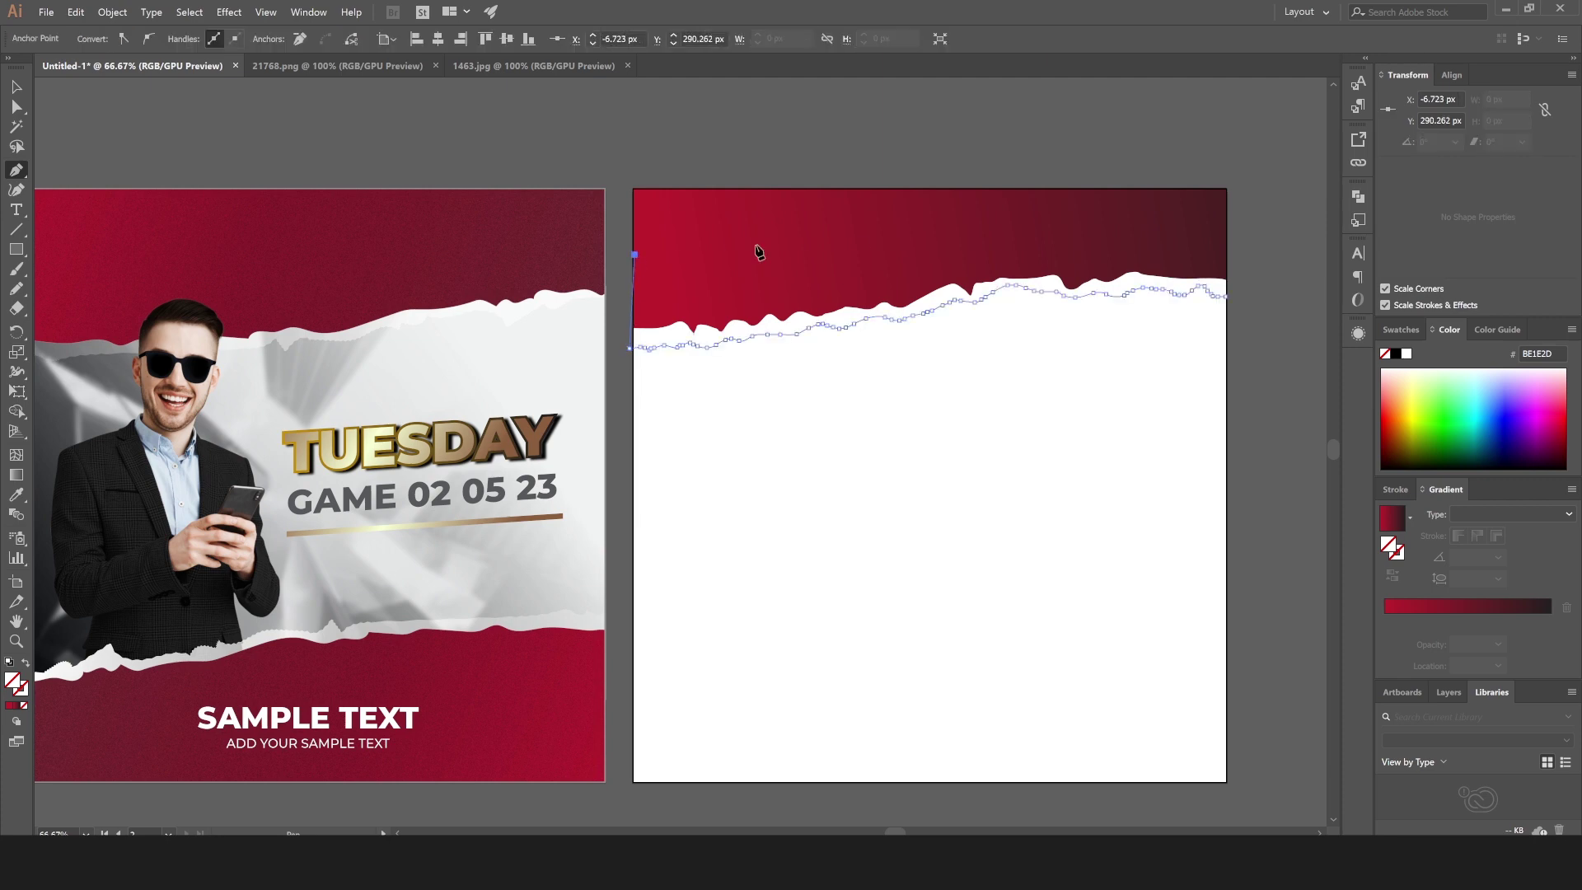
left_click(1226, 222)
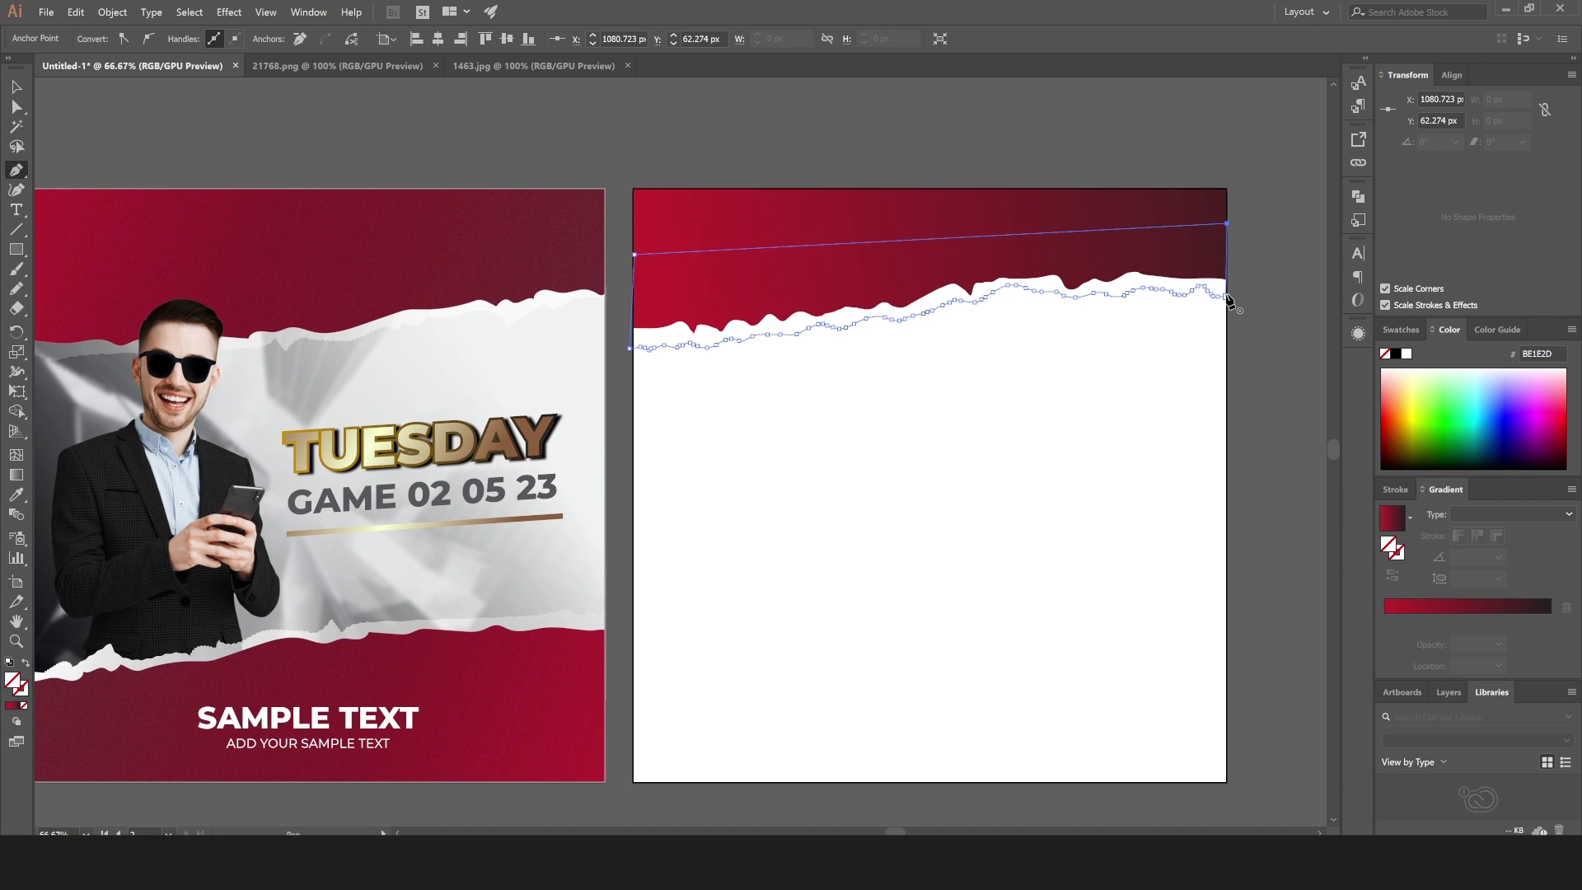
left_click(1225, 296)
Right-align the new shape's two right anchors and align its two left anchors with the artboard's left edge.
left_click(17, 106)
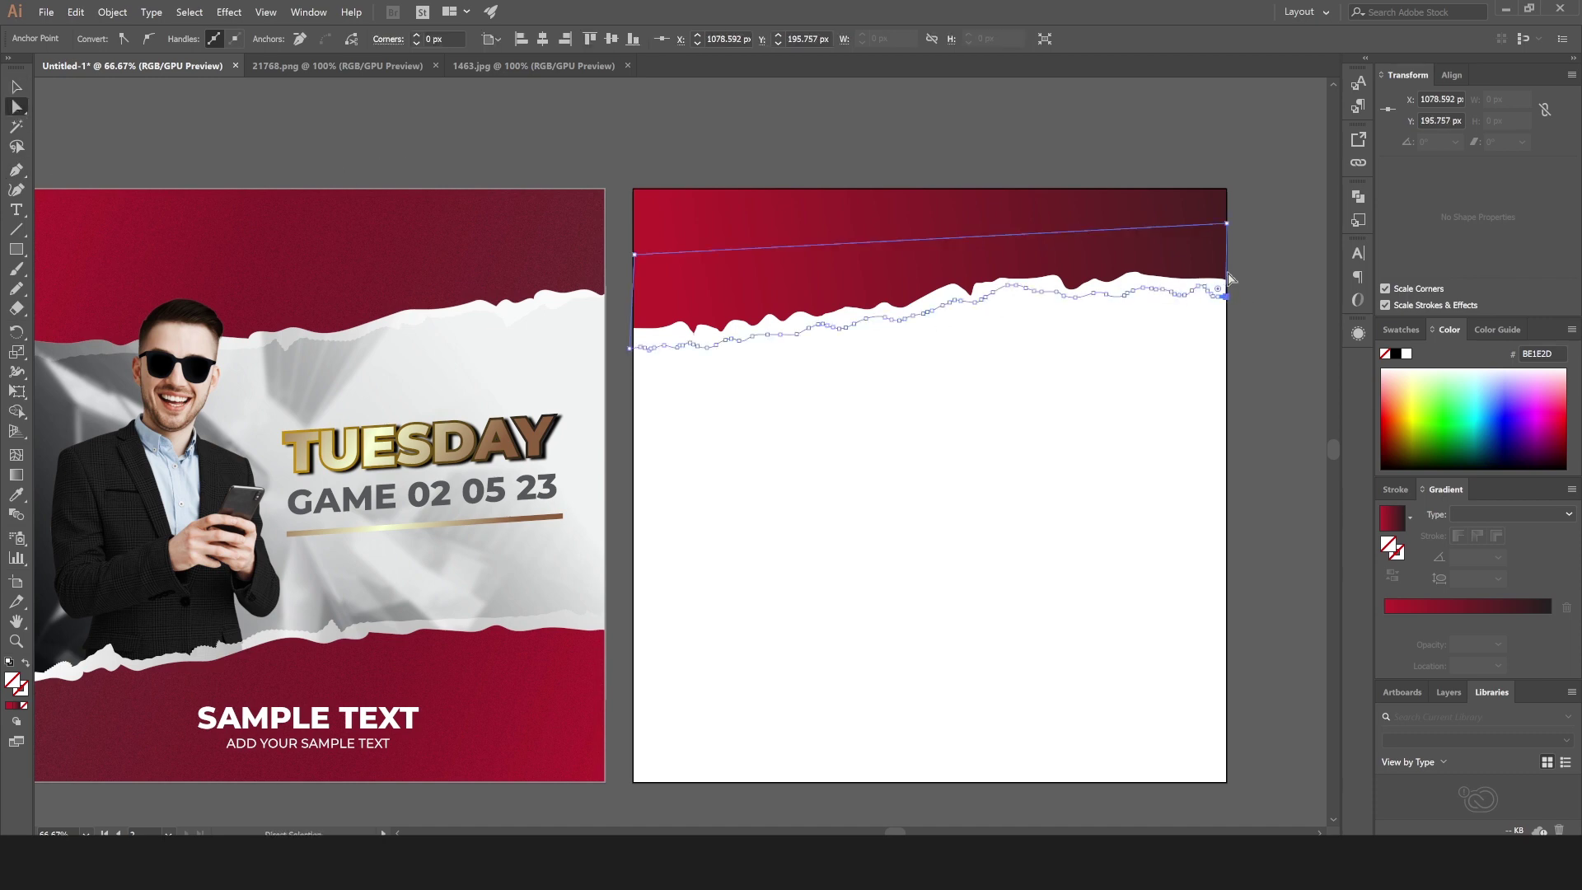
left_click(1226, 223, "shift")
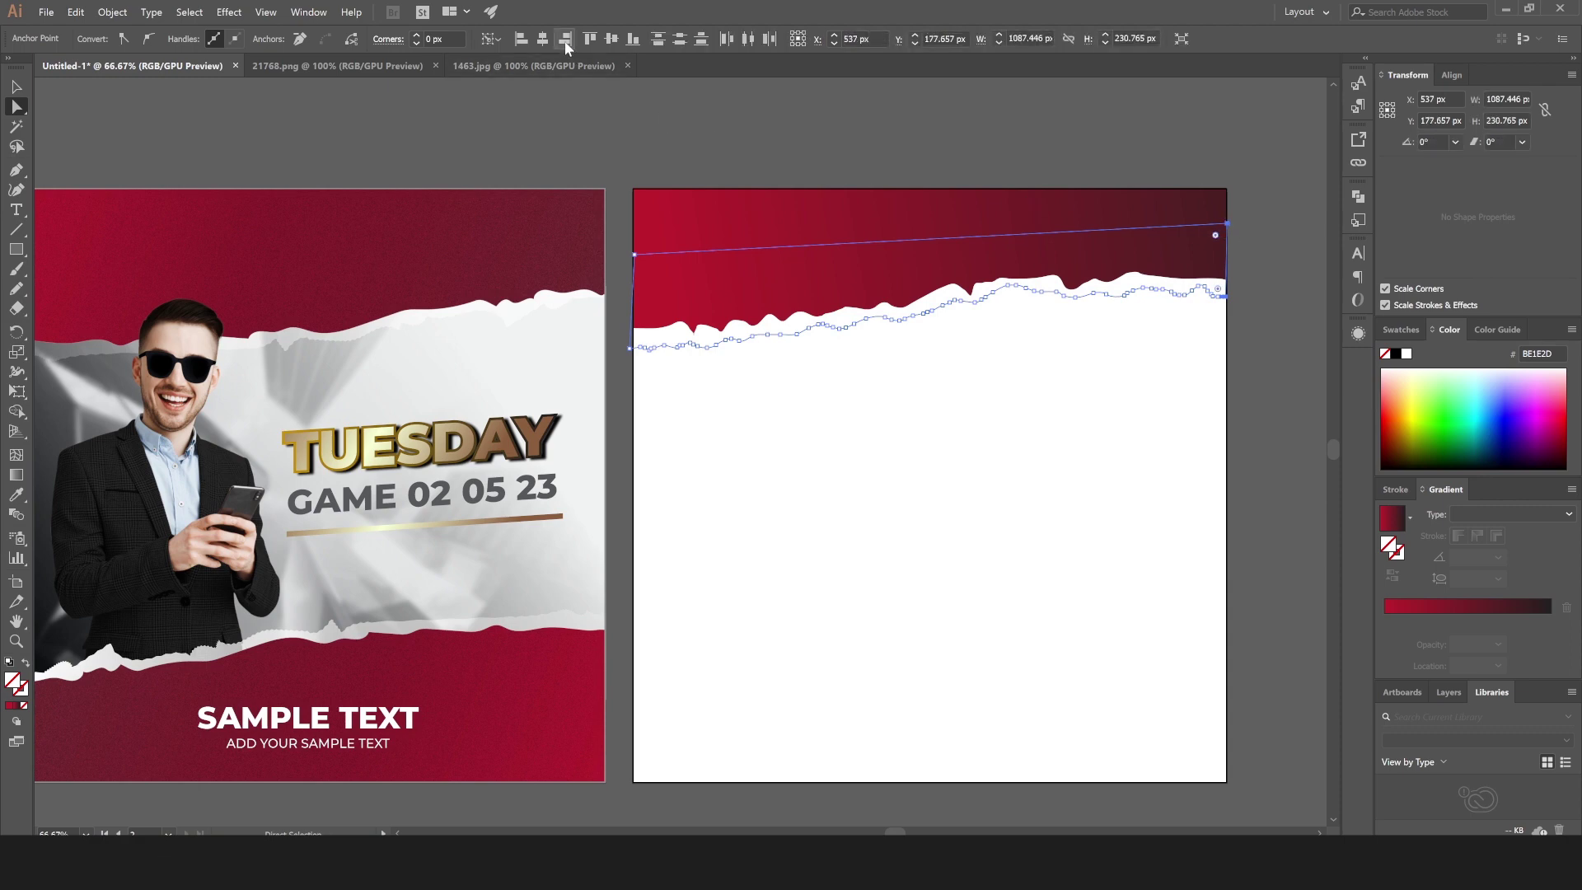
left_click(633, 350)
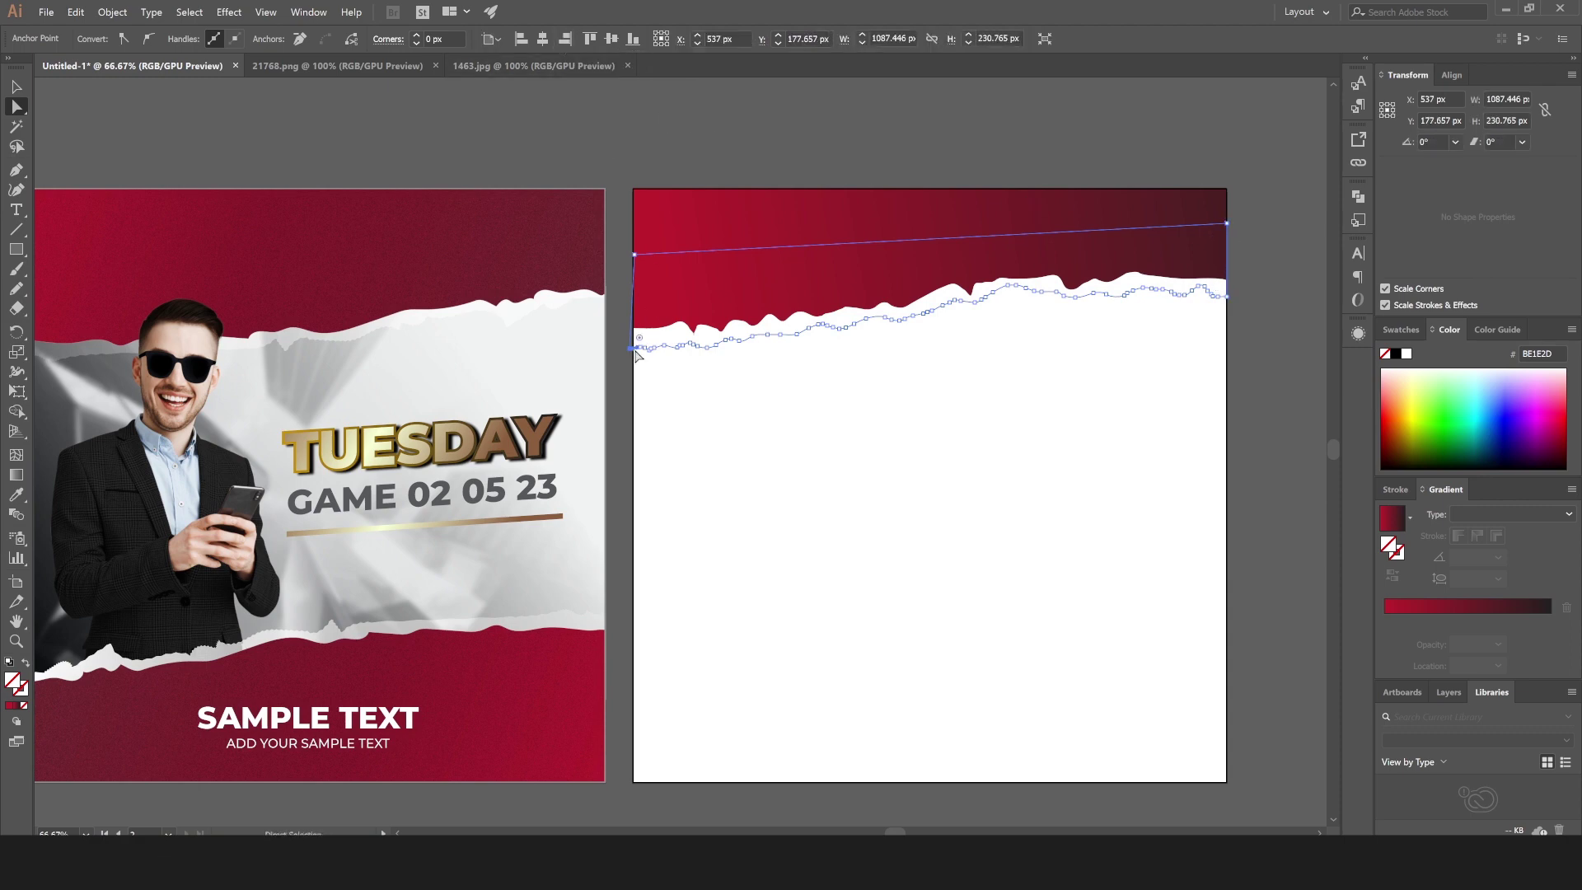
left_click(635, 258, "shift")
left_click(636, 258)
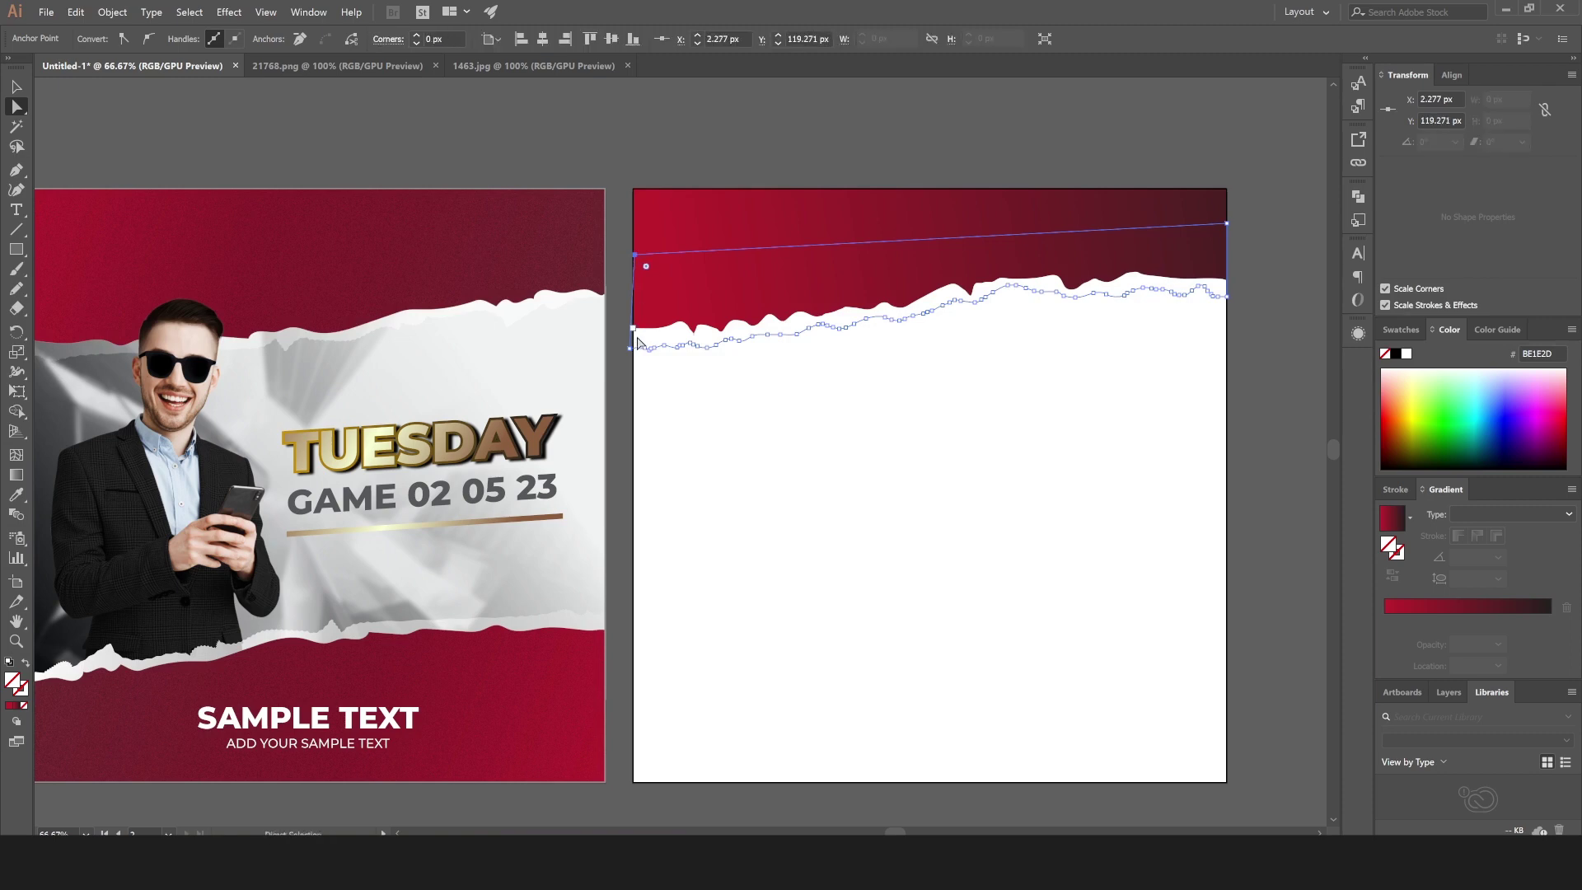
left_click(631, 350, "shift")
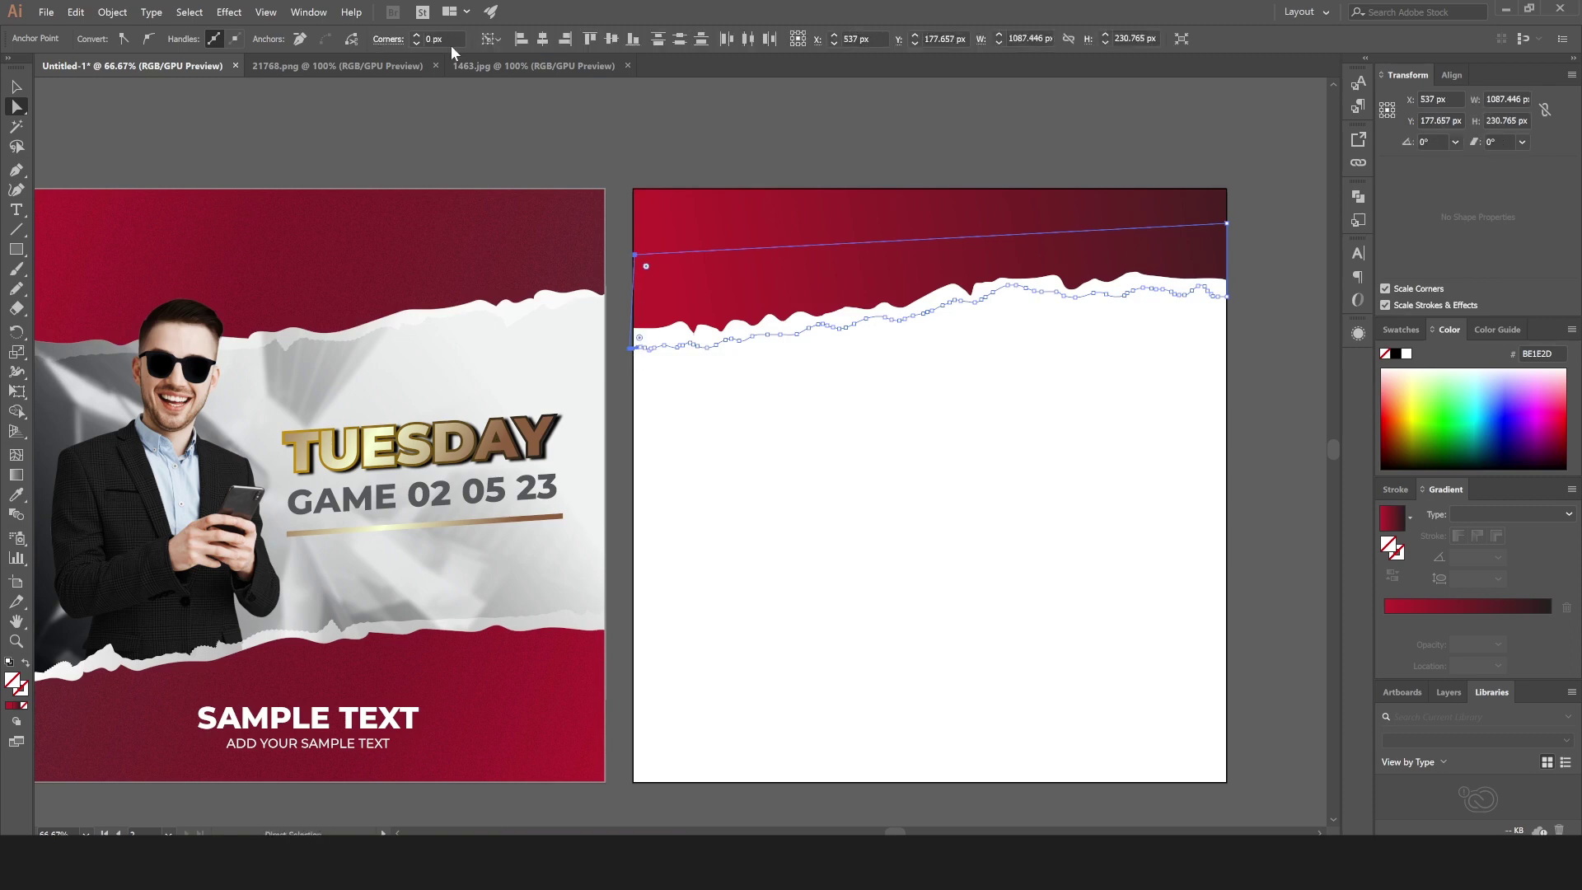
left_click(519, 41)
left_click(487, 34)
left_click(509, 94)
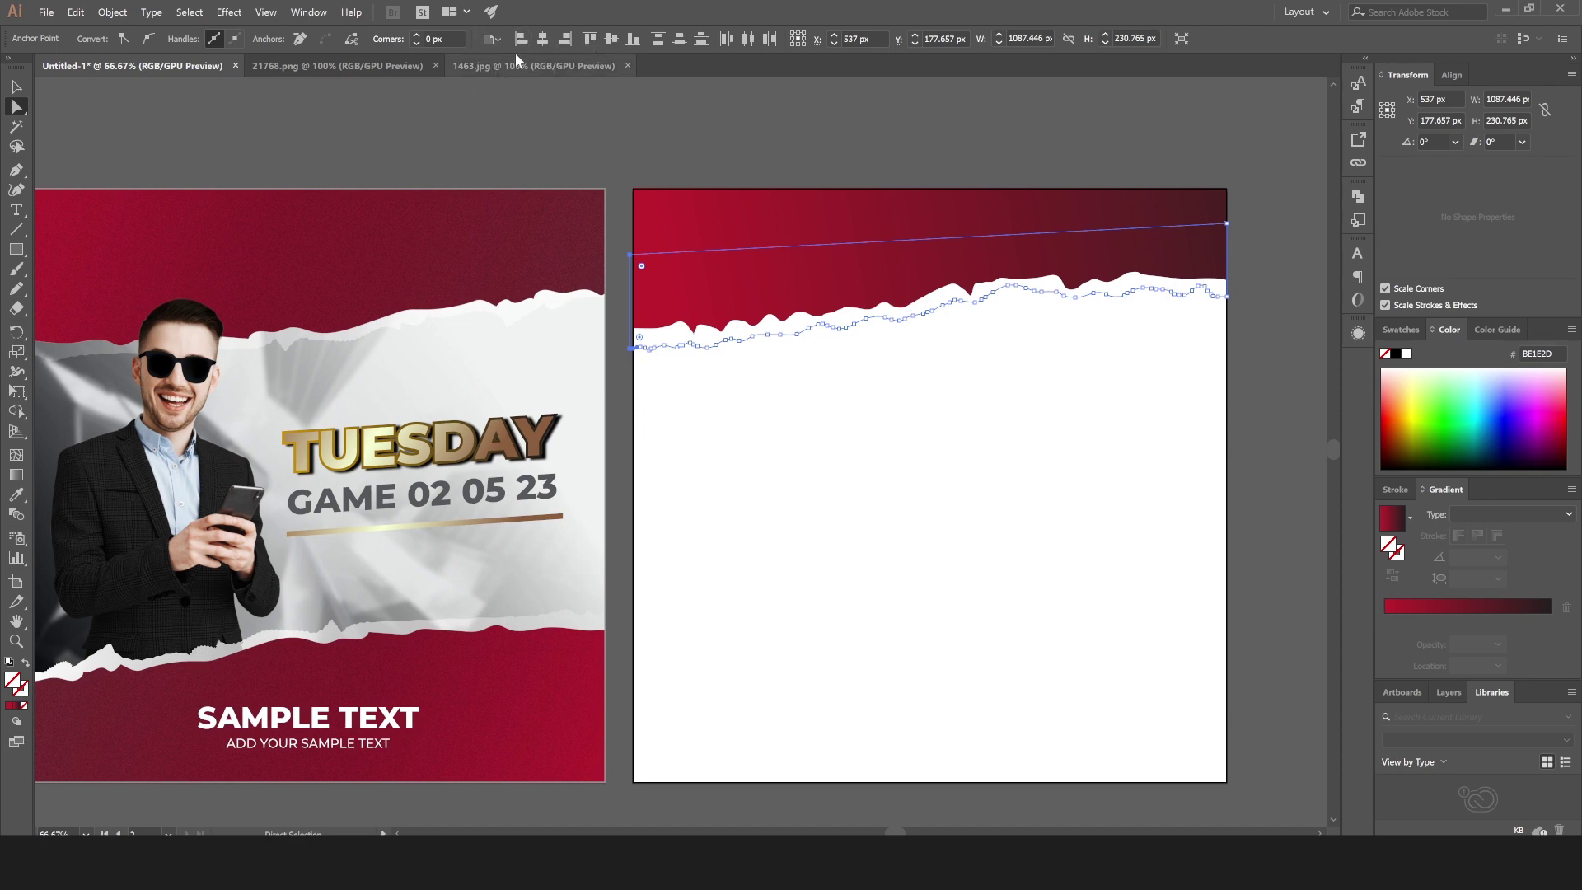
left_click(519, 43)
left_click(16, 86)
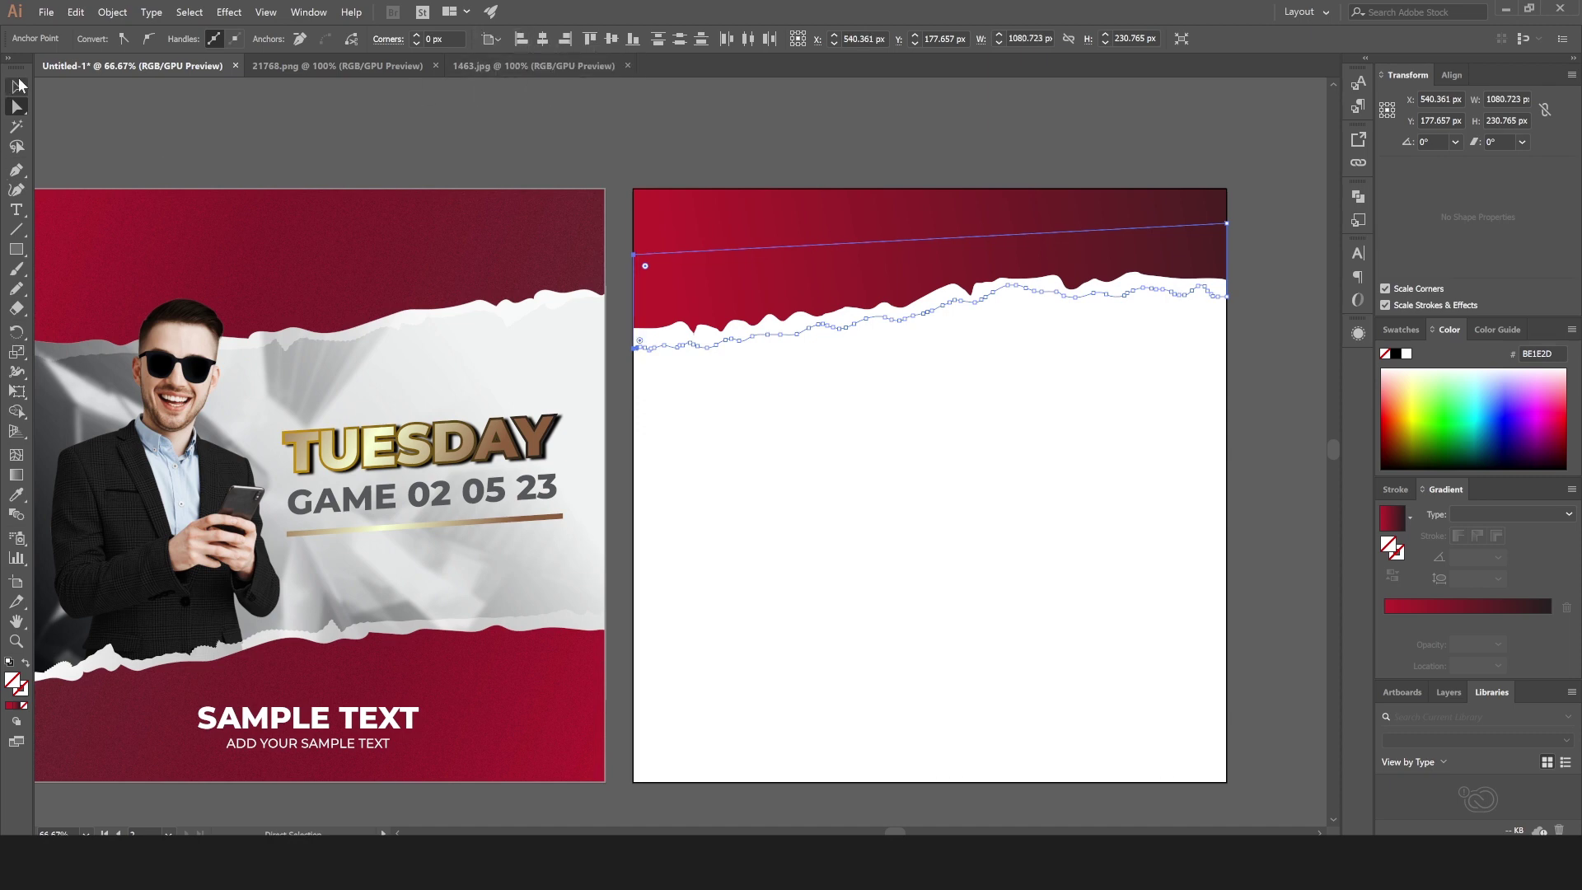
left_click(784, 458)
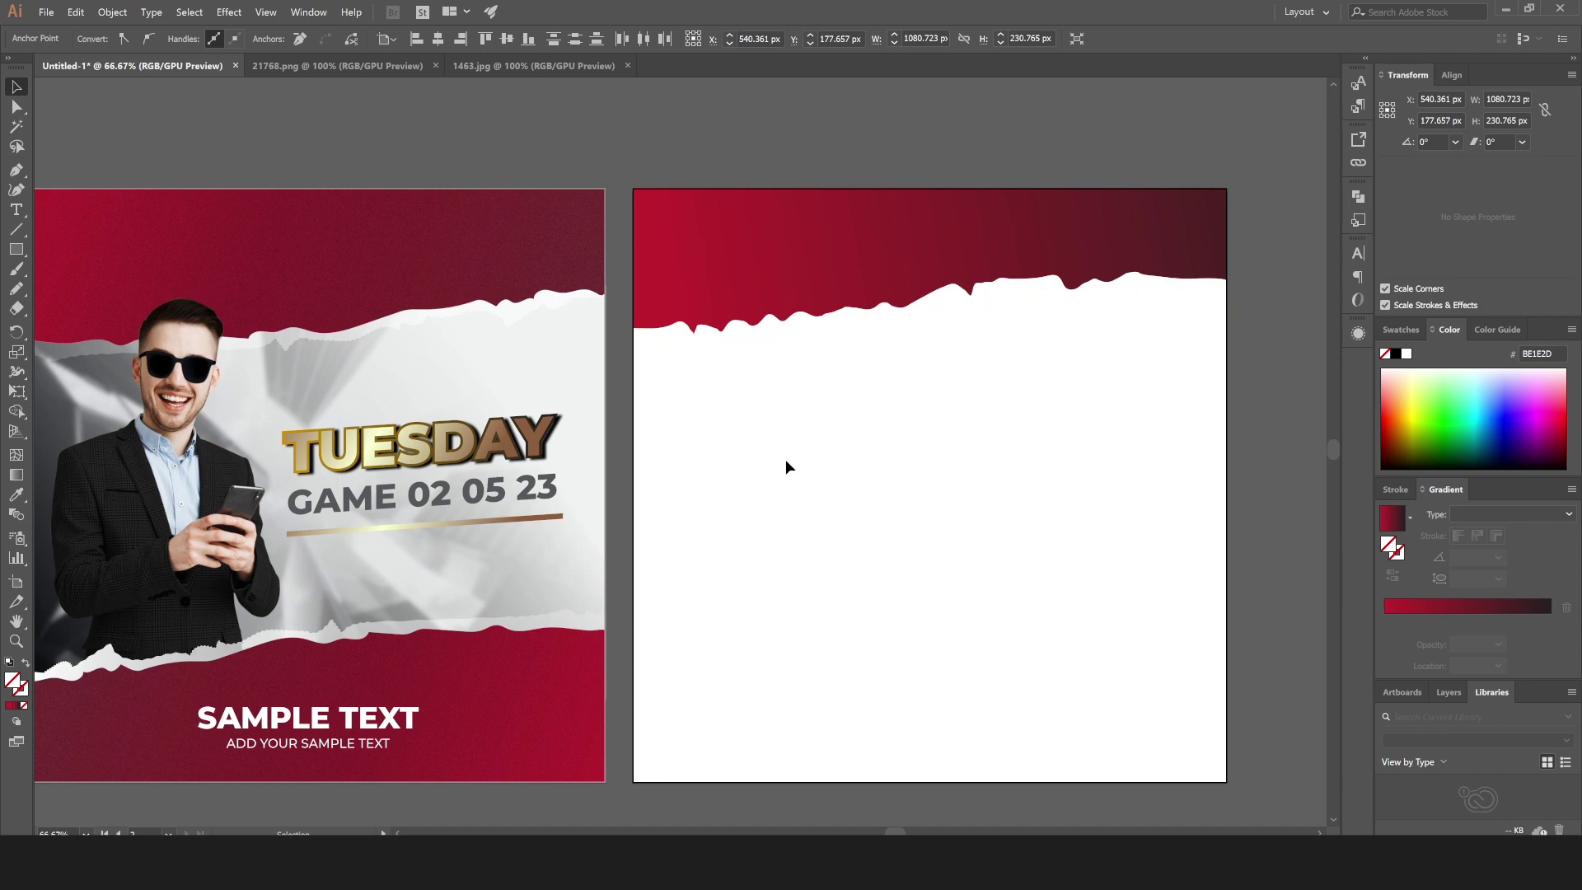
Move the second torn-edge shape up by 6 px.
left_click(747, 344)
scroll(683, 449, "left", 4)
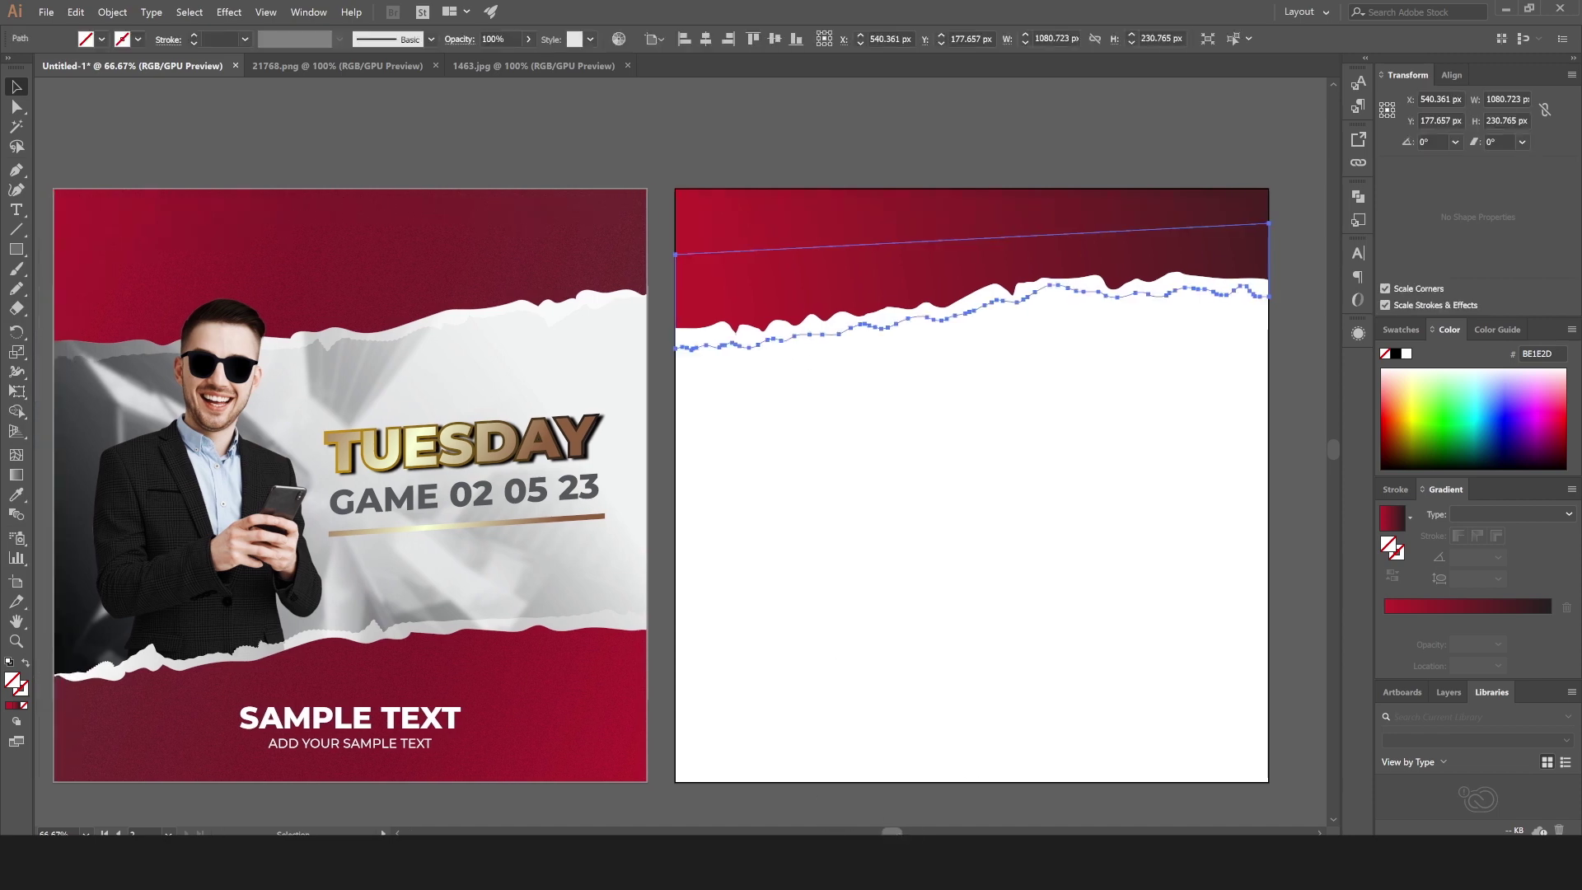
scroll(682, 449, "right", 2)
key("Up")
key("Up")
key("Up")
key("Up")
key("Up")
key("Up")
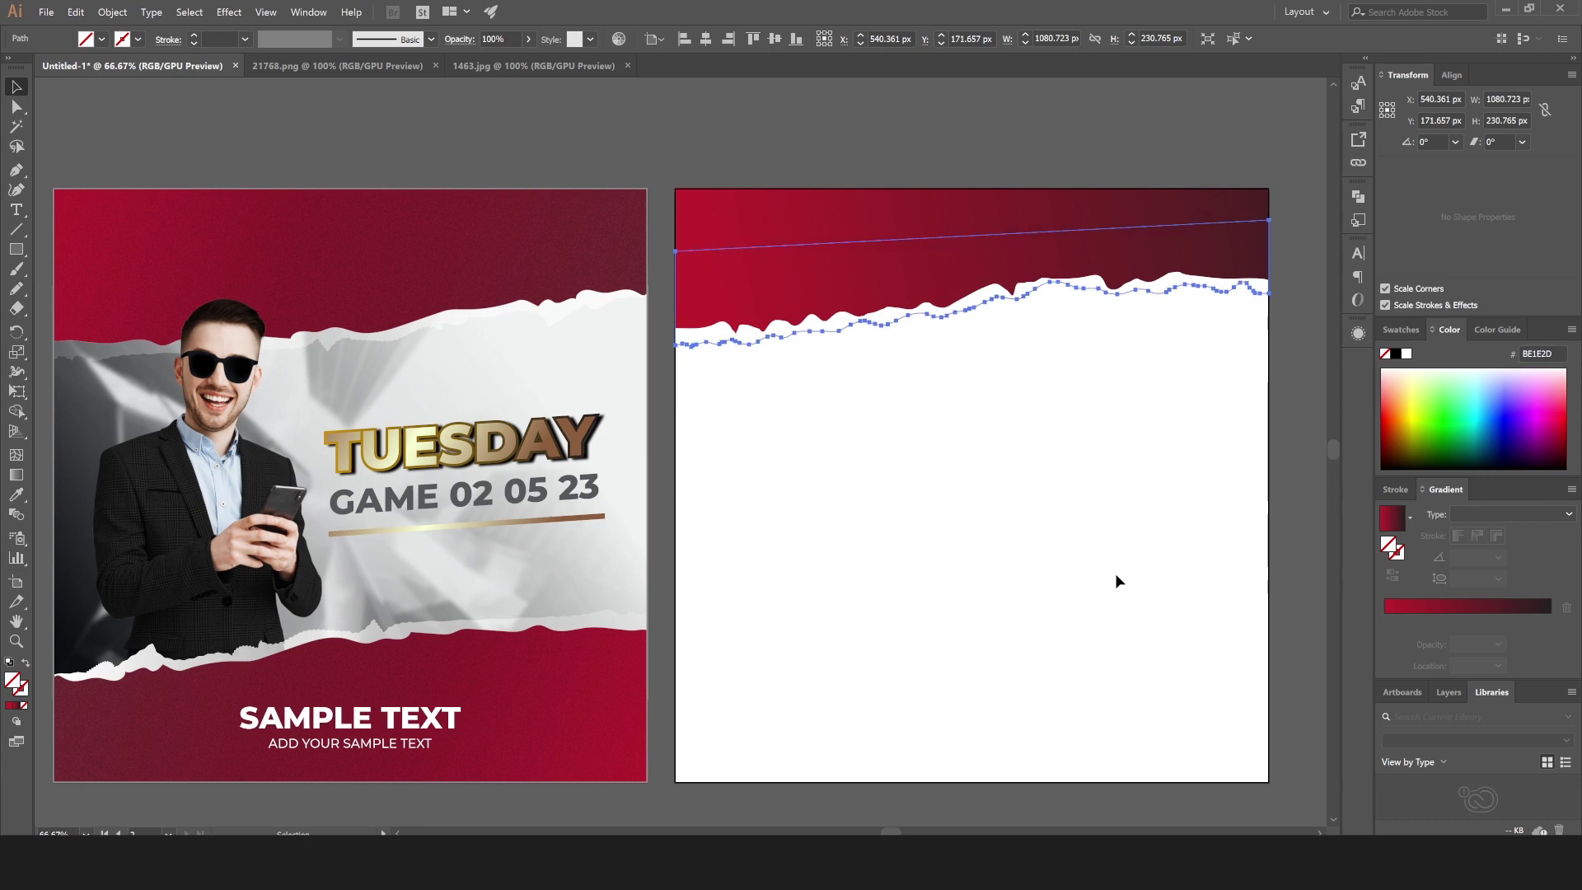
Fill the second torn-edge shape with the white-to-black linear gradient swatch.
left_click(101, 38)
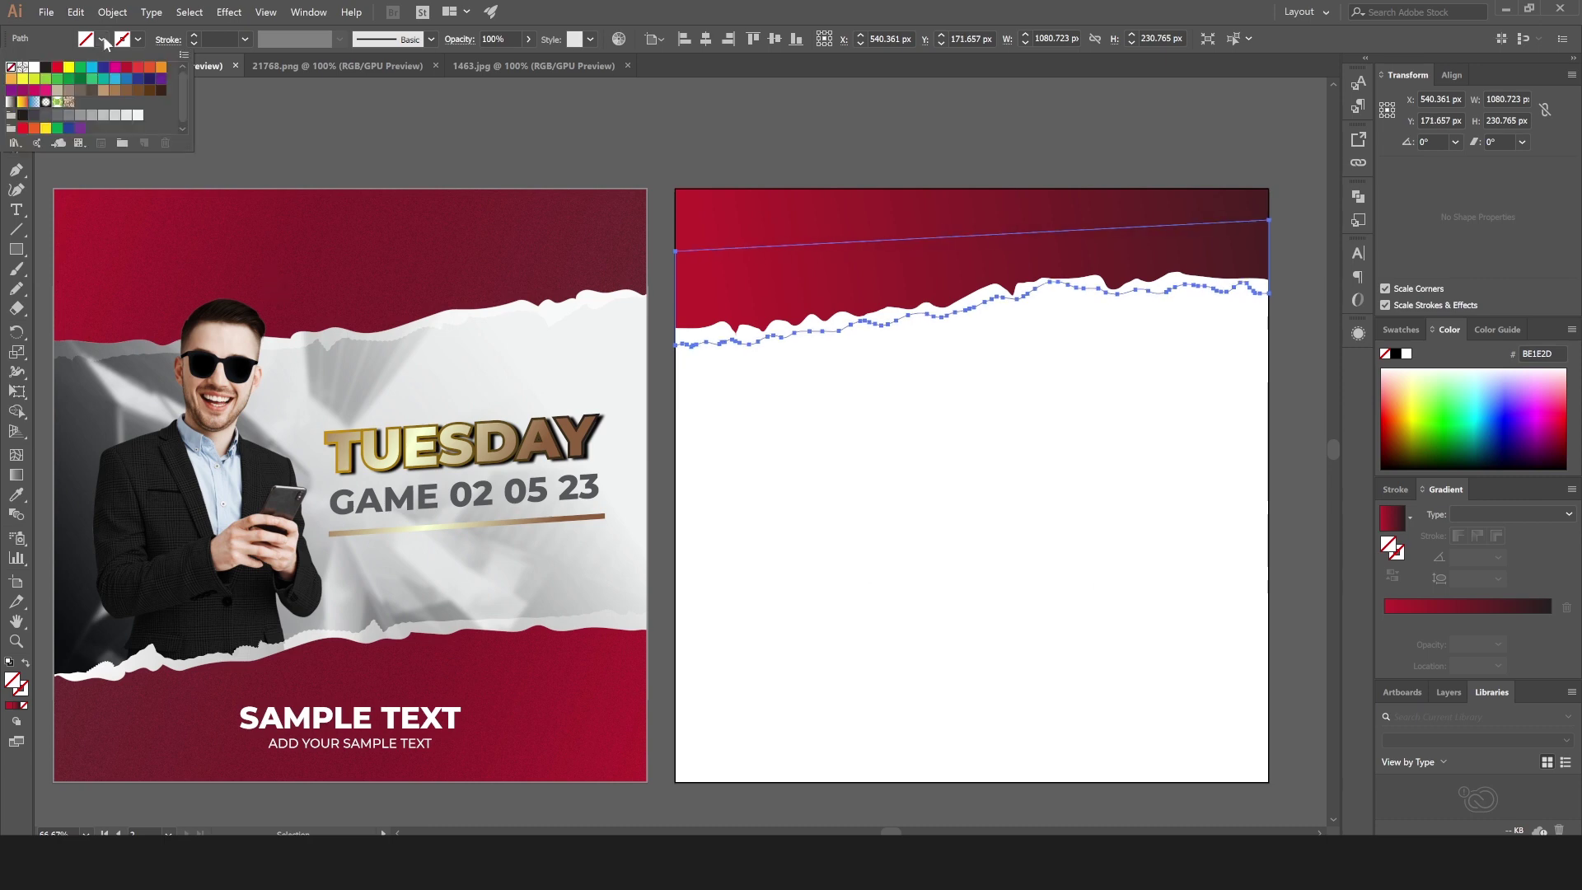
left_click(11, 102)
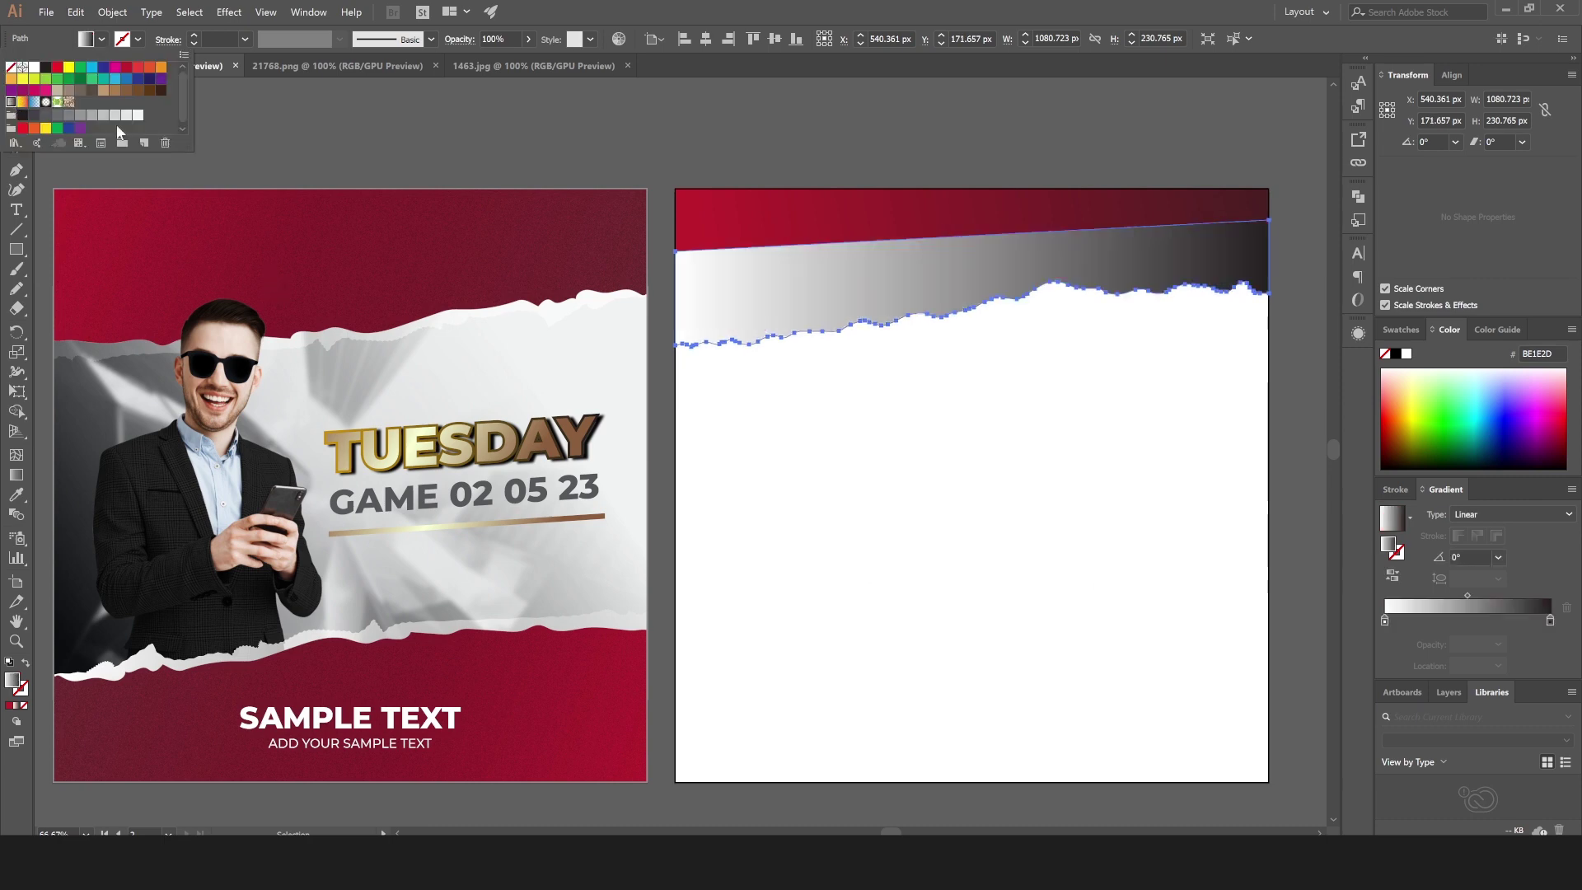
left_click(946, 392)
left_click(947, 393)
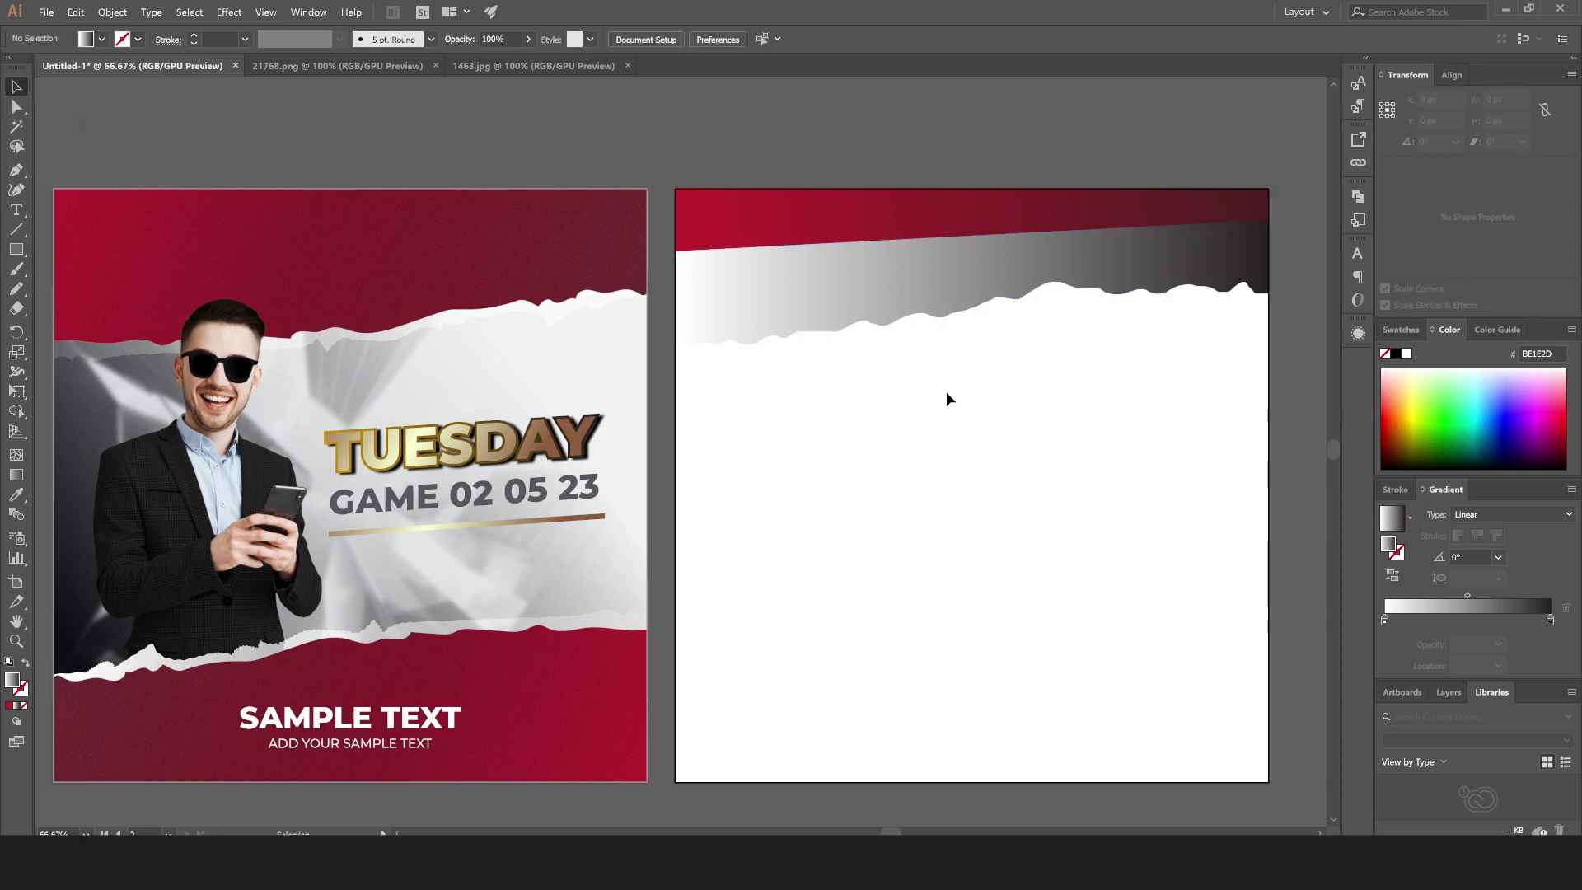
Send the white-to-black gradient torn-edge shape to the back, behind the red torn shape.
left_click(832, 278)
right_click(832, 279)
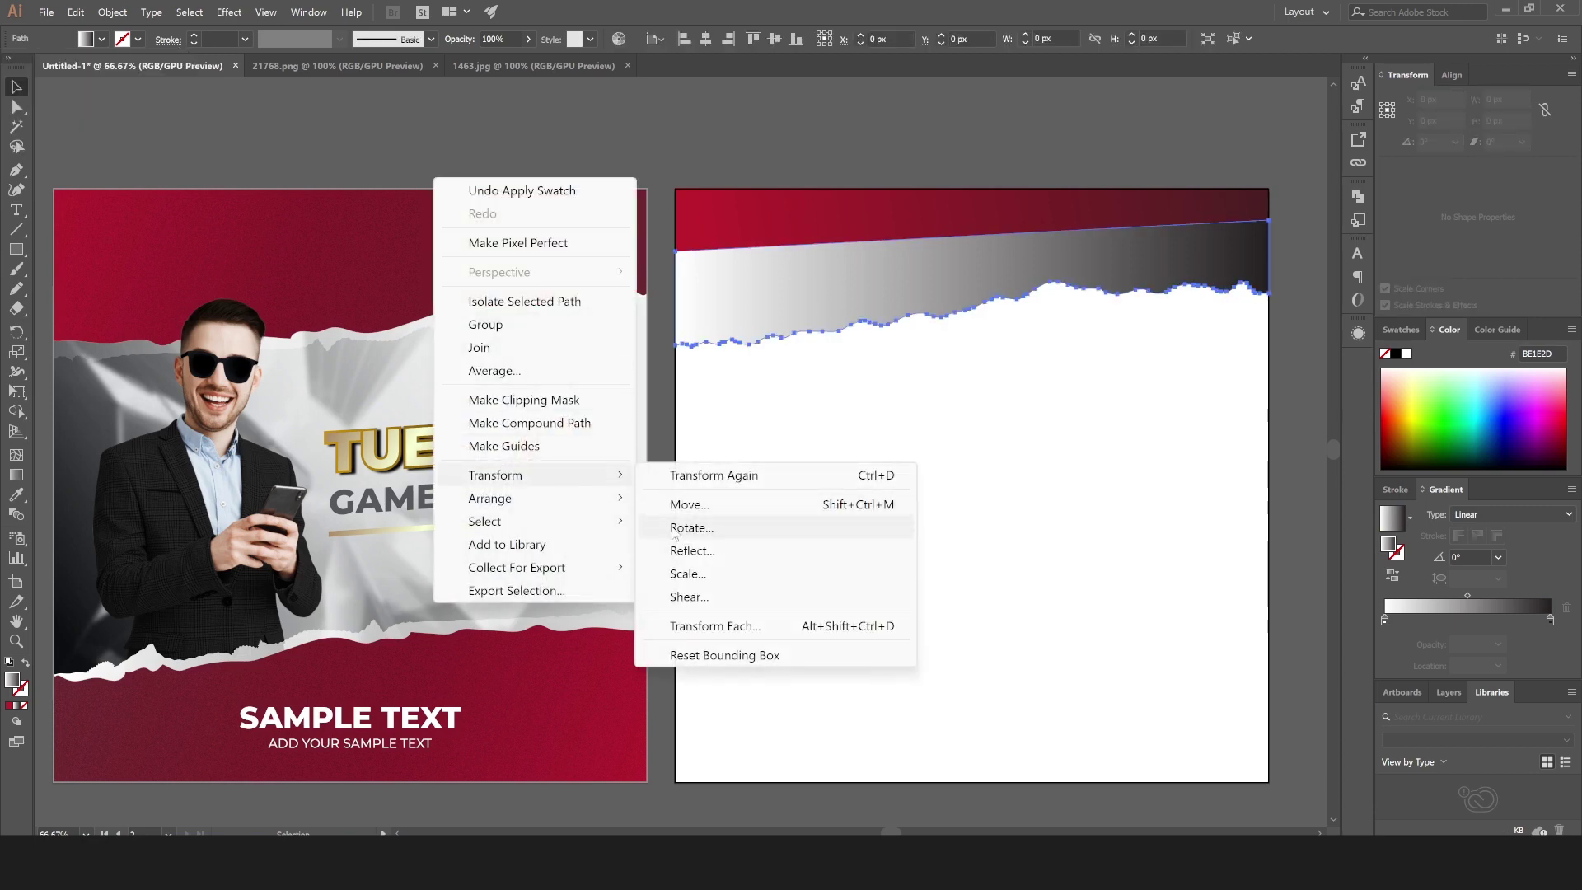
mouse_move(576, 499)
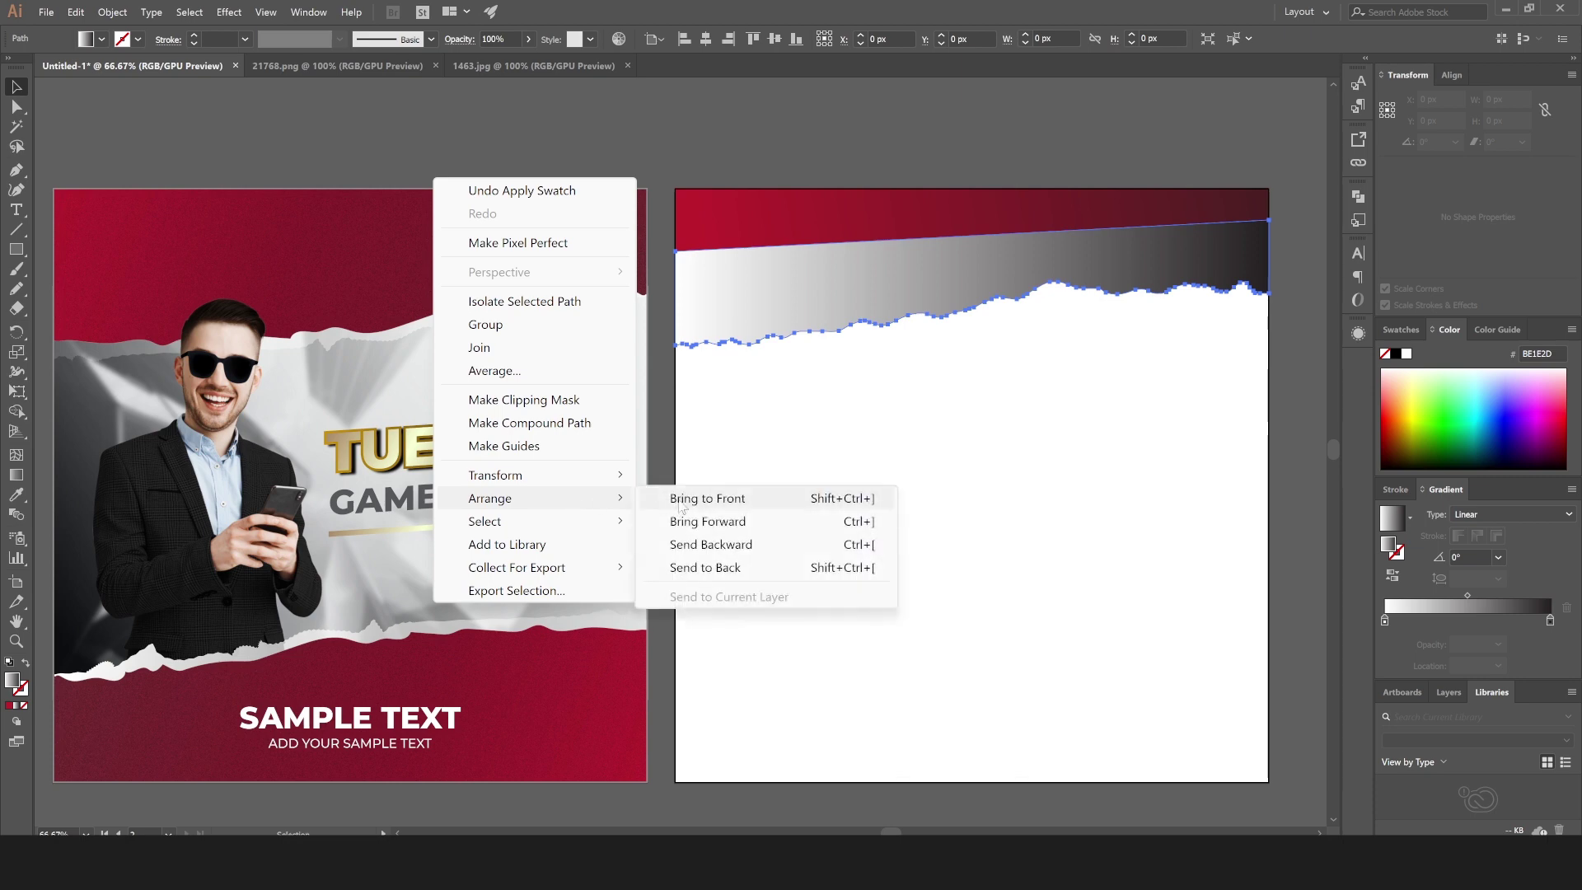
left_click(741, 567)
left_click(877, 420)
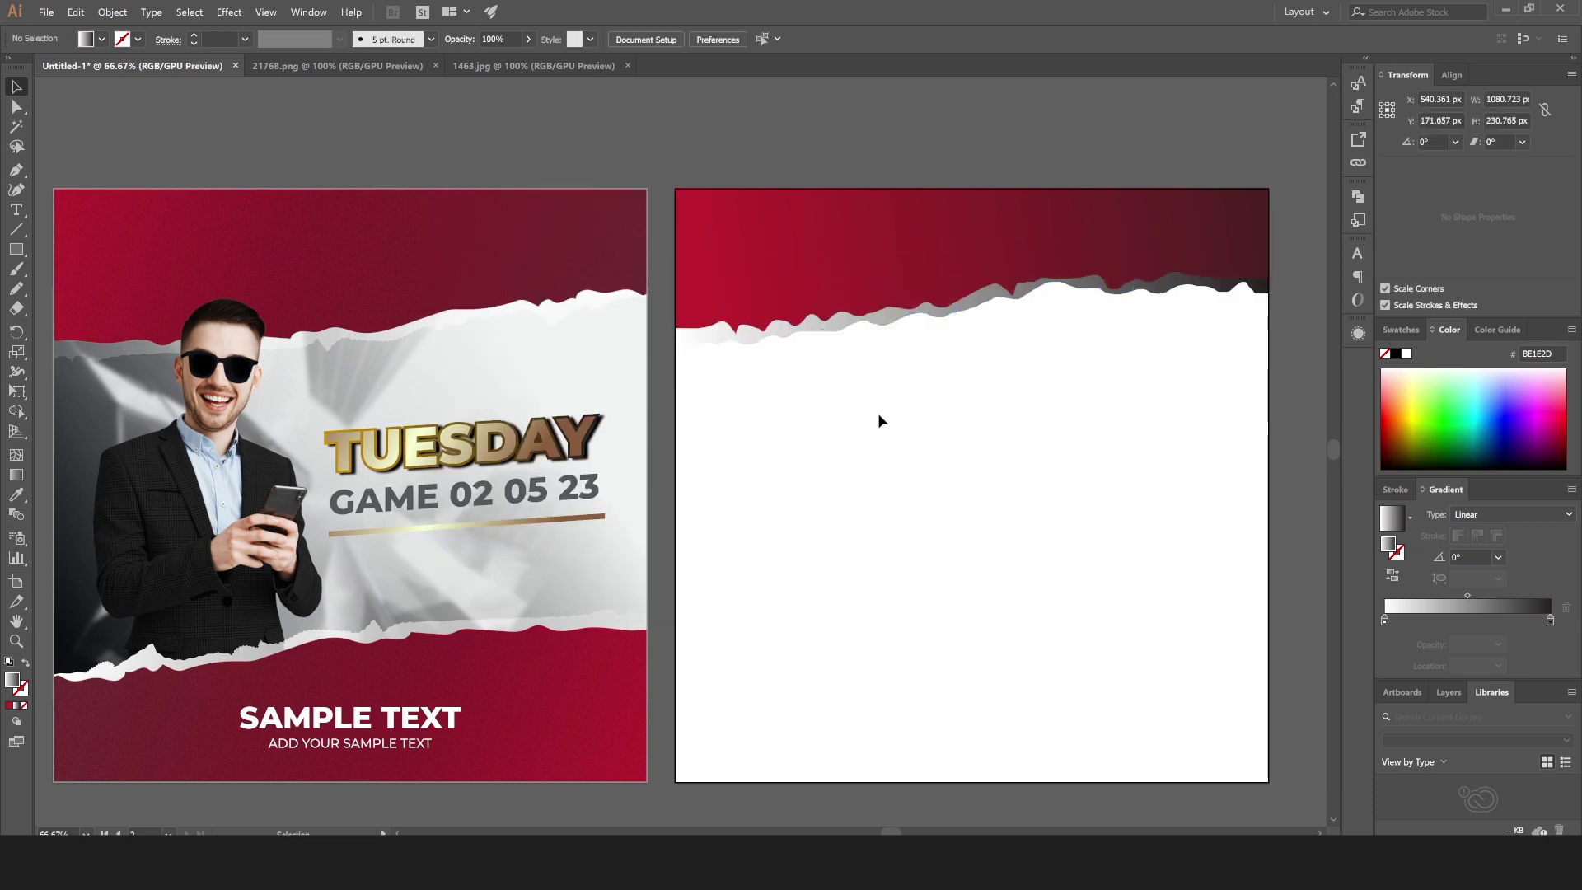
Change the black end stop of the paper-edge shape's gradient to light grey A7A9AC.
left_click(816, 329)
double_click(1550, 620)
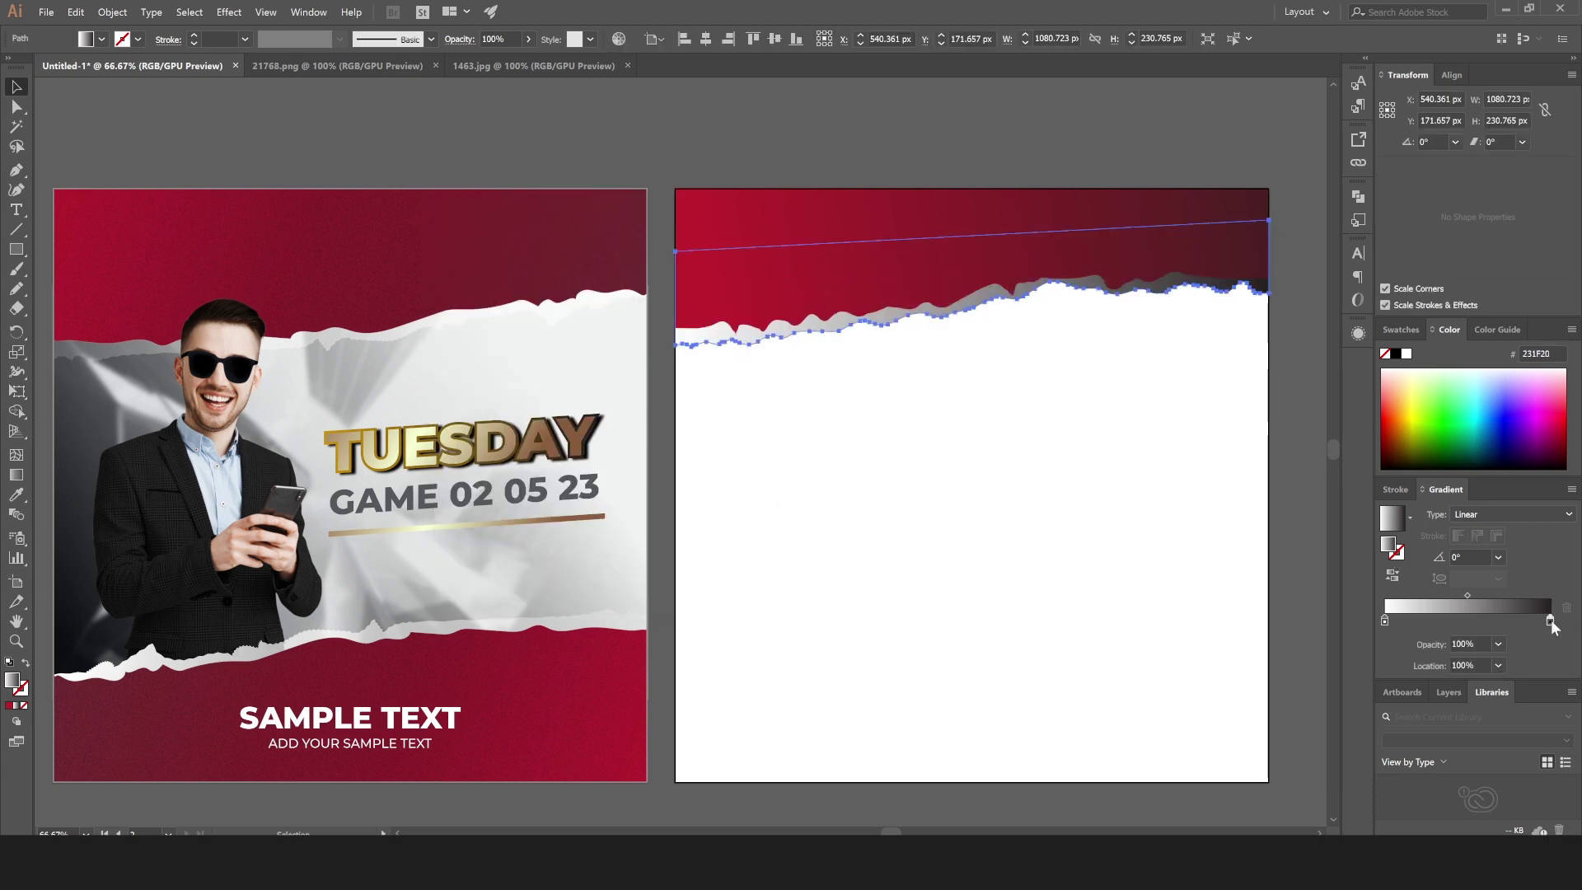
left_click(1425, 709)
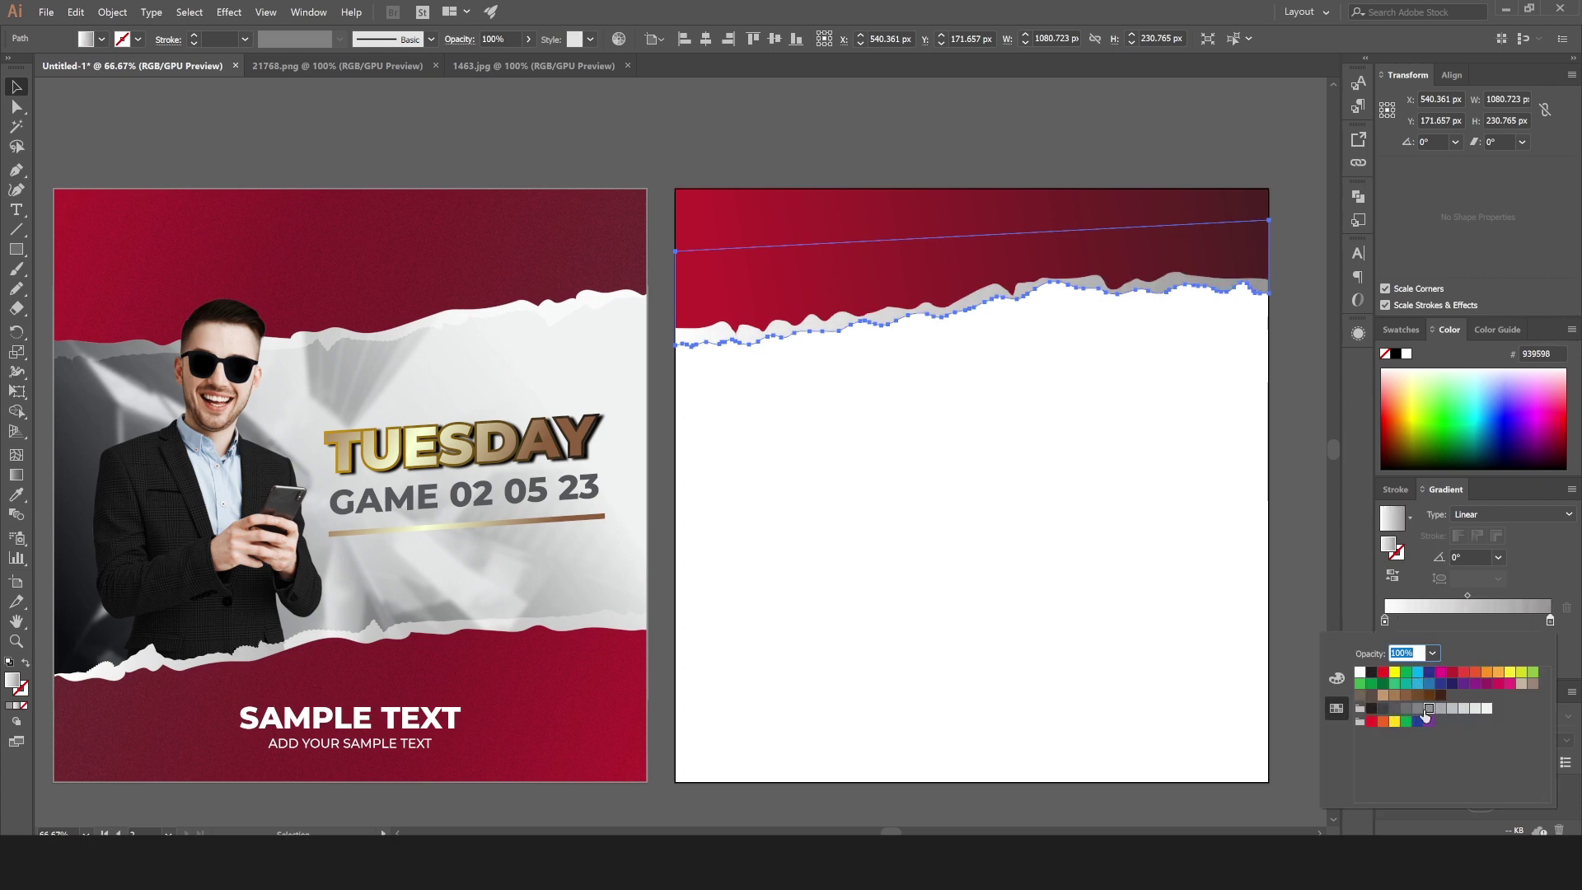
left_click(1440, 708)
left_click(1305, 401)
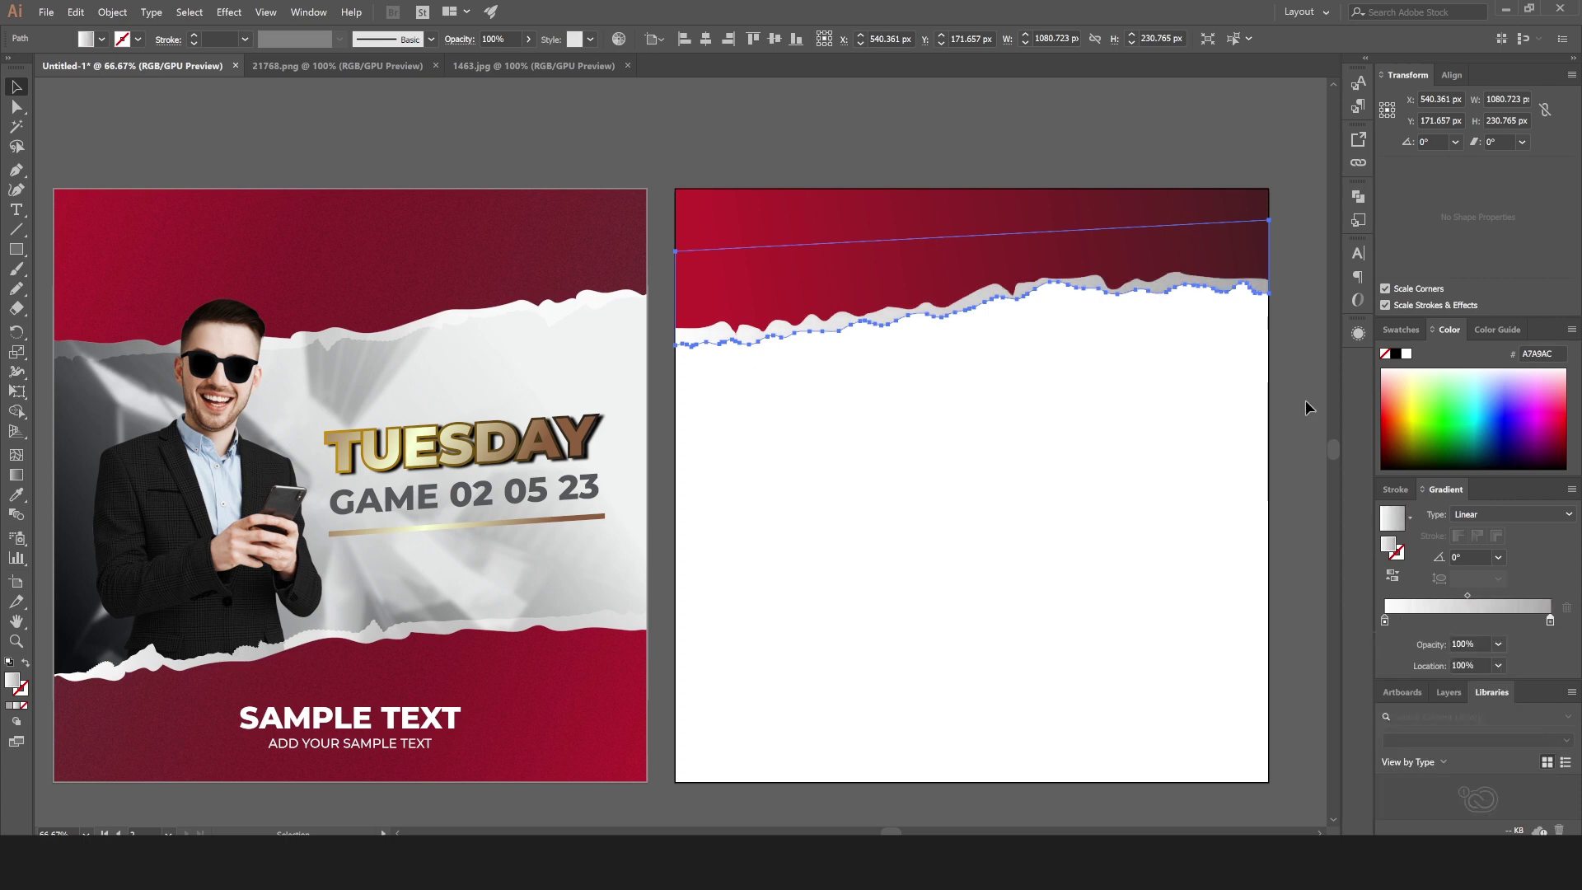
Reverse the paper-edge shape's gradient so it runs from grey to white.
left_click(893, 140)
left_click(1191, 289)
mouse_move(1550, 620)
left_mouse_down()
mouse_move(1421, 619)
mouse_move(1549, 620)
left_mouse_up()
left_click_drag(1421, 620, 1351, 621)
left_click(1395, 580)
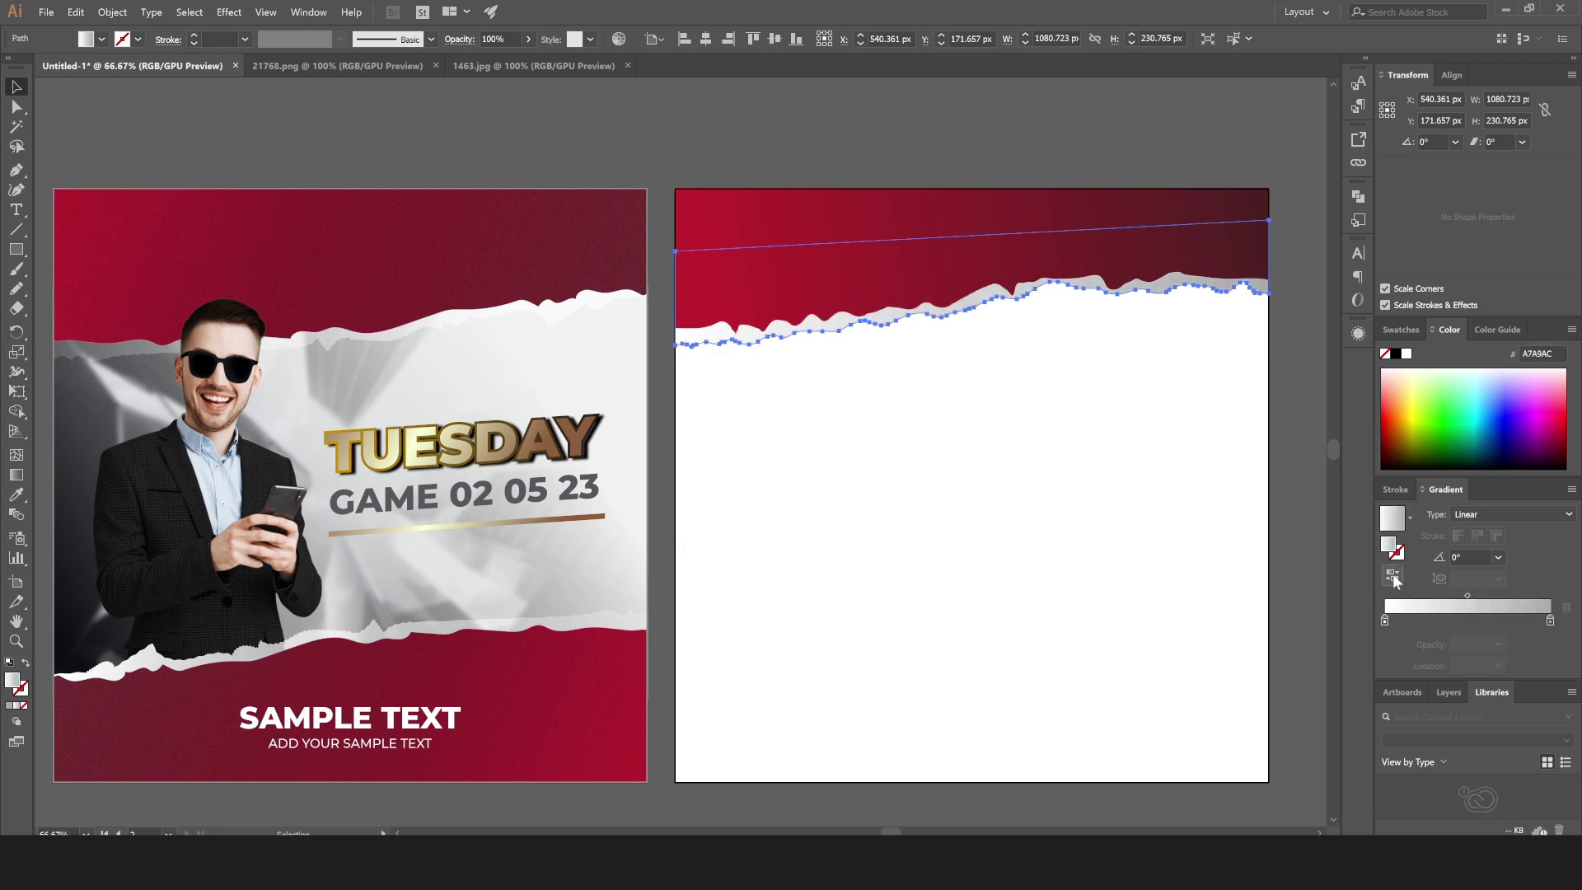
left_click(1395, 580)
Set the opacity of the paper-edge gradient's grey stop to 0%.
left_click(1385, 623)
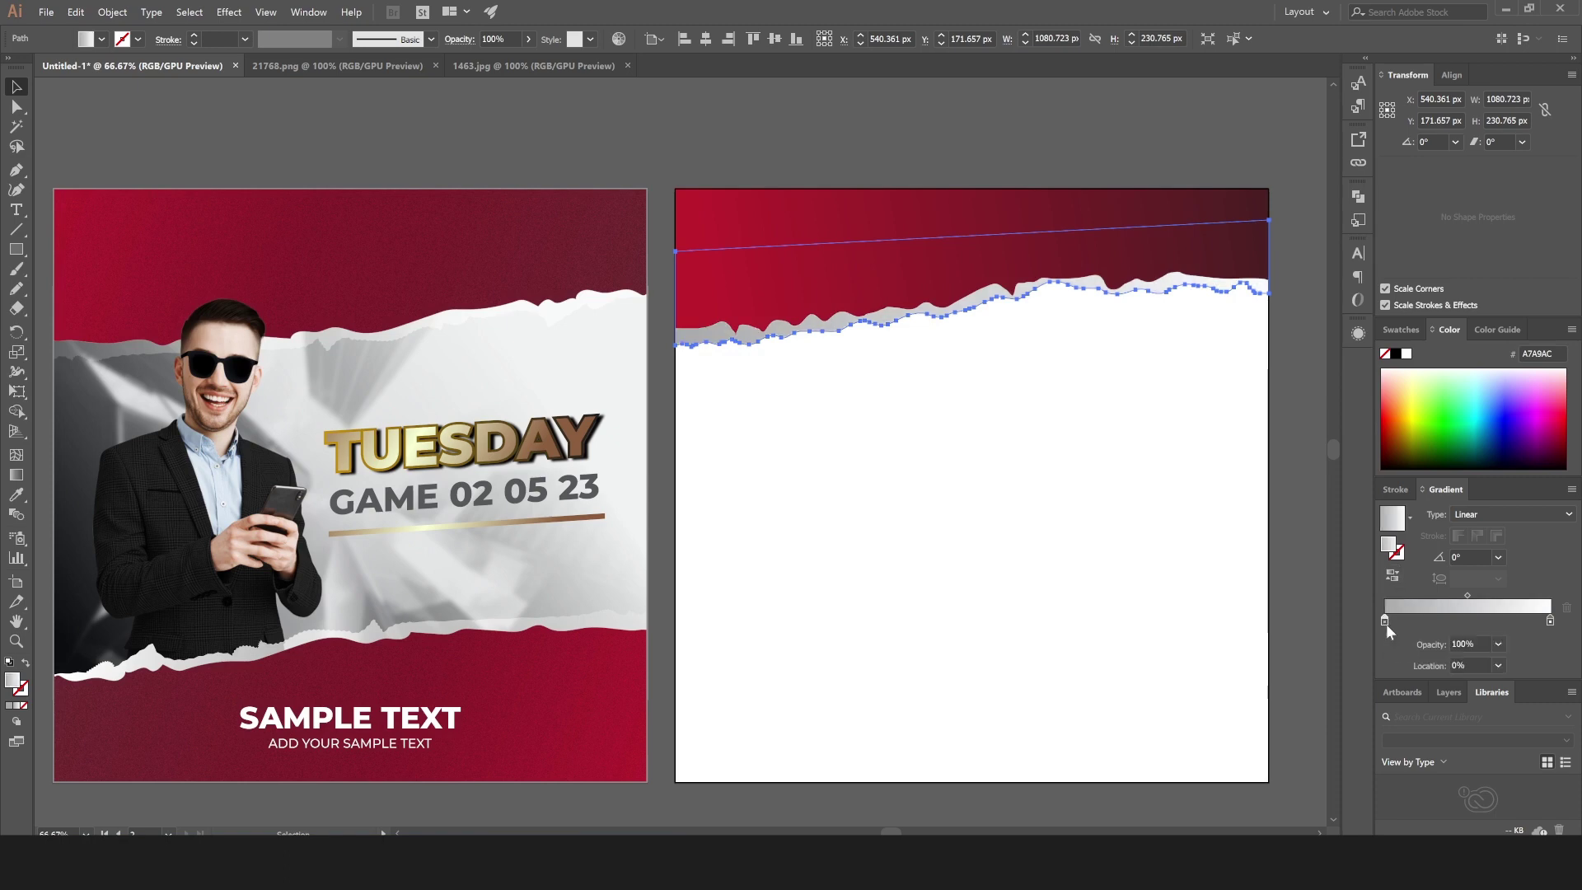
left_click(1498, 644)
left_click(1519, 447)
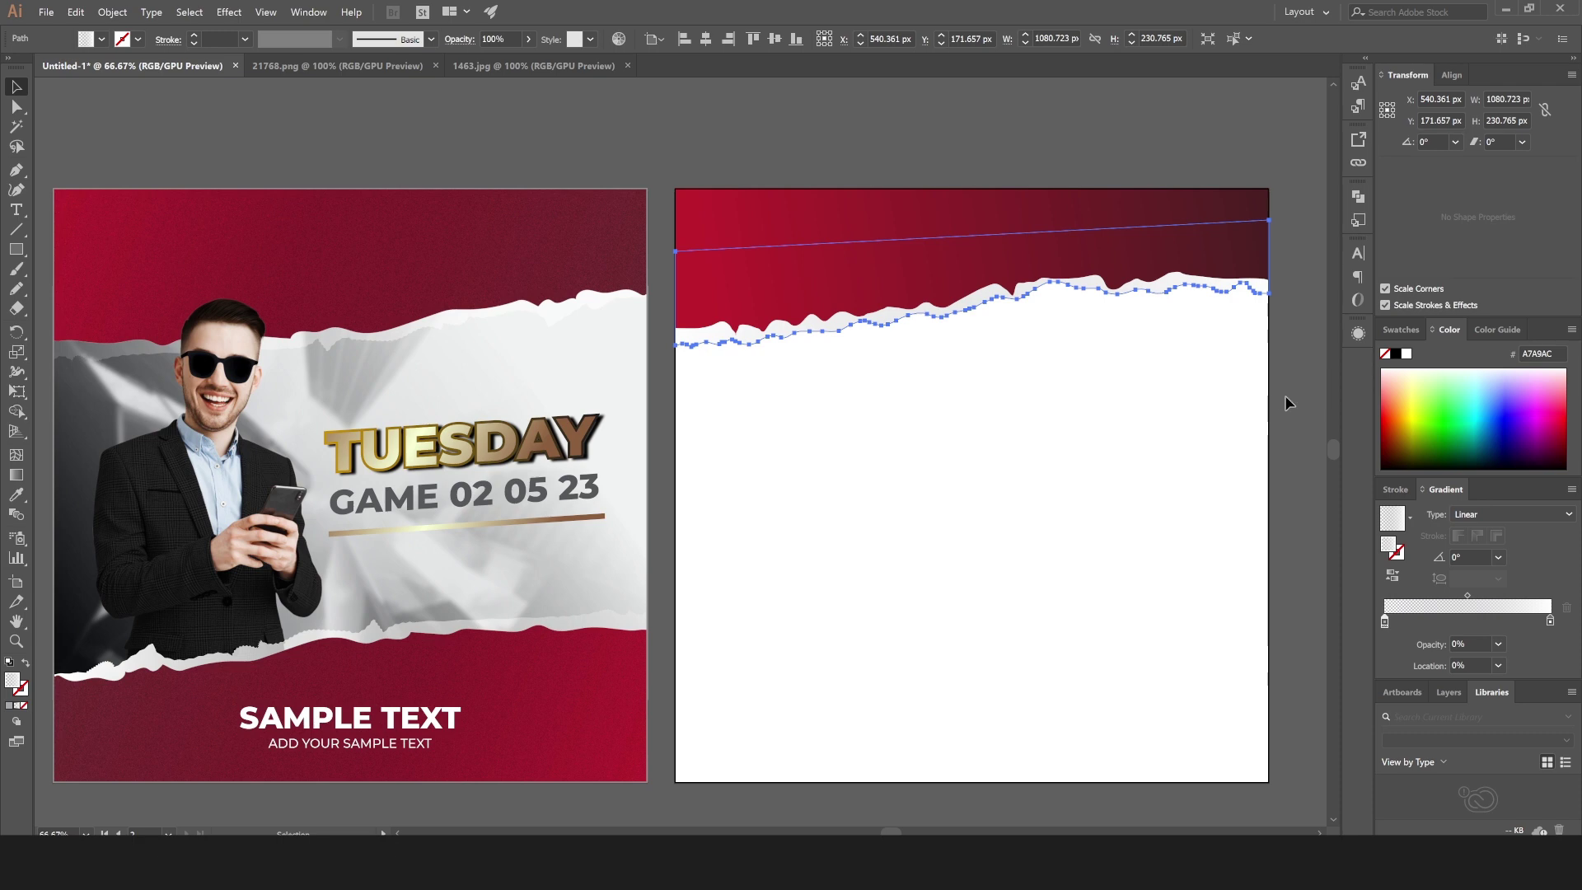
left_click(1285, 401)
Skew the paper-edge shape with Free Transform so its left side hangs lower, about 1081 × 259 px overall.
left_click(918, 313)
left_click(17, 392)
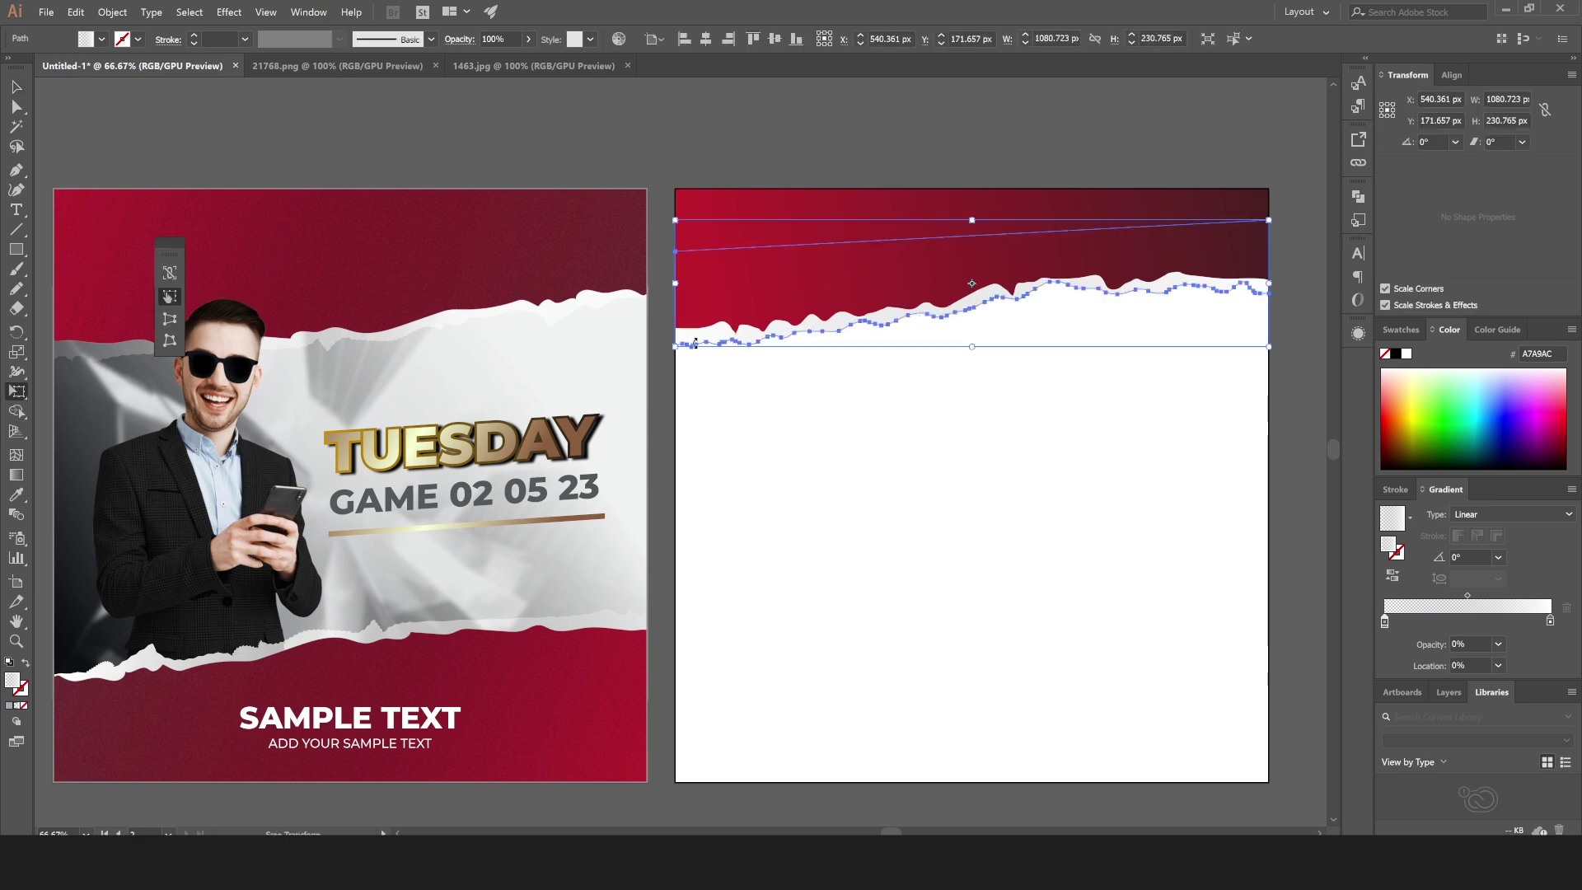
left_click_drag(672, 285, 672, 296)
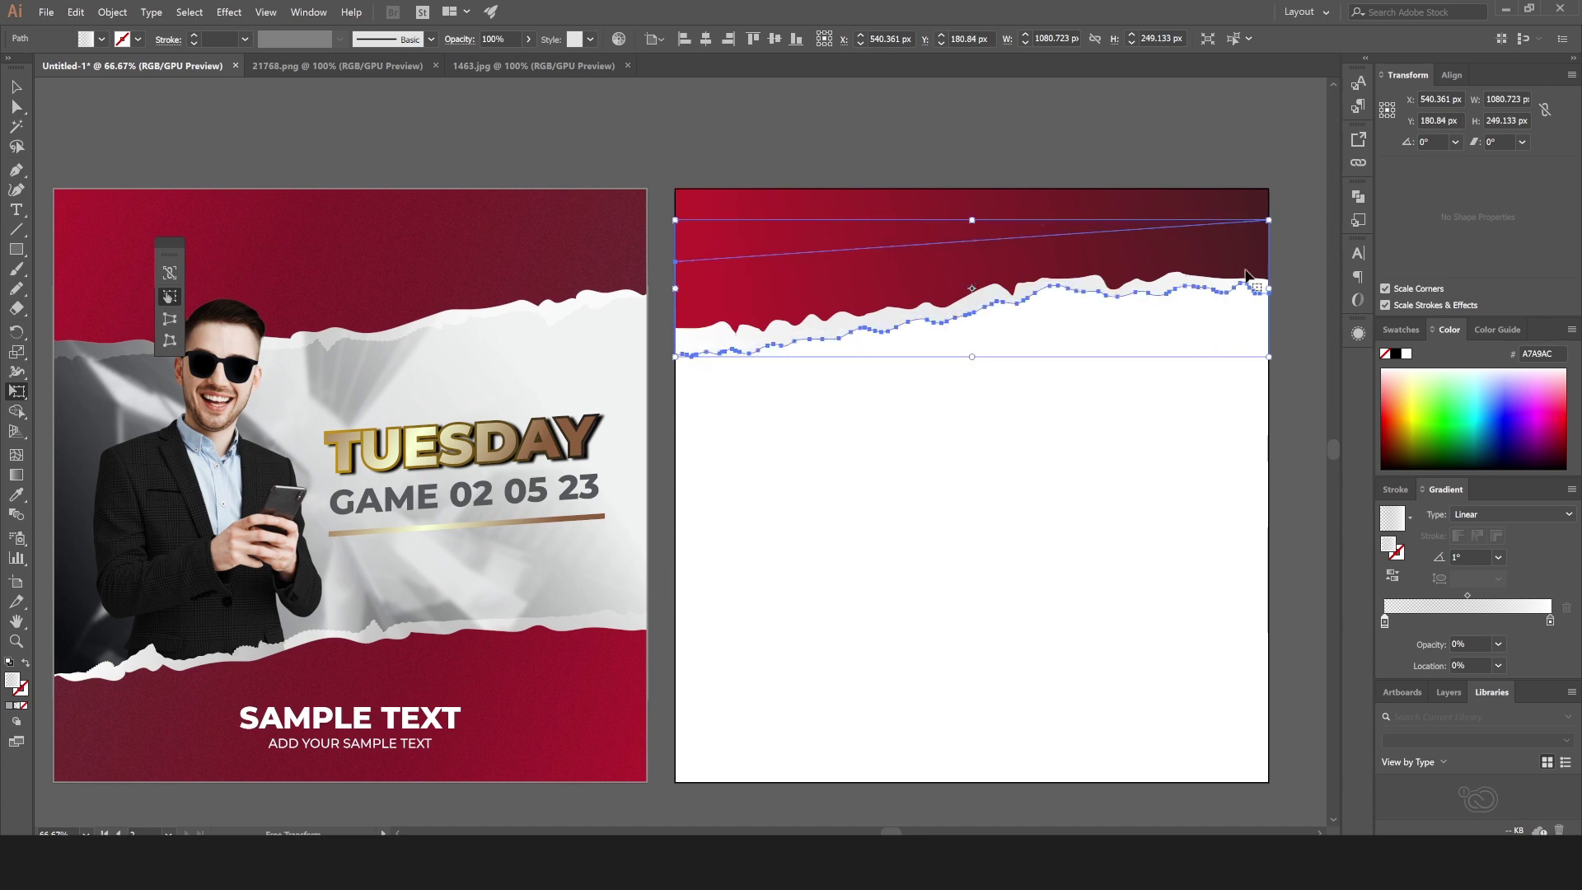
left_click_drag(1273, 290, 1274, 287)
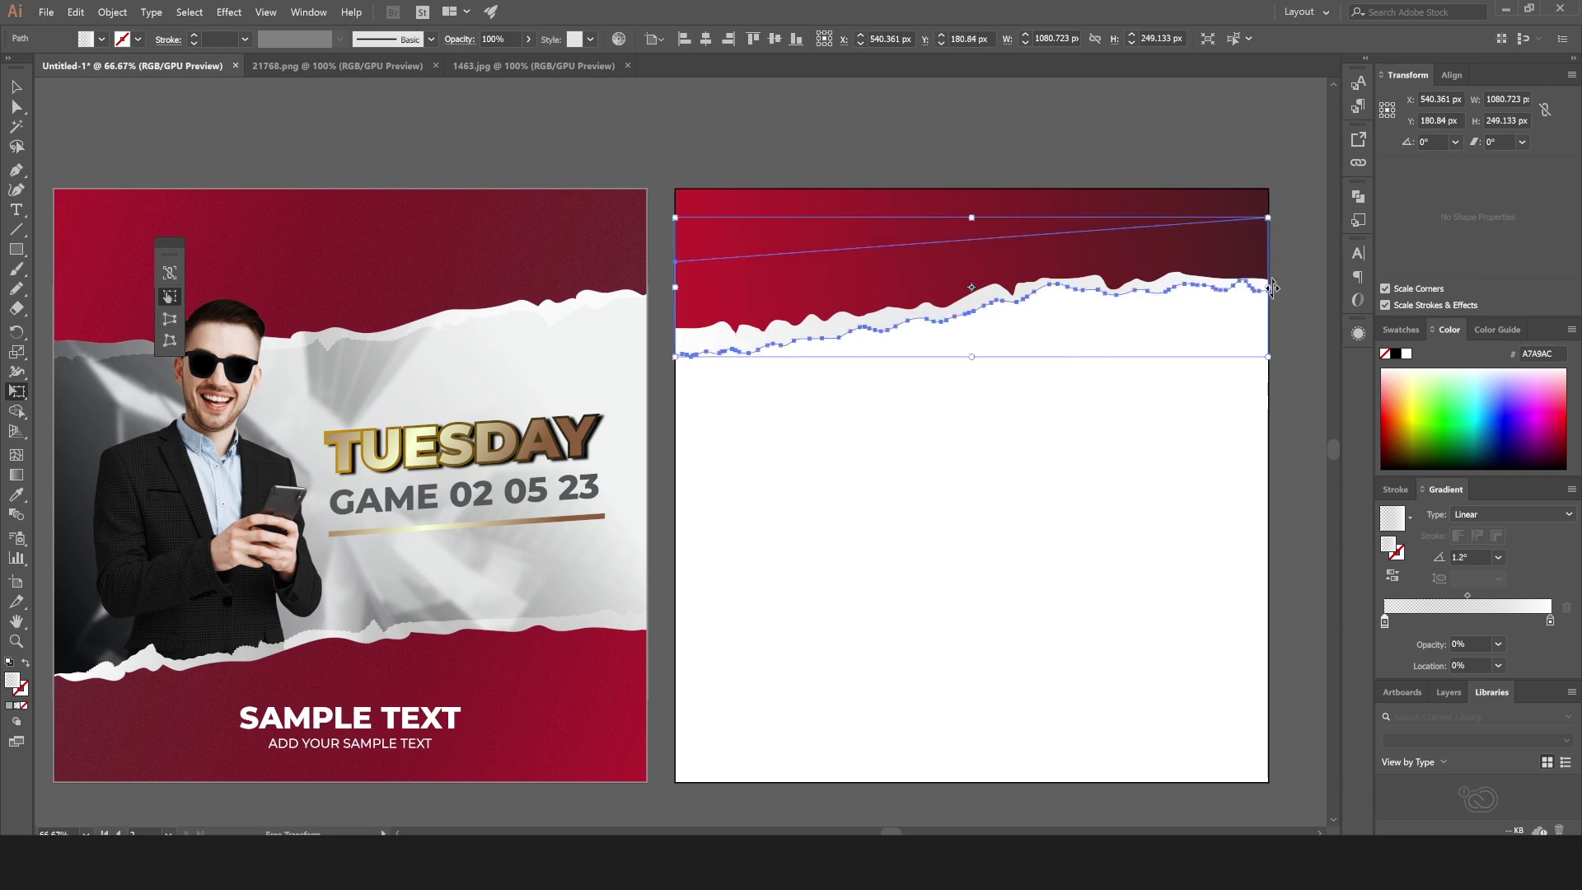
left_click_drag(972, 357, 966, 354)
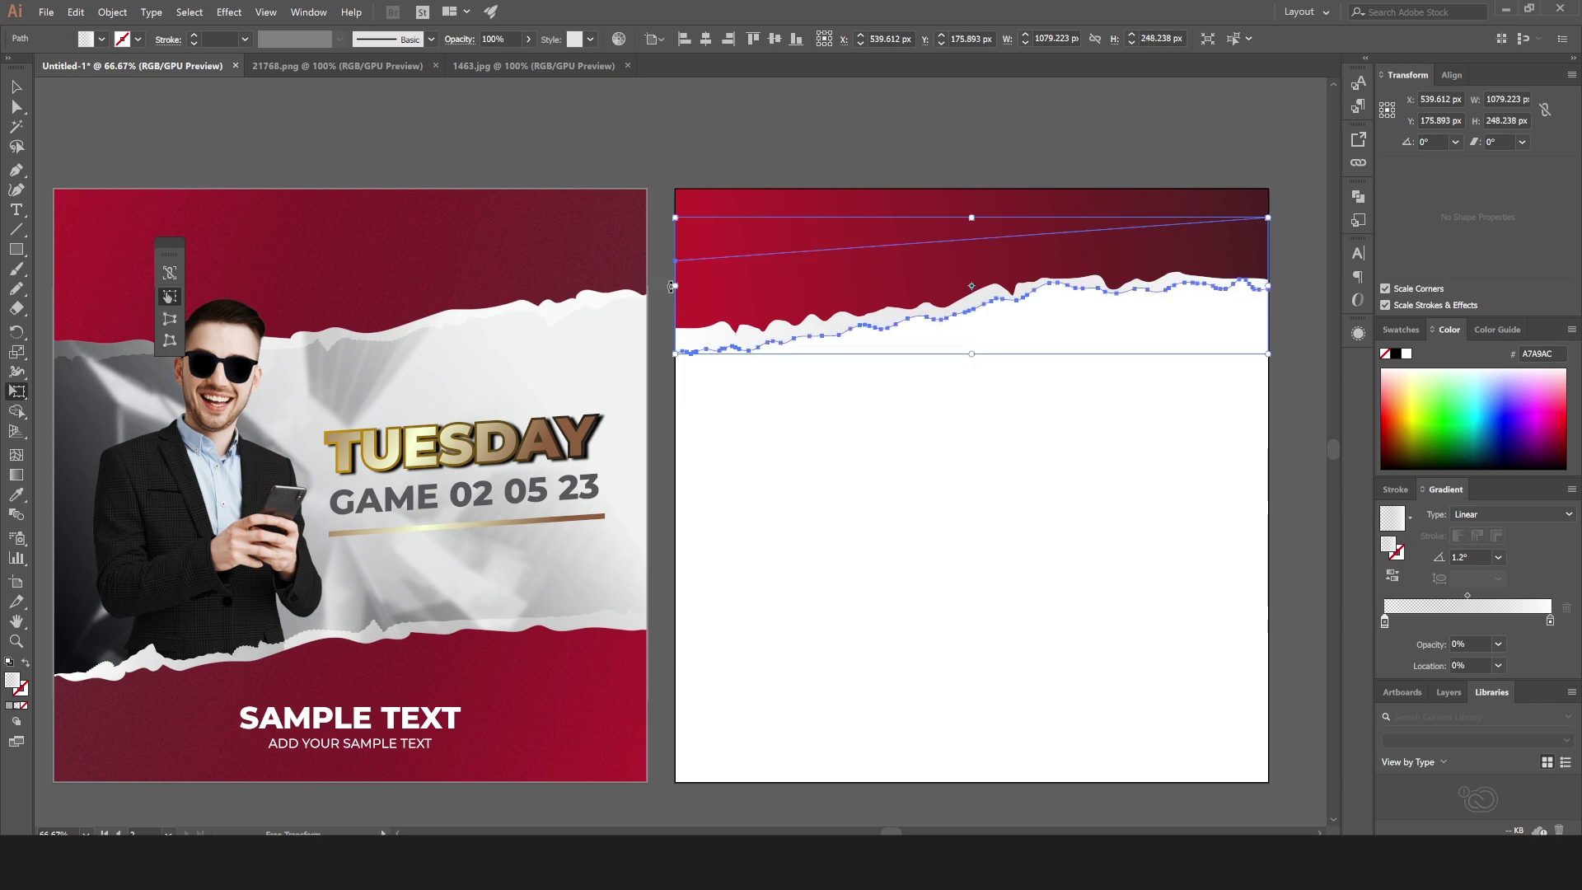
left_click_drag(672, 286, 674, 288)
left_click(16, 86)
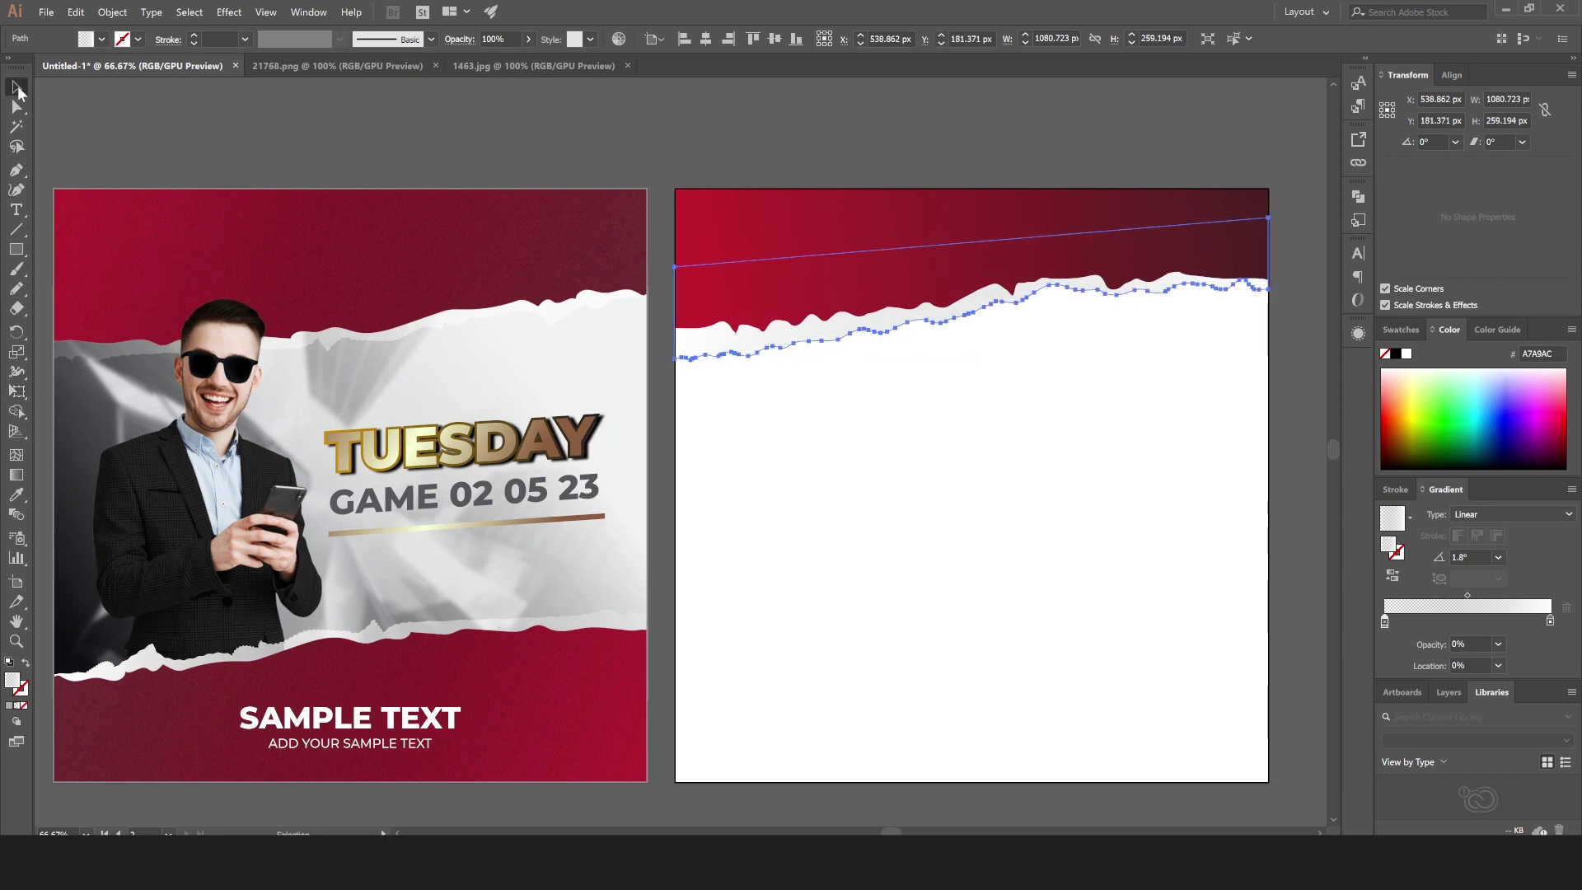
left_click(400, 110)
Apply the Film Grain effect from the Effect Gallery to the red torn shape.
left_click(862, 293)
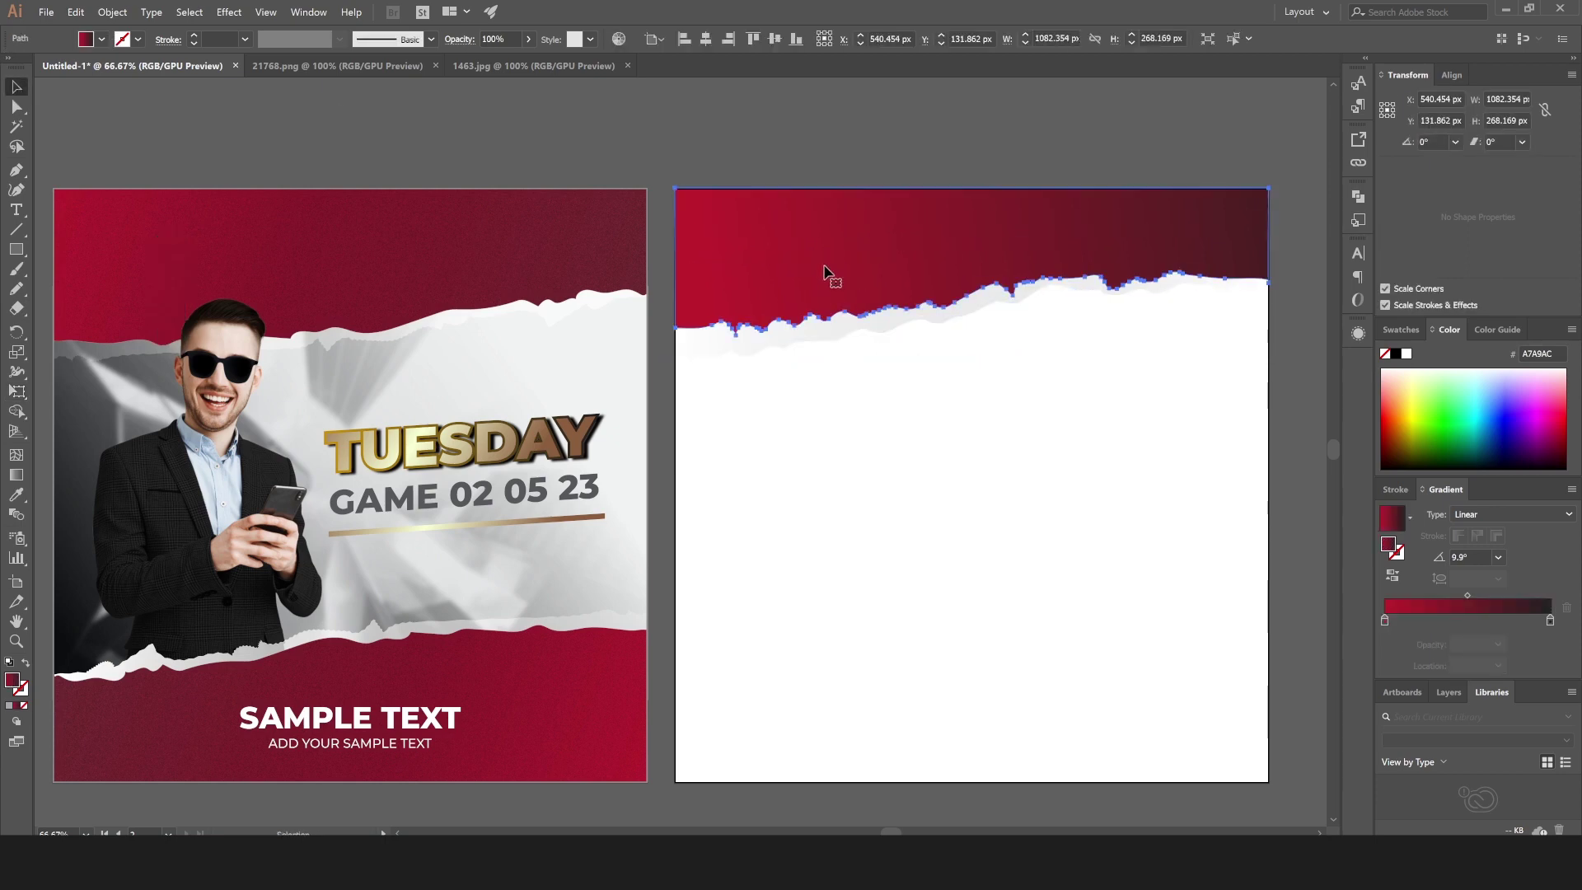
left_click(226, 12)
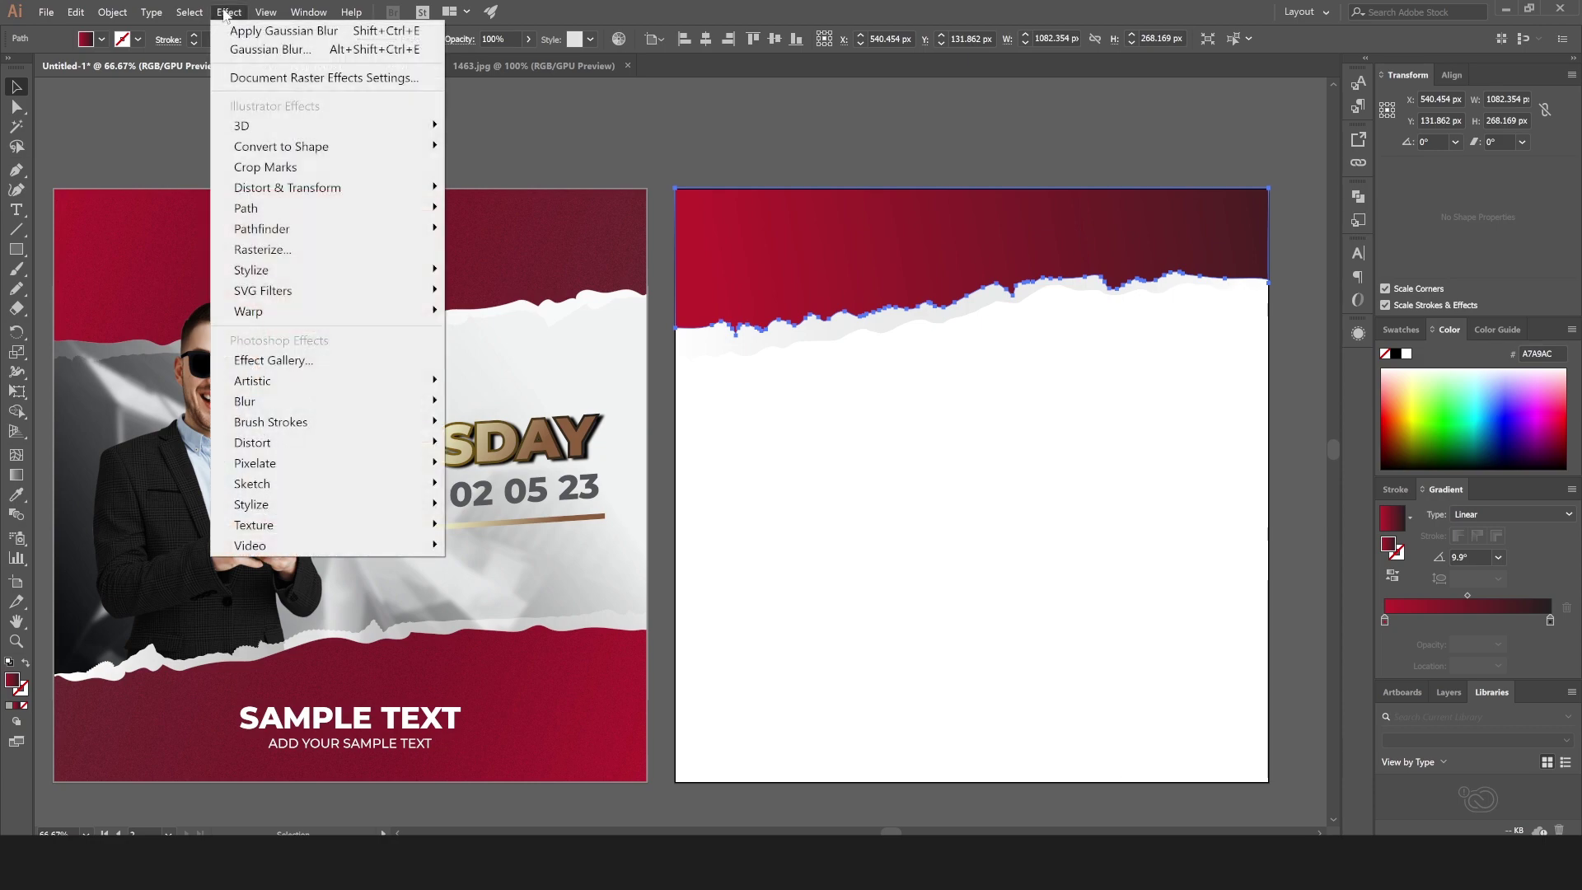
left_click(275, 365)
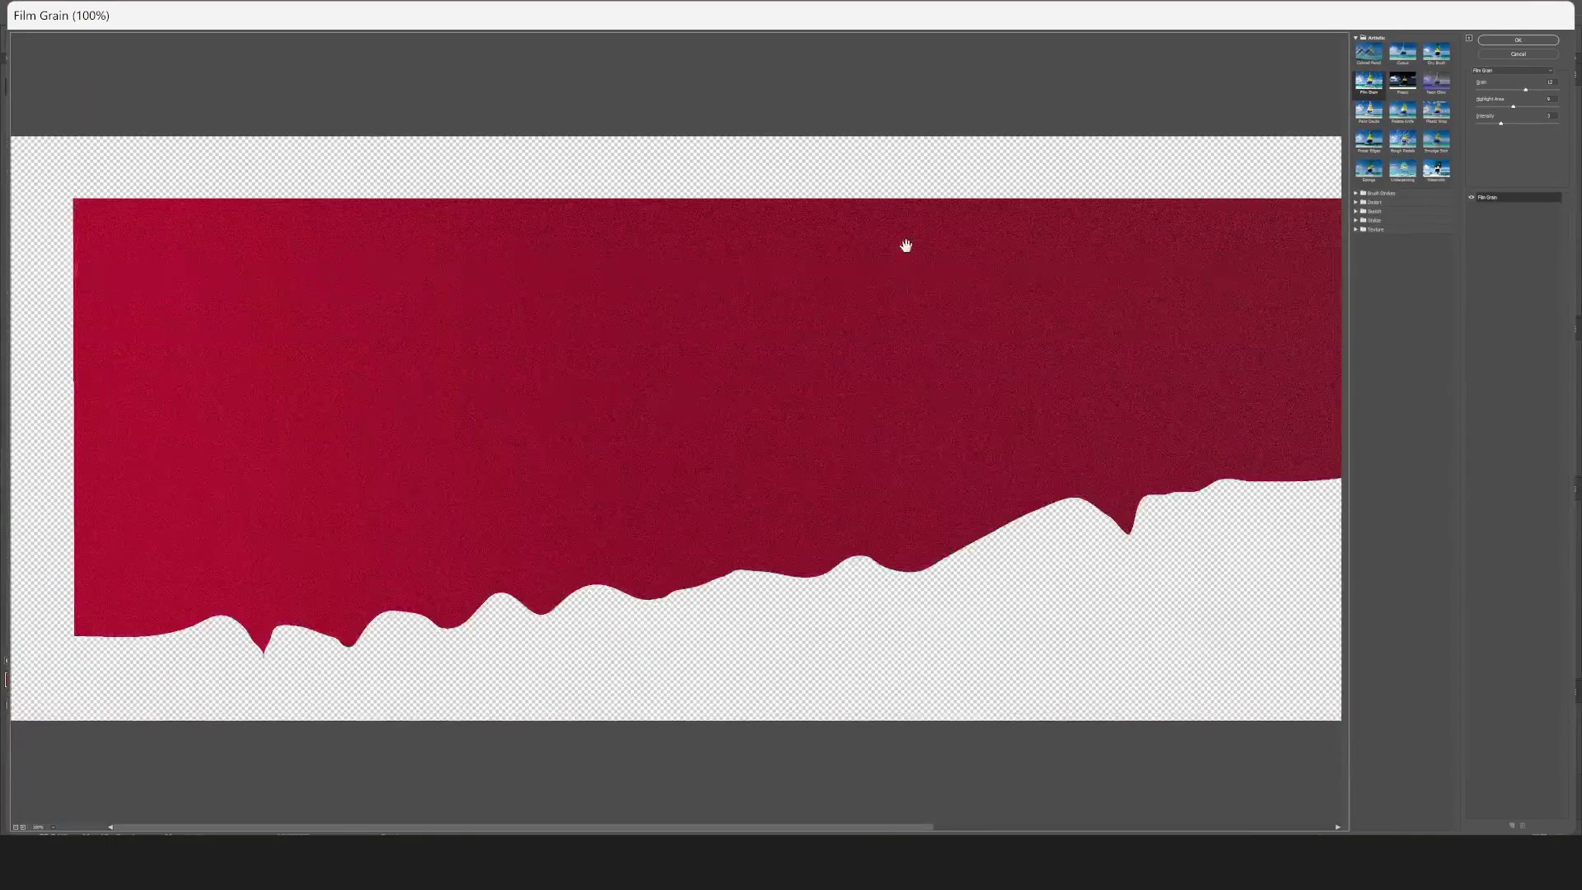
left_click(1375, 85)
left_click(1376, 38)
left_click(1376, 38)
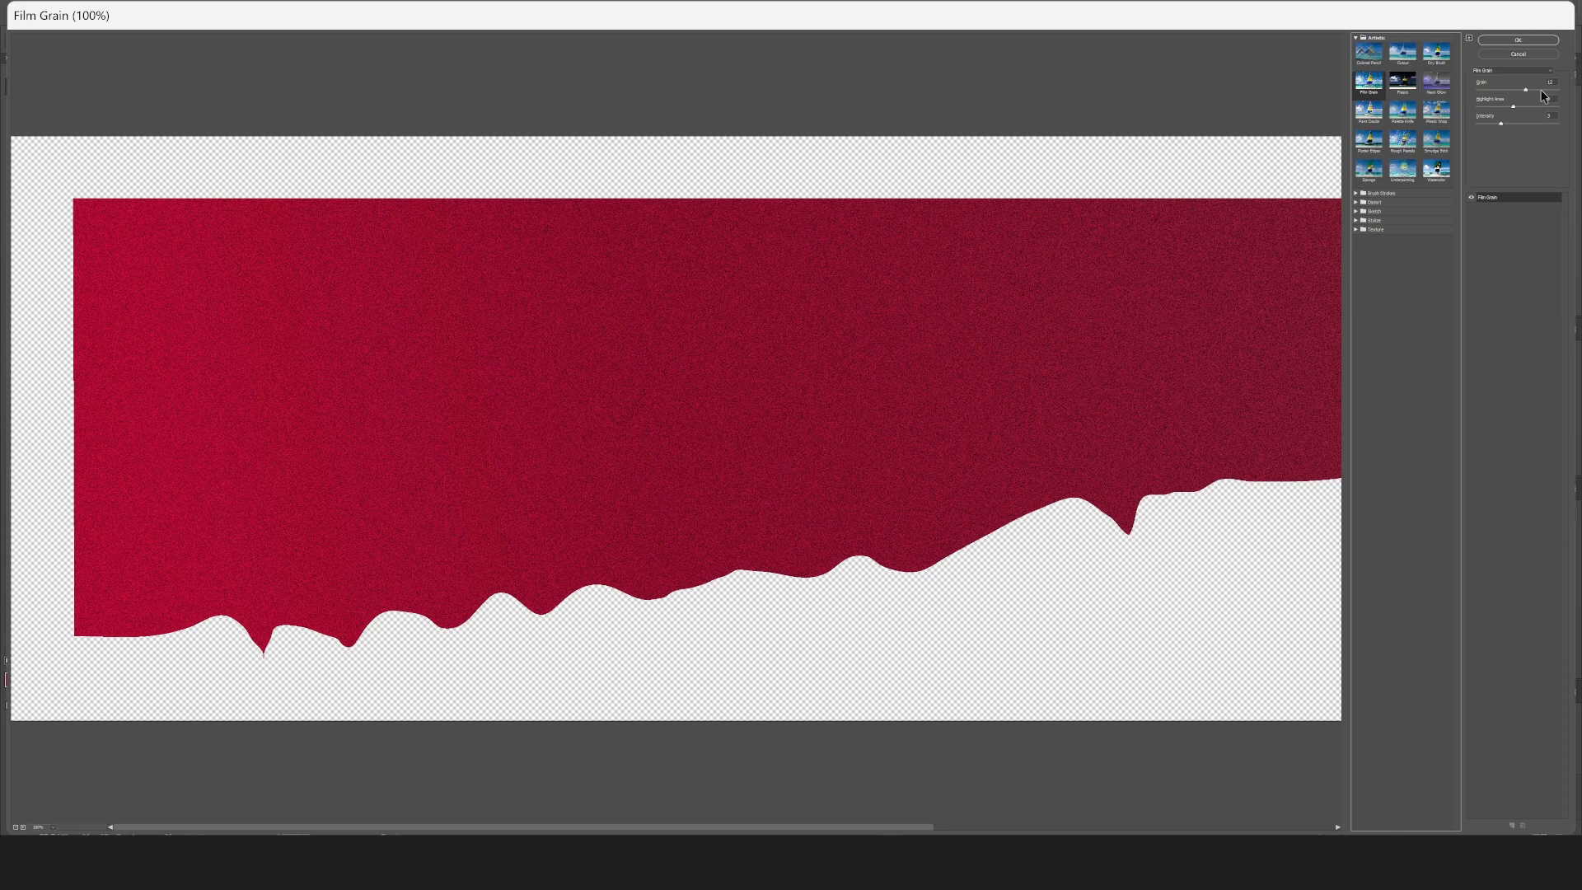
left_click(1510, 41)
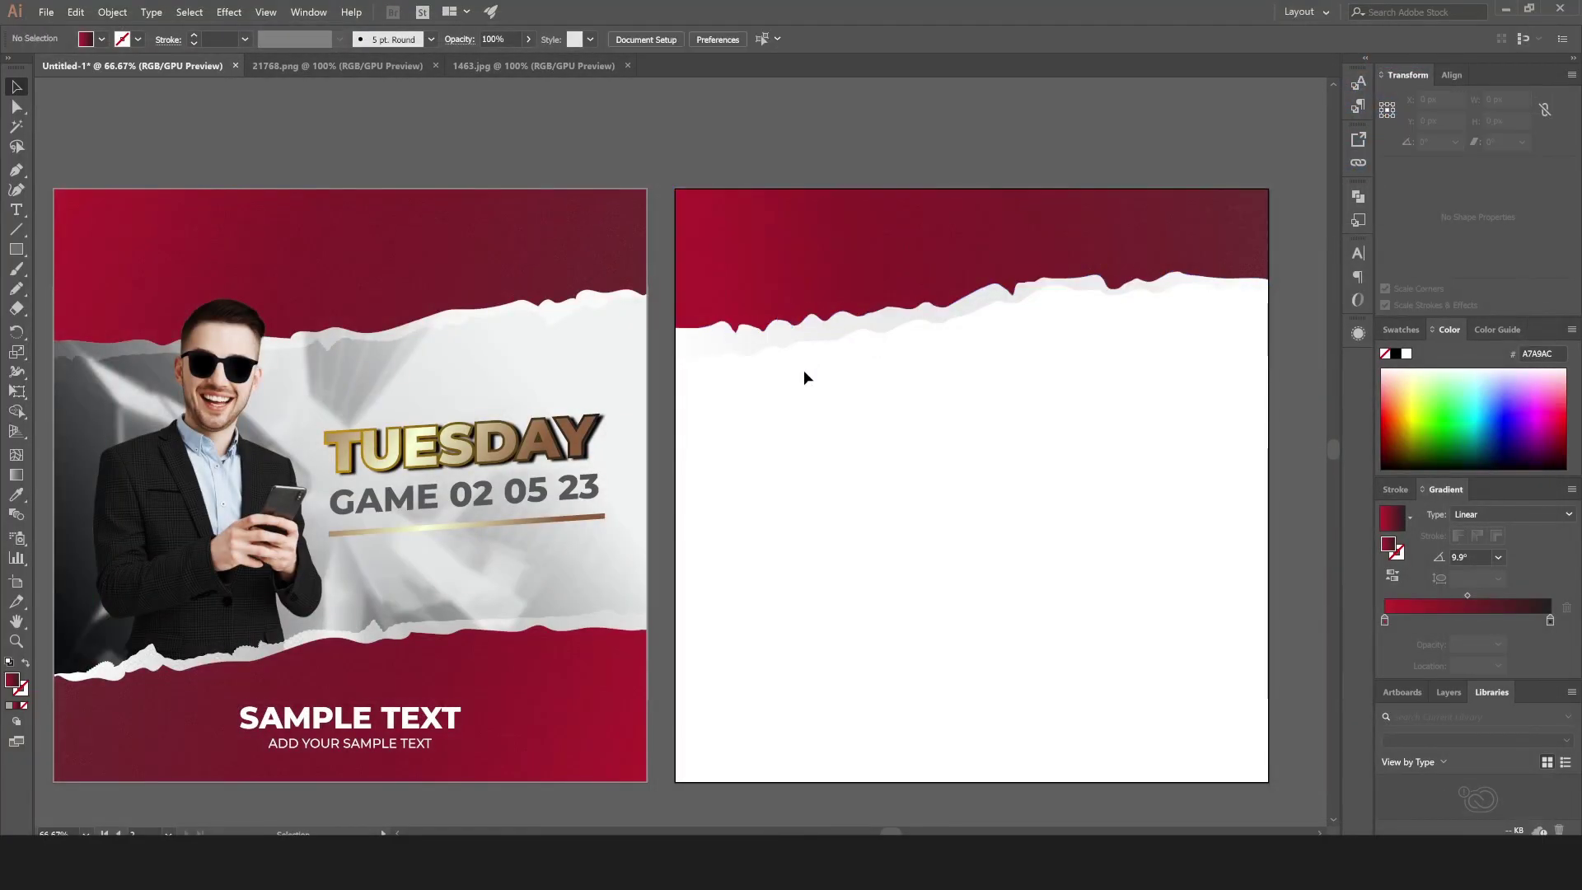
Group the red torn shape with the paper-edge shape behind it.
left_click_drag(789, 414, 834, 265)
right_click(640, 170)
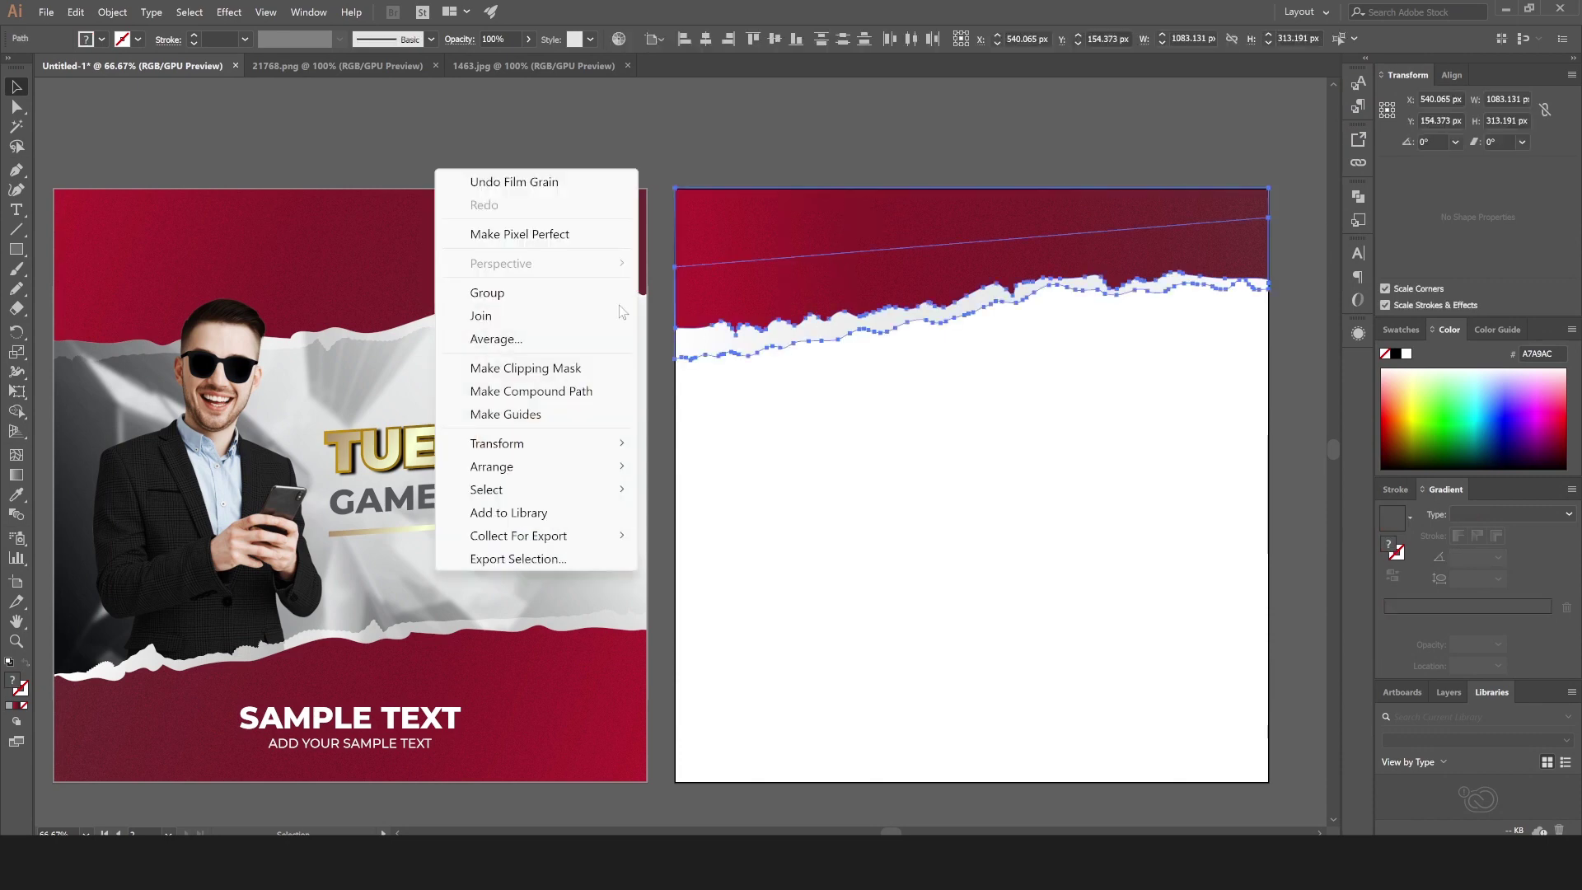
left_click(508, 294)
left_click(865, 522)
Duplicate the torn-paper group about 438 px lower on the artboard and rotate the copy 180°.
left_click(858, 283)
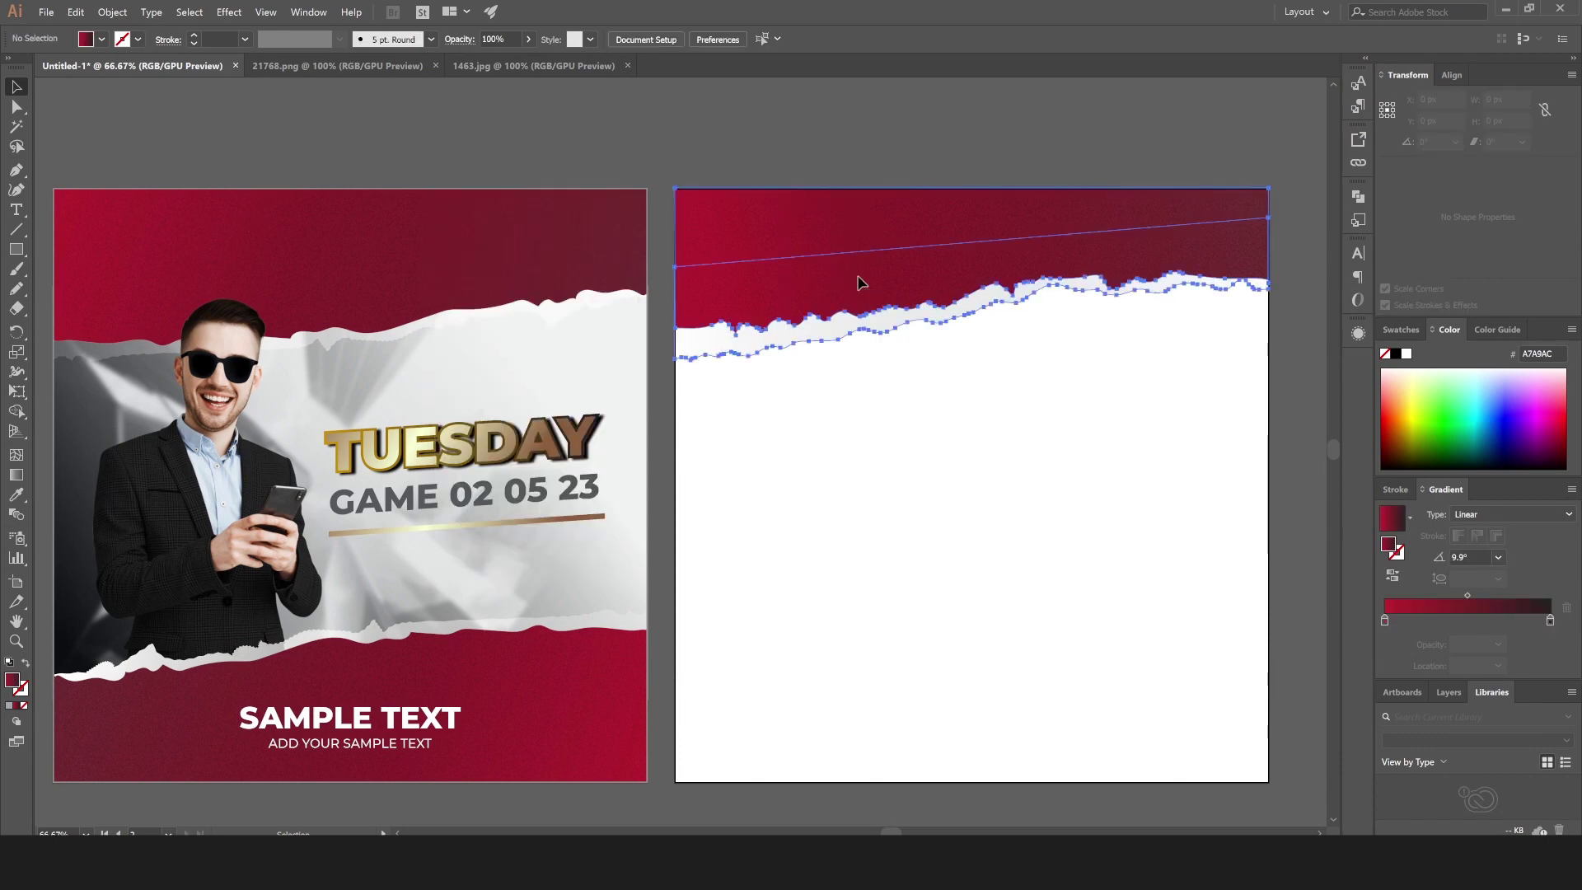
left_click_drag(857, 283, 877, 523)
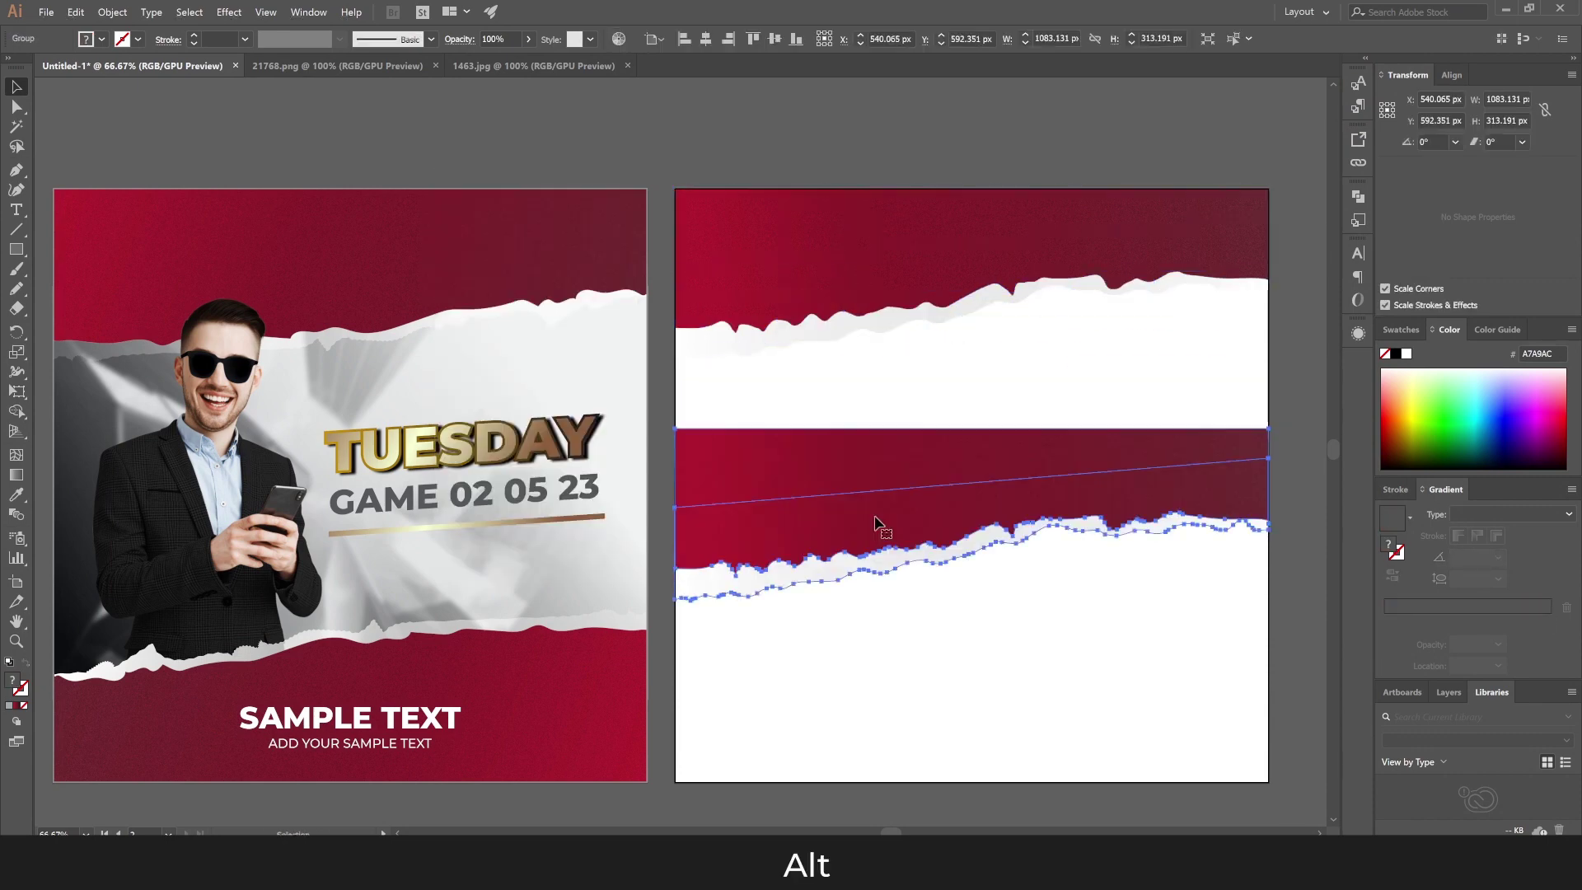
left_click(23, 338)
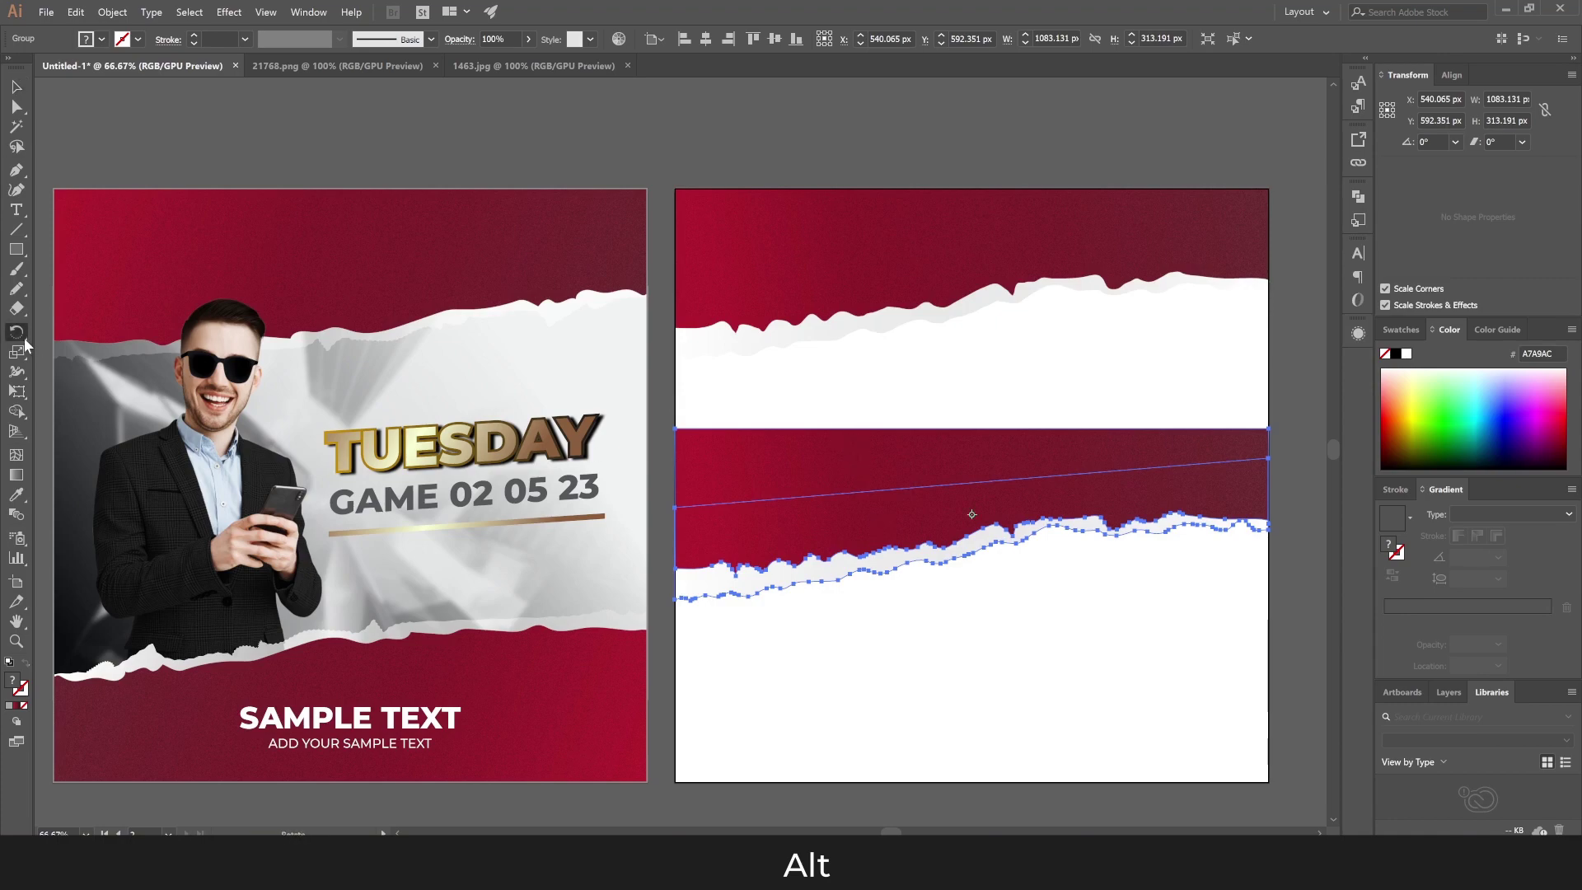
left_click(21, 398)
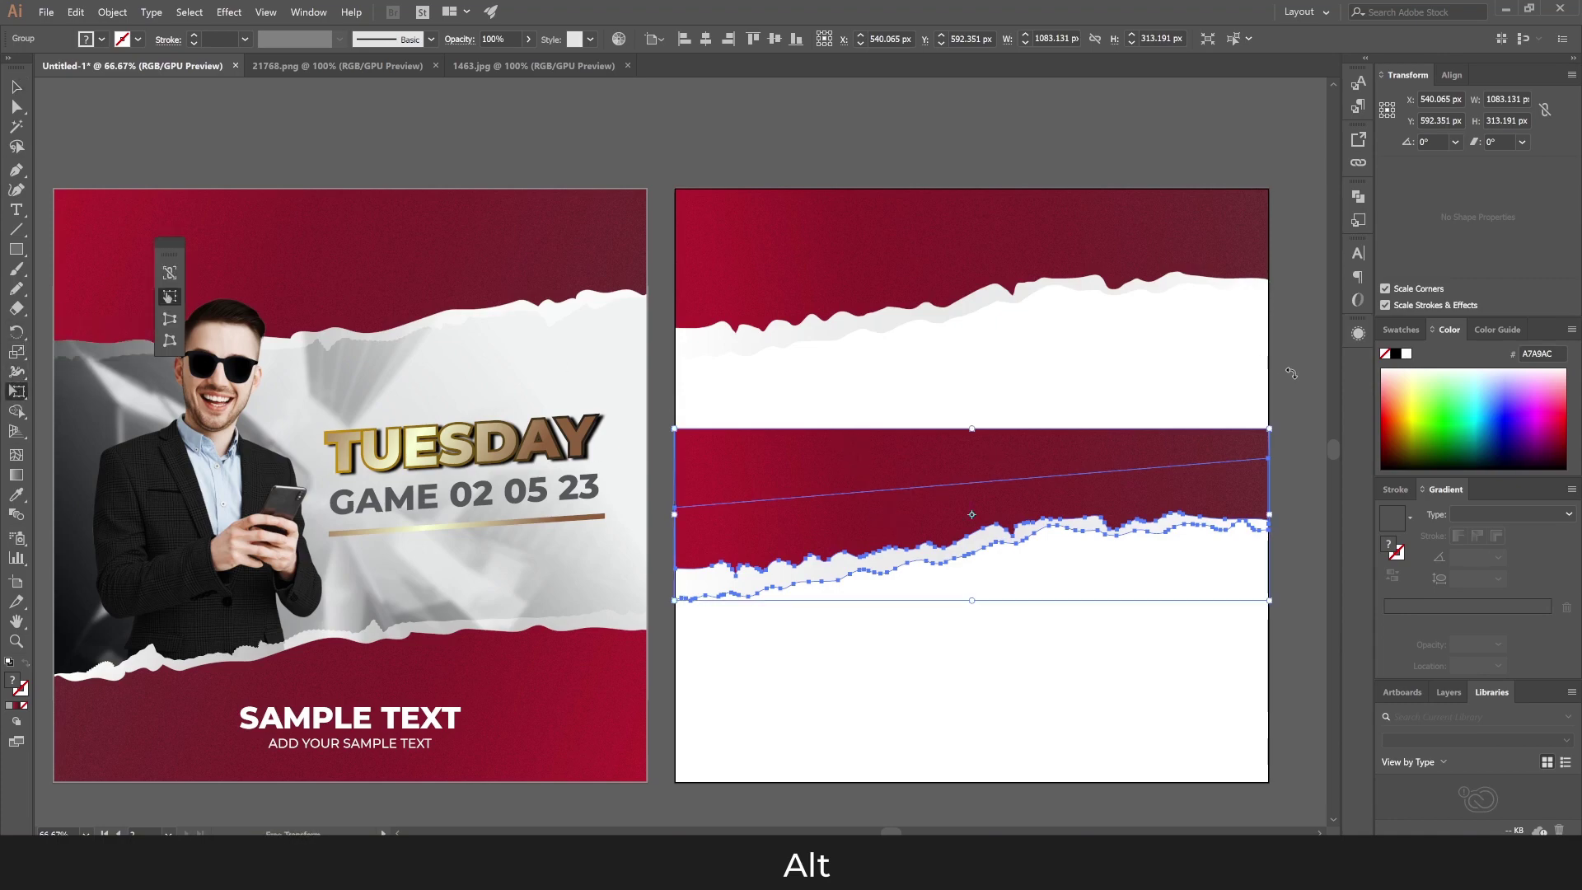
left_click_drag(1294, 374, 642, 593)
left_click(16, 88)
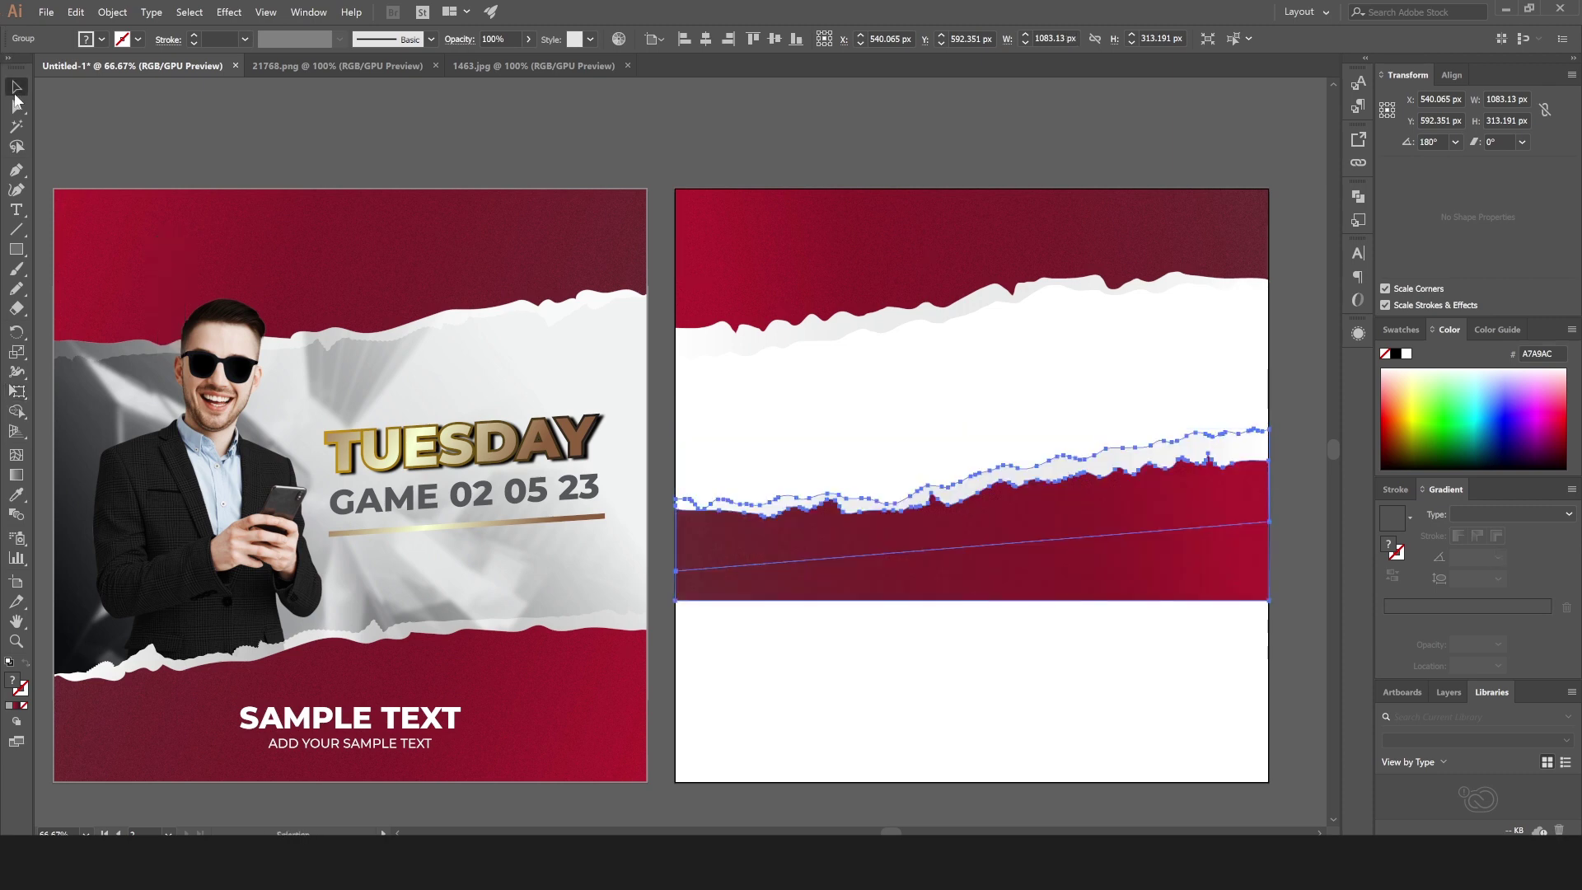
Align the rotated torn-paper group with the artboard's bottom edge.
left_click(796, 38)
left_click(828, 127)
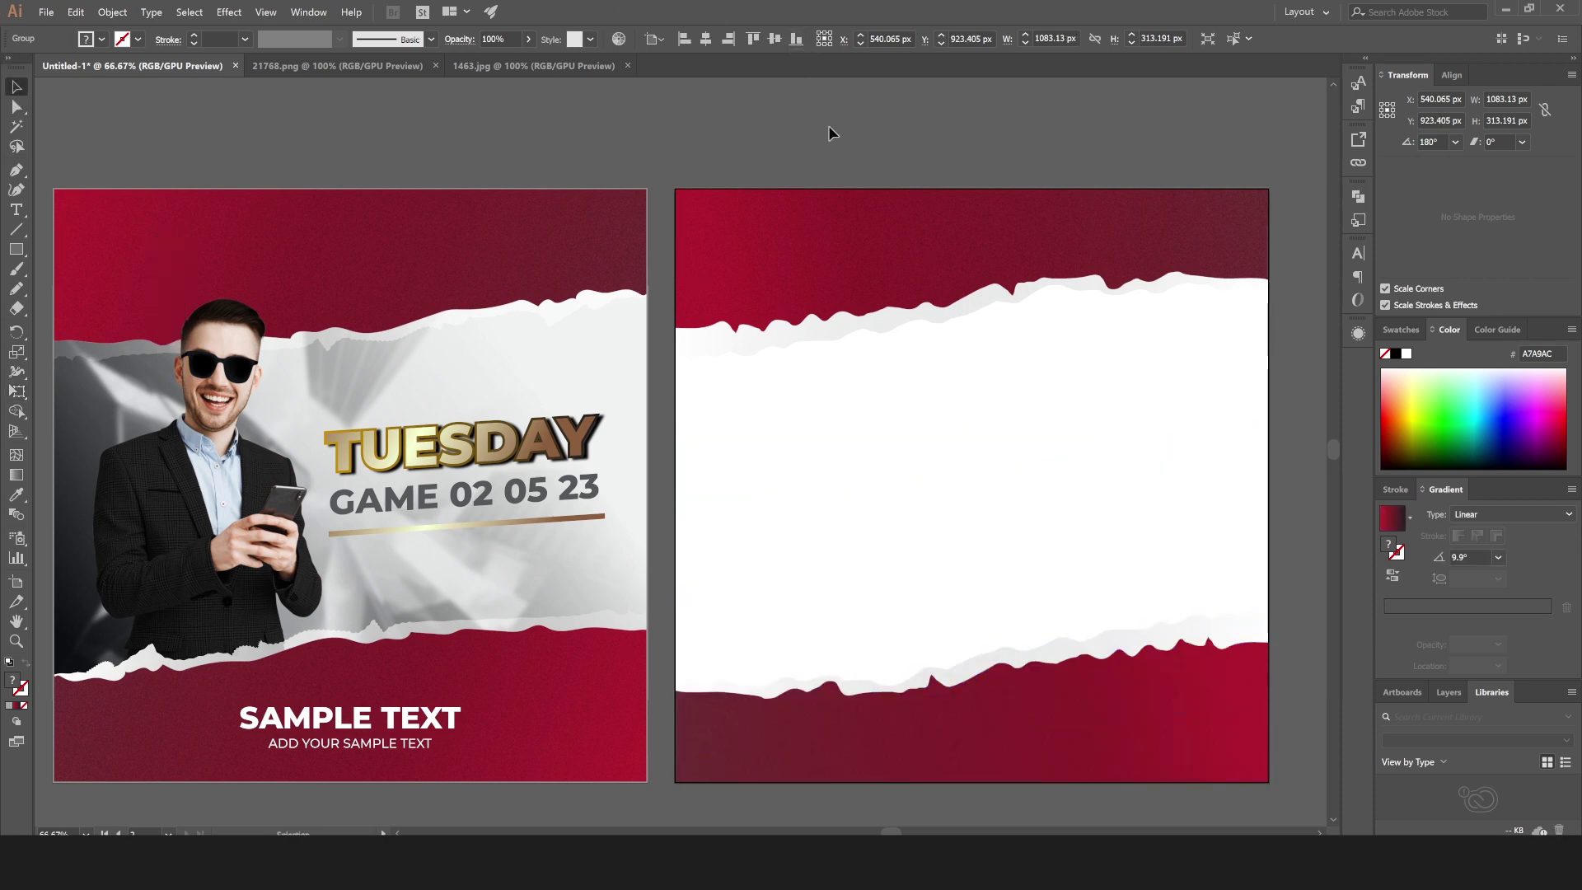
right_click(1018, 545)
key("Escape")
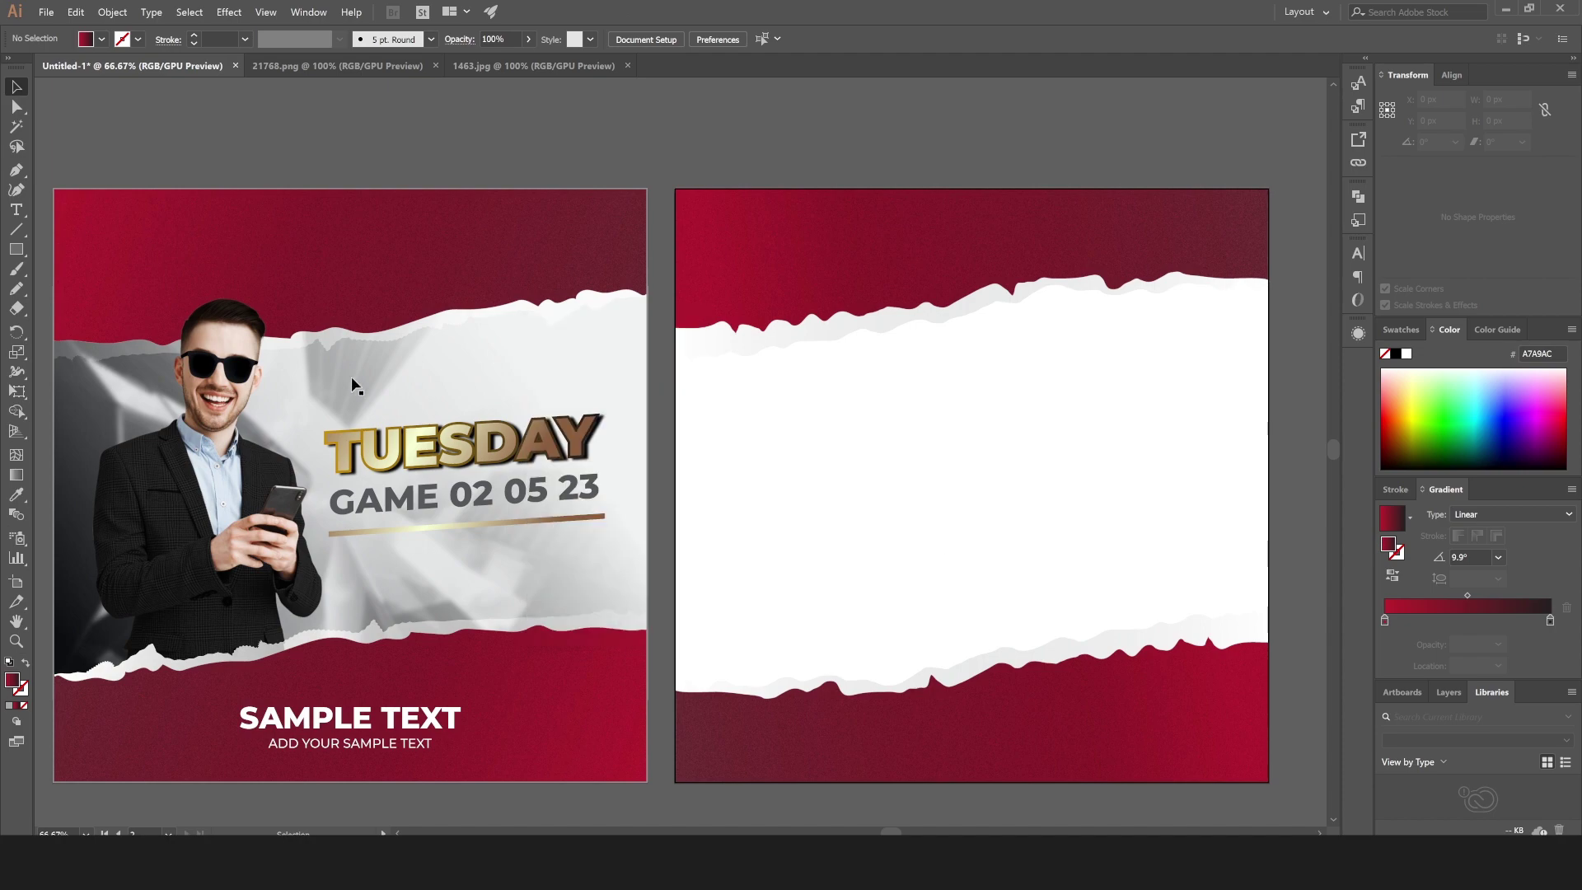
Bring the building photo from 1463.jpg into the Untitled-1 document and scale it down to about 1033 × 689 px over the second artboard.
left_click(506, 68)
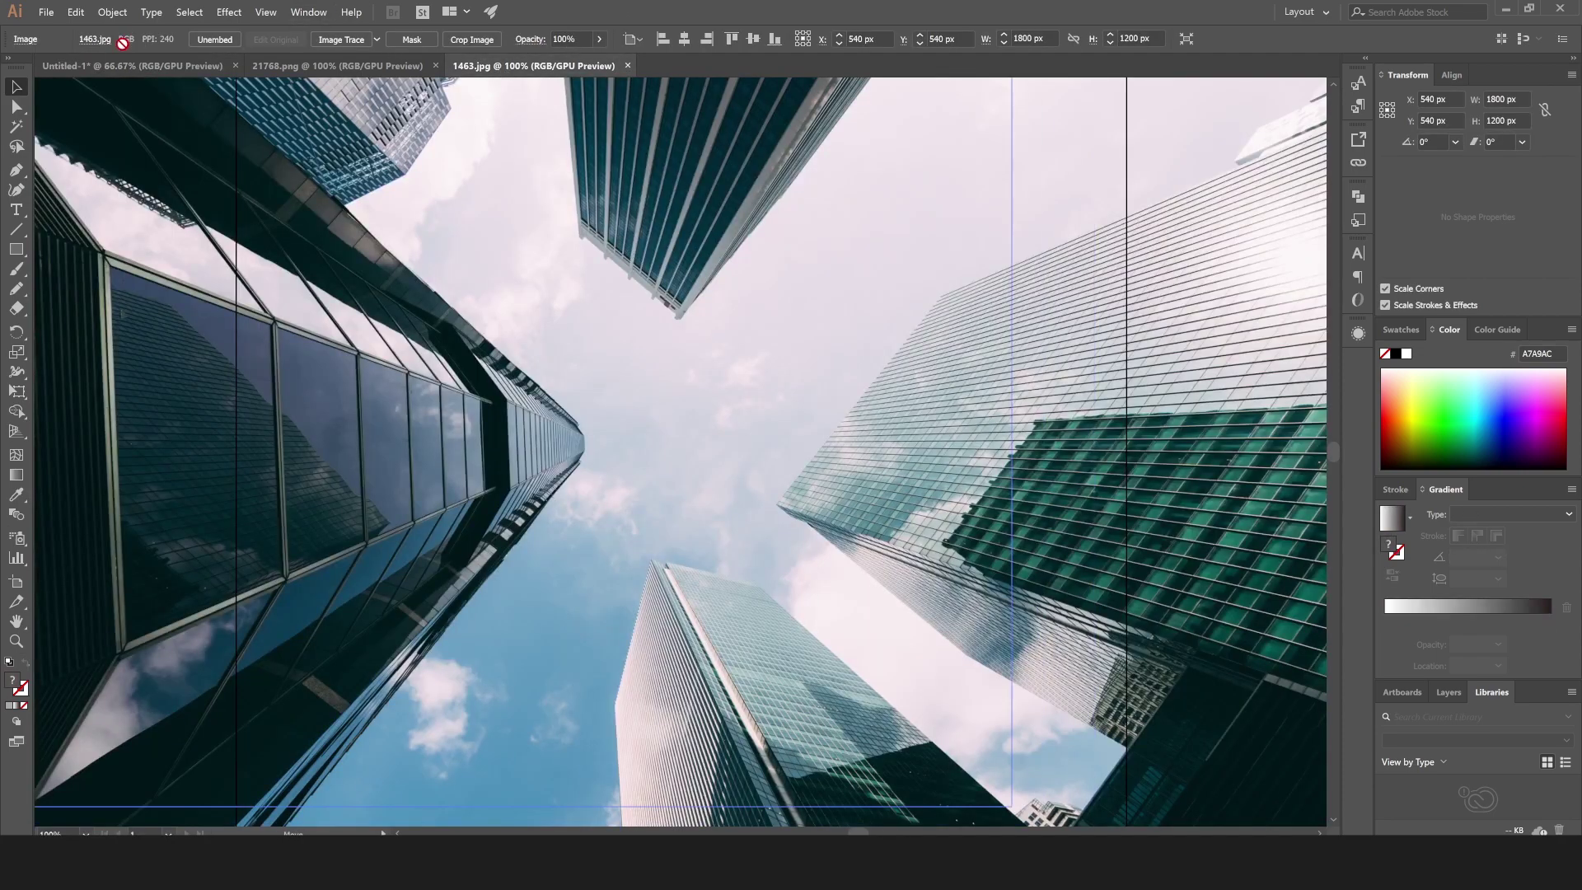
left_click_drag(126, 62, 482, 275)
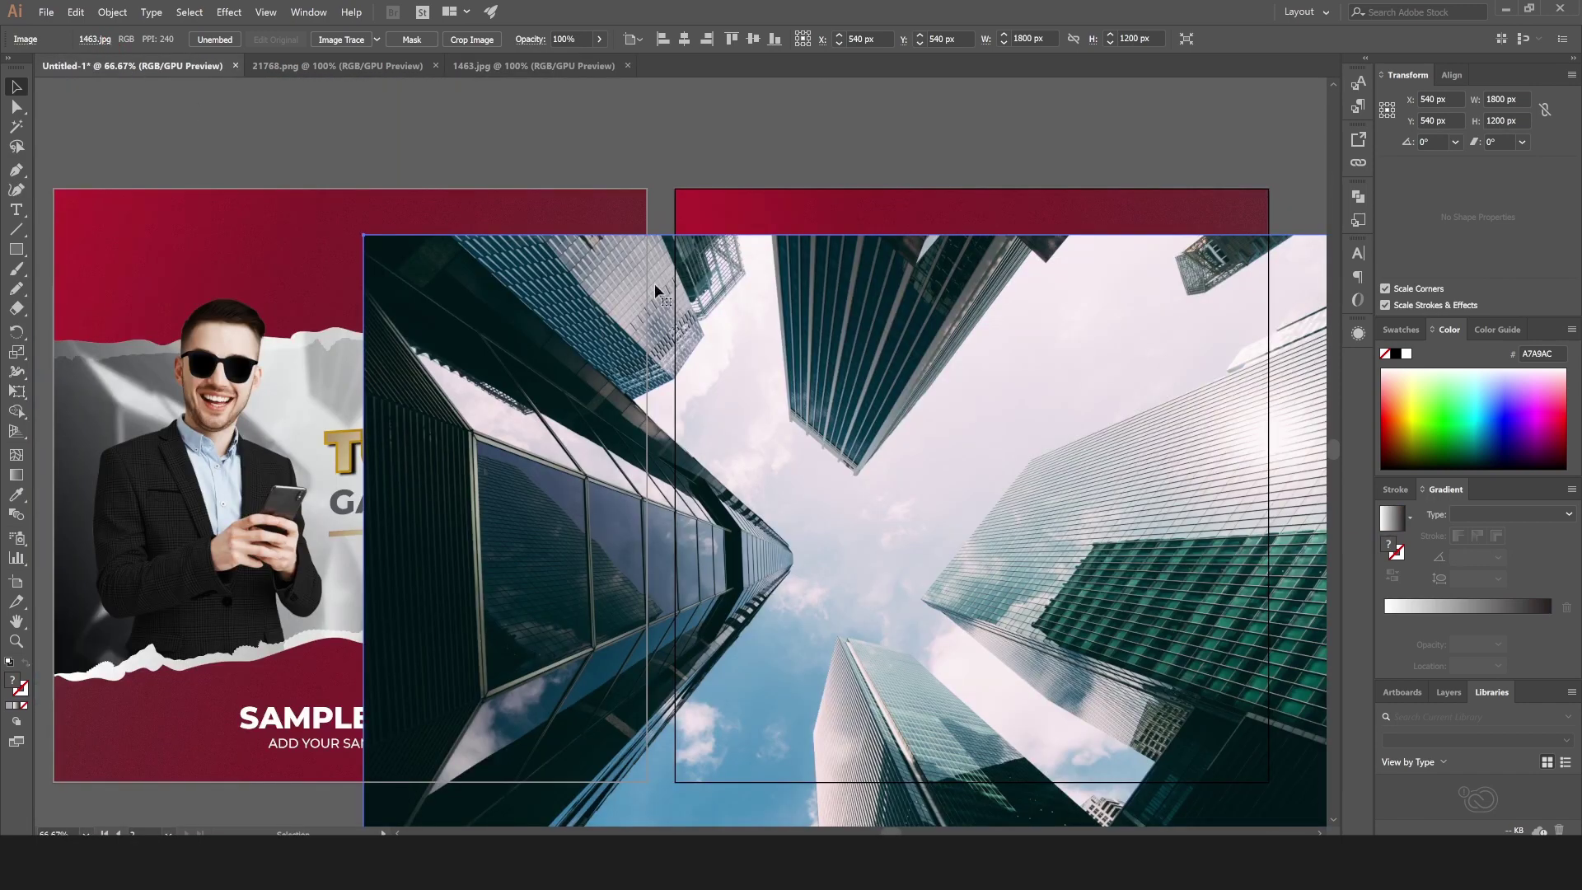
left_click(24, 389)
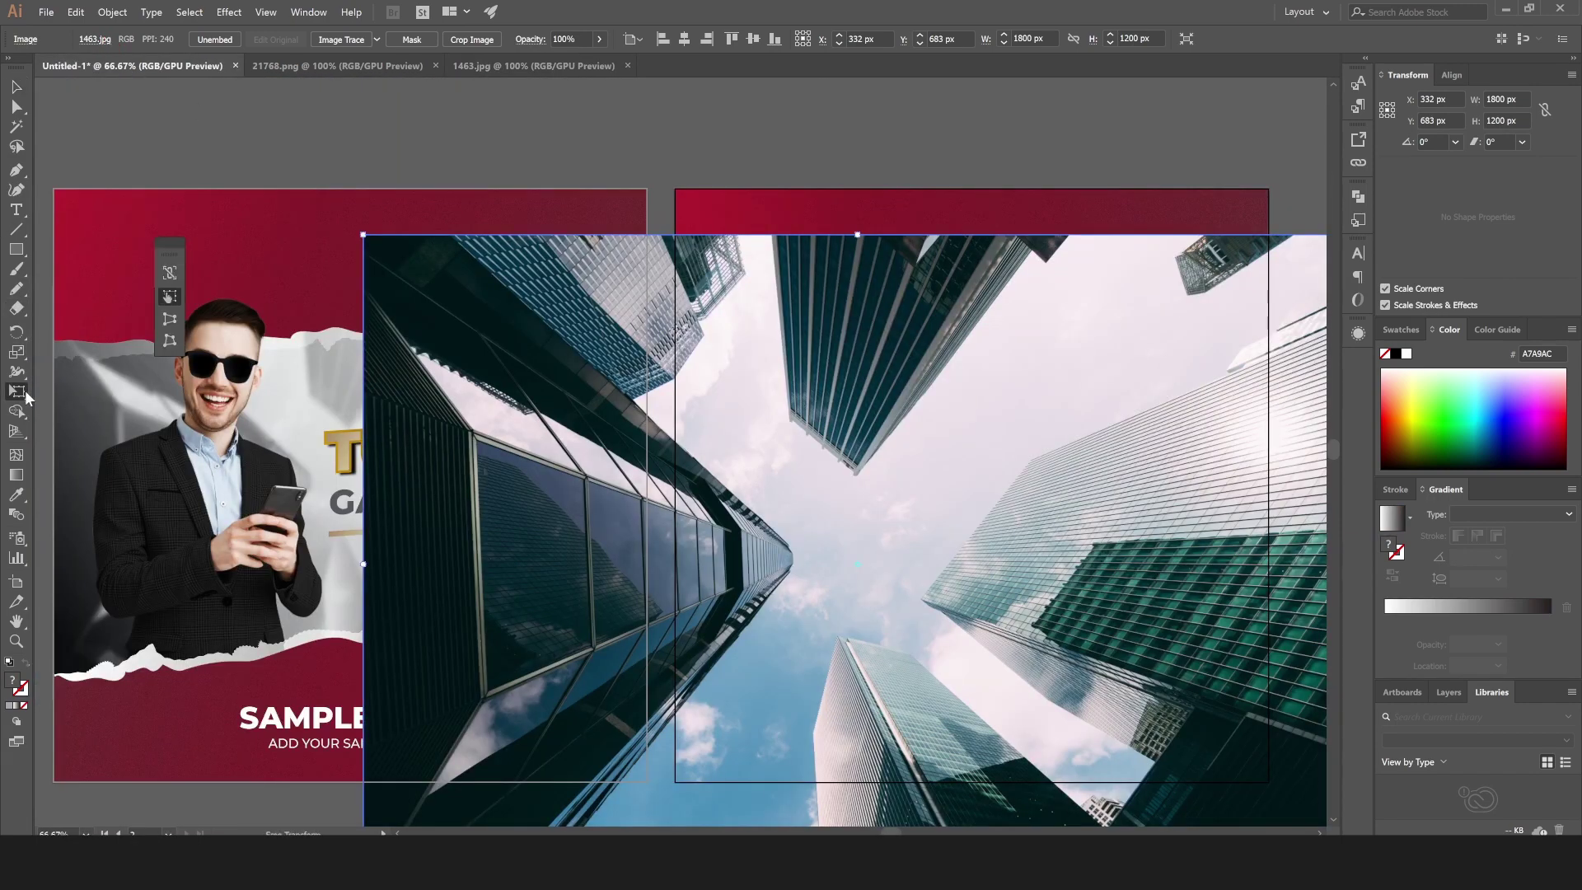
left_click_drag(574, 319, 613, 347)
left_click_drag(755, 488, 871, 415)
Align the building photo with the artboard's left edge and enlarge it to about 1082 × 721 px to span the artboard's width.
left_click(663, 39)
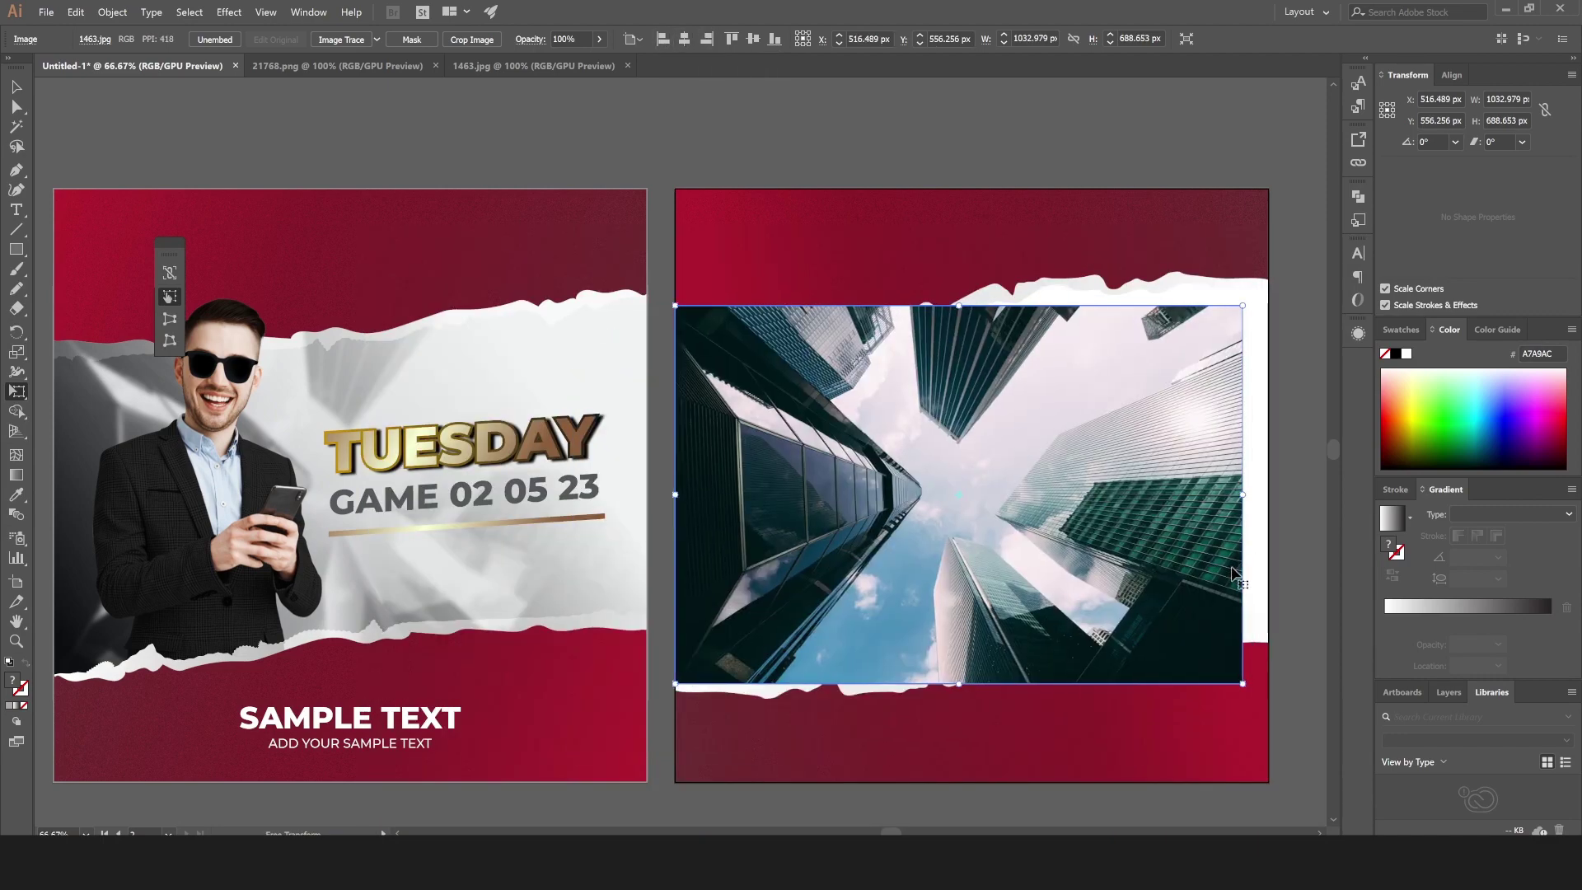
left_click_drag(1243, 306, 1269, 289)
left_click(16, 86)
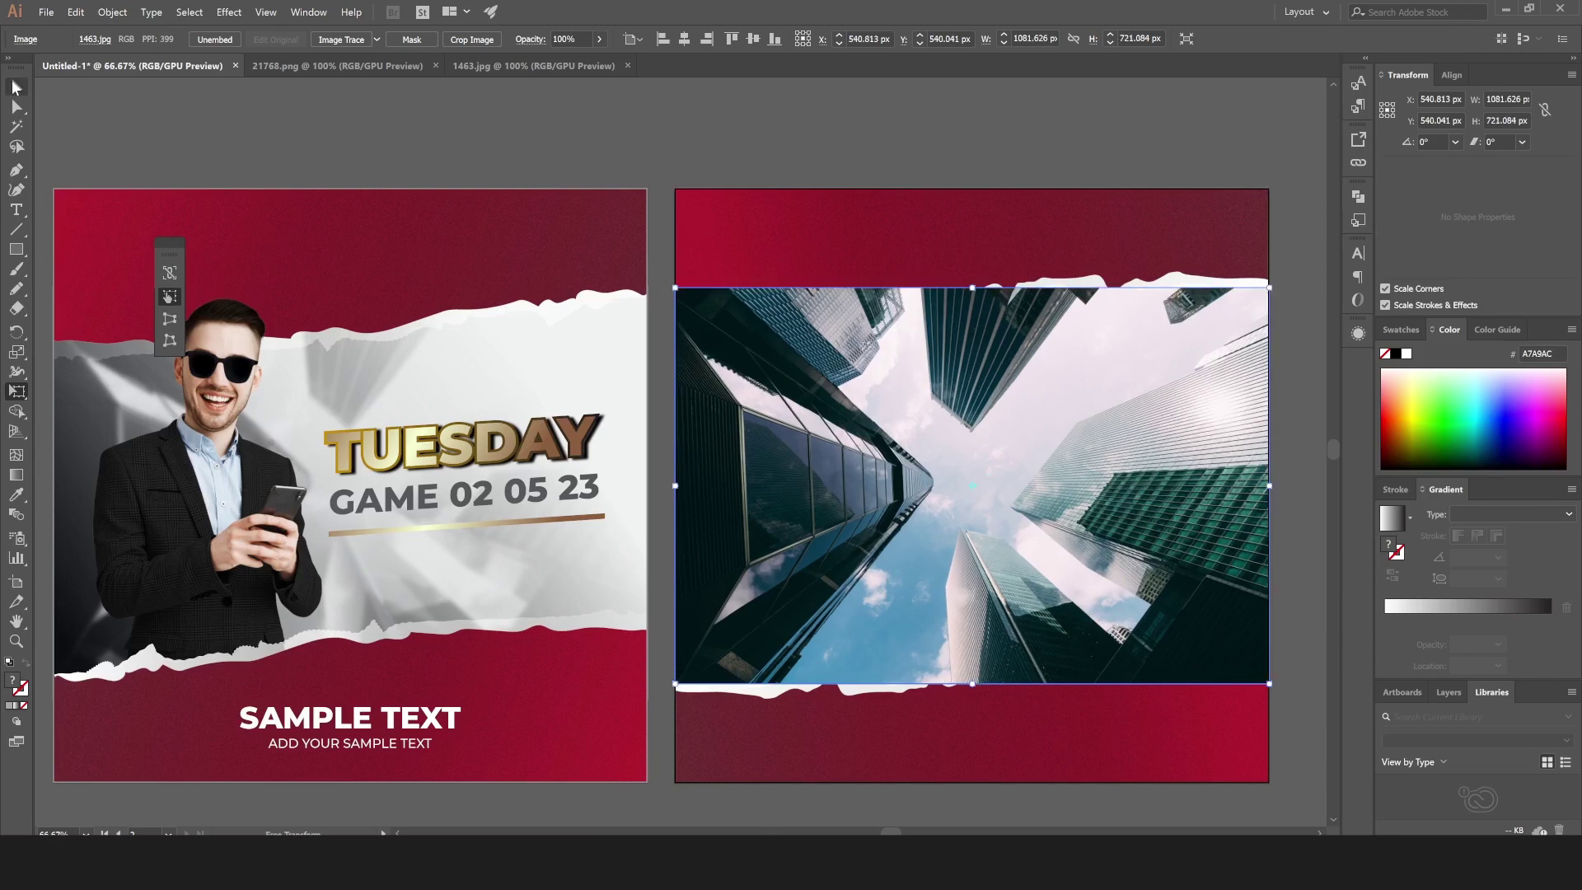
Send the building photo to the back, behind both torn-paper groups.
right_click(461, 245)
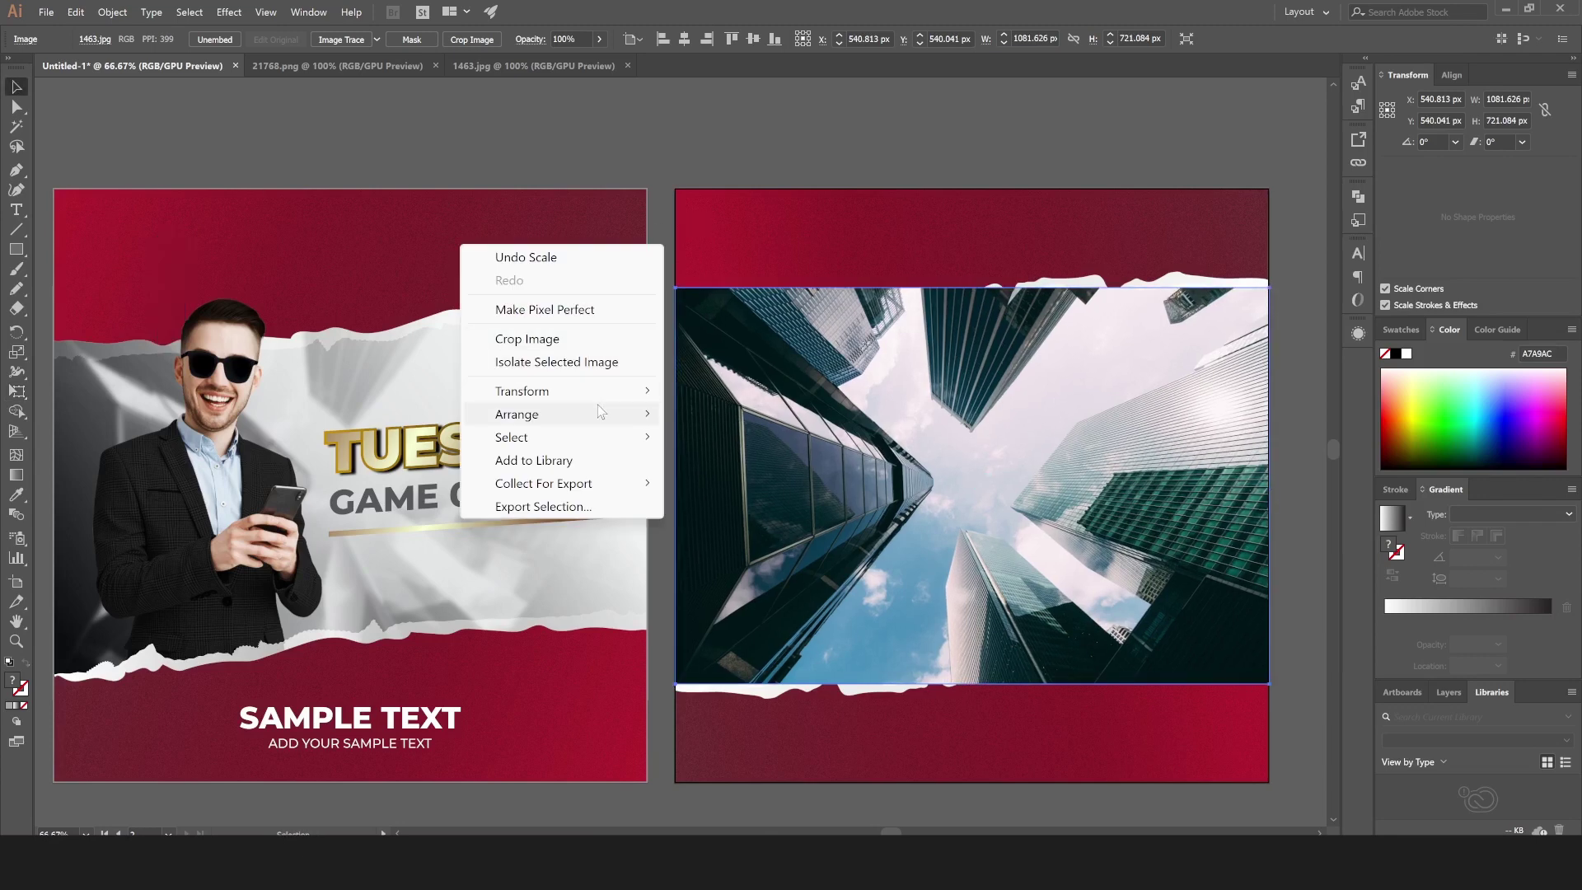
mouse_move(596, 412)
left_click(756, 489)
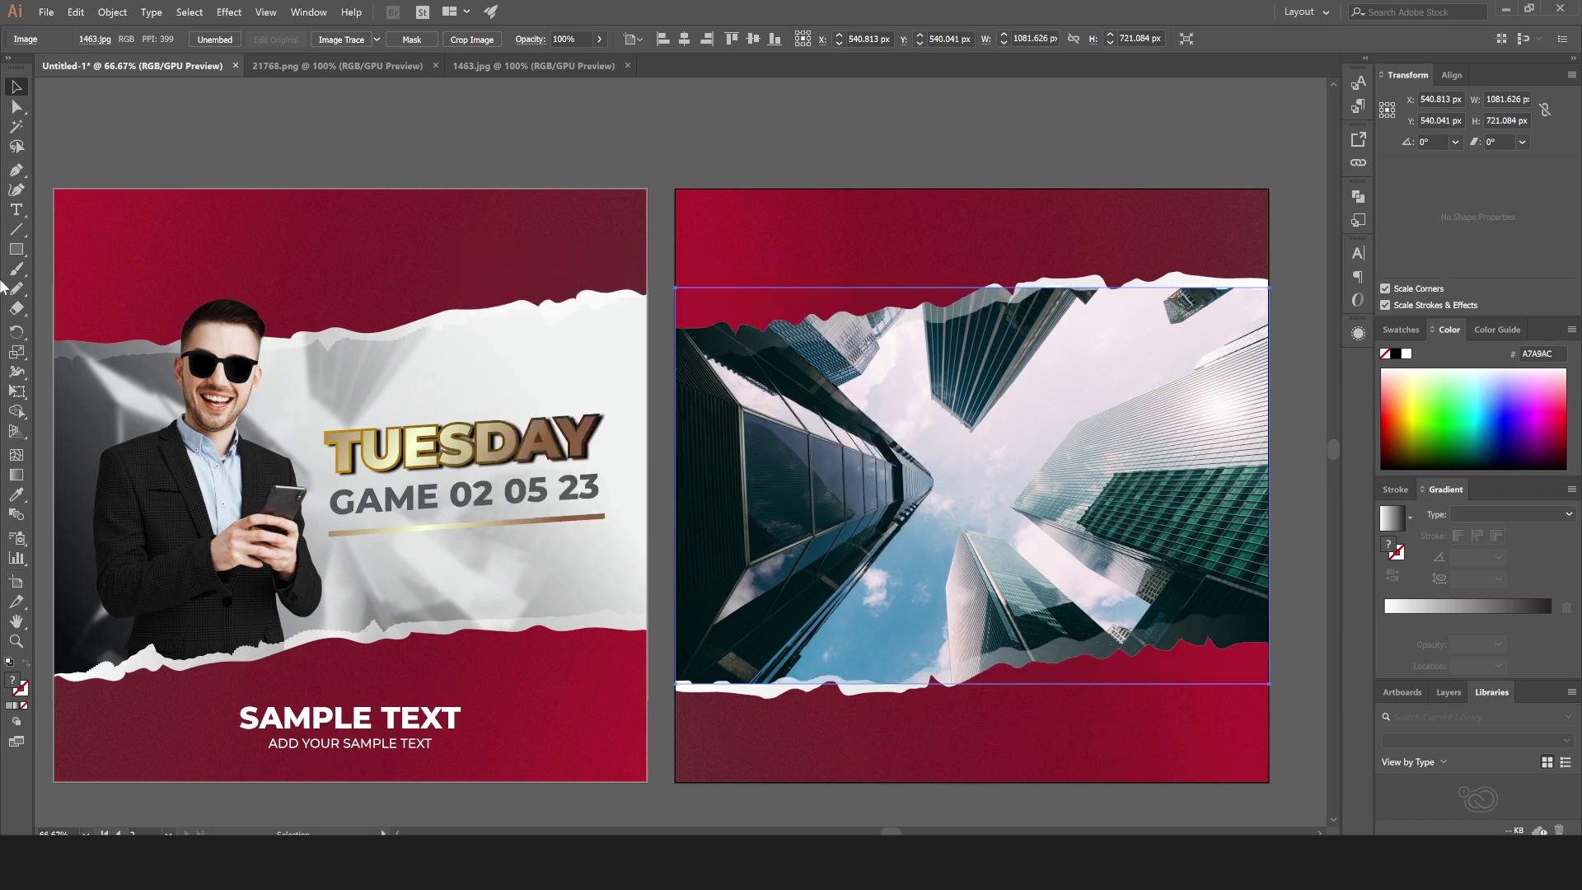
Stretch the building photo vertically to a height of about 802 px so it reaches behind both torn edges.
left_click(17, 394)
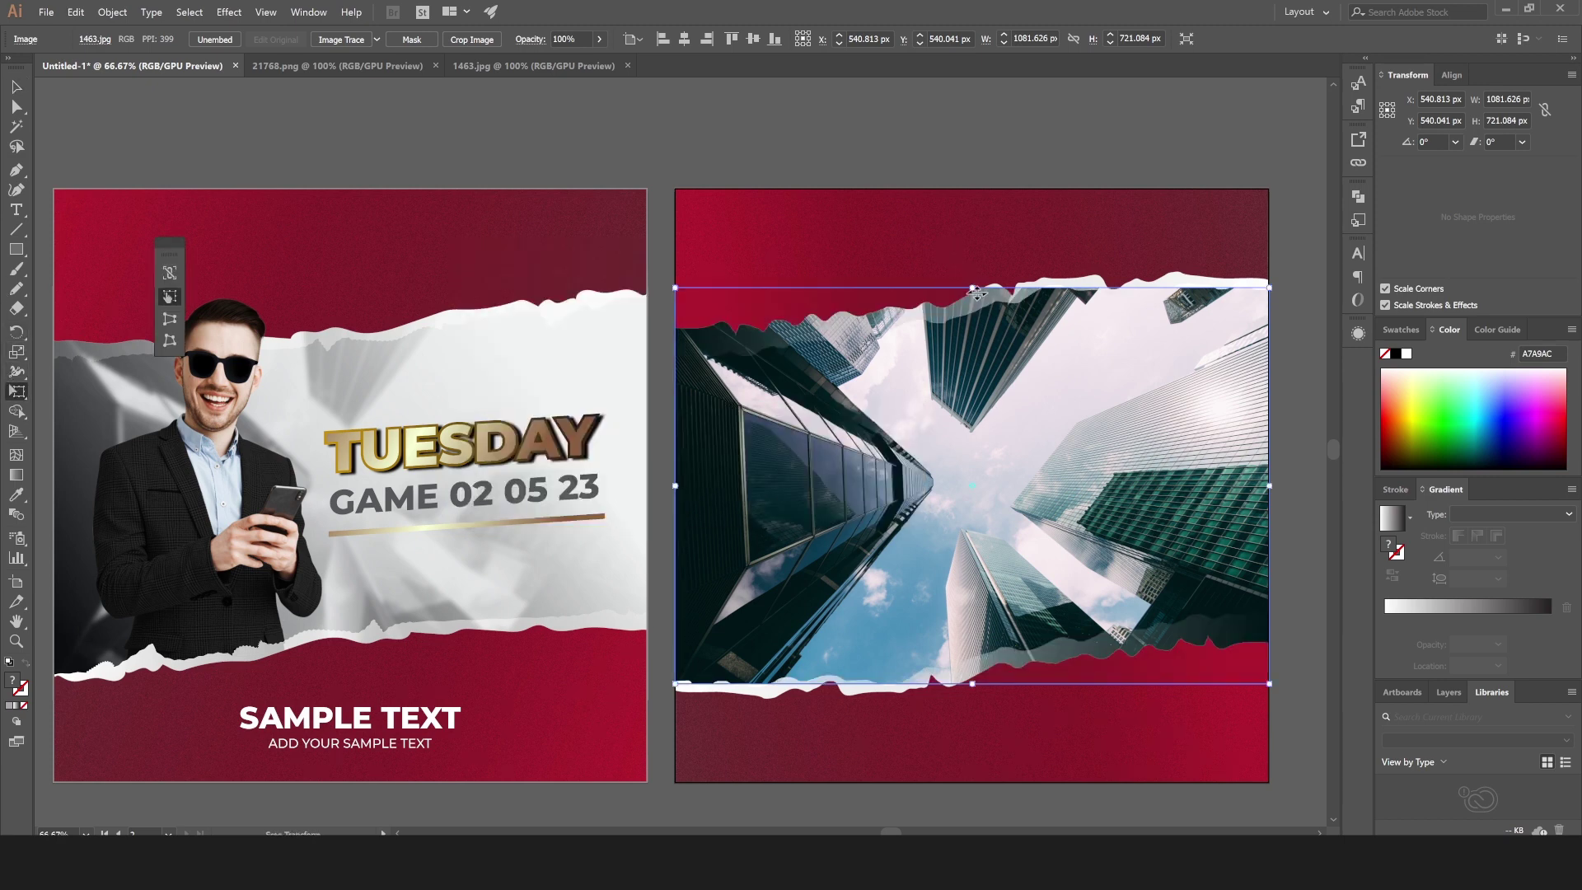
left_click_drag(972, 286, 973, 271)
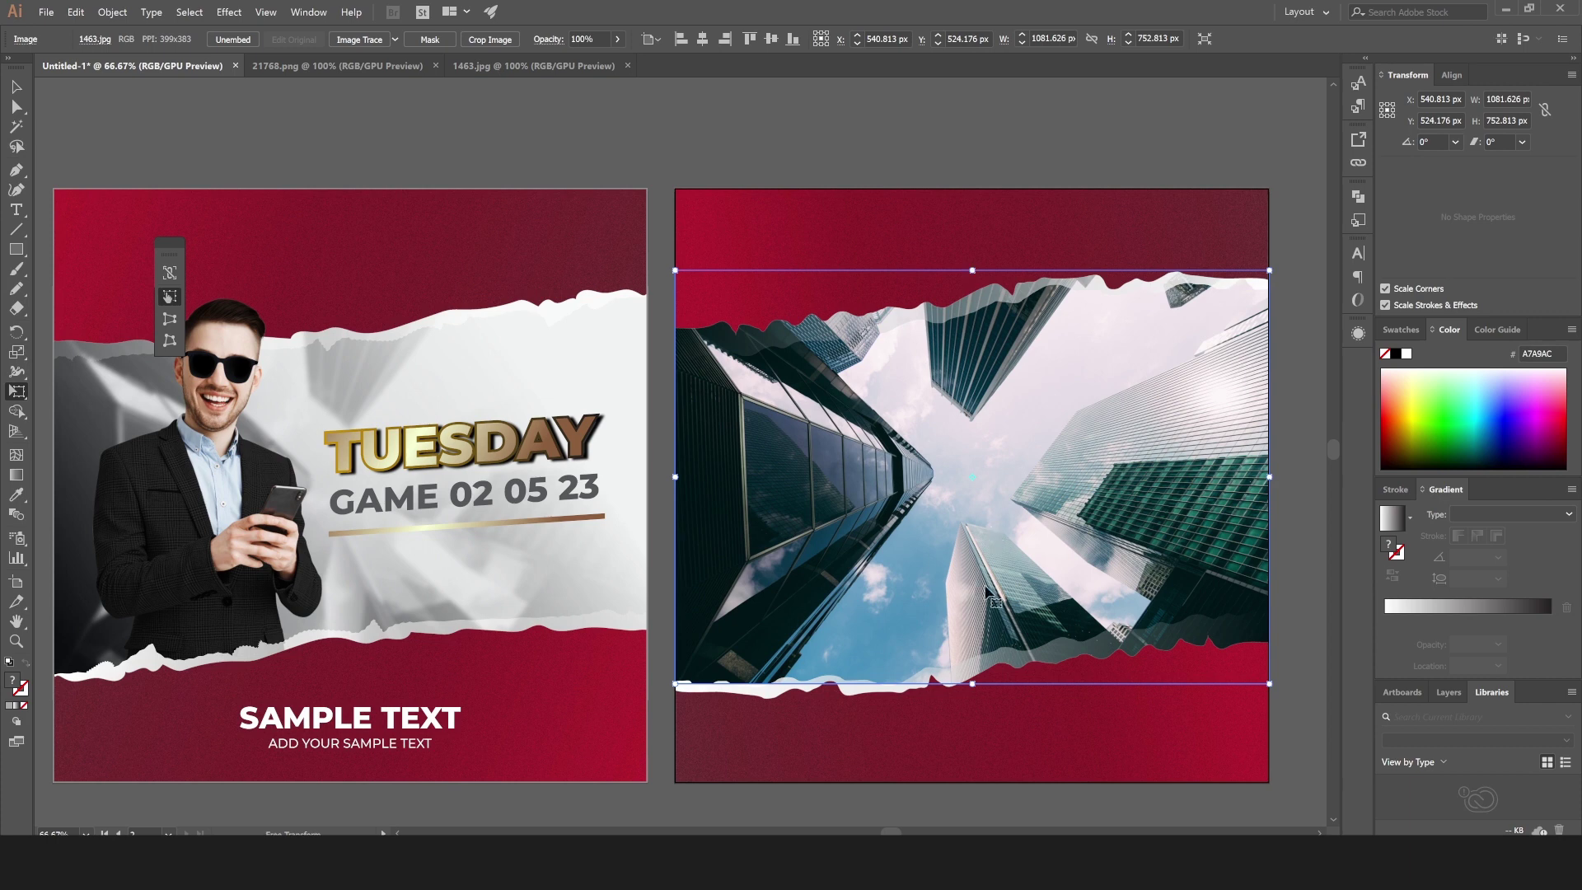
left_click_drag(972, 682, 973, 704)
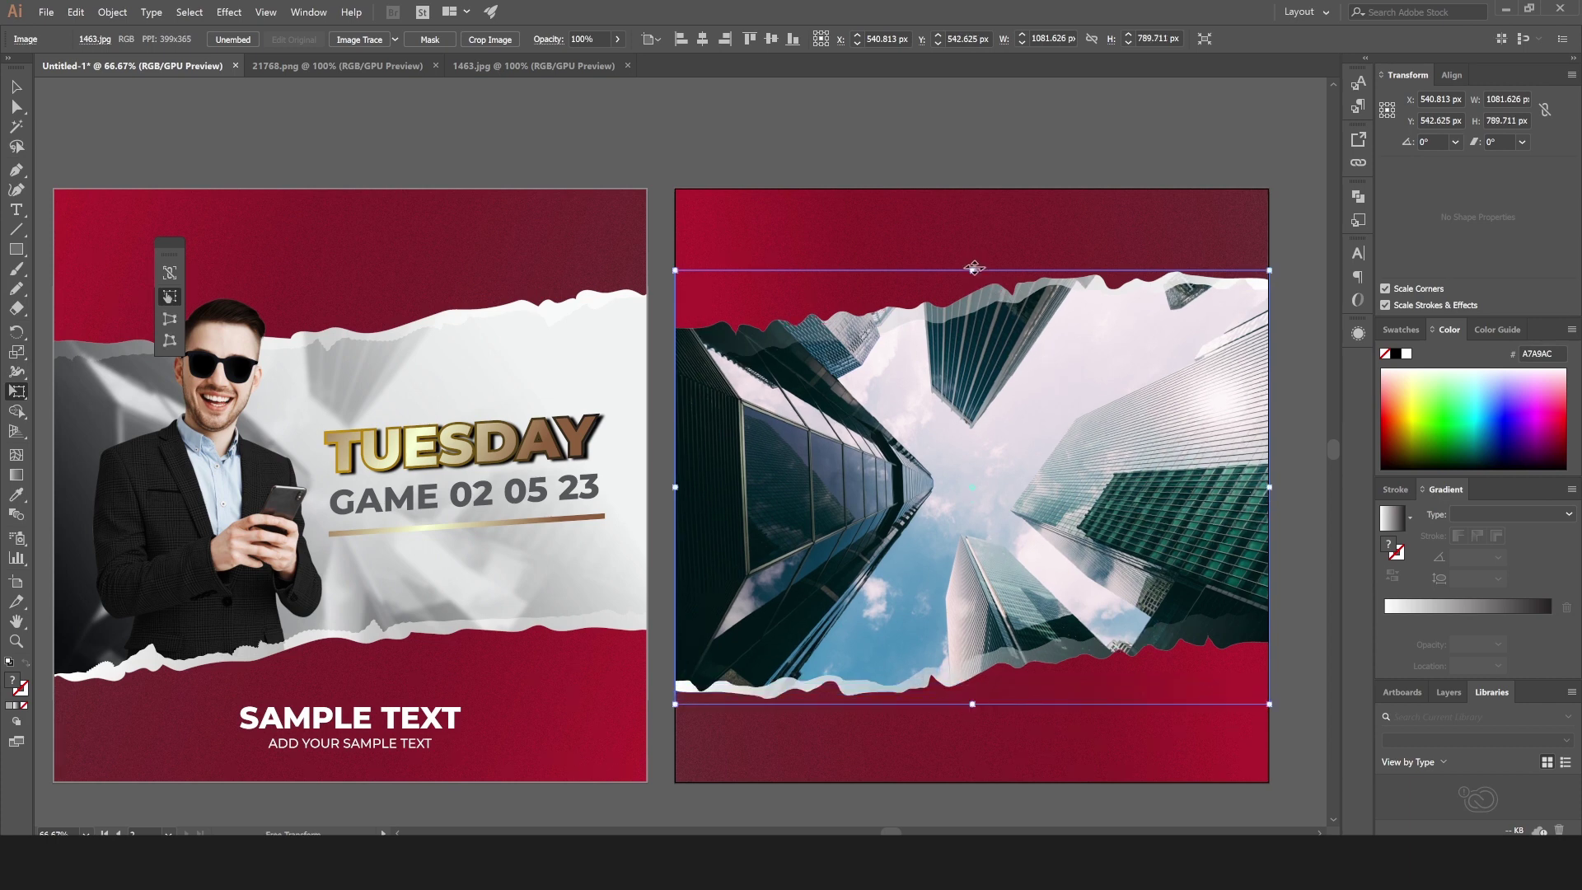
left_click_drag(973, 268, 972, 263)
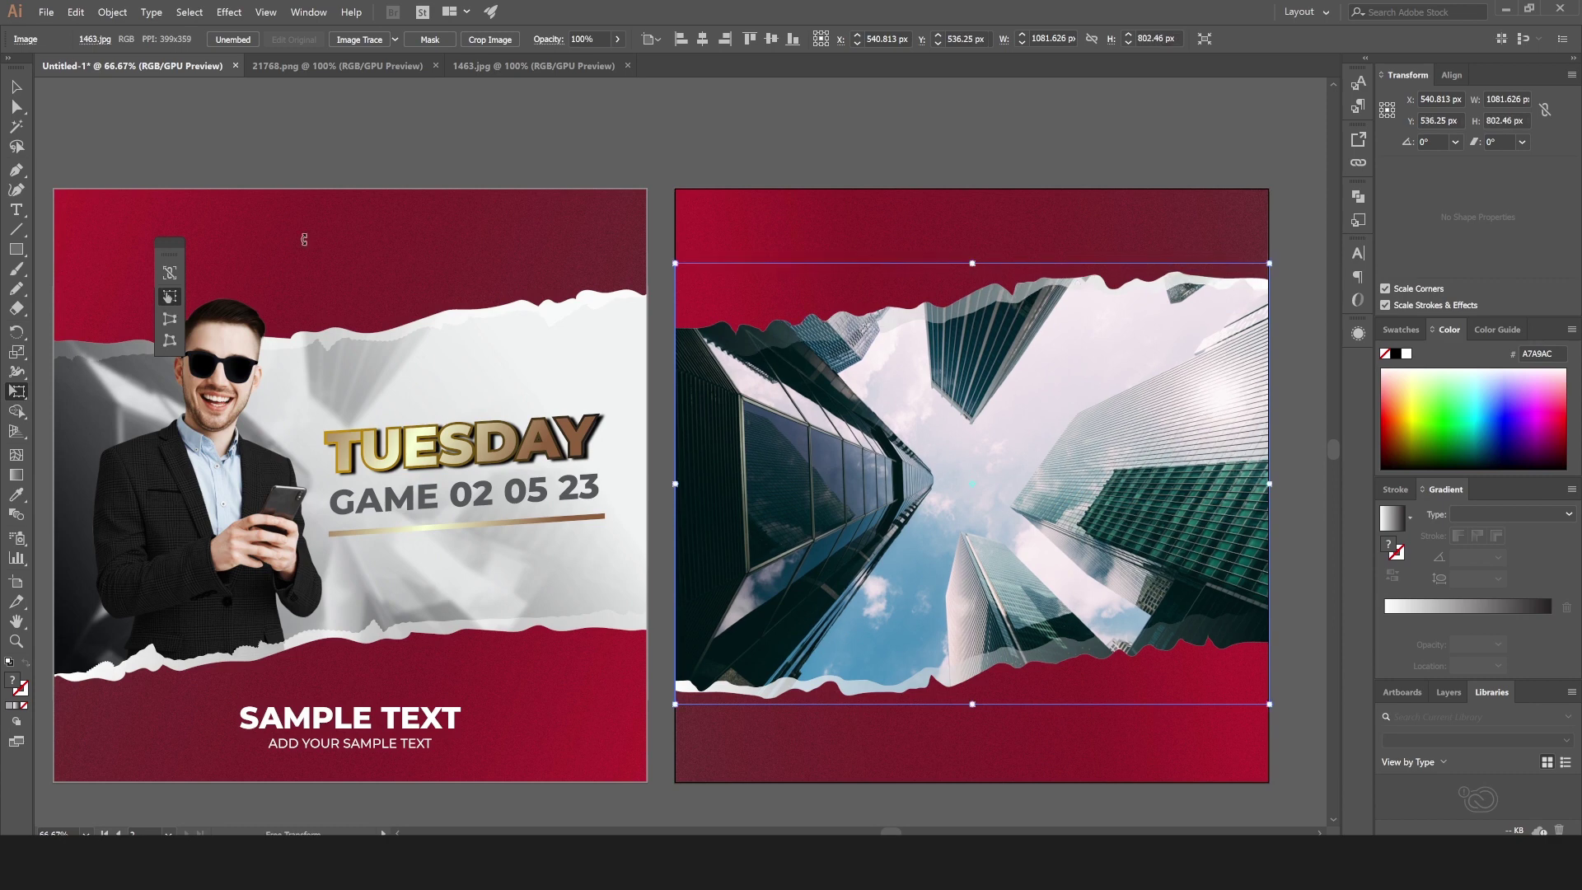
left_click(18, 86)
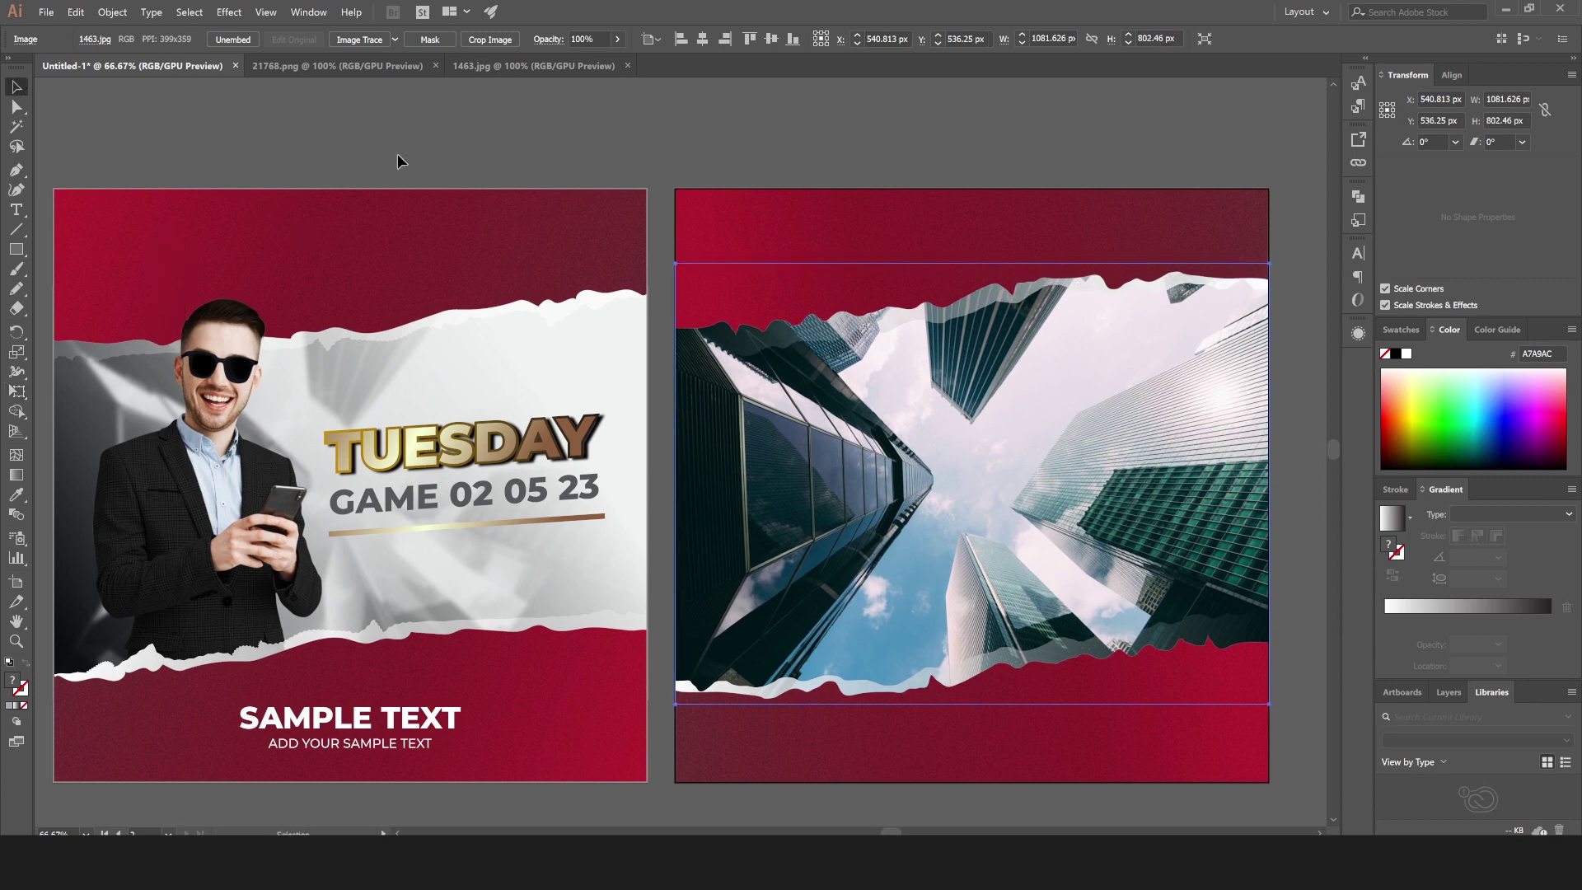
Apply a Gaussian Blur with a 22-pixel radius to the building photo.
left_click(228, 12)
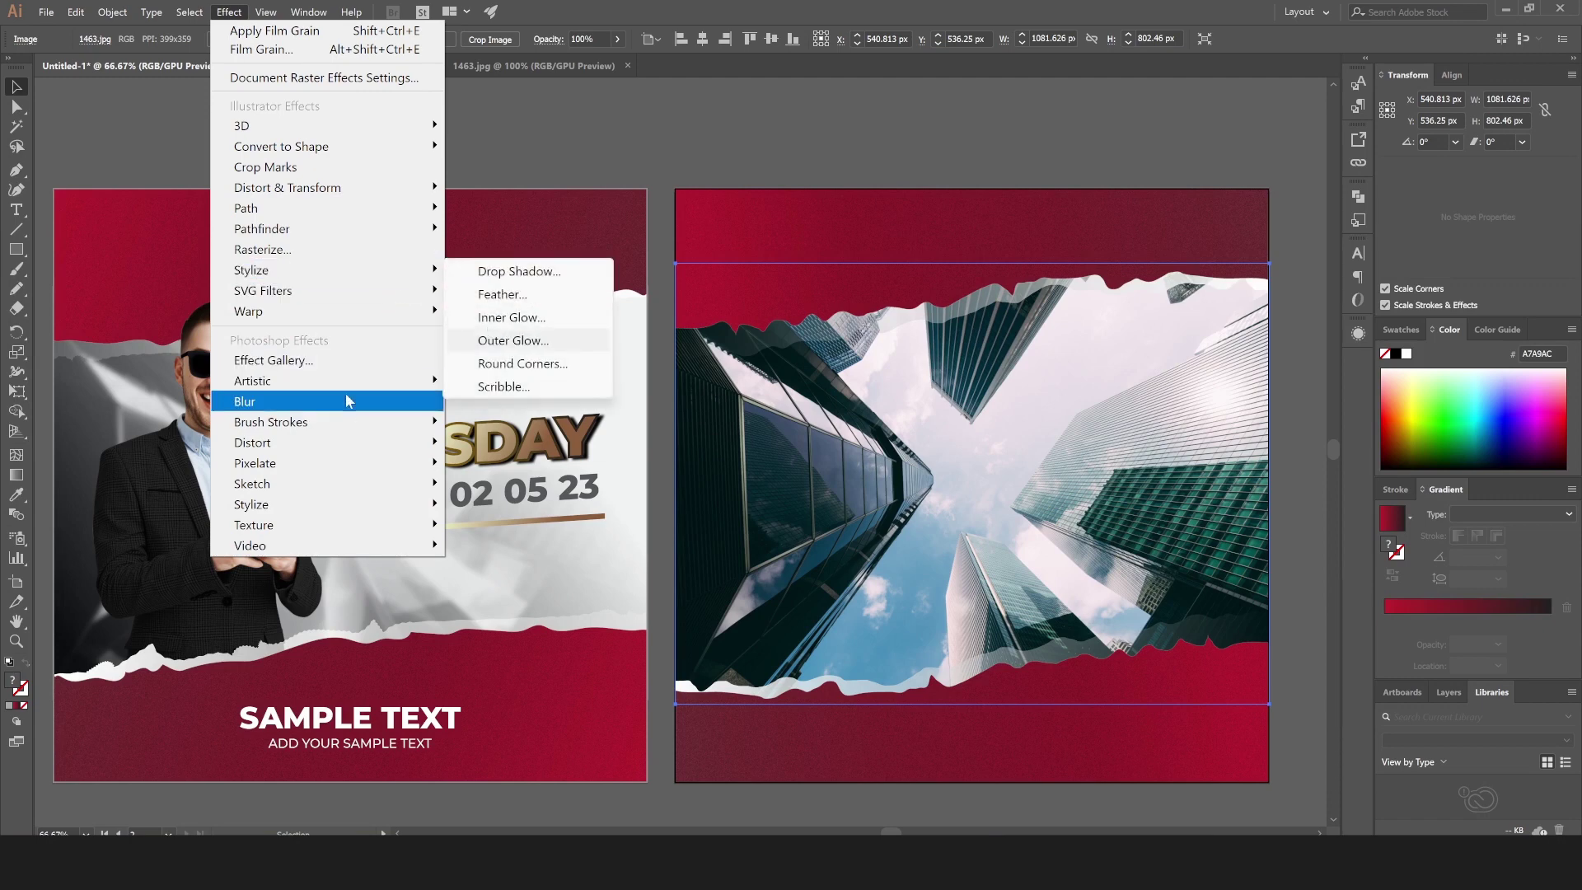
mouse_move(345, 401)
left_click(538, 407)
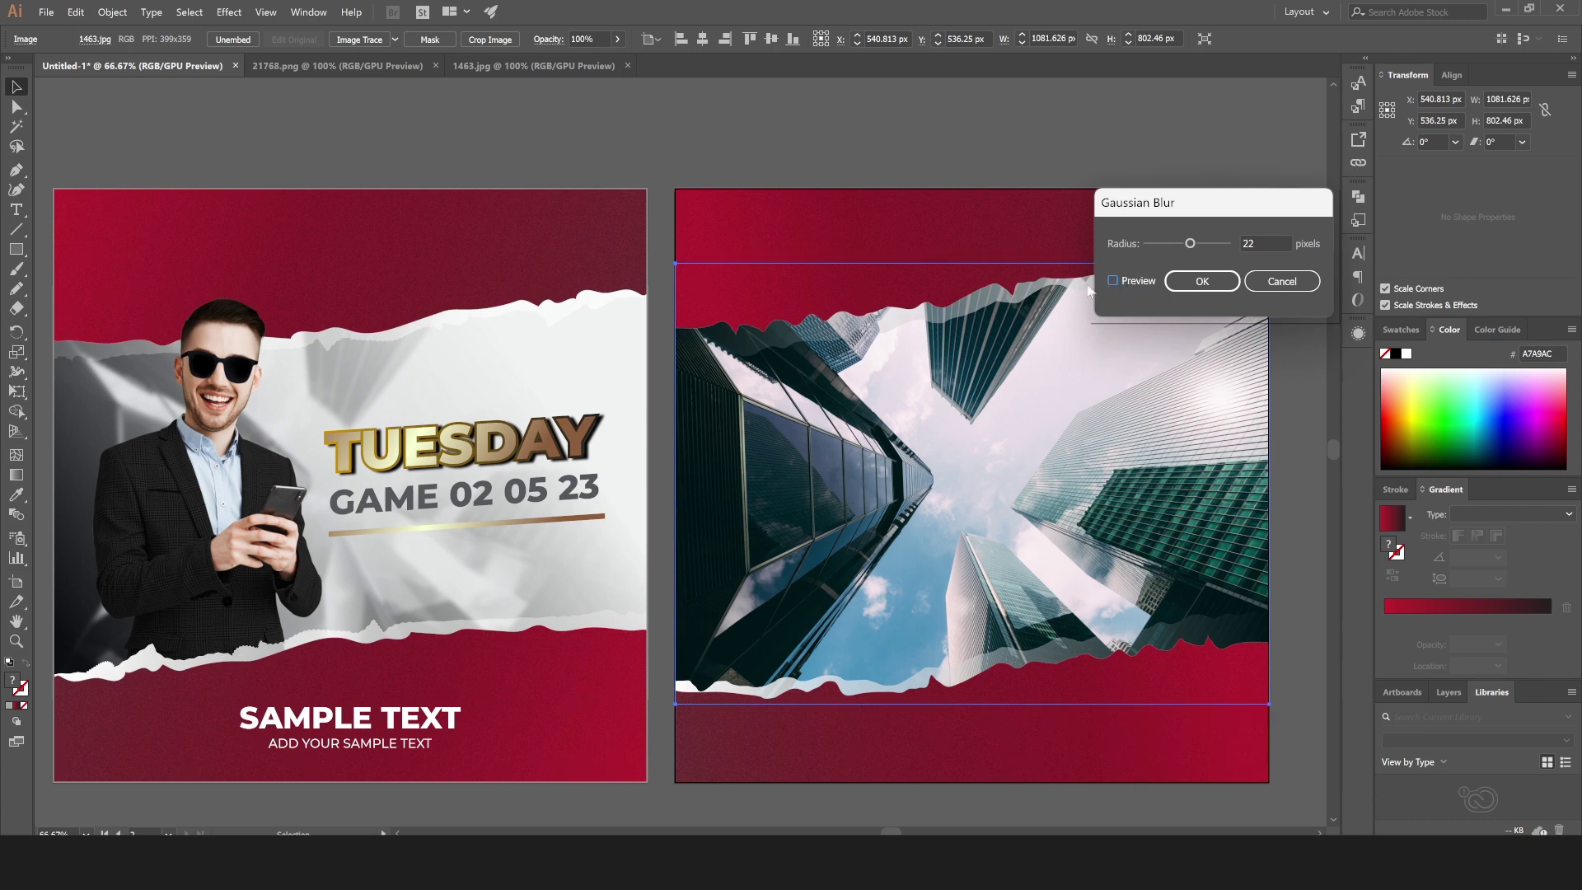
left_click(1112, 281)
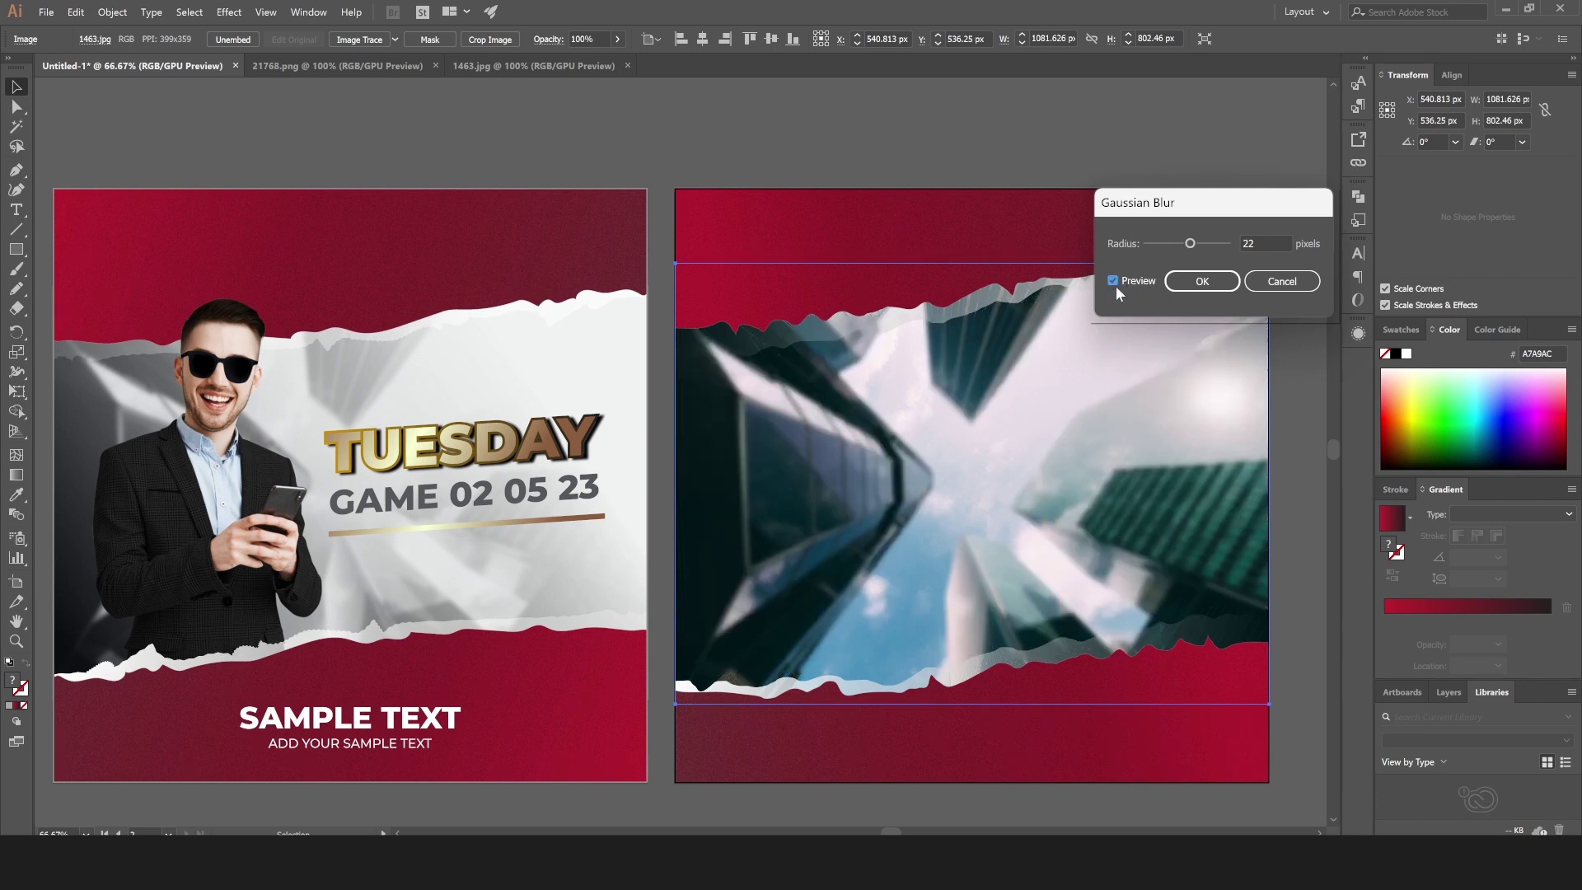
left_click(1222, 288)
Inside the lower torn-paper group, select all torn-edge anchor points and raise them until the group is about 423 px tall.
left_click(751, 729)
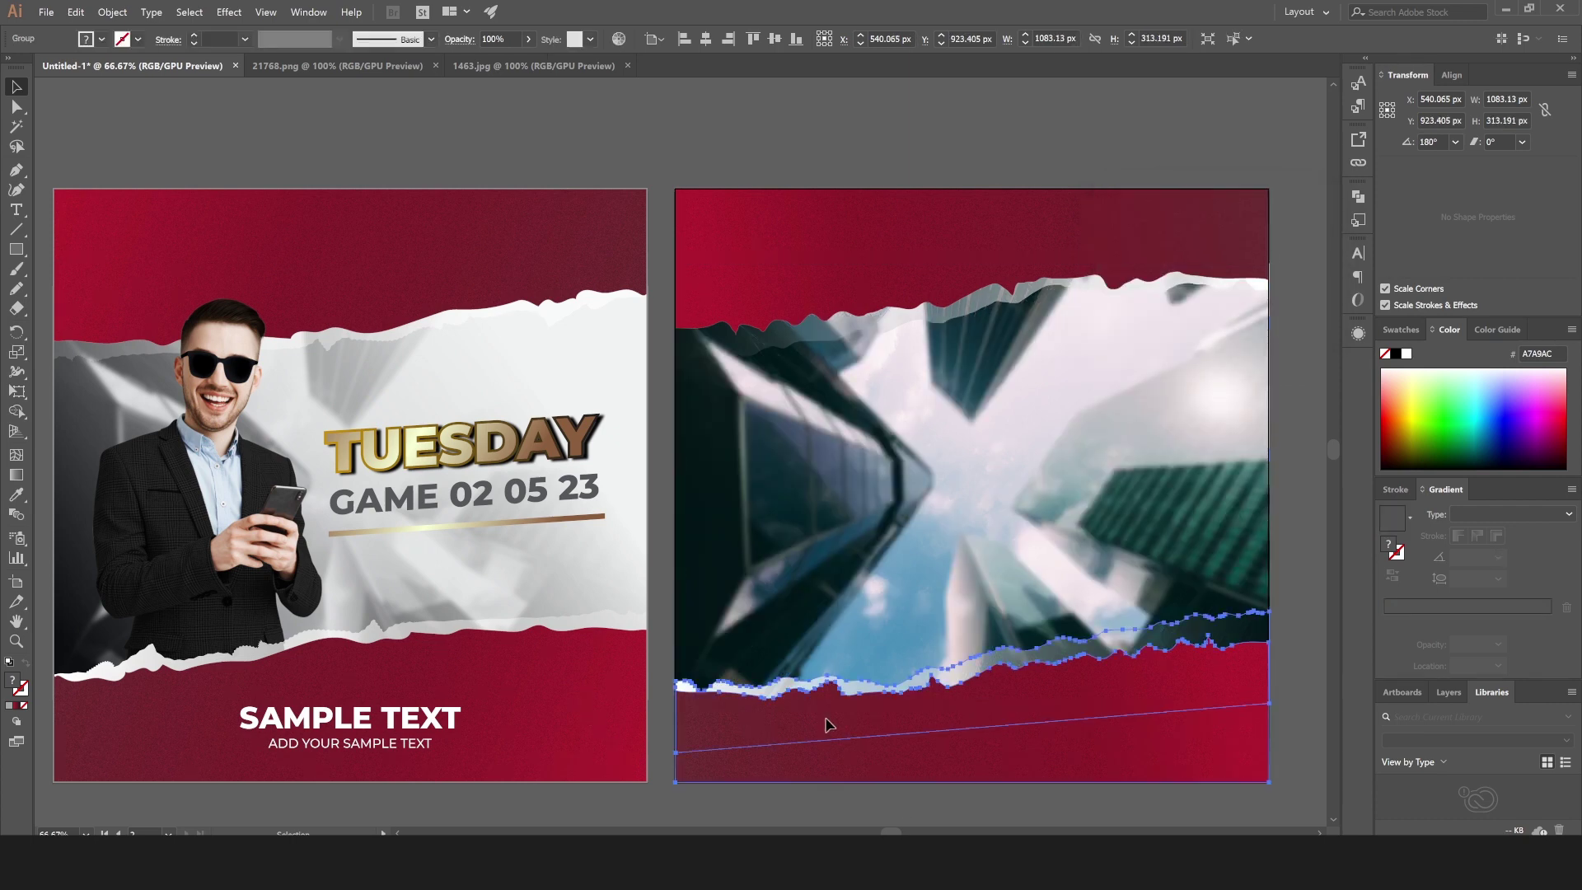
double_click(830, 724)
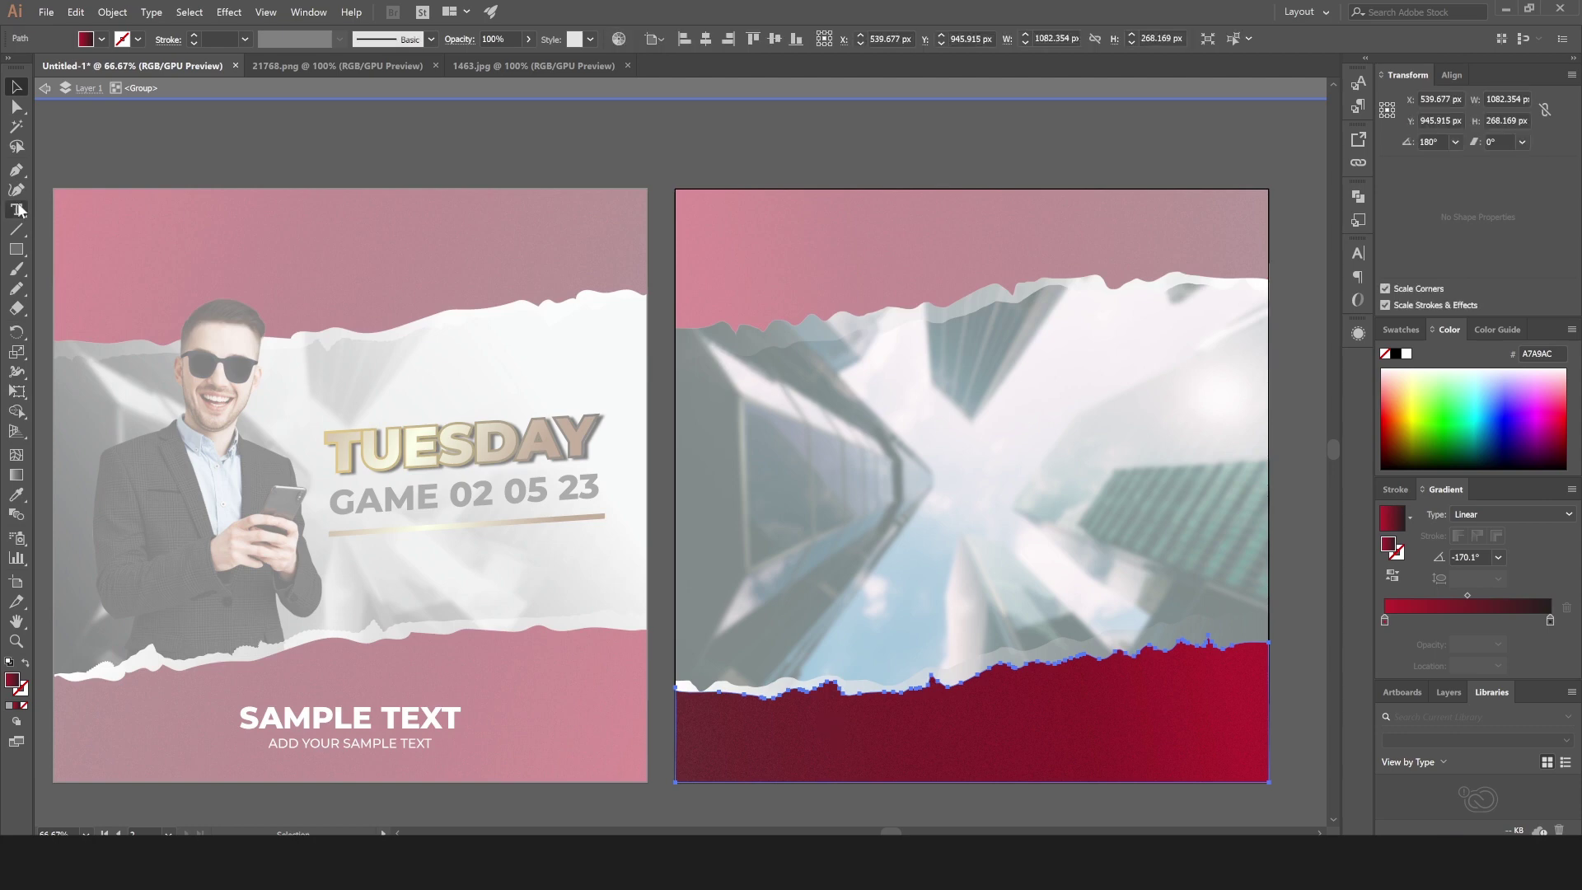
left_click(17, 106)
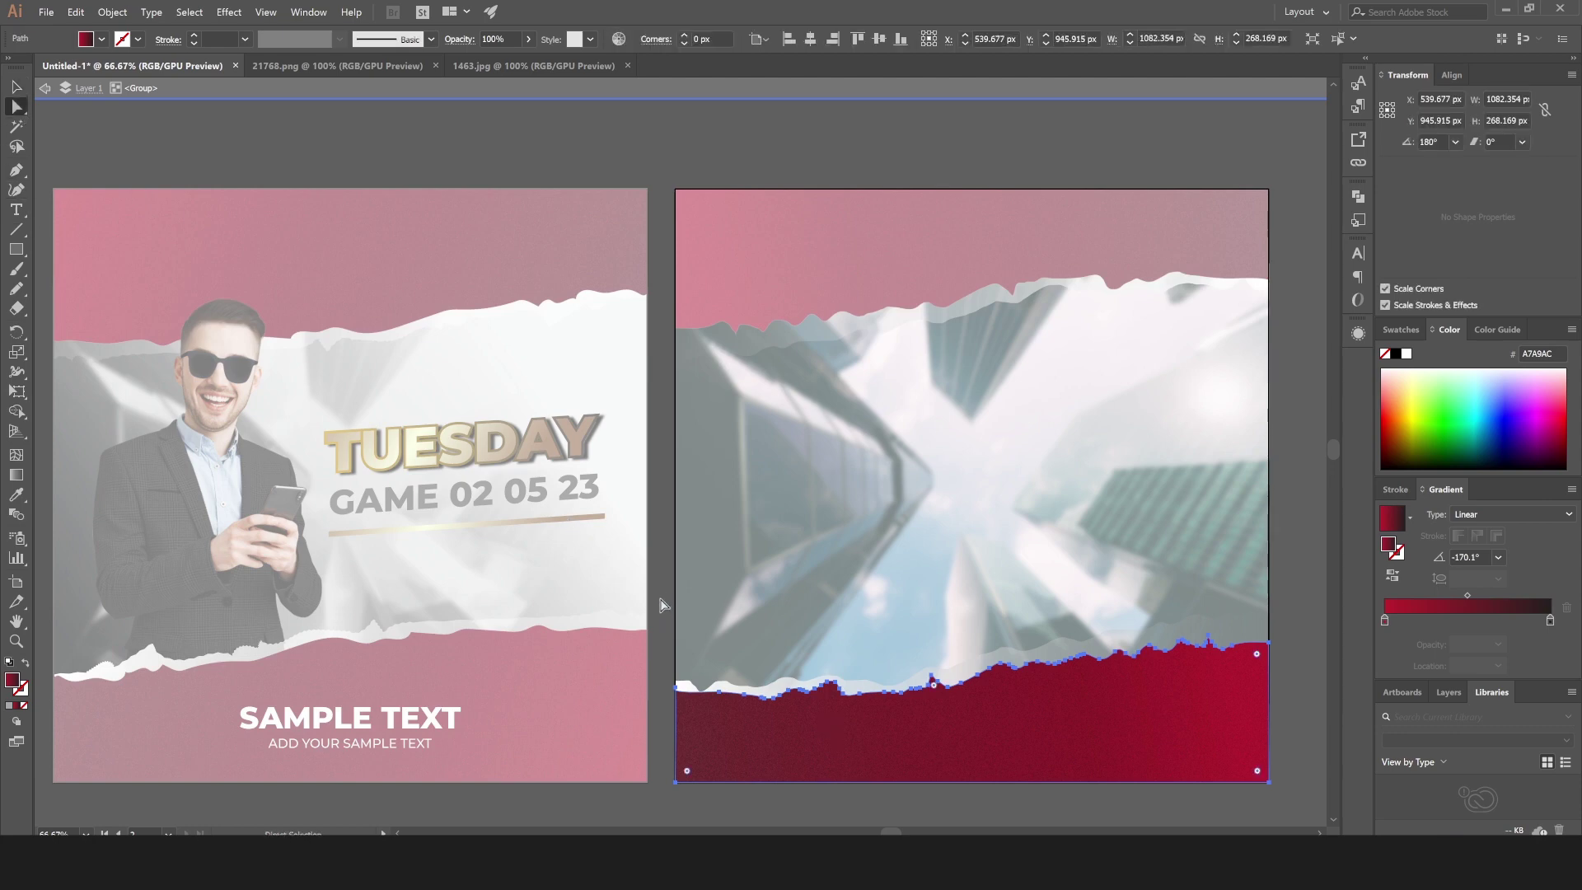
left_click_drag(1252, 657, 1267, 609)
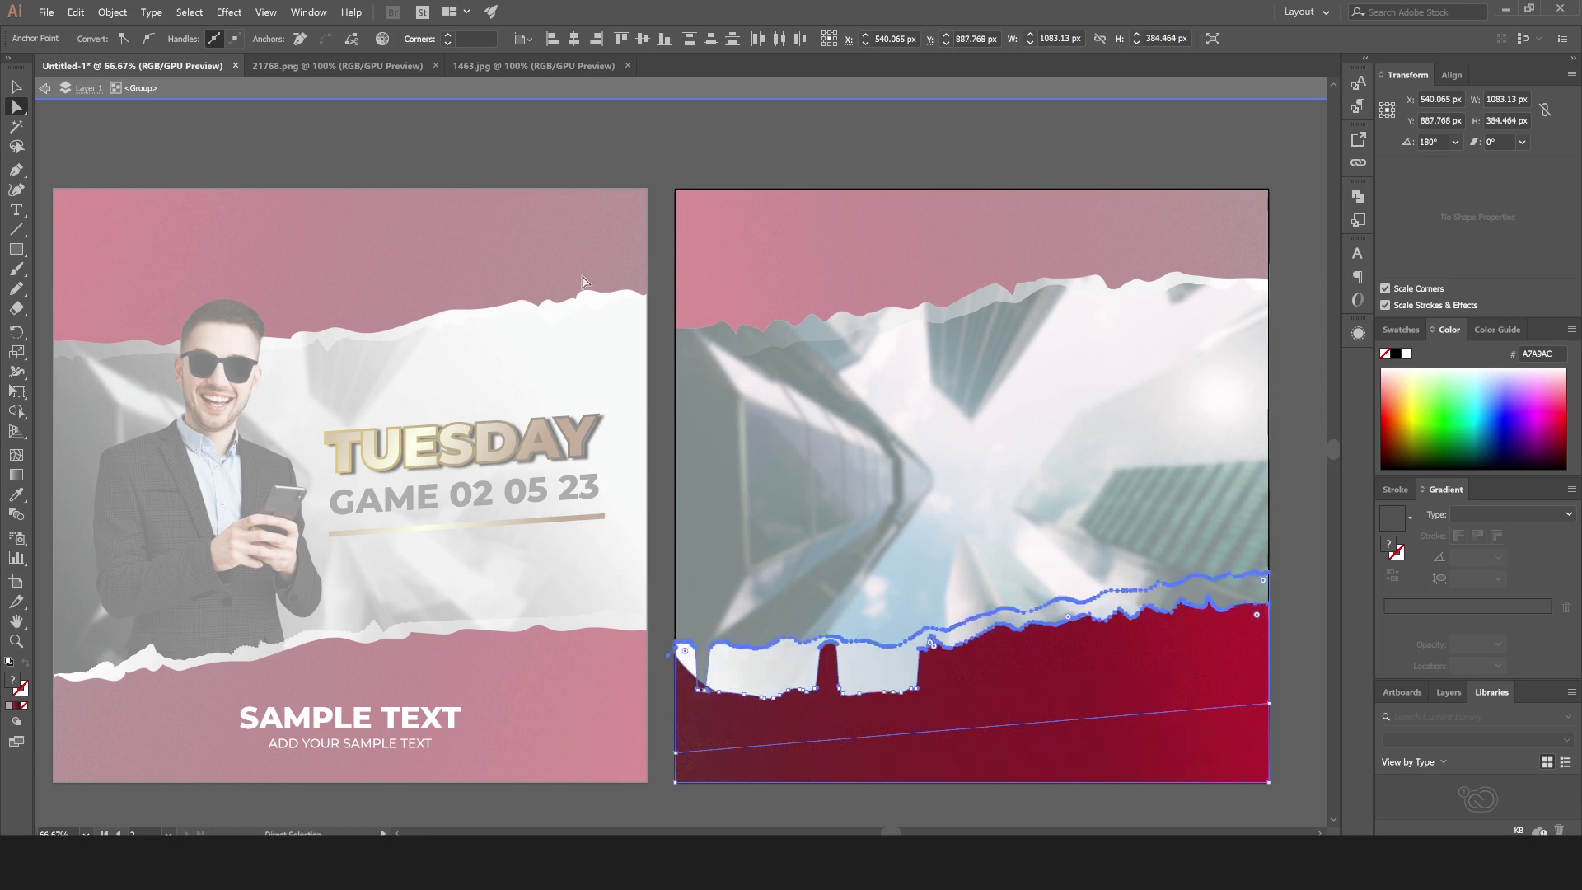
key("ctrl+z")
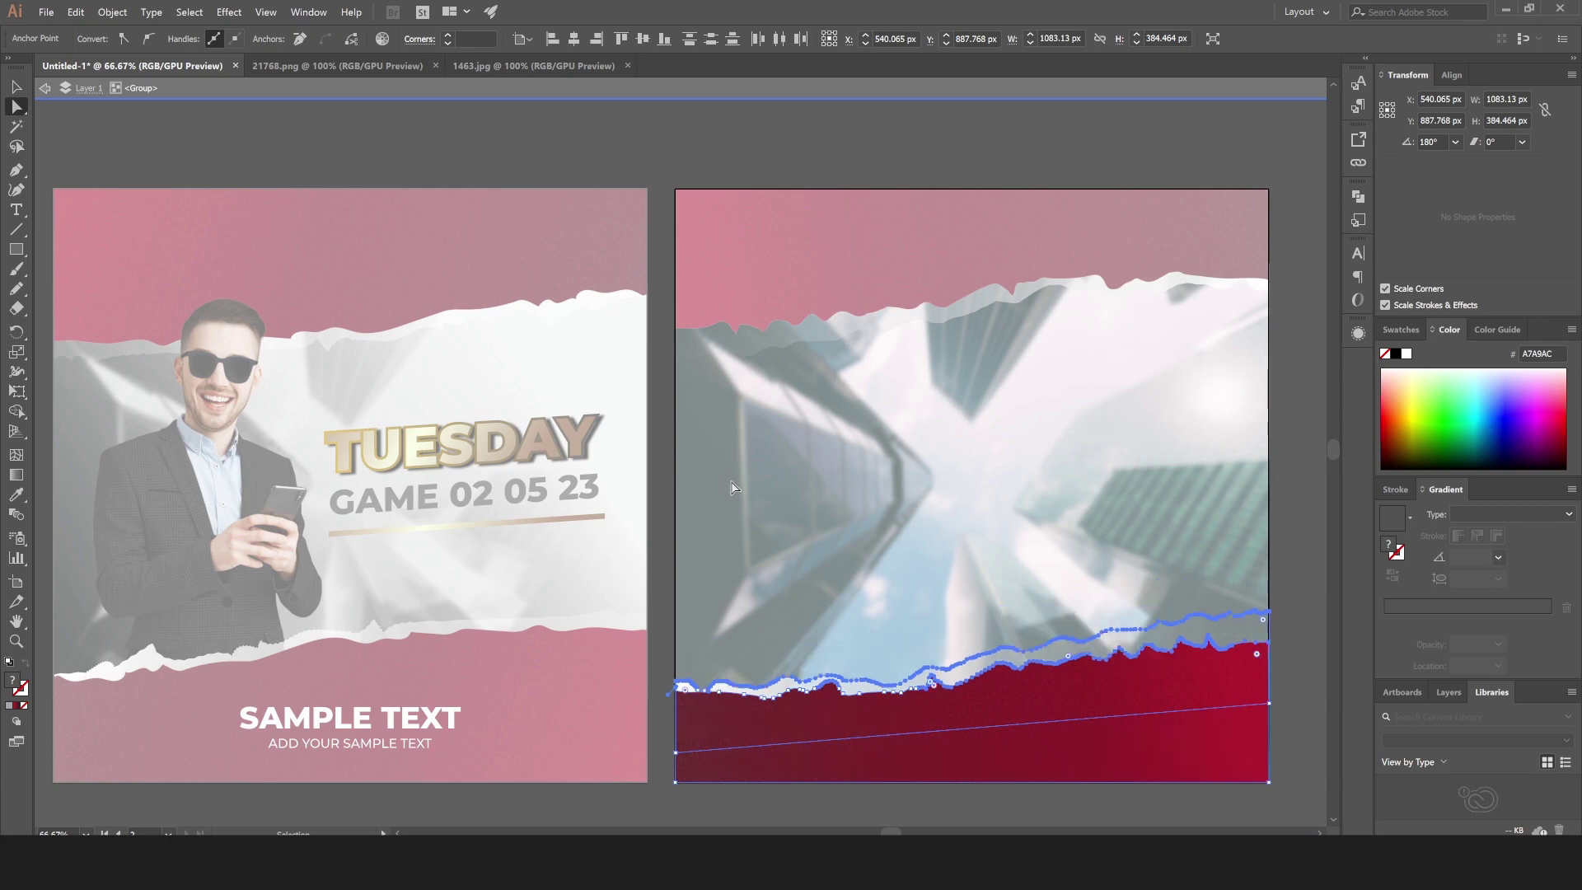
left_click_drag(660, 630, 1257, 718)
left_click_drag(1297, 562, 659, 746)
left_click_drag(1268, 644, 1265, 582)
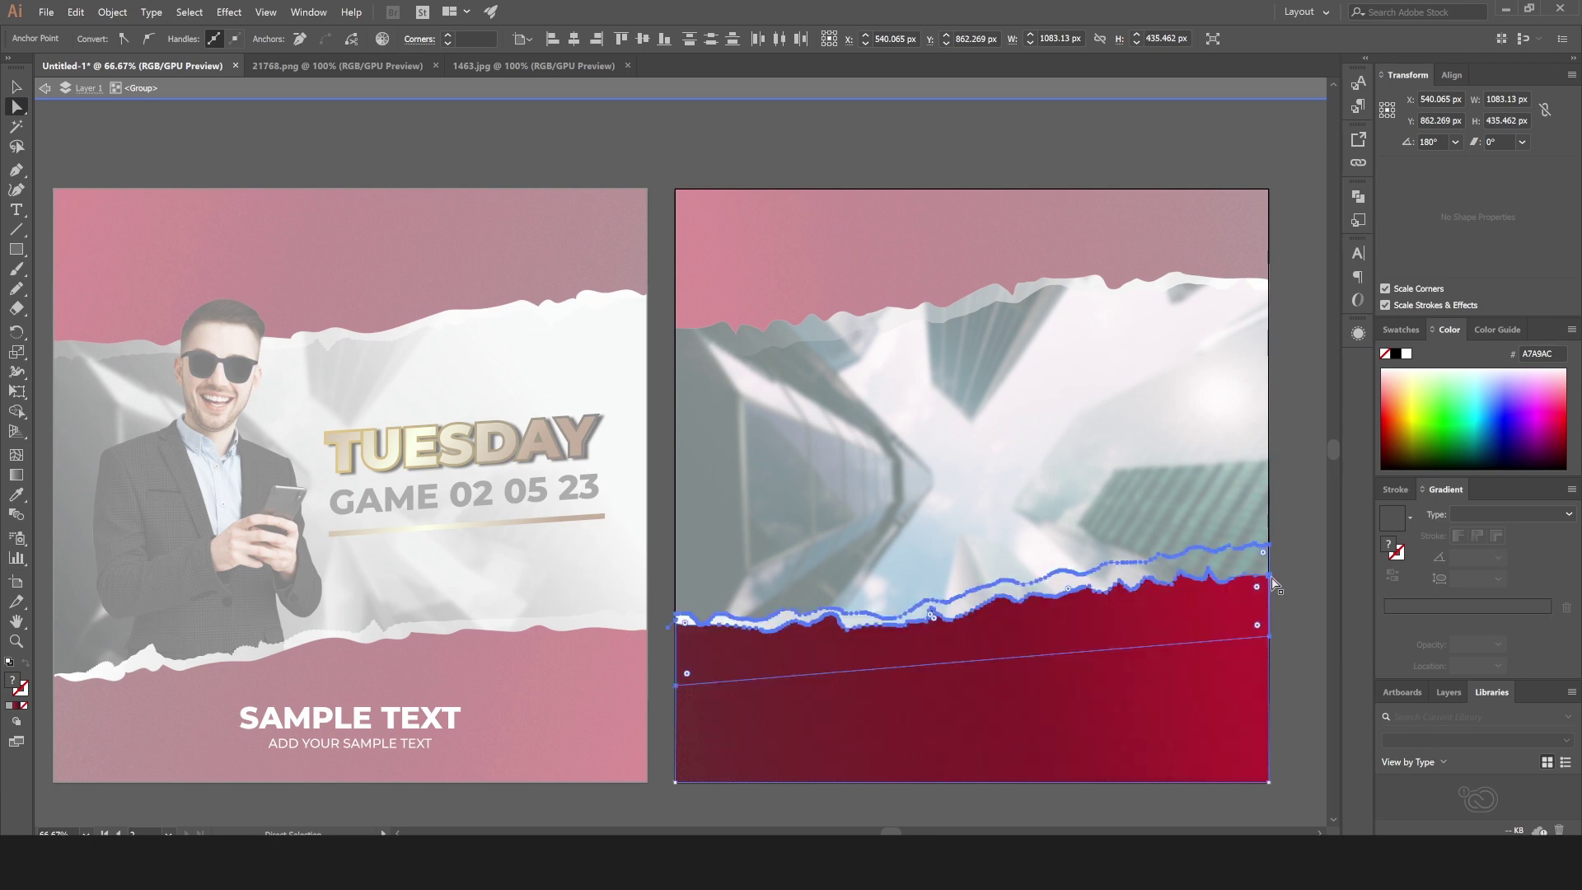
key("Down")
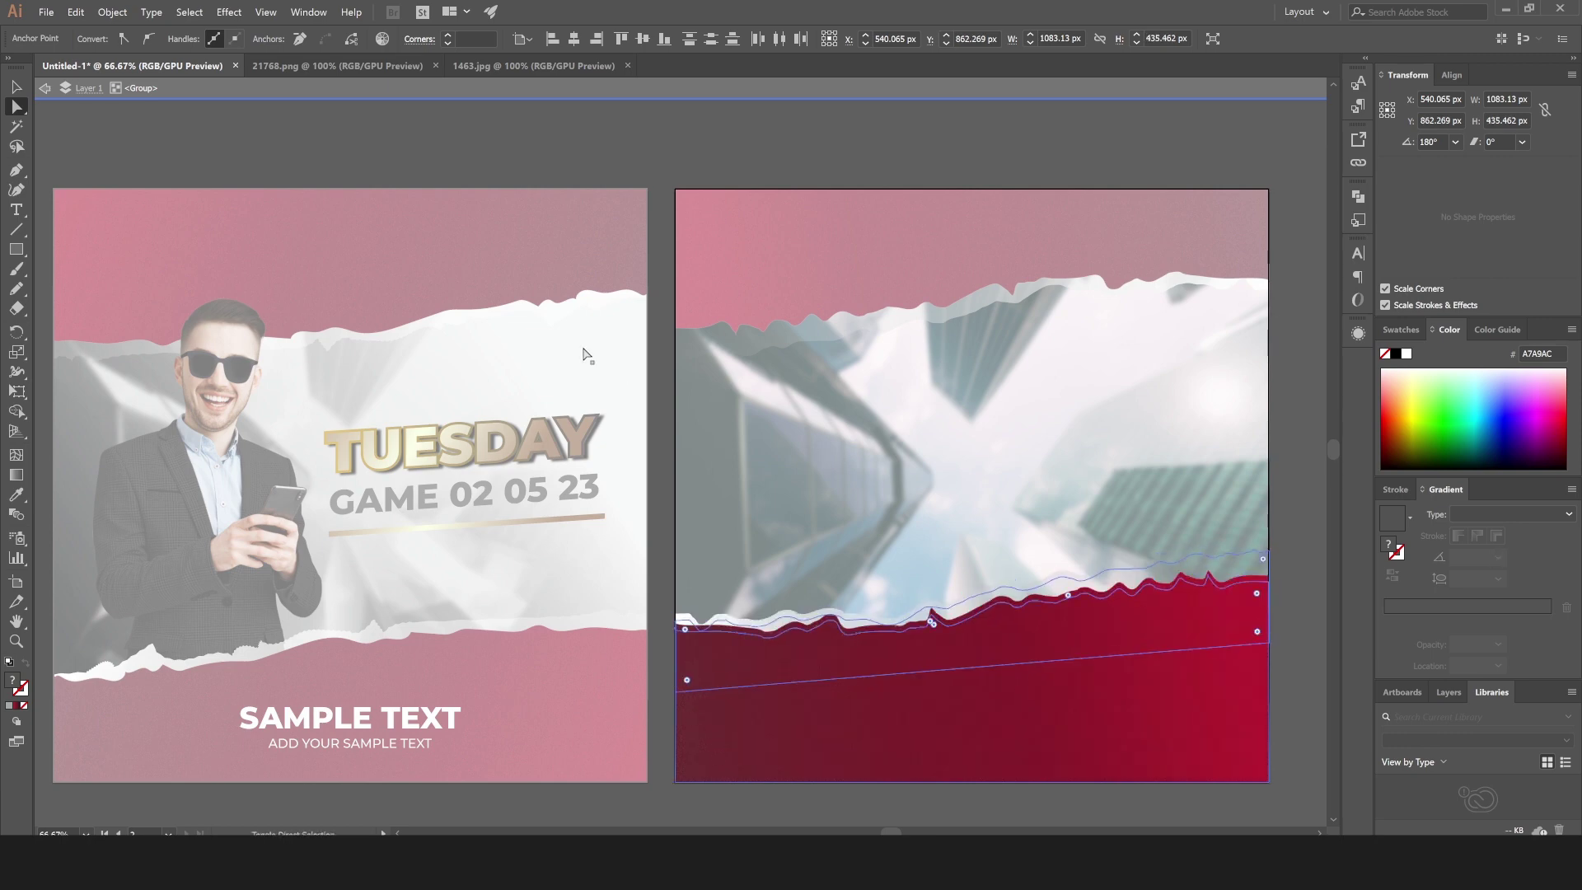
left_click(15, 87)
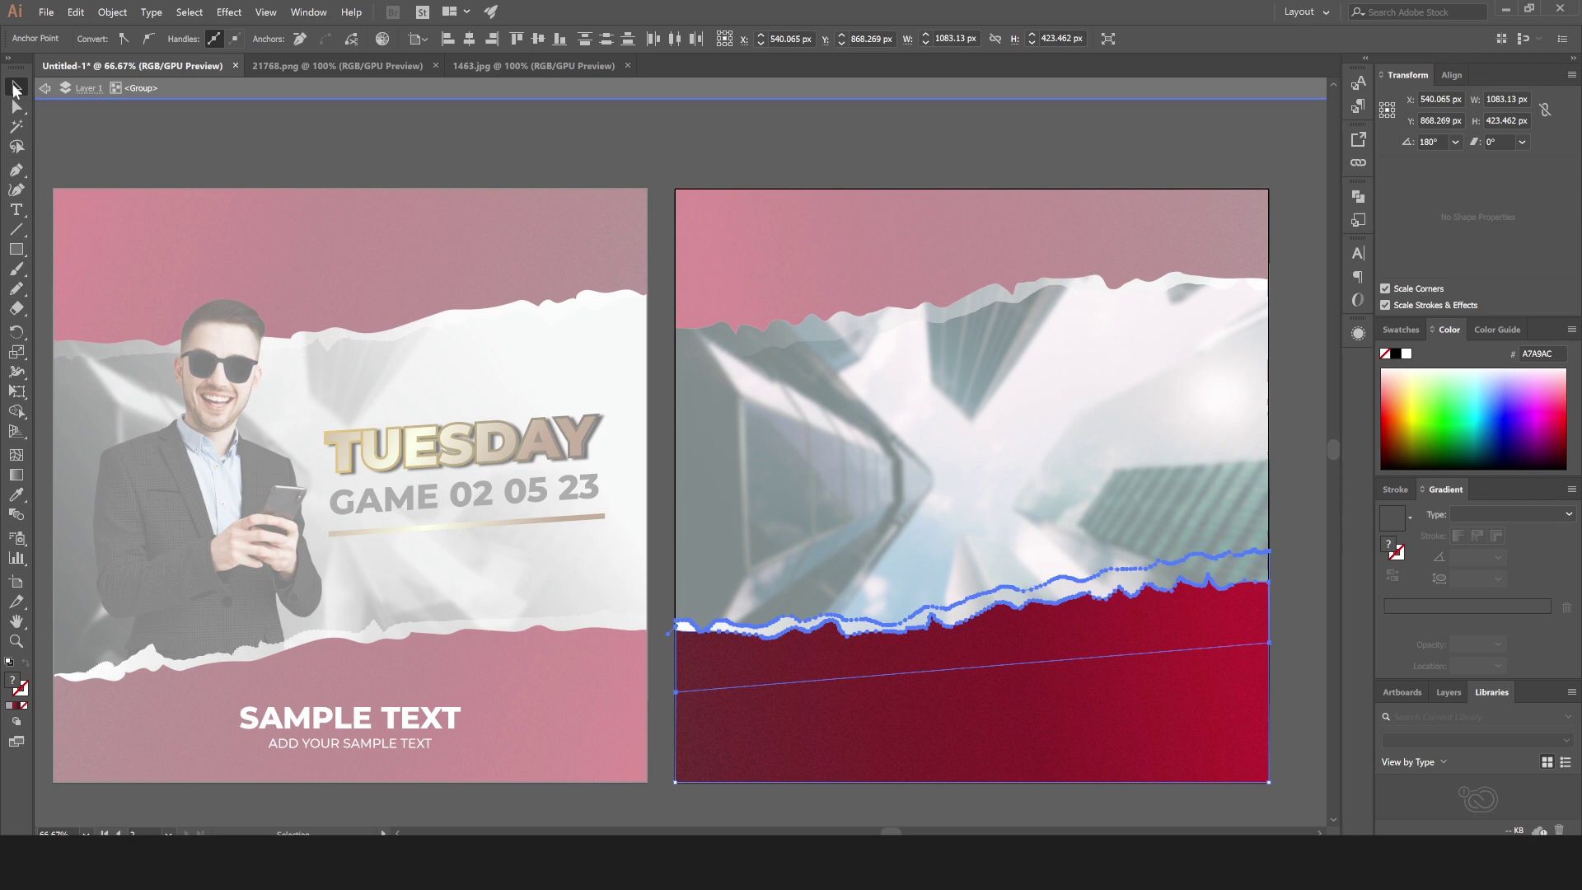
double_click(195, 166)
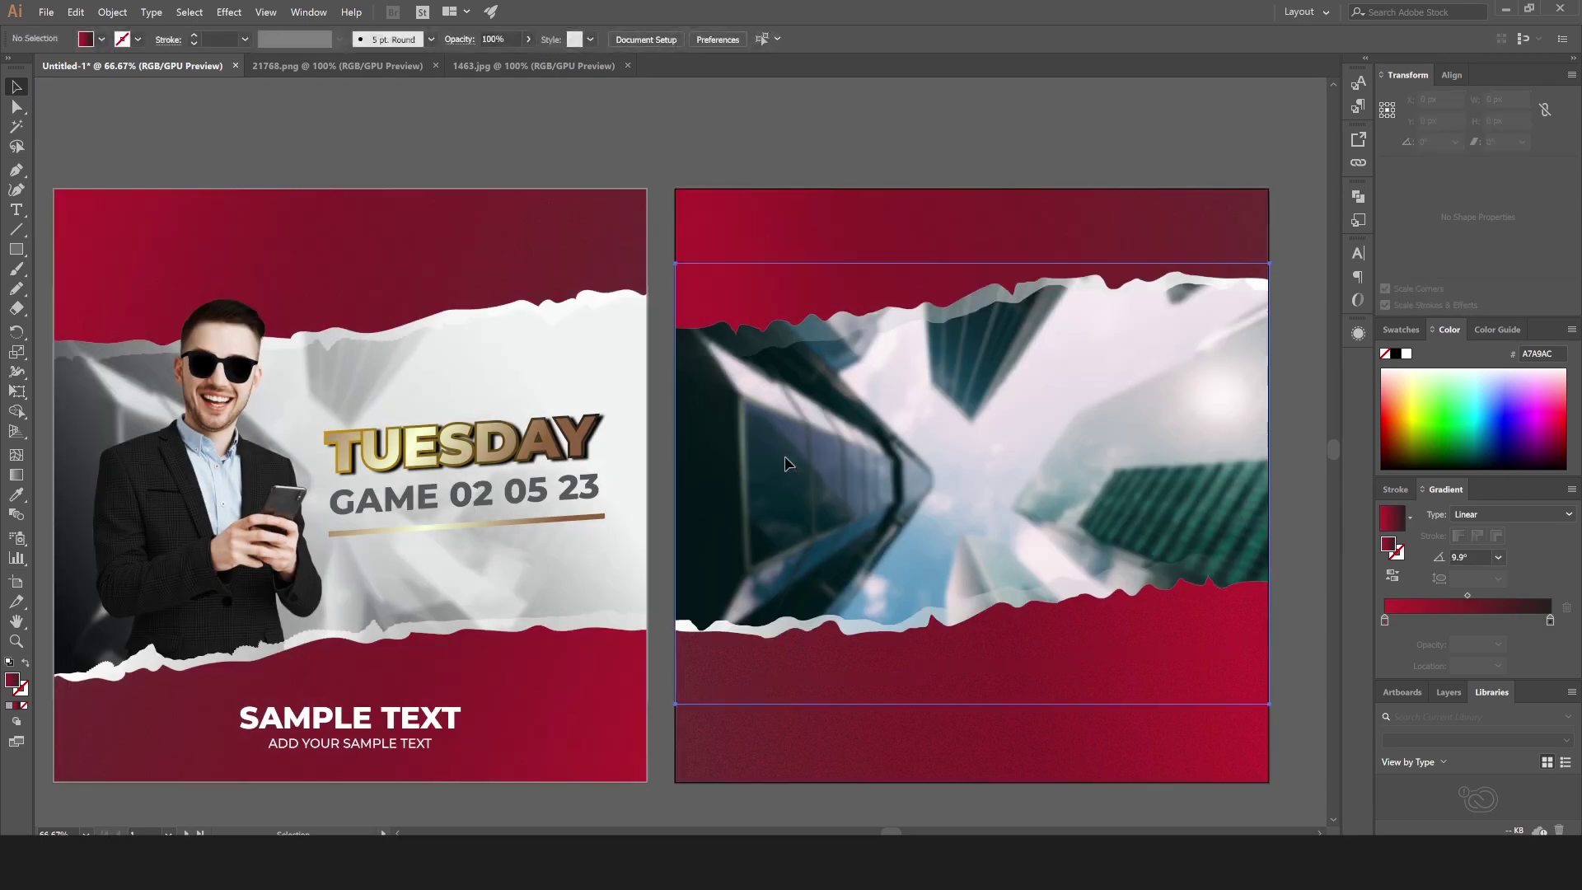
Close the 1463.jpg document and draw a rectangle about 1078 × 664 px over the blurred photo.
left_click(616, 72)
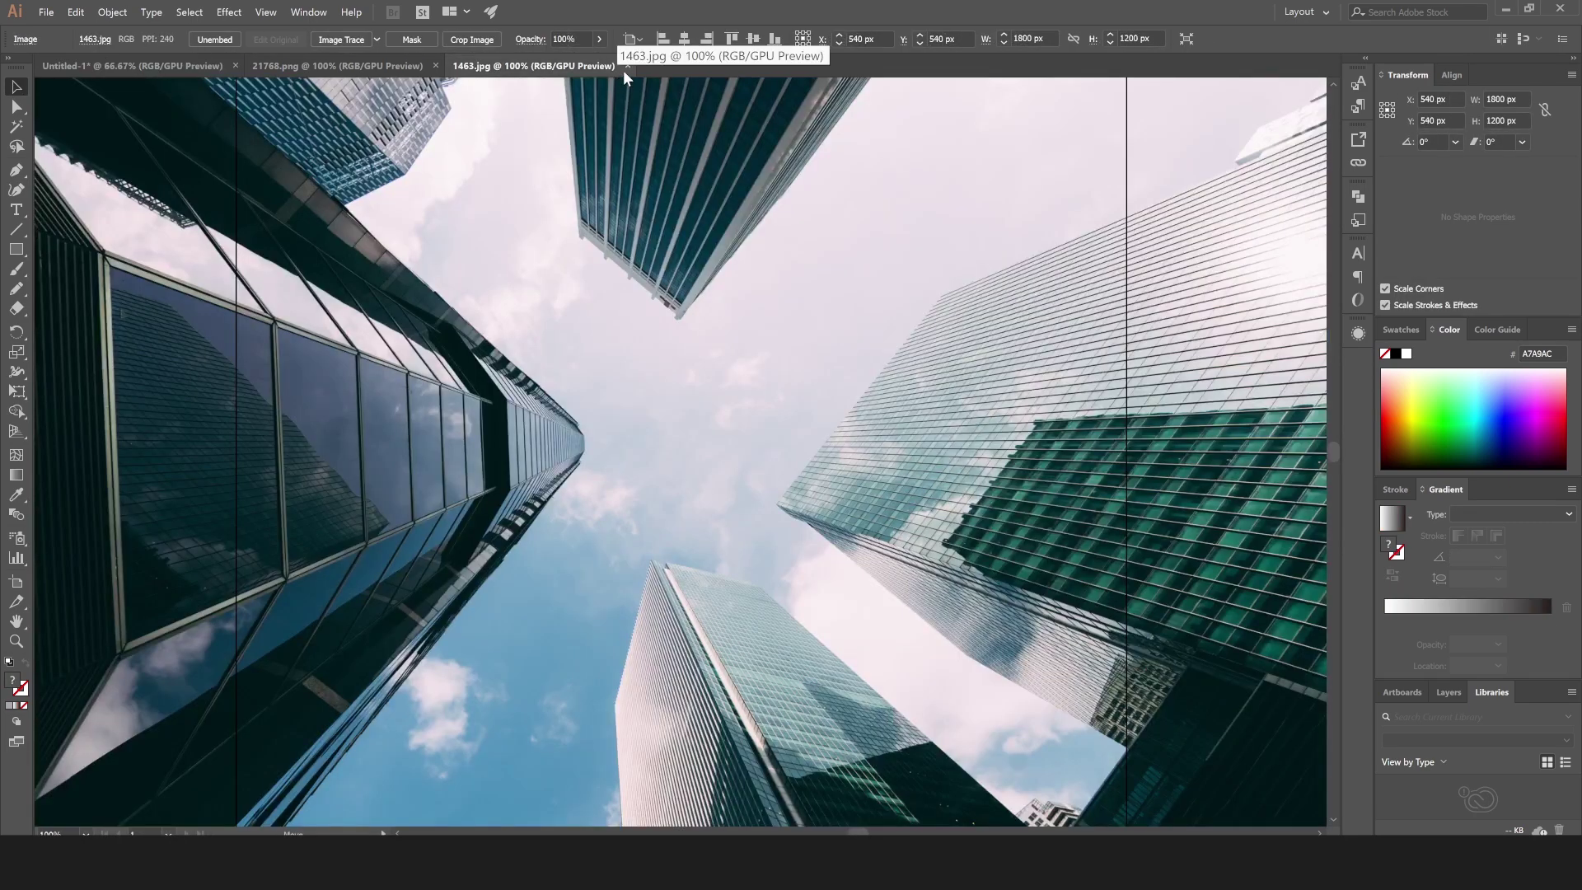
left_click(627, 66)
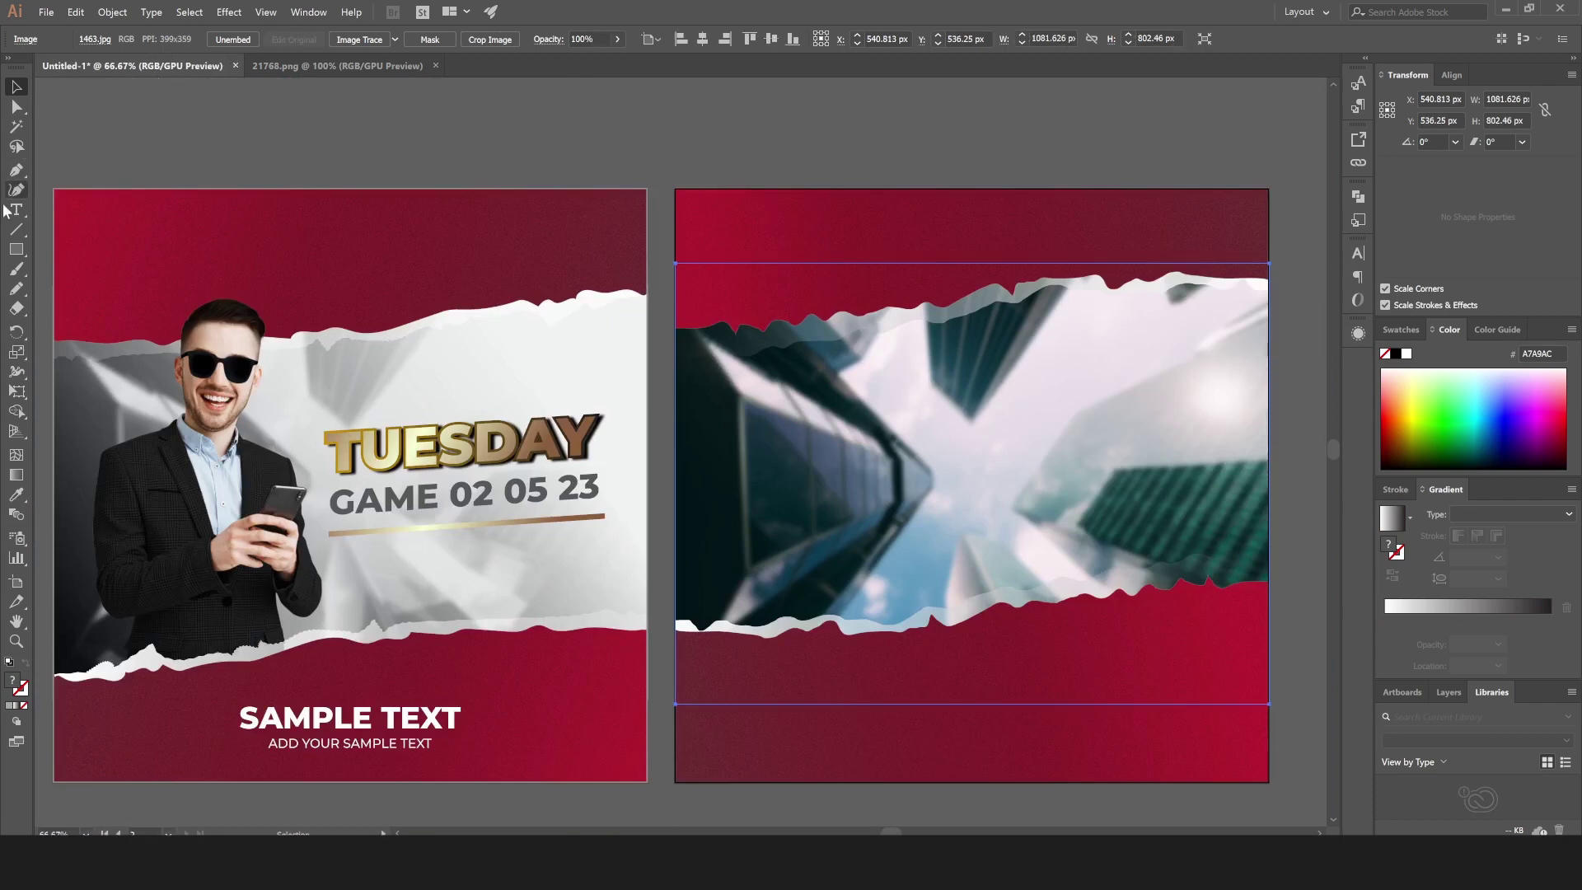
left_click(16, 248)
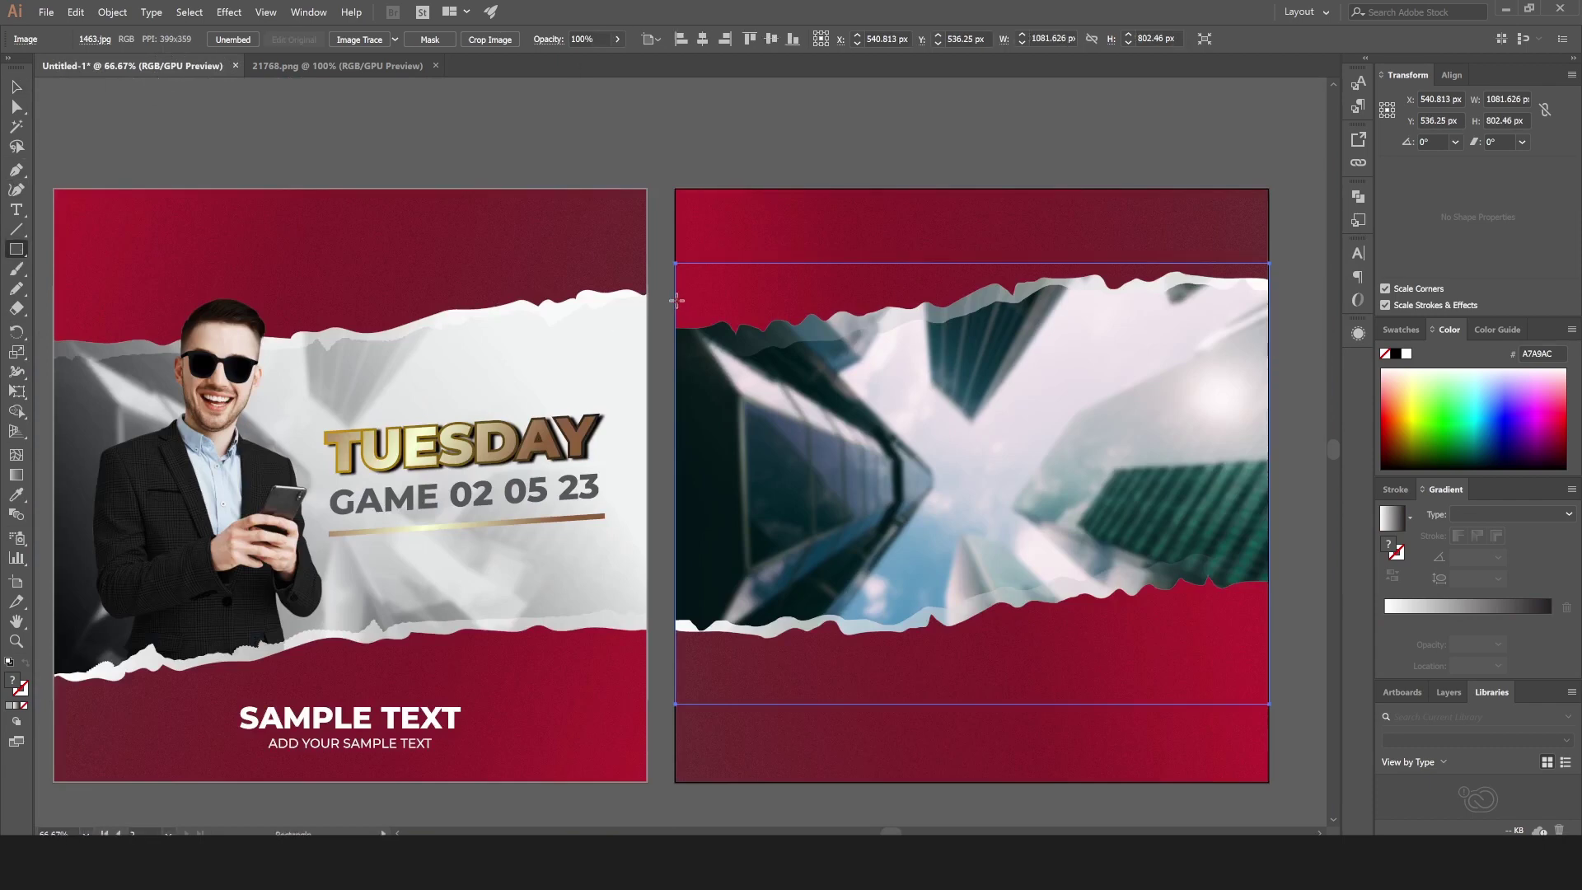
left_click_drag(675, 292, 1267, 657)
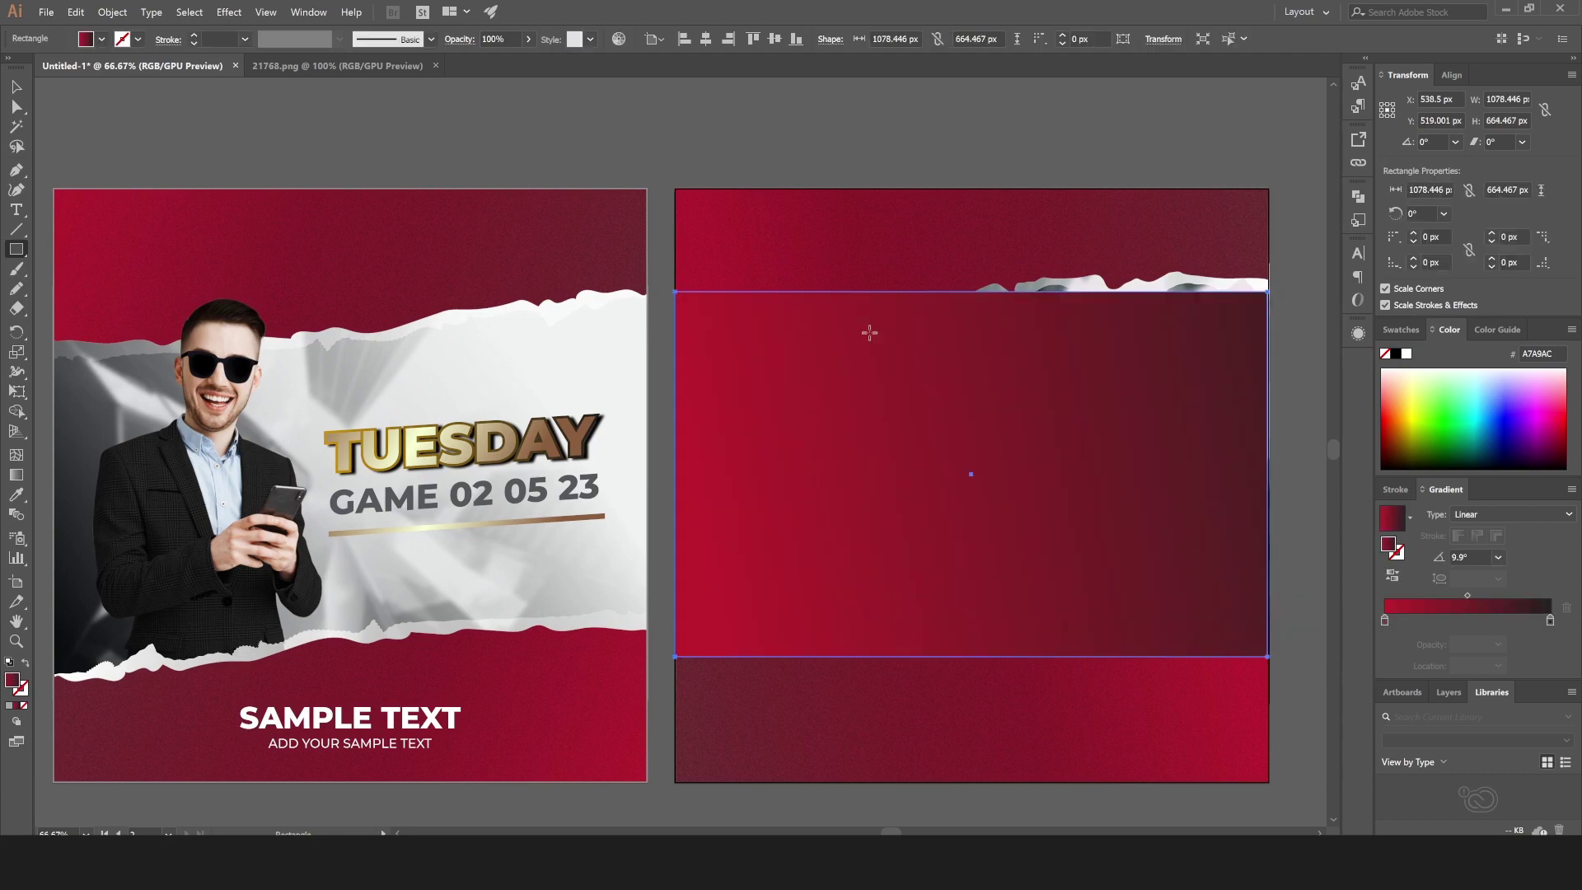
left_click(16, 86)
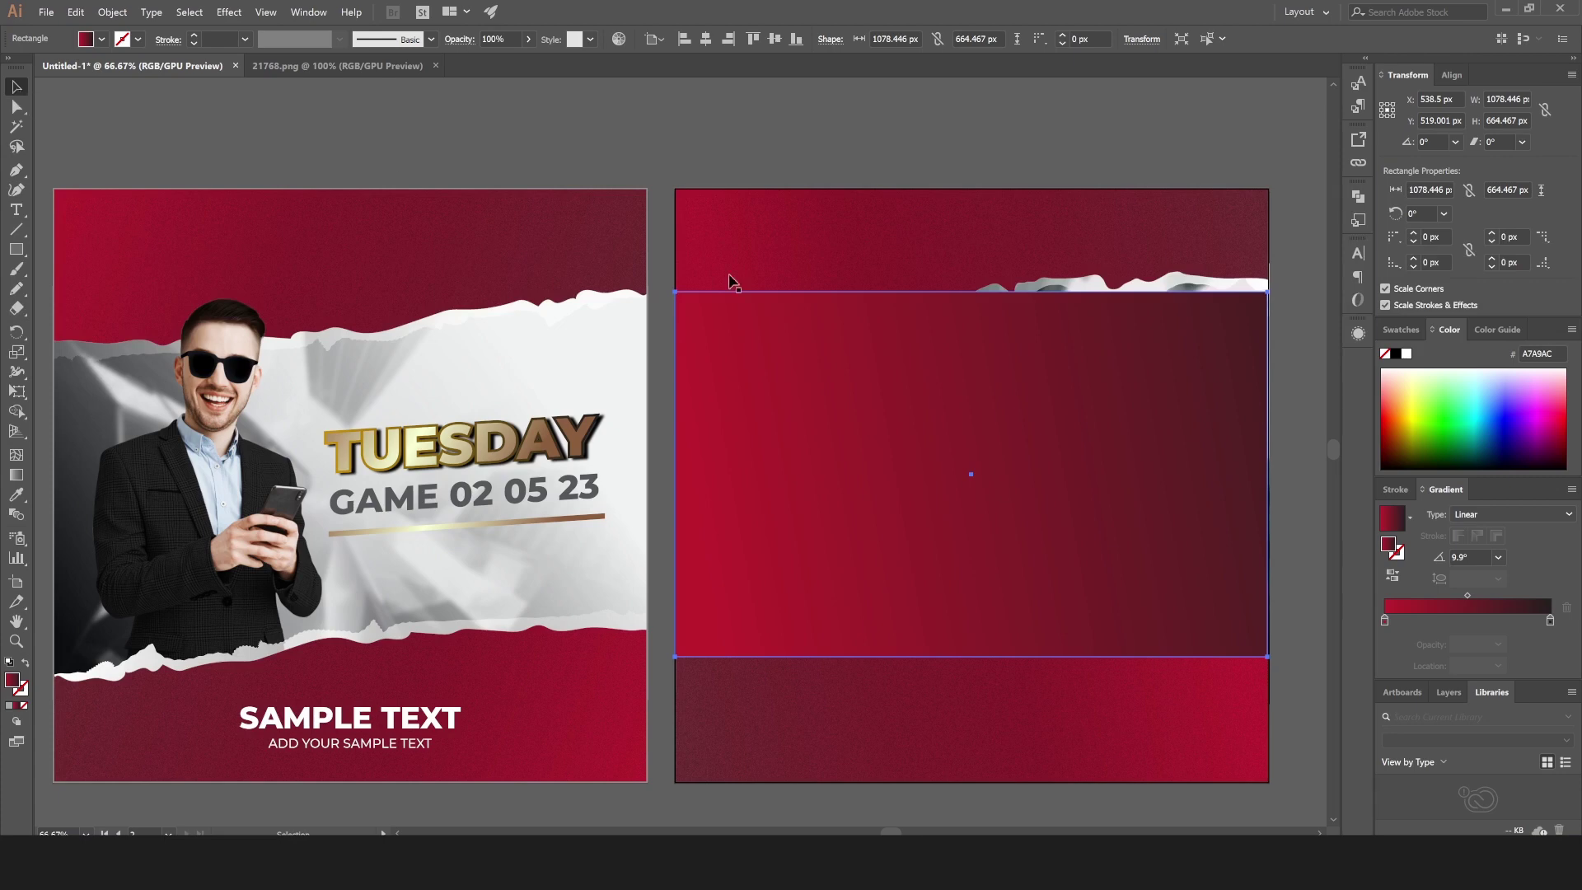
Stretch the rectangle to about 1081 × 700 px so it spans the artboard's width and covers the upper torn edge.
left_click(17, 391)
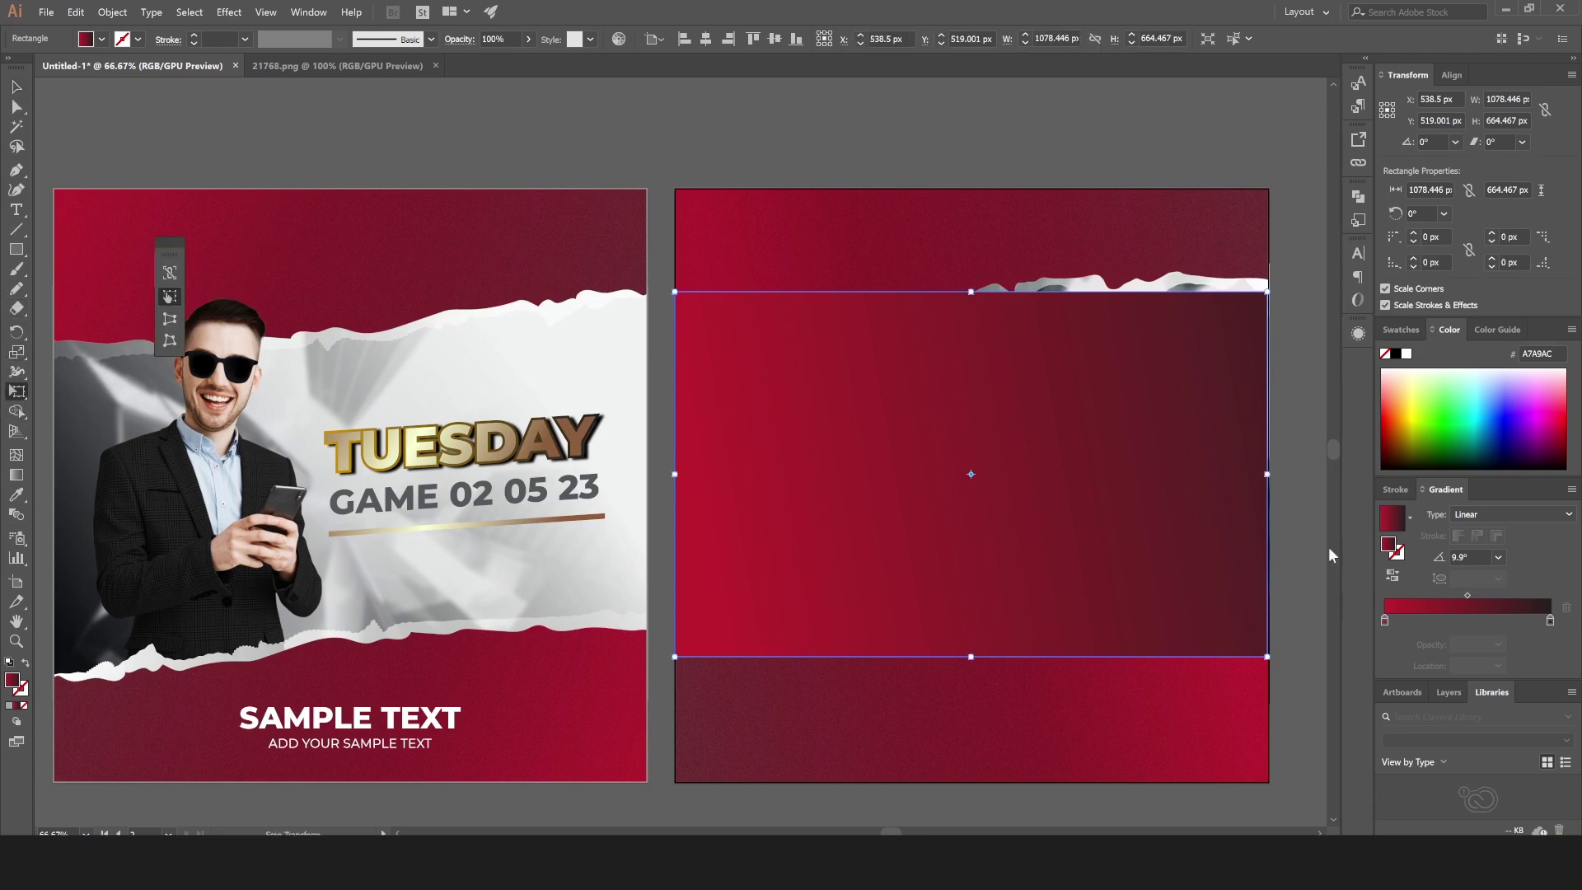
left_click_drag(1268, 474, 1272, 475)
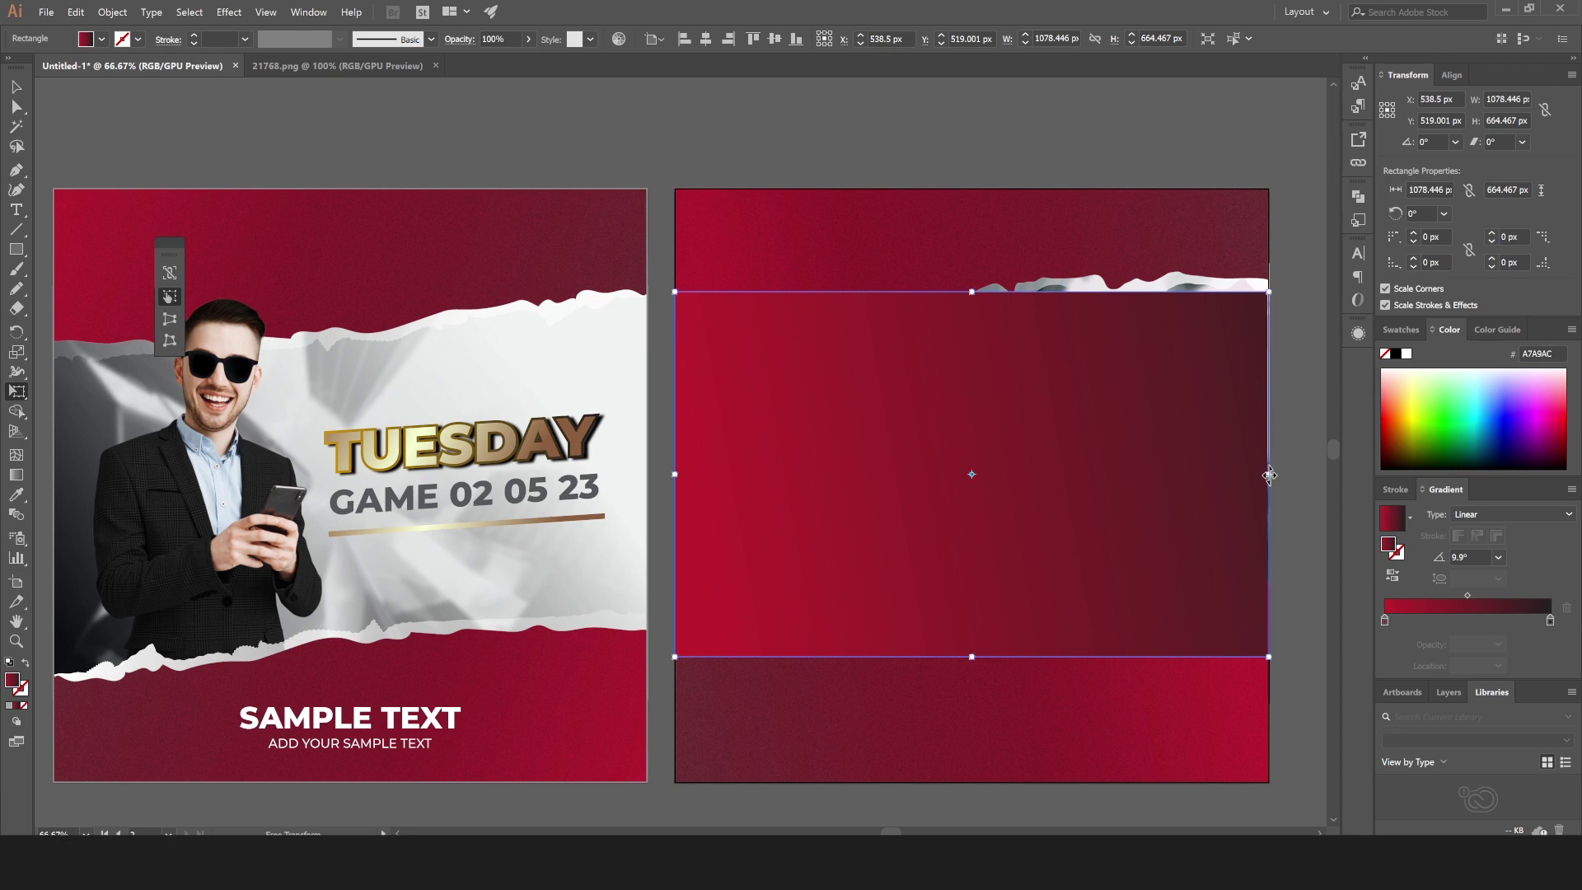
mouse_move(968, 292)
left_mouse_down()
mouse_move(964, 240)
mouse_move(970, 272)
left_mouse_up()
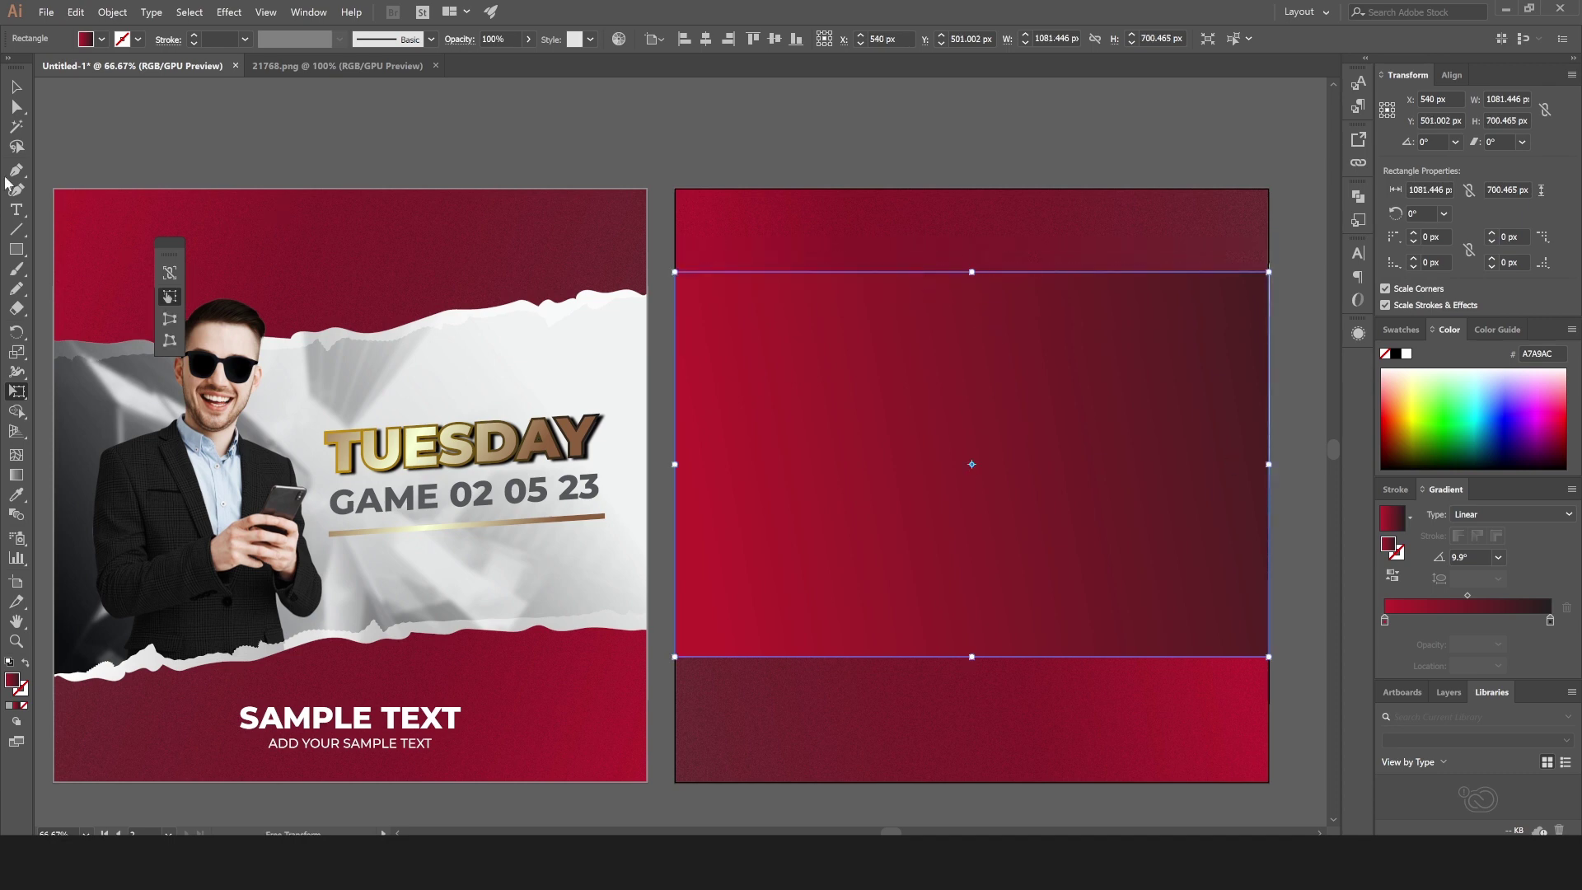
left_click(16, 86)
Fill the rectangle with the white-to-black gradient swatch and reverse the gradient so its dark end is on the left.
left_click(102, 39)
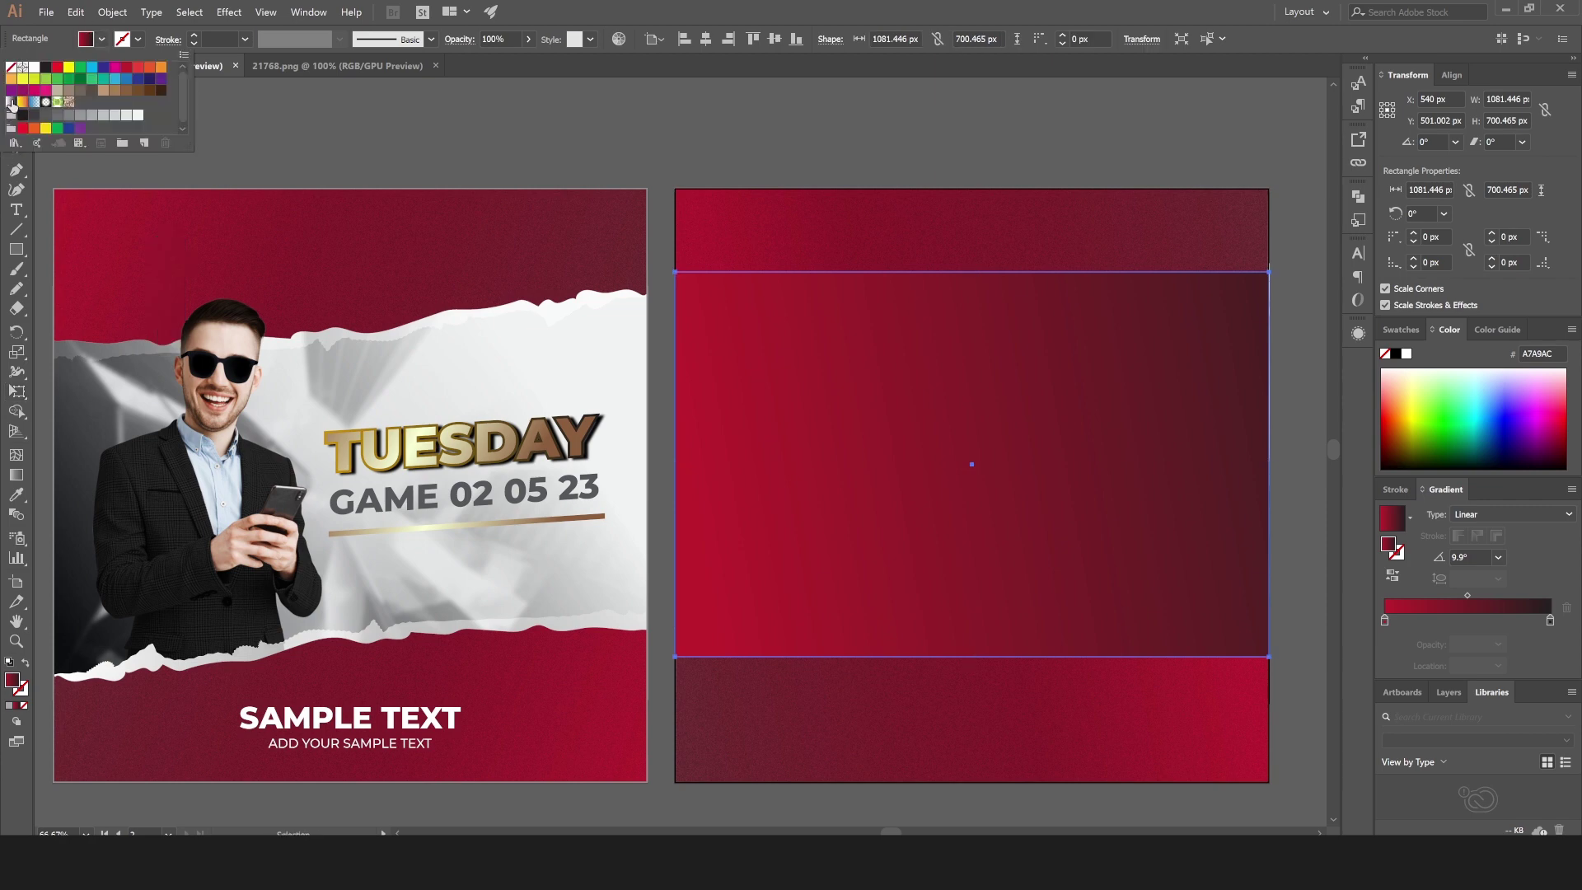
left_click(12, 102)
left_click(844, 452)
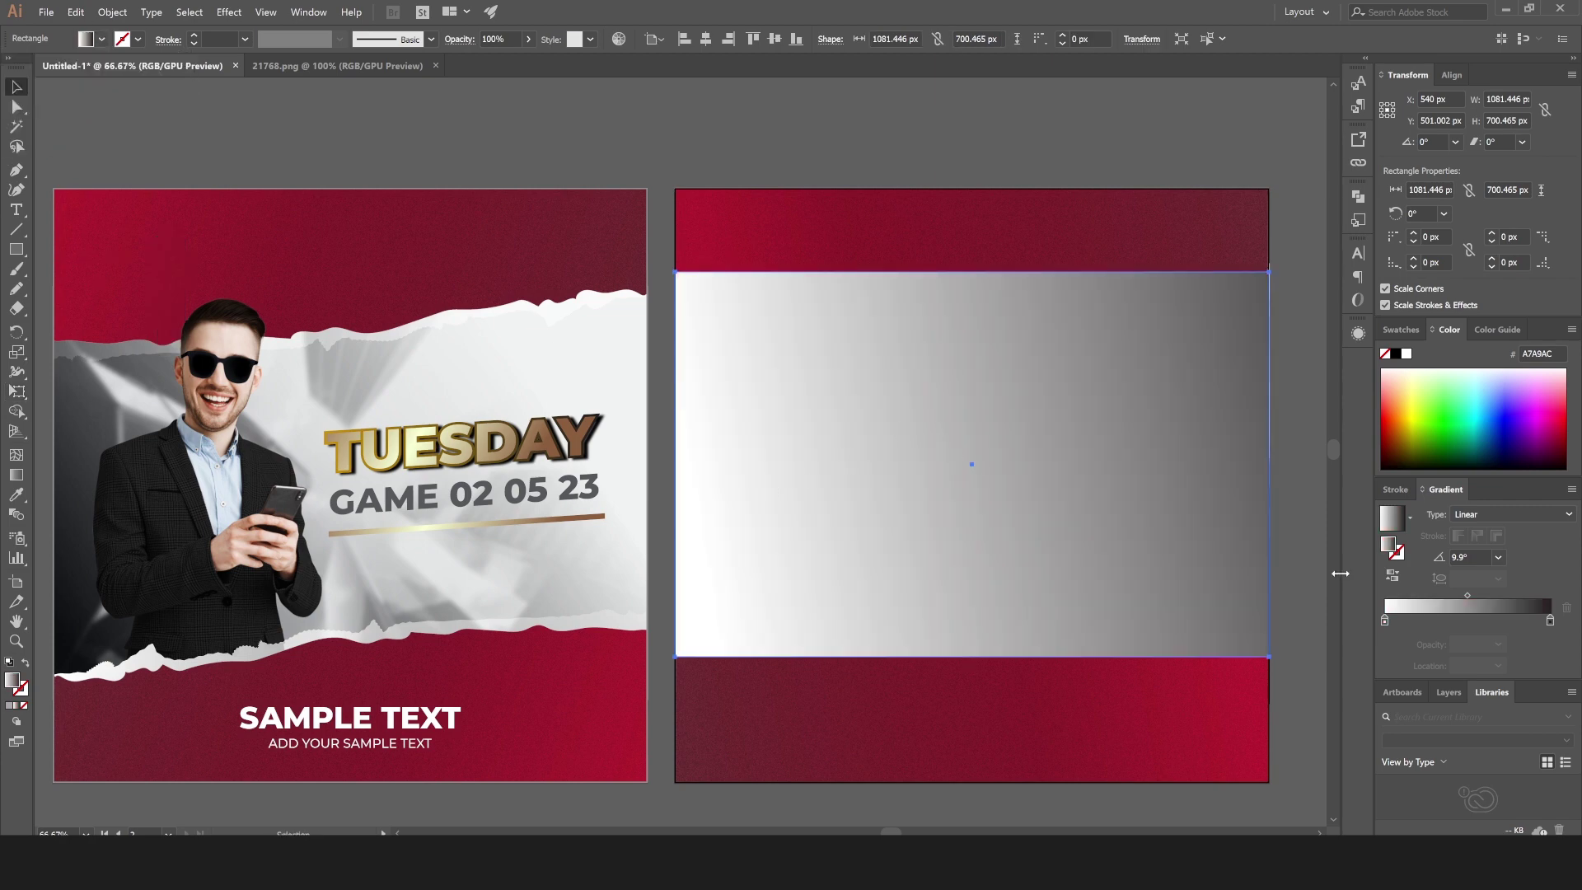
left_click(1394, 574)
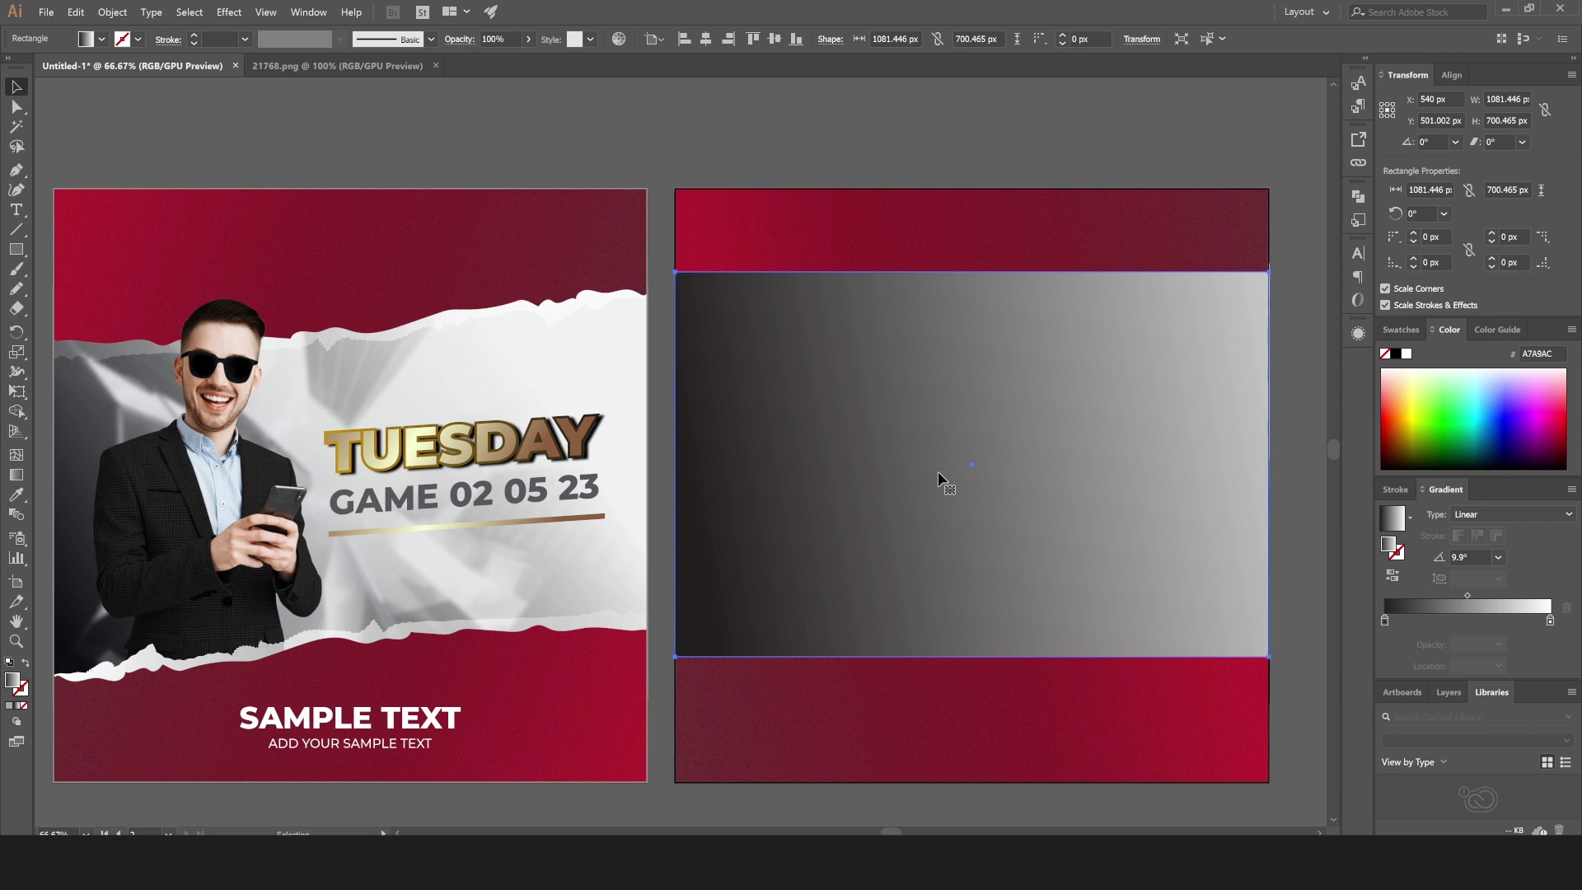
left_click(1291, 470)
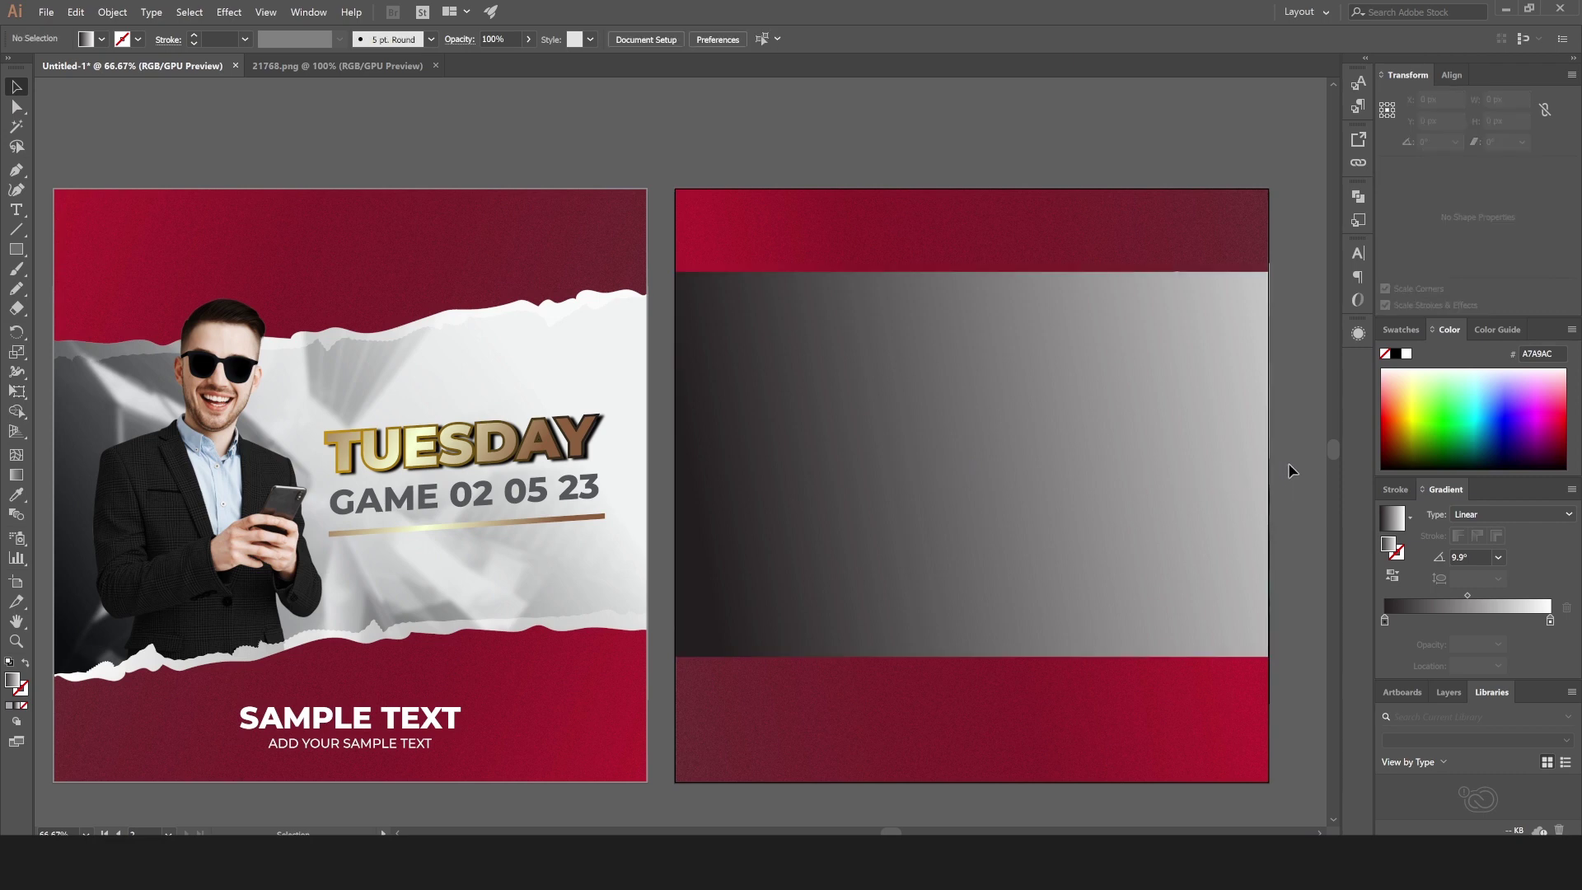
Send the gradient rectangle and the blurred photo together to the back, behind both torn-paper groups.
left_click(1085, 467)
right_click(1075, 467)
mouse_move(618, 473)
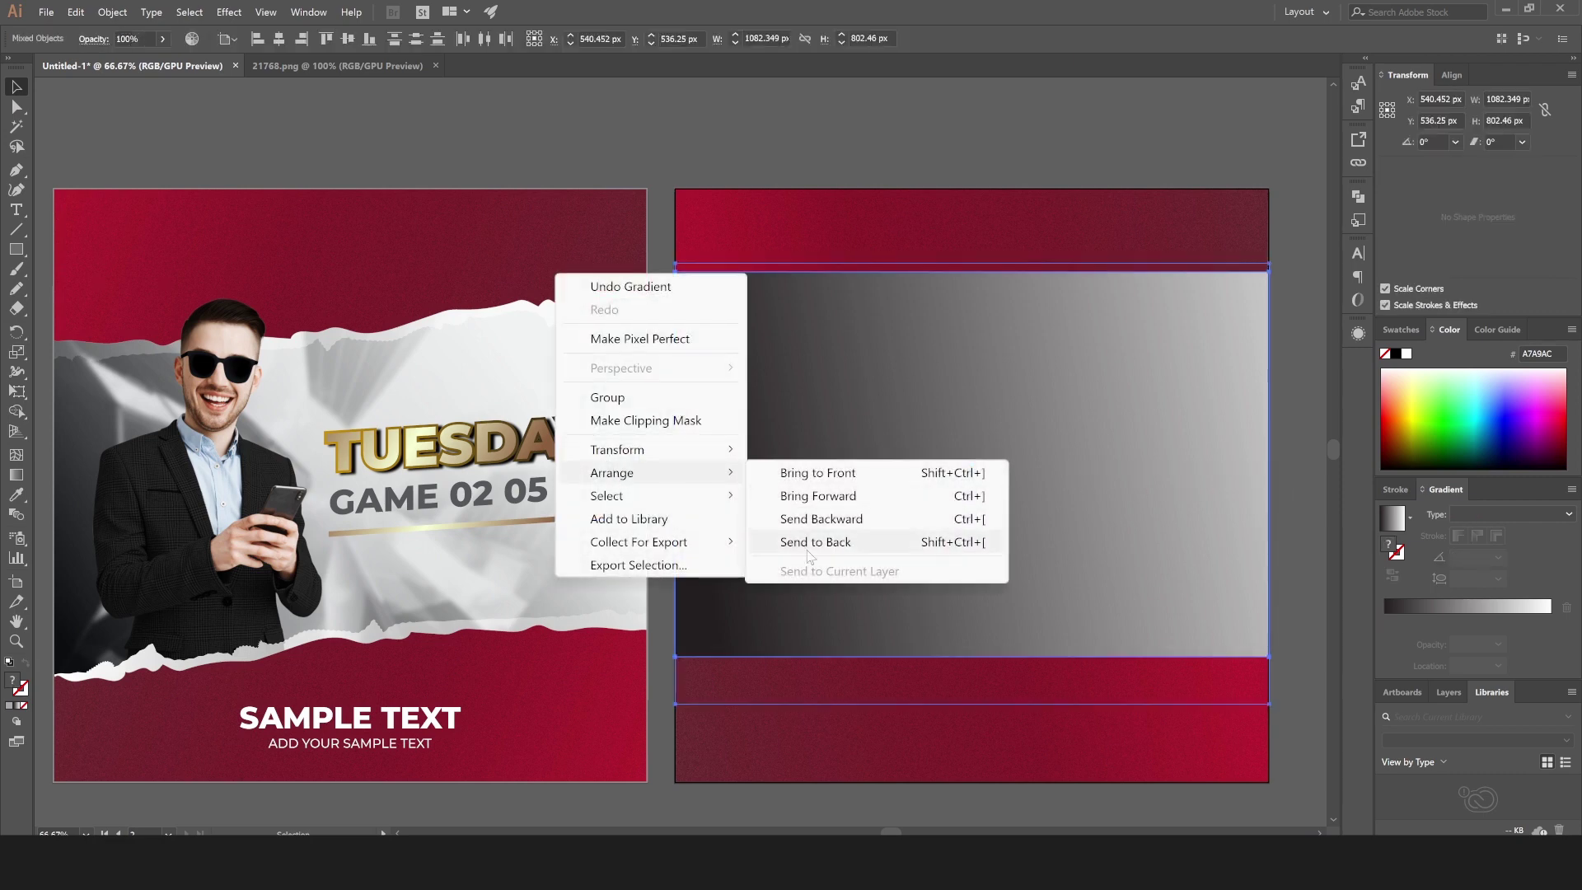
left_click(823, 546)
left_click(720, 135)
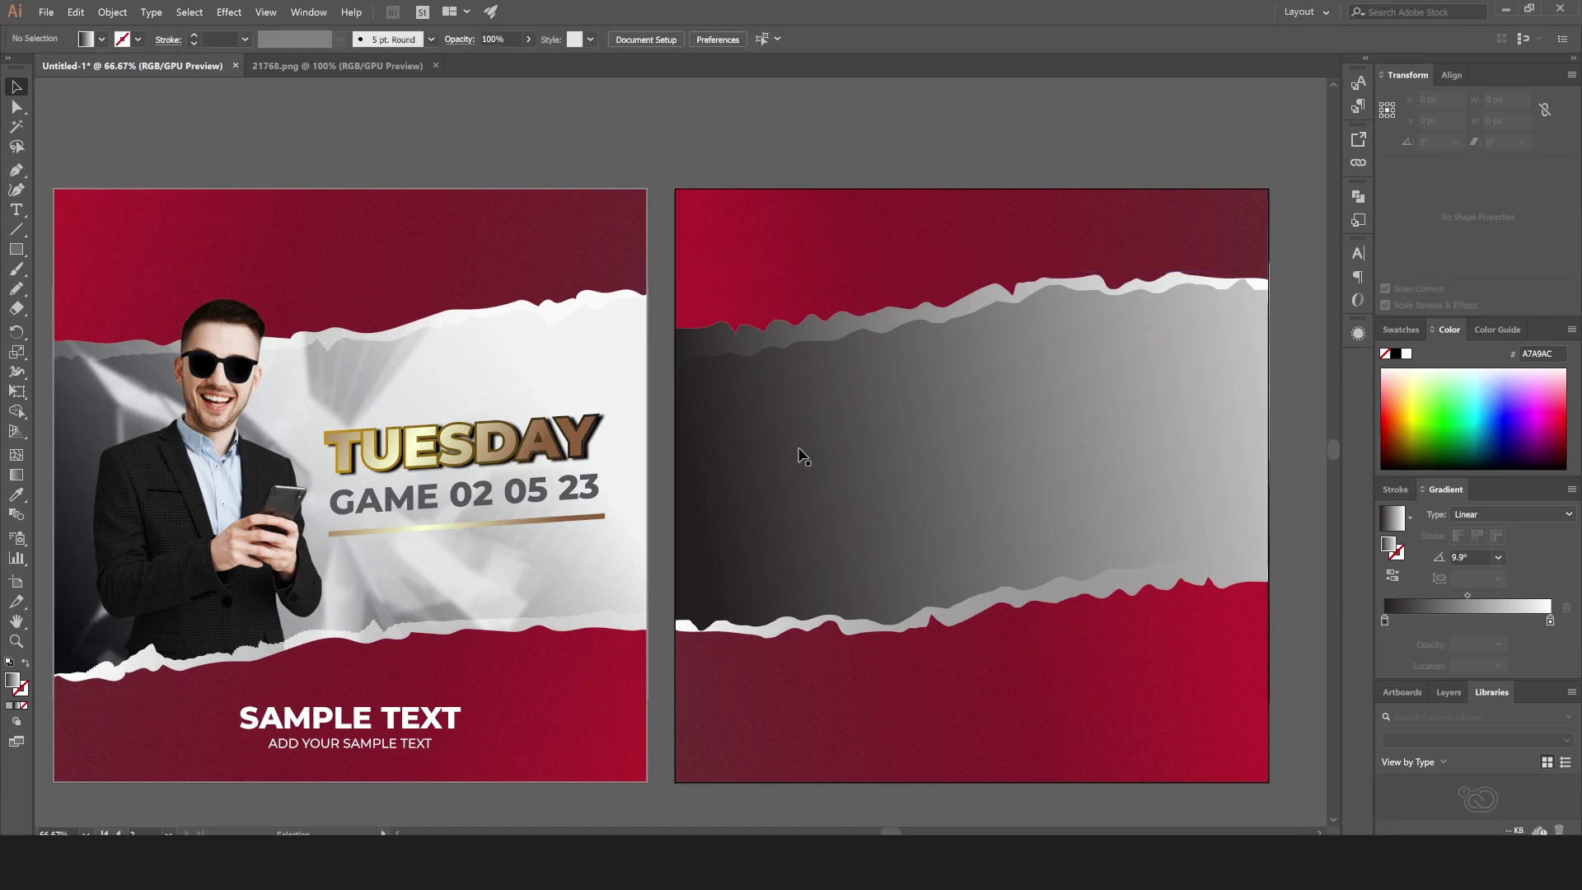
Set the gradient rectangle's blending mode to Color over the blurred photo.
left_click(810, 467)
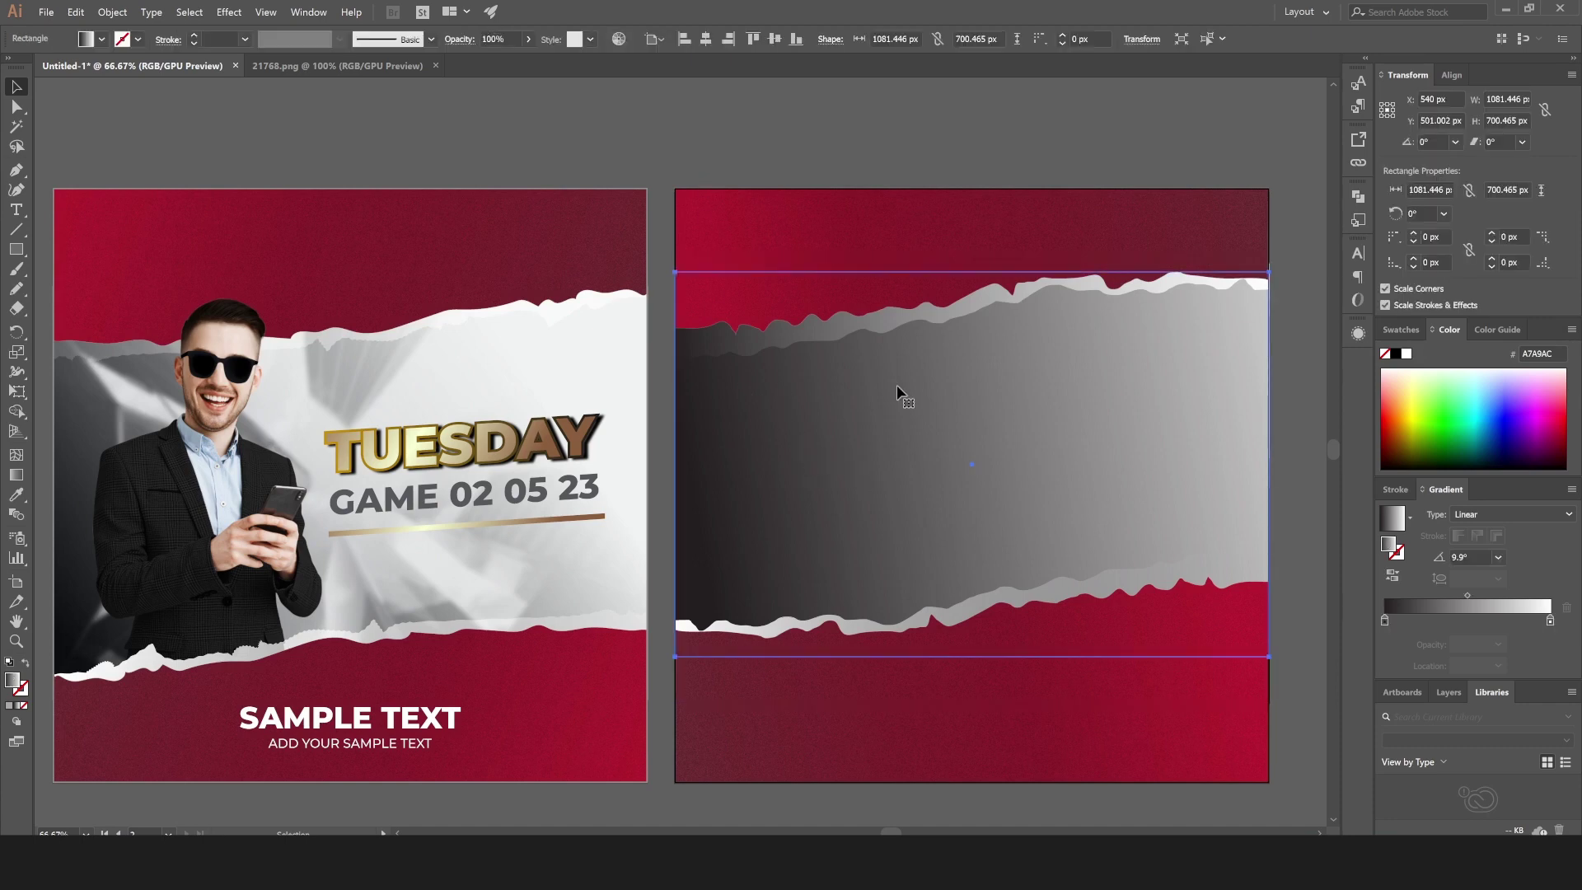
left_click(1359, 333)
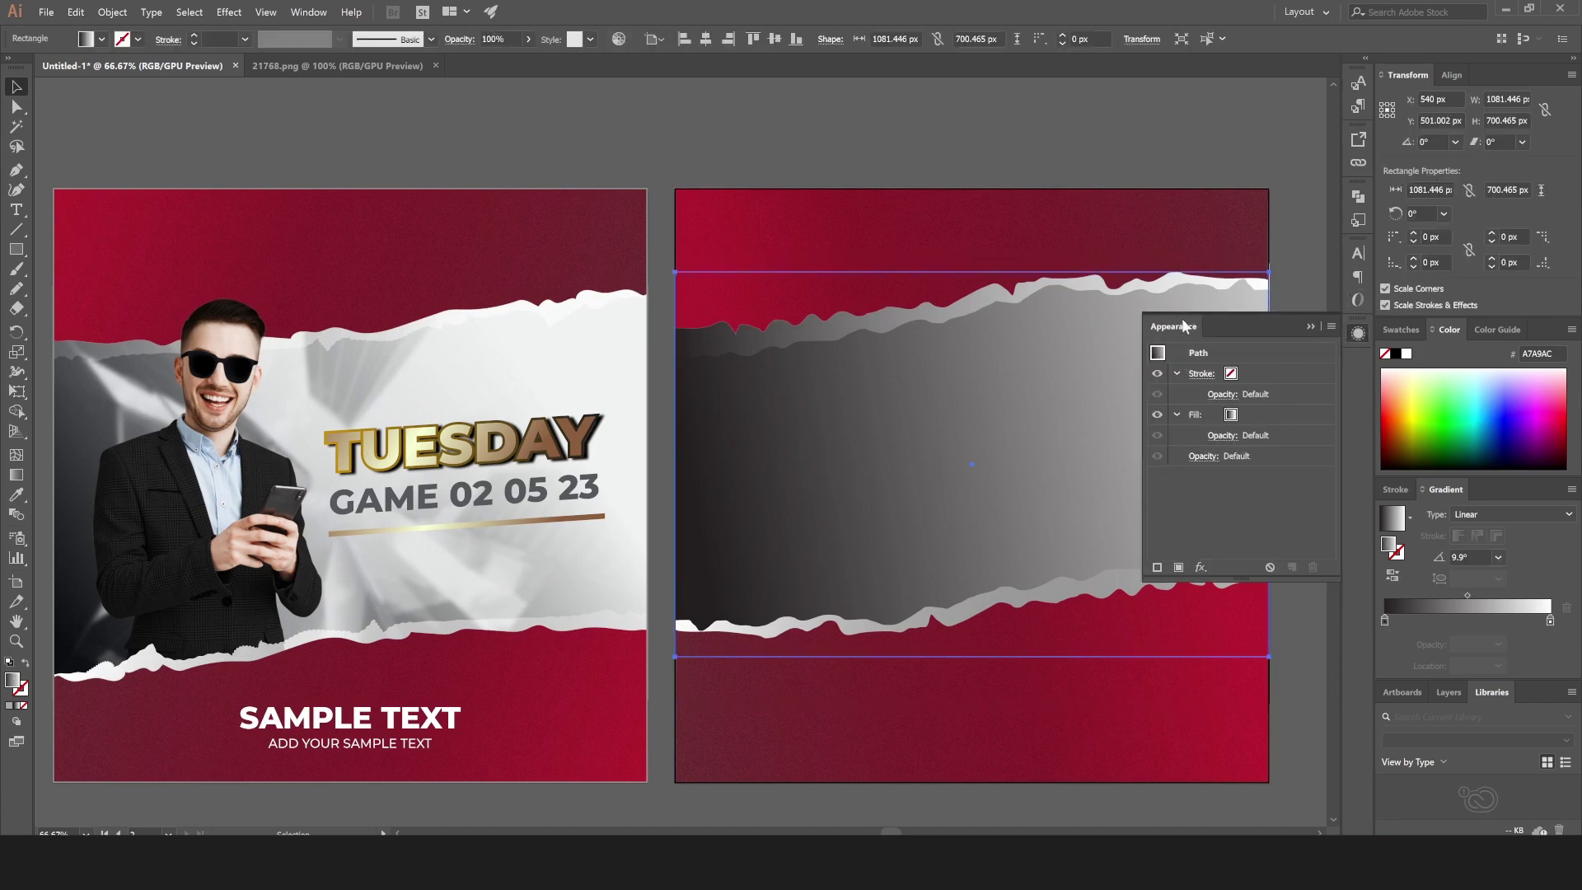
left_click(1203, 458)
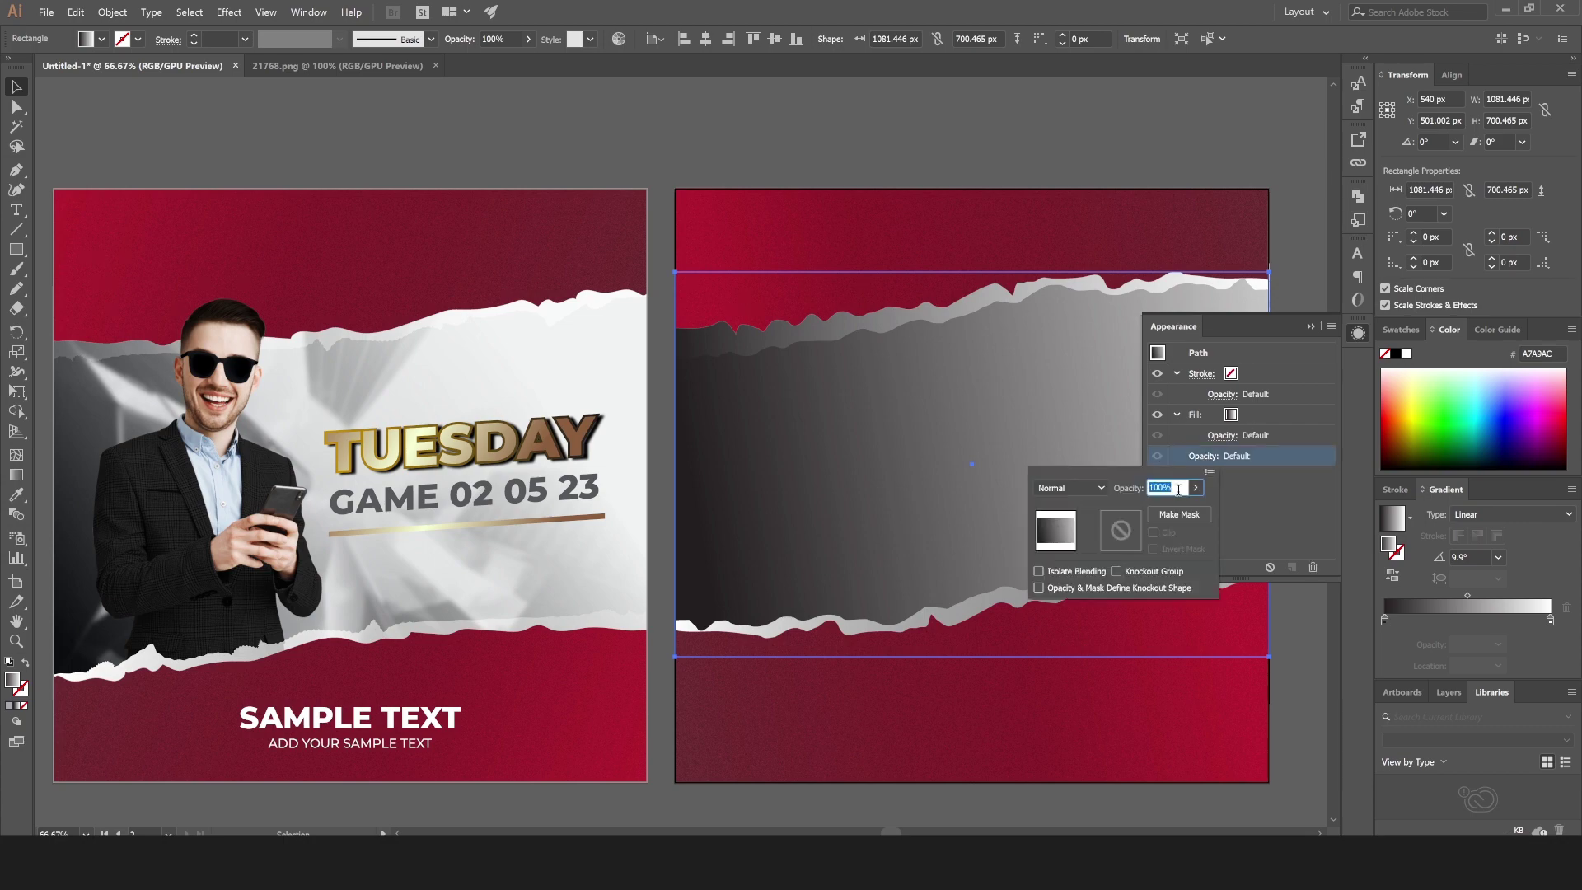
left_click(1071, 487)
left_click(1063, 779)
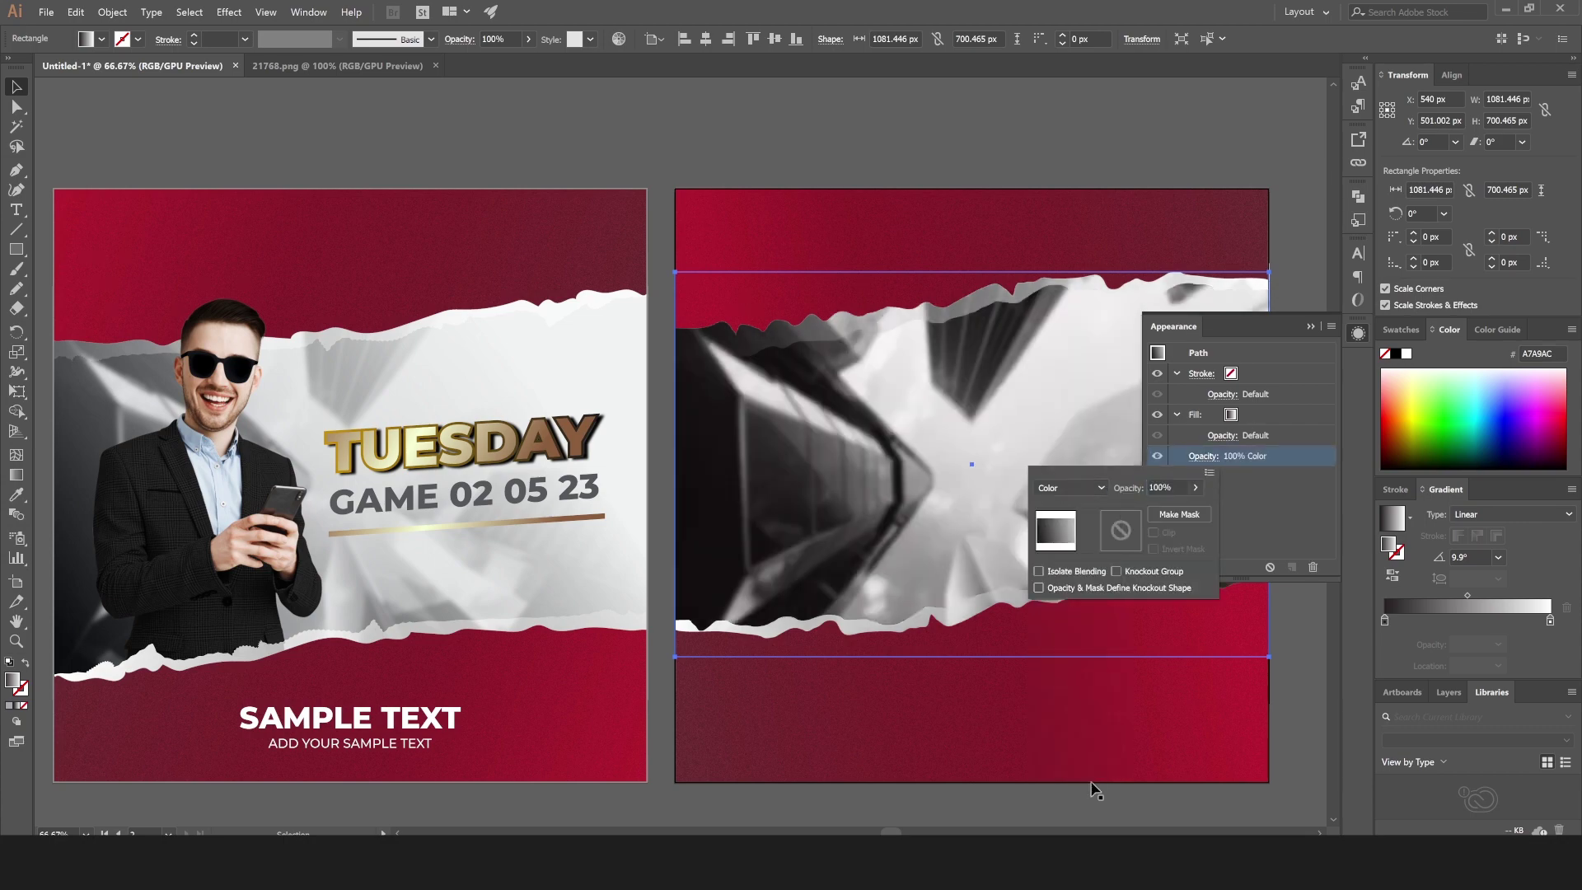
Duplicate the gradient rectangle in place, directly over the original.
left_click(1312, 322)
left_click(1312, 328)
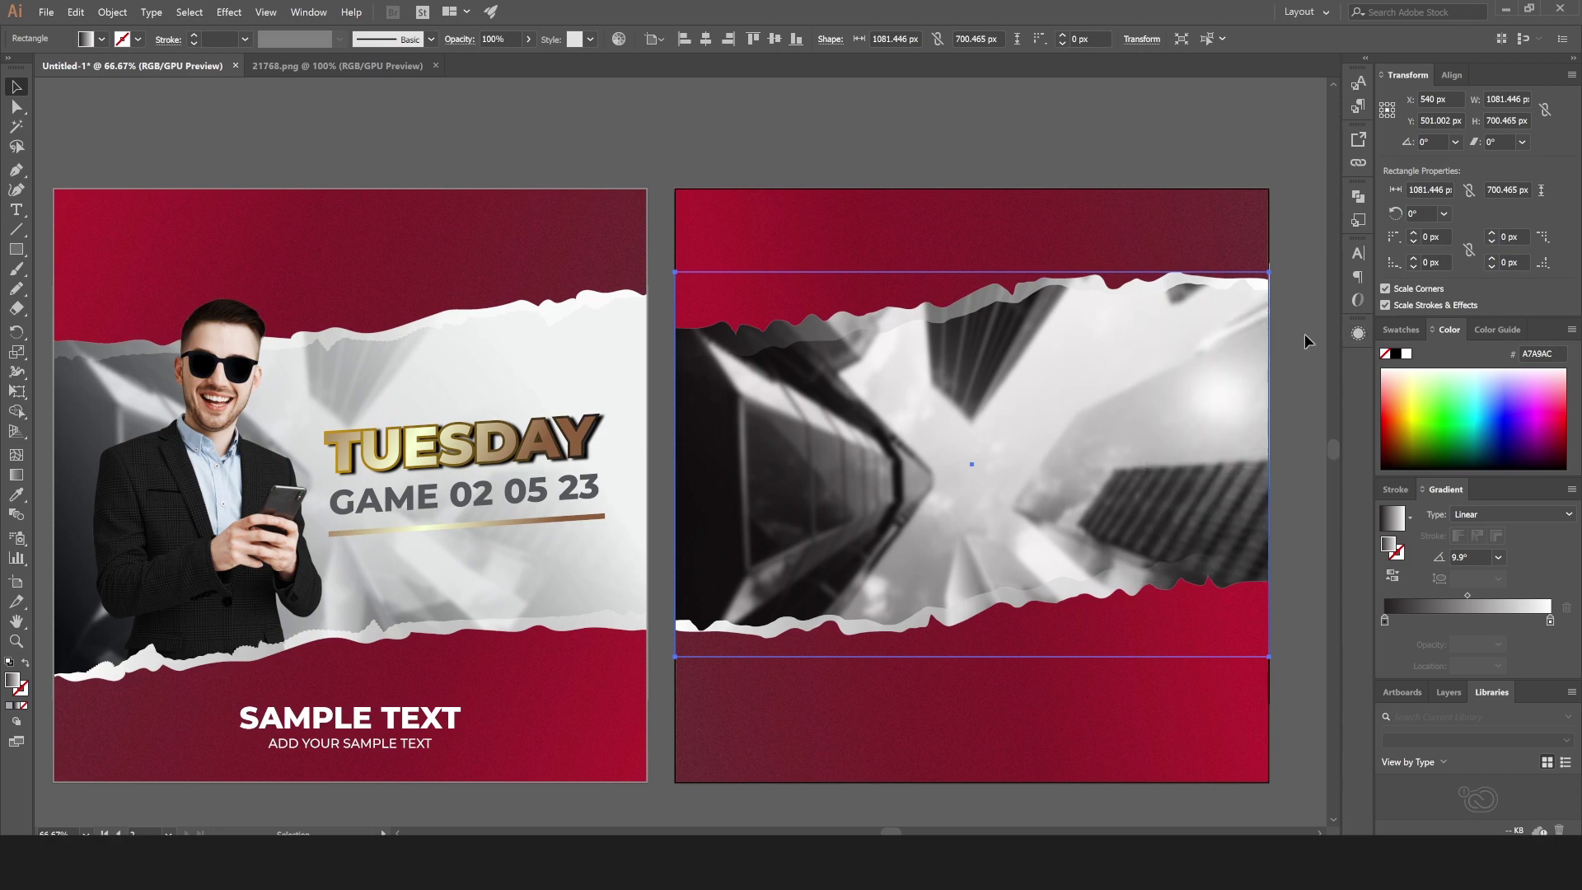
left_click(1304, 334)
left_click(1001, 428)
left_click(75, 11)
left_click(121, 110)
left_click(75, 11)
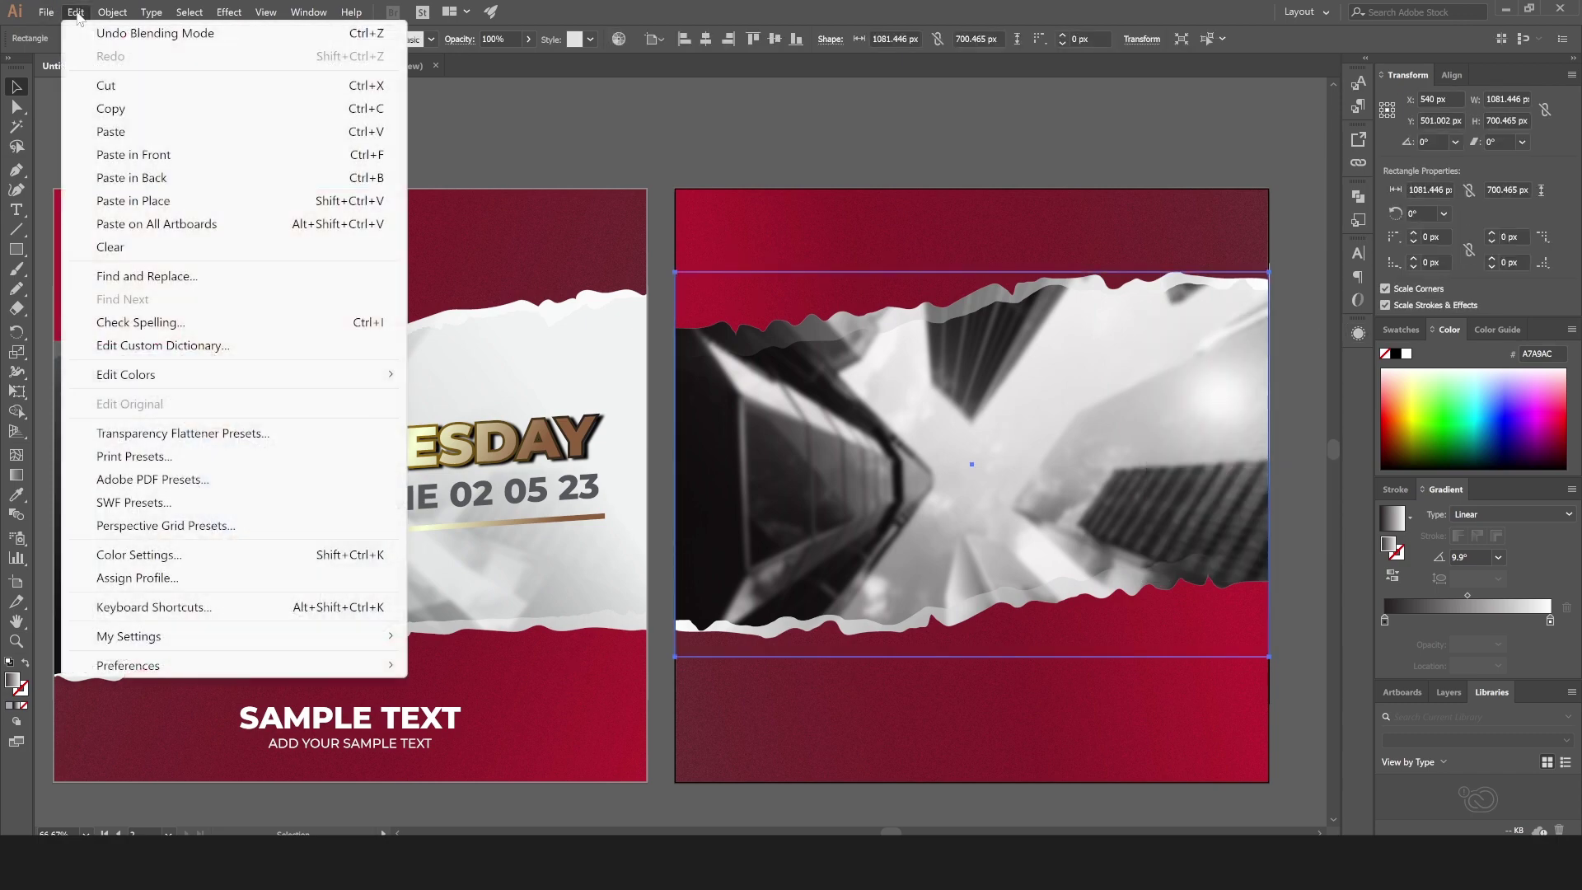
left_click(132, 201)
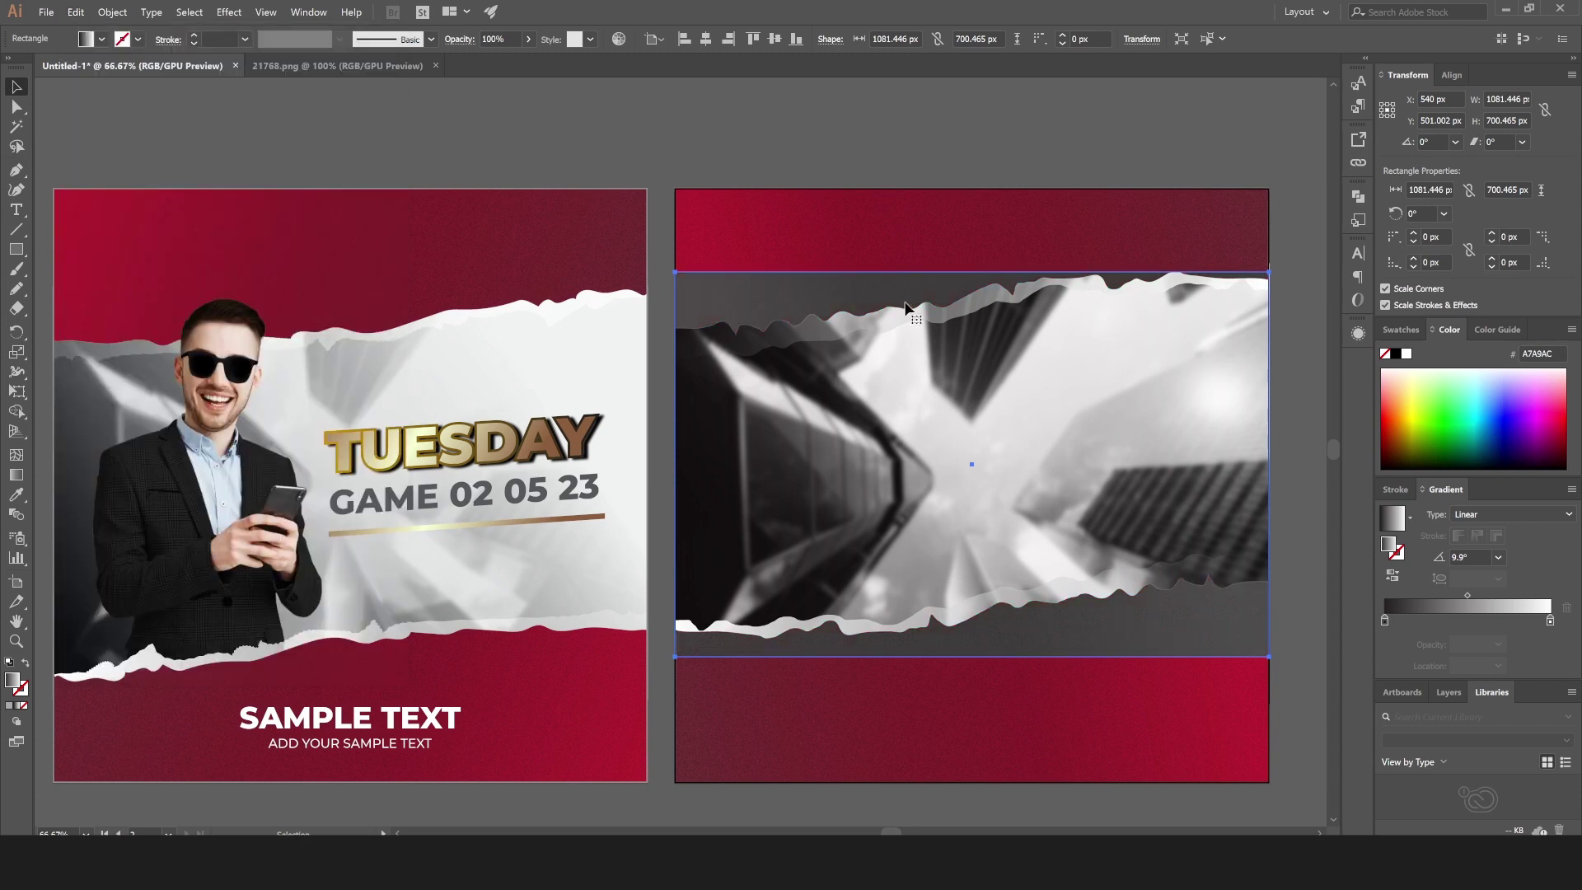
Set the duplicate gradient rectangle's blending mode to Normal.
left_click(1359, 334)
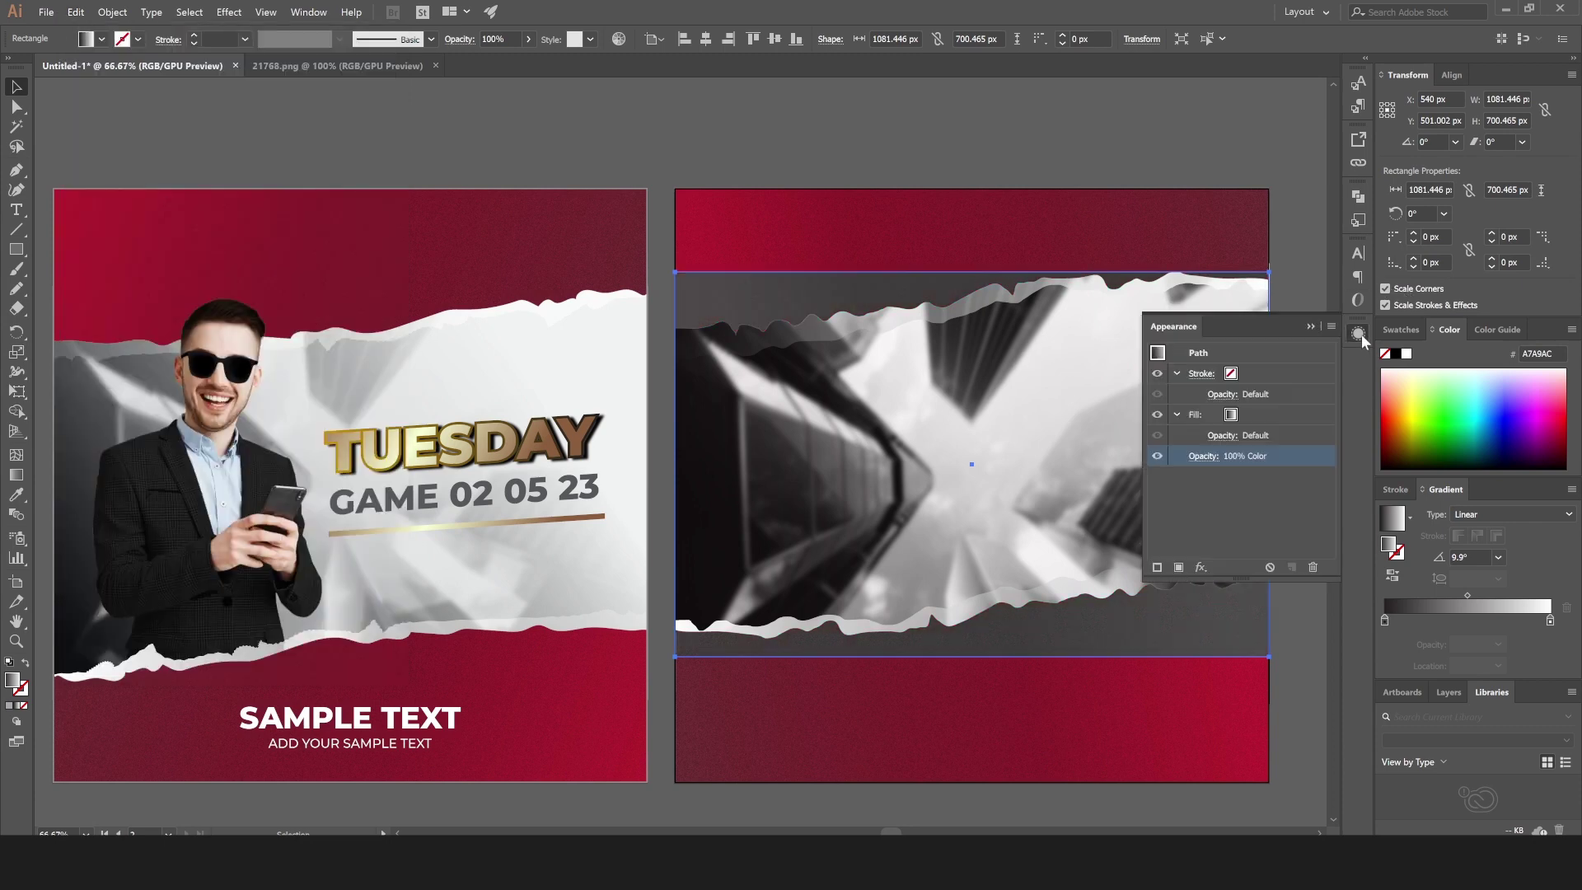
left_click(1204, 462)
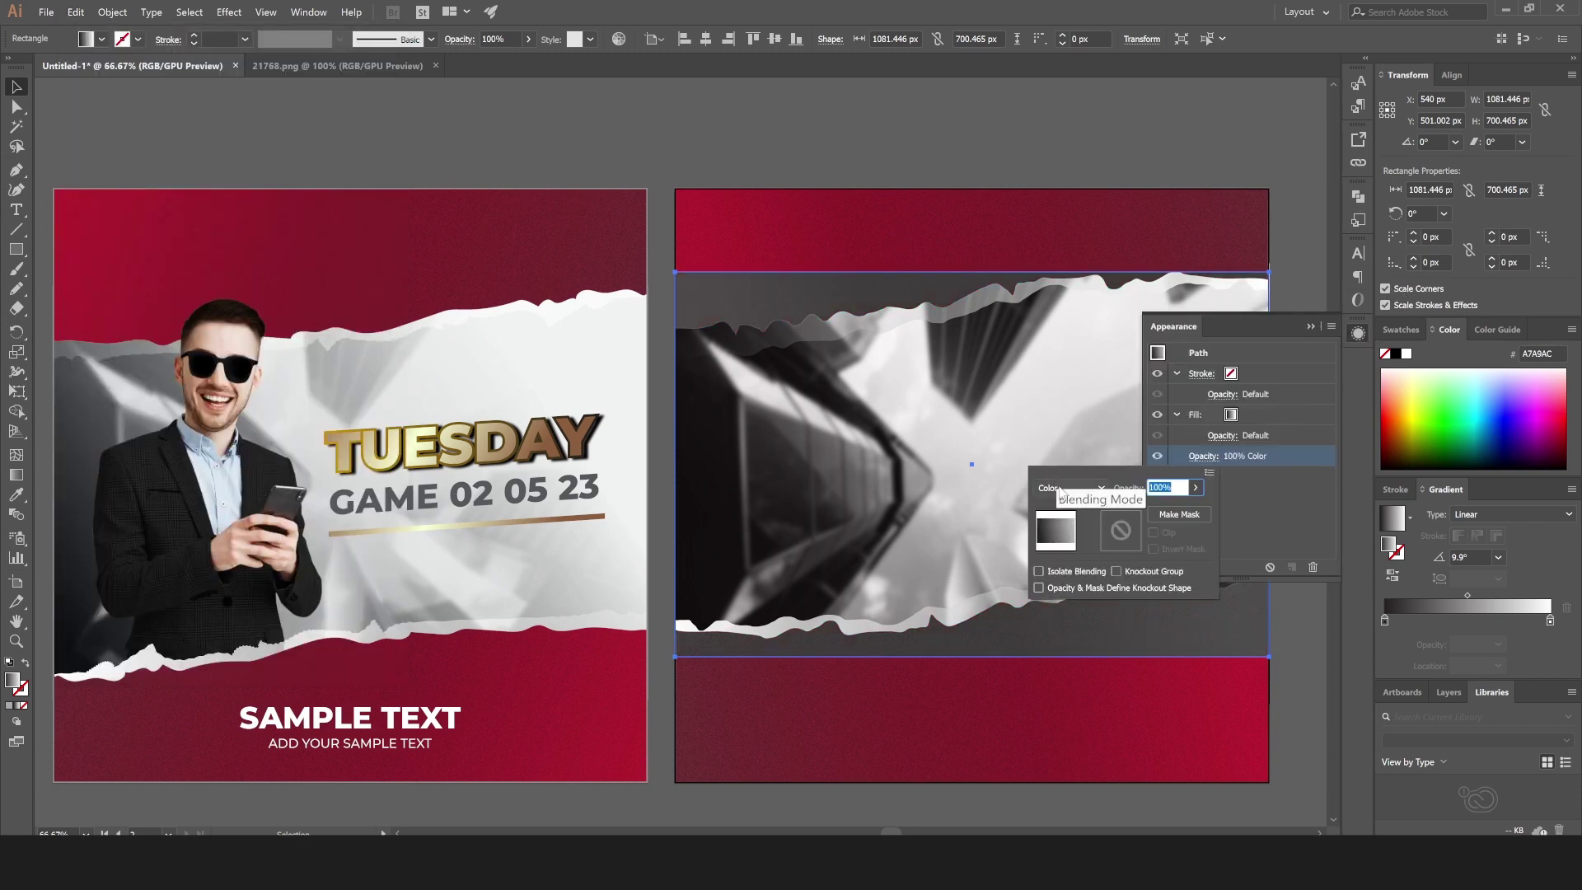
left_click(1071, 488)
left_click(1077, 509)
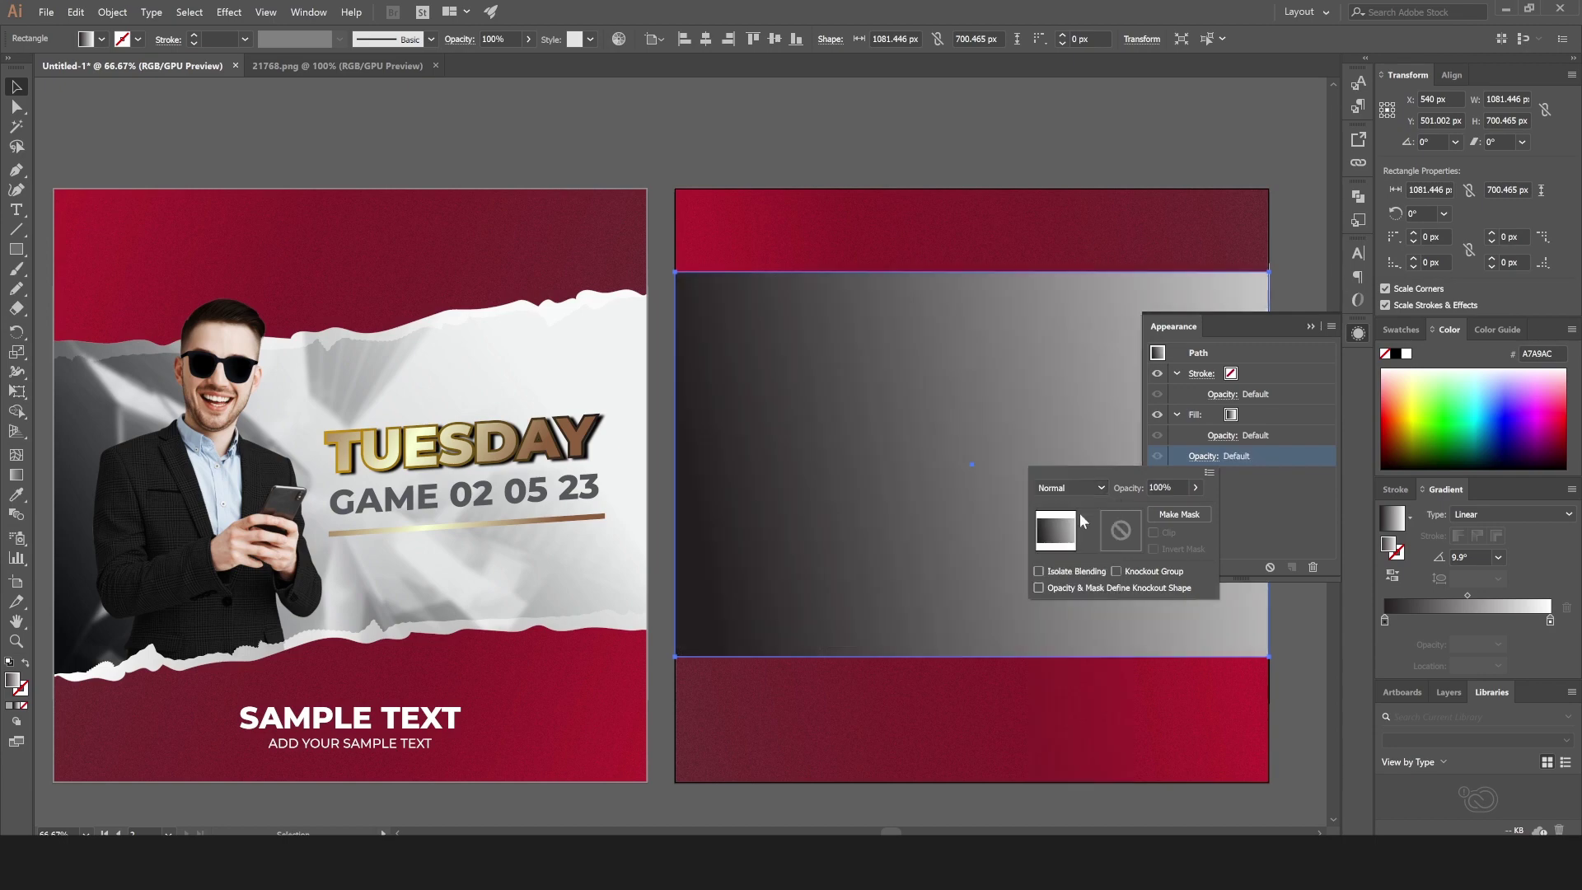
left_click(1309, 327)
left_click(1309, 327)
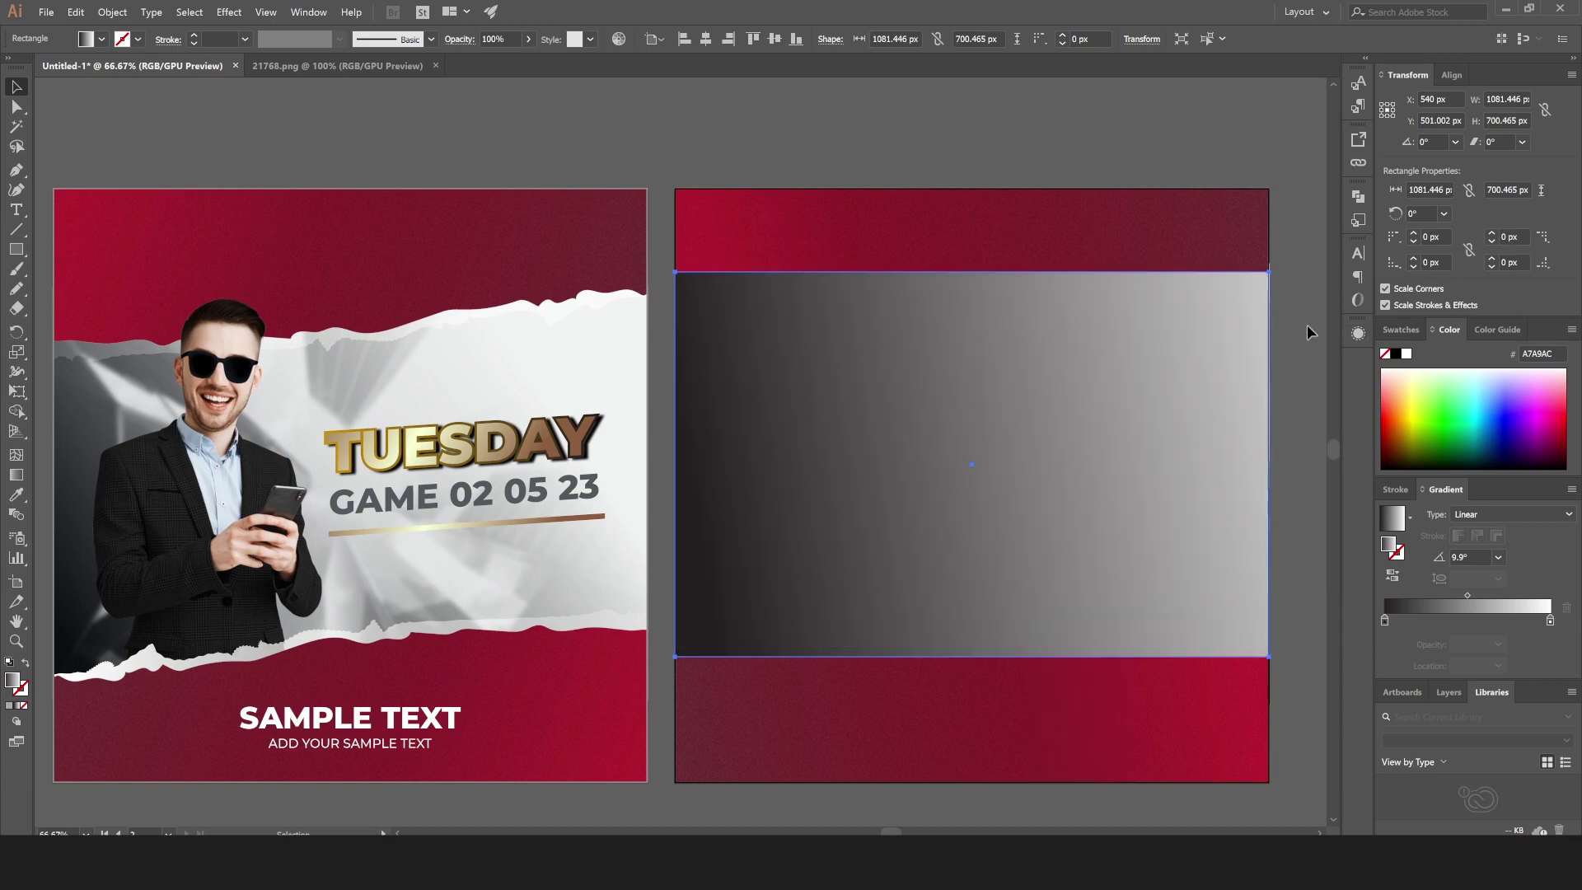
Make the duplicate rectangle's left gradient stop white with 0% opacity, so the fill fades from transparent to white.
left_click(1384, 619)
left_click(1497, 641)
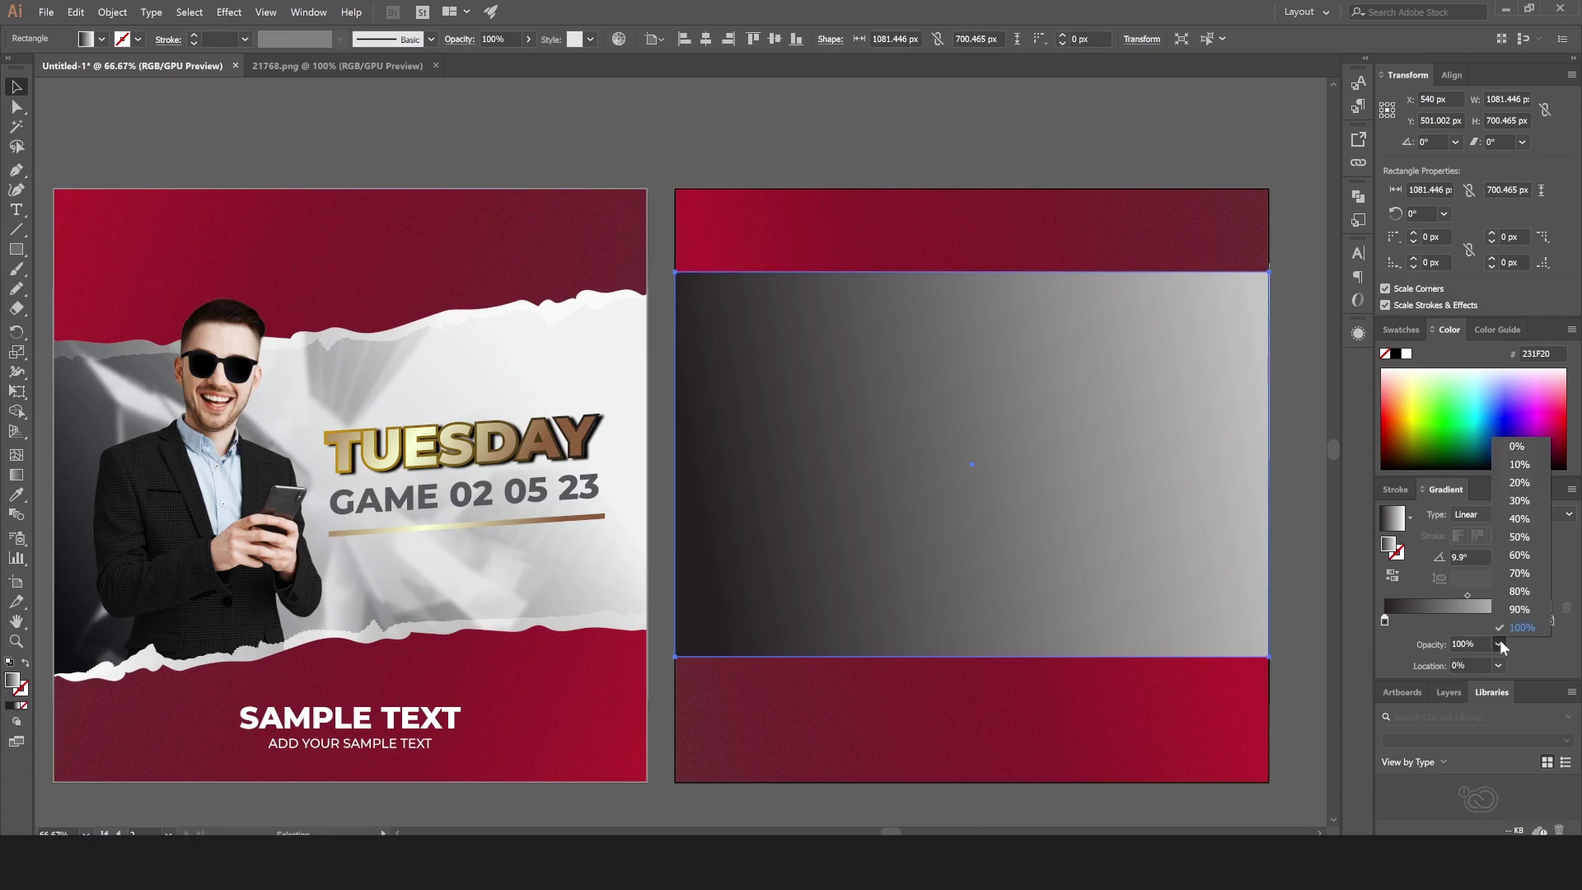
left_click(1516, 446)
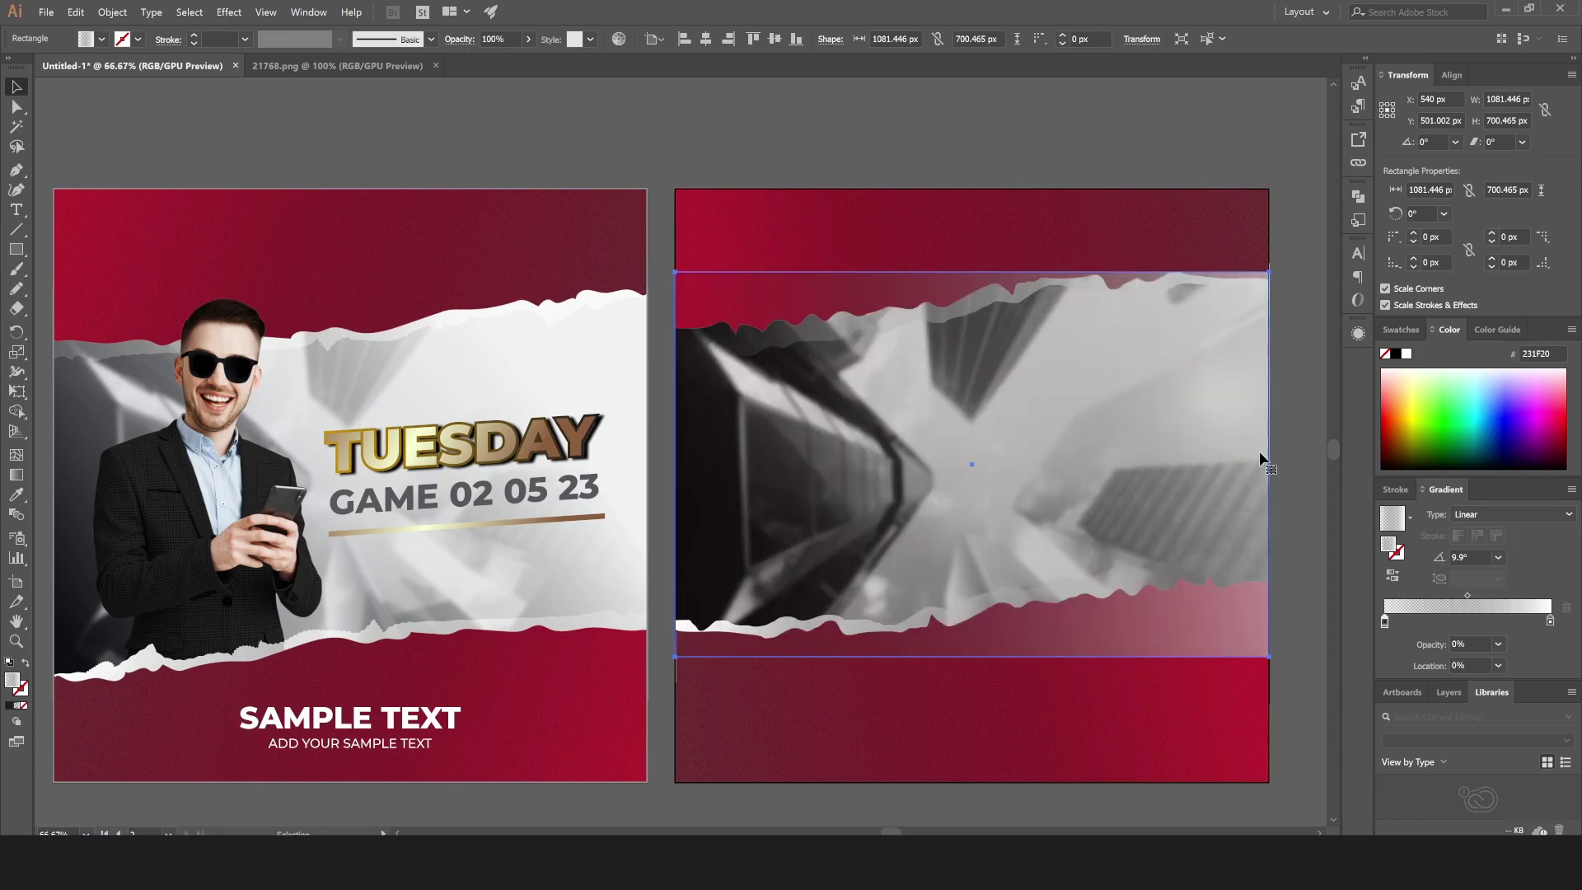
double_click(1551, 620)
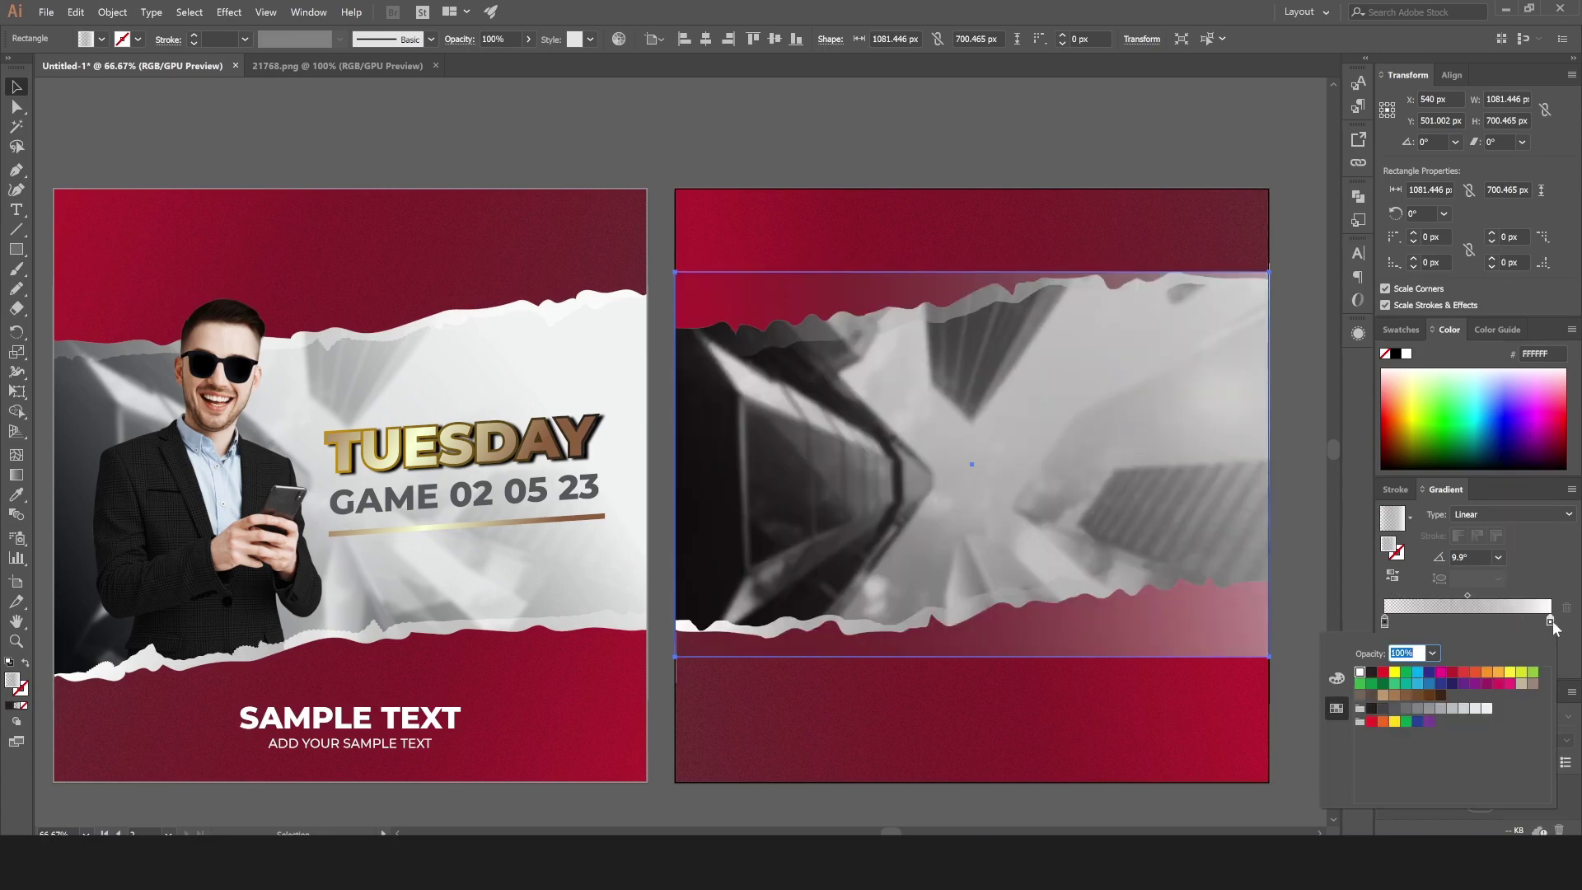
left_click(1384, 620)
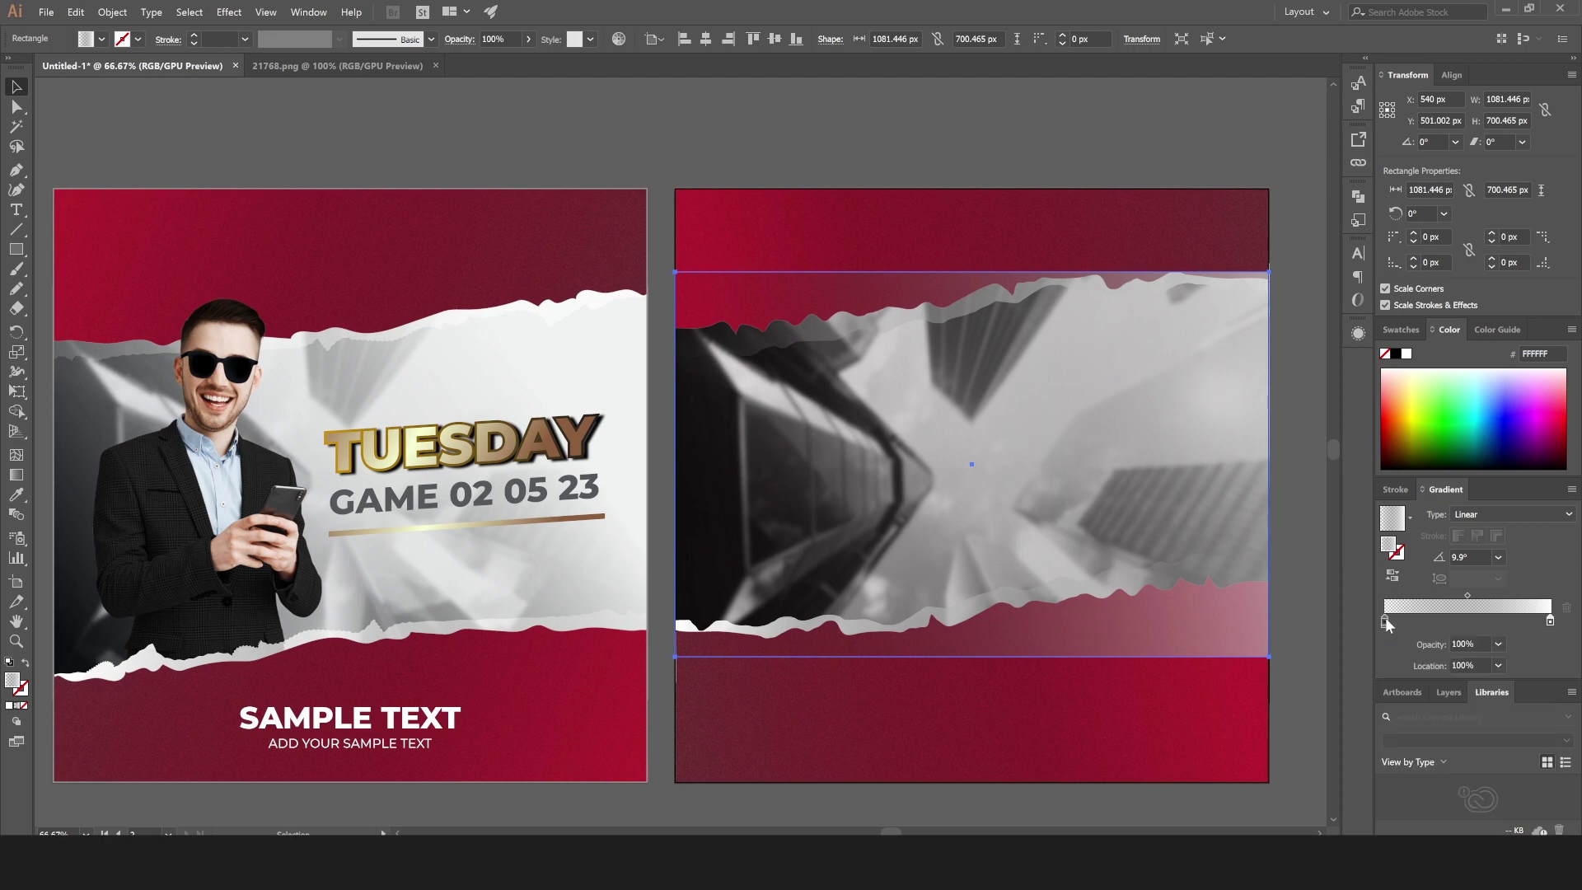
double_click(1385, 620)
left_click(1360, 674)
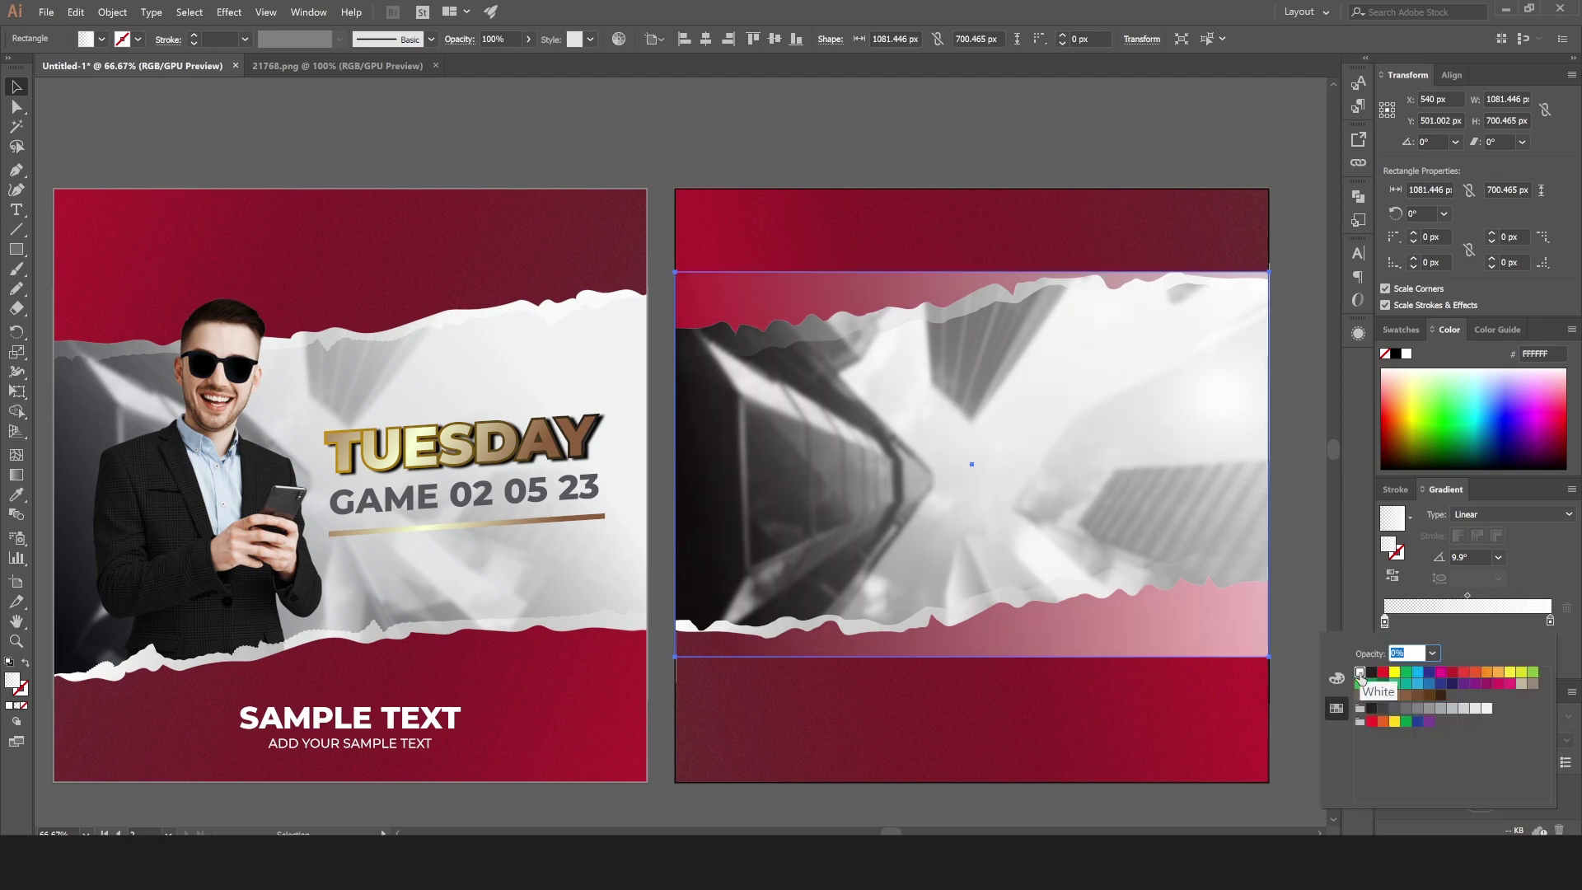
Send the white fade rectangle together with the blurred photo and color overlay to the back, behind the torn-paper groups.
left_click(1229, 447)
left_click_drag(1290, 447, 1188, 478)
right_click(1188, 478)
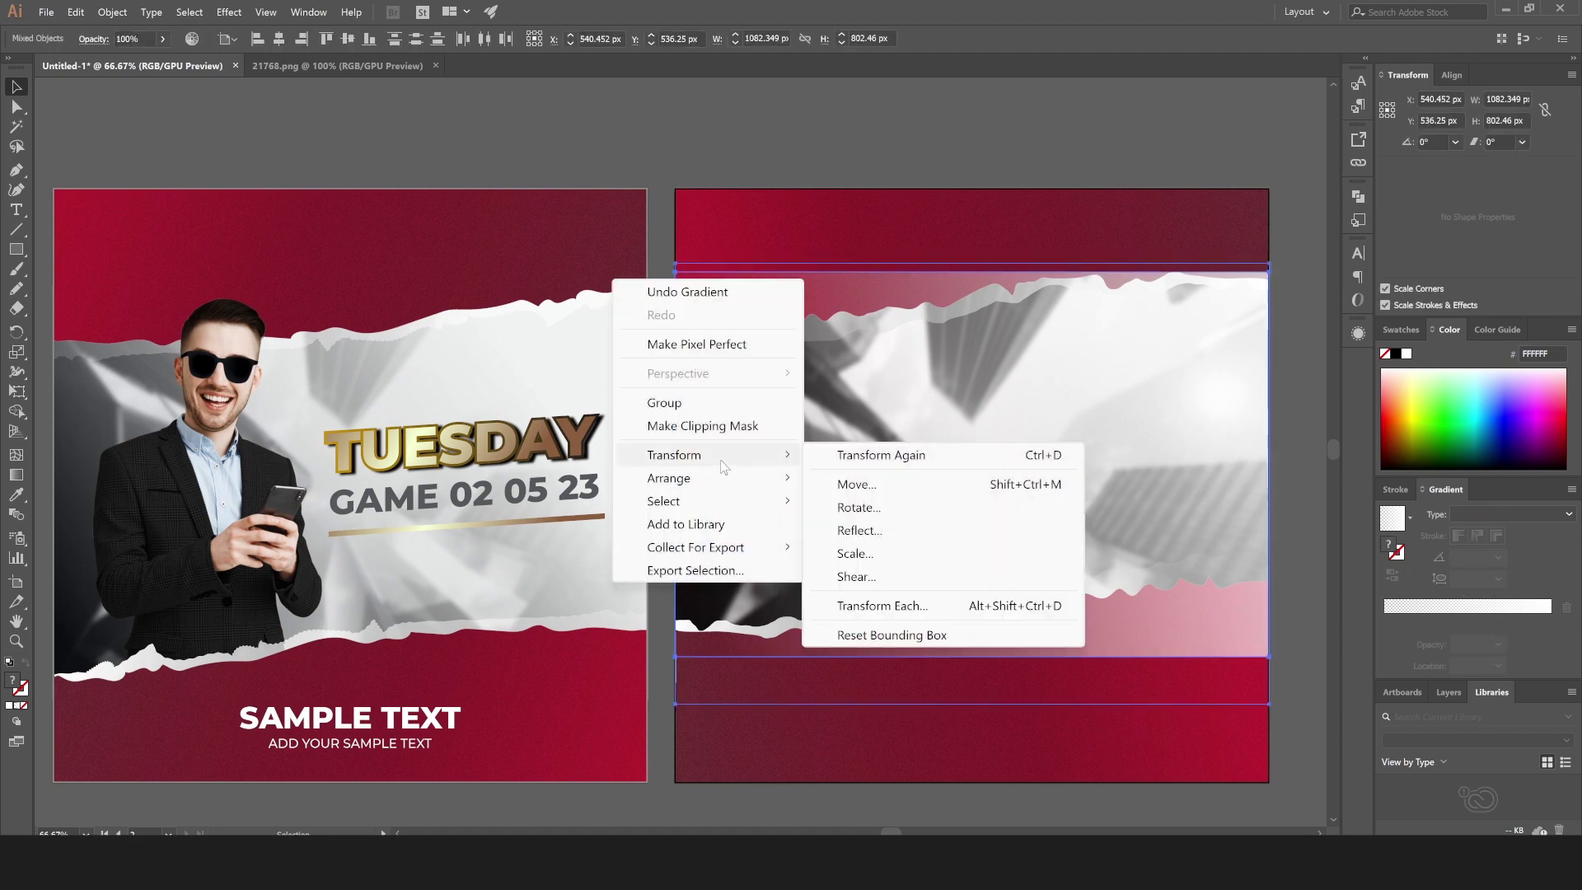
mouse_move(716, 478)
left_click(911, 541)
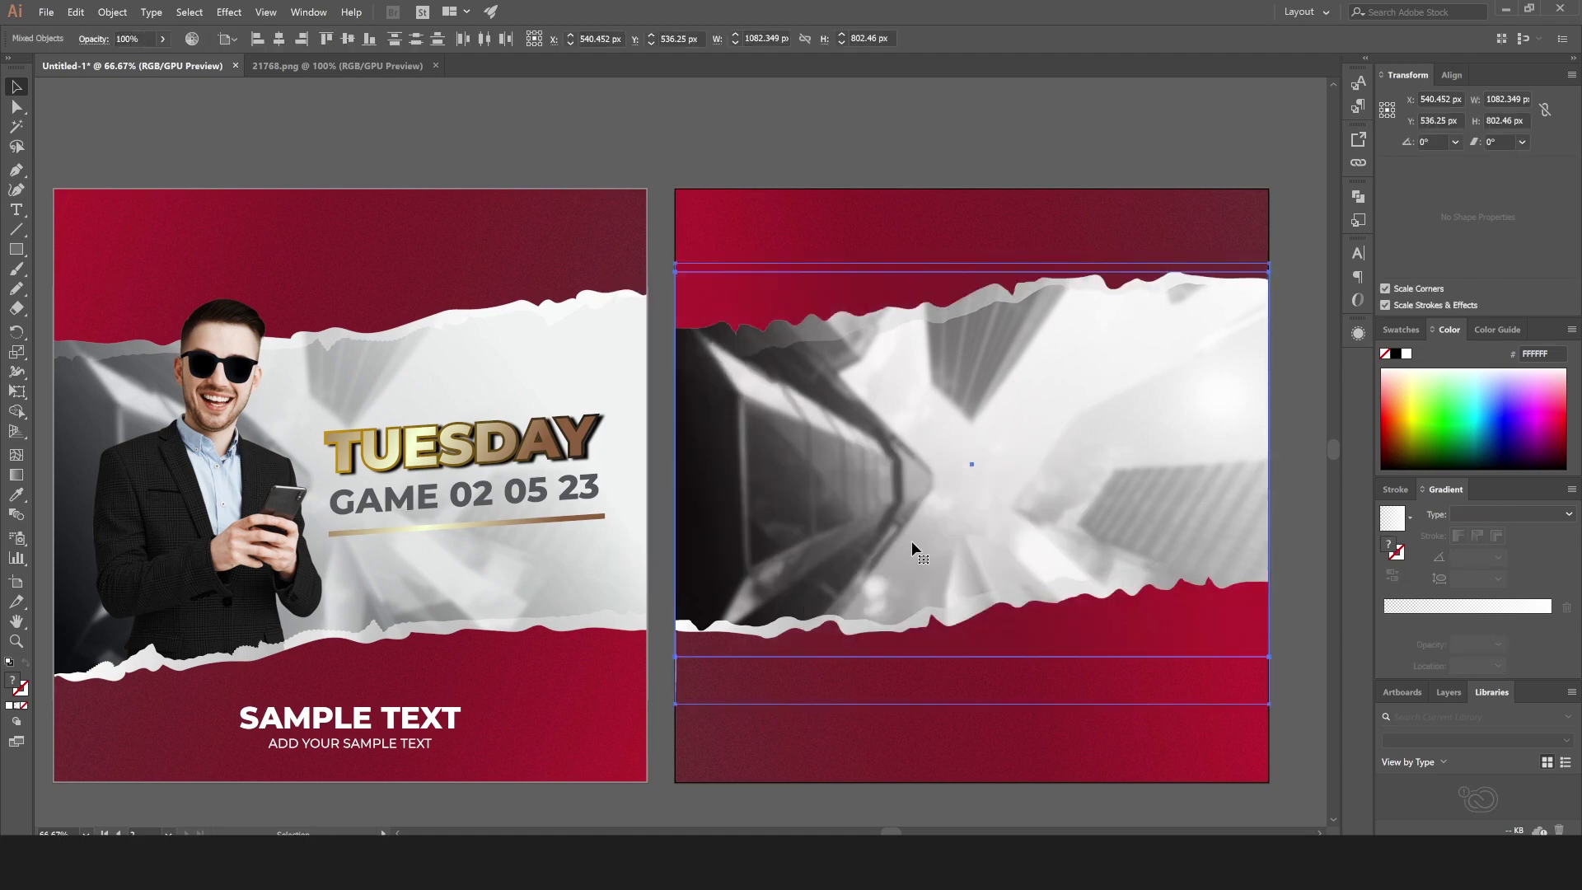
left_click(944, 121)
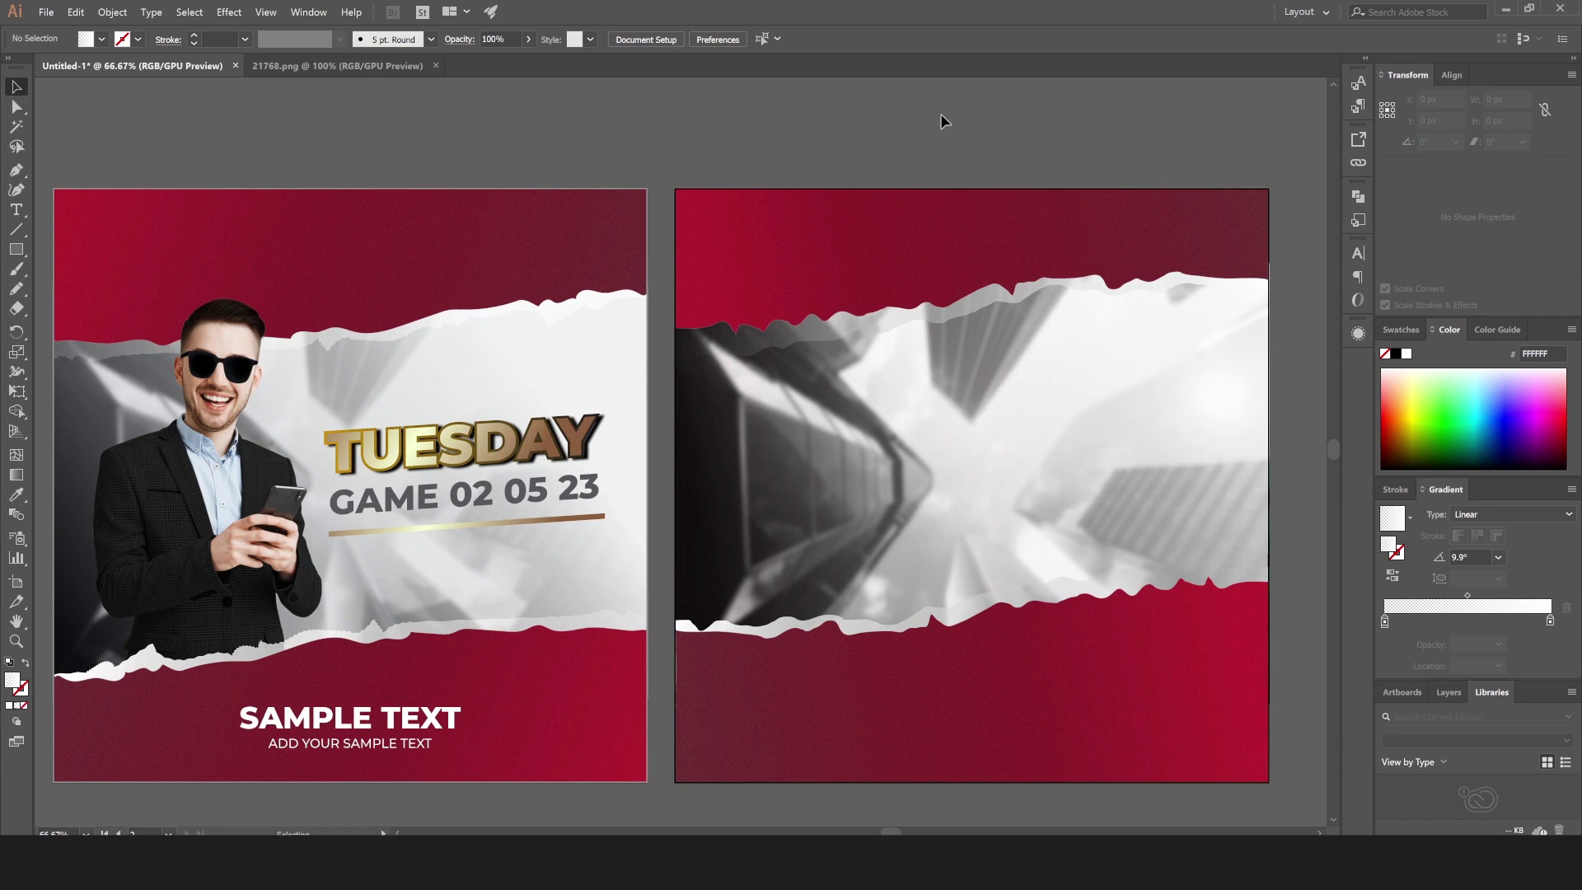
Bring the cut-out man from 21768.png into the design, scaled to about 501 × 716 px at the left of the torn opening.
left_click(354, 66)
left_click_drag(669, 363, 876, 544)
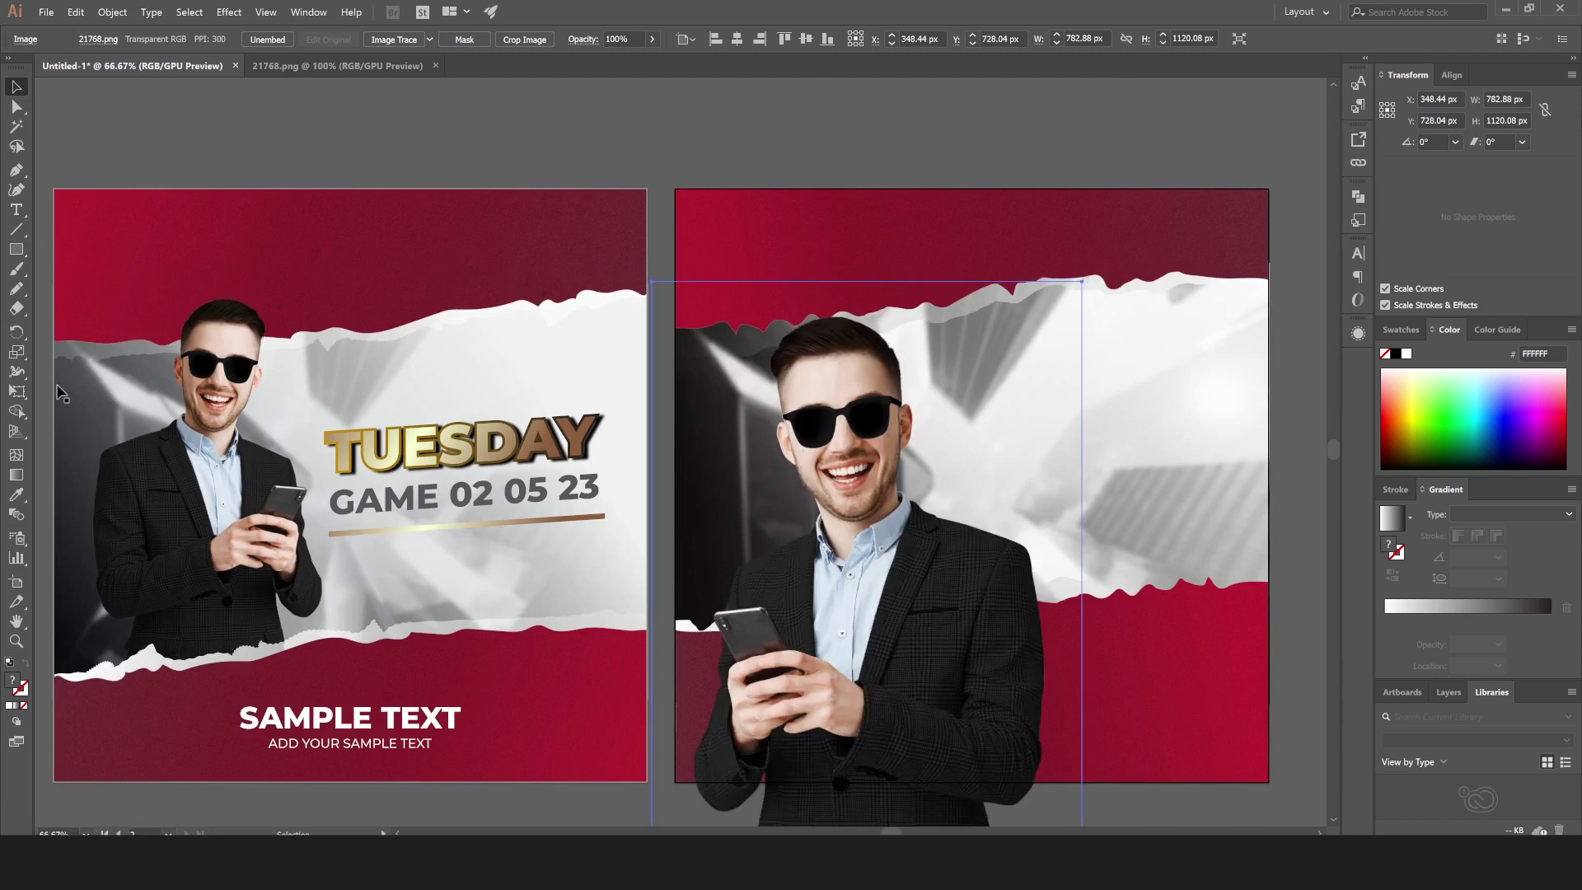
left_click(16, 392)
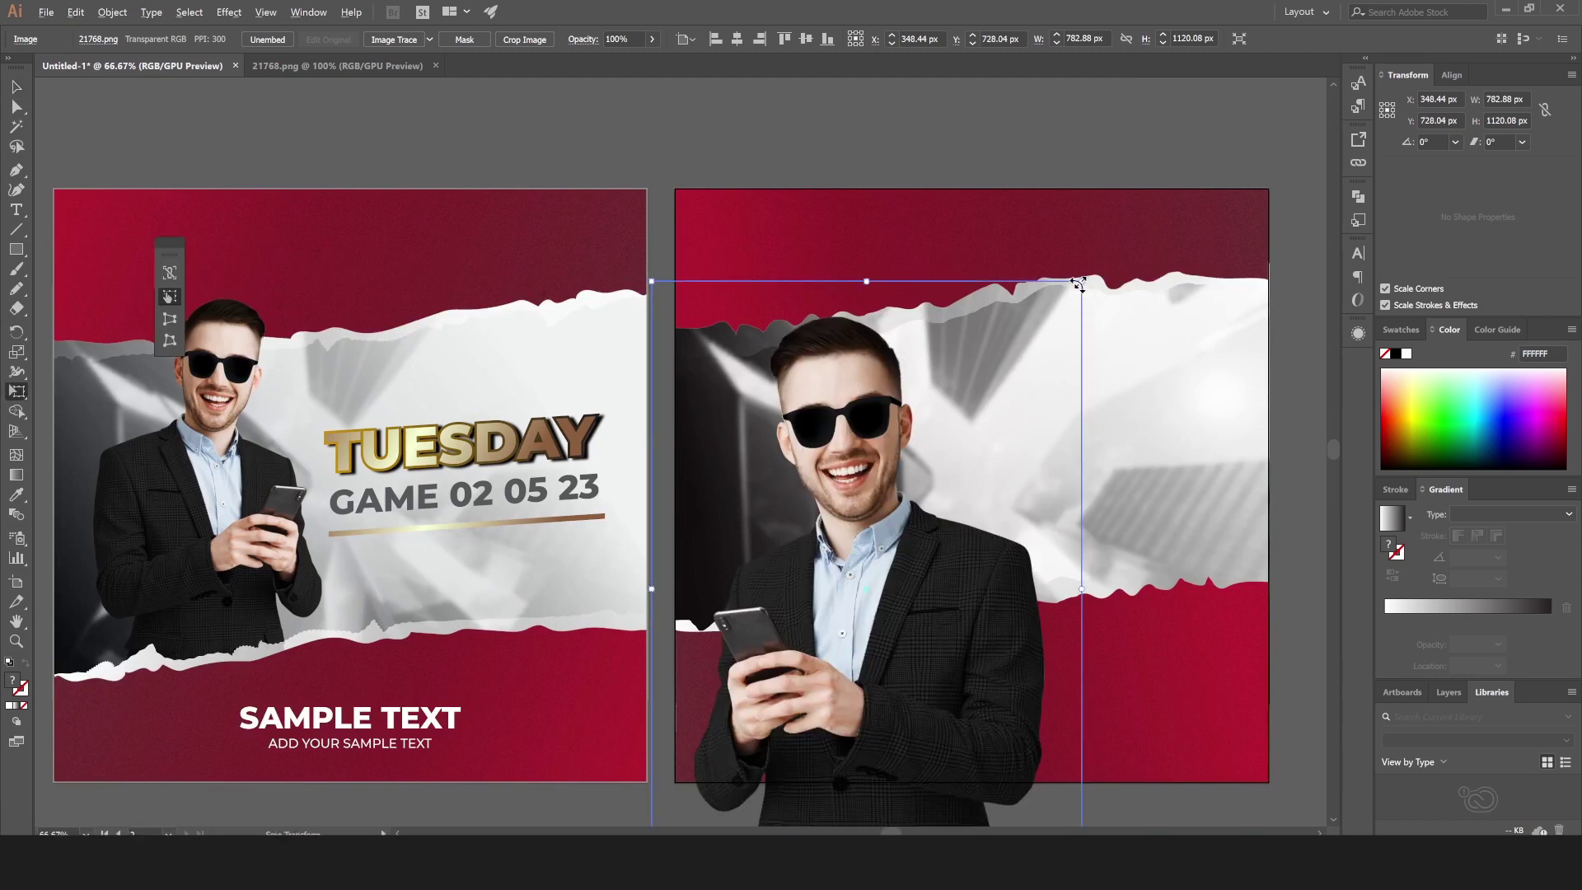
left_click_drag(1078, 283, 1003, 392)
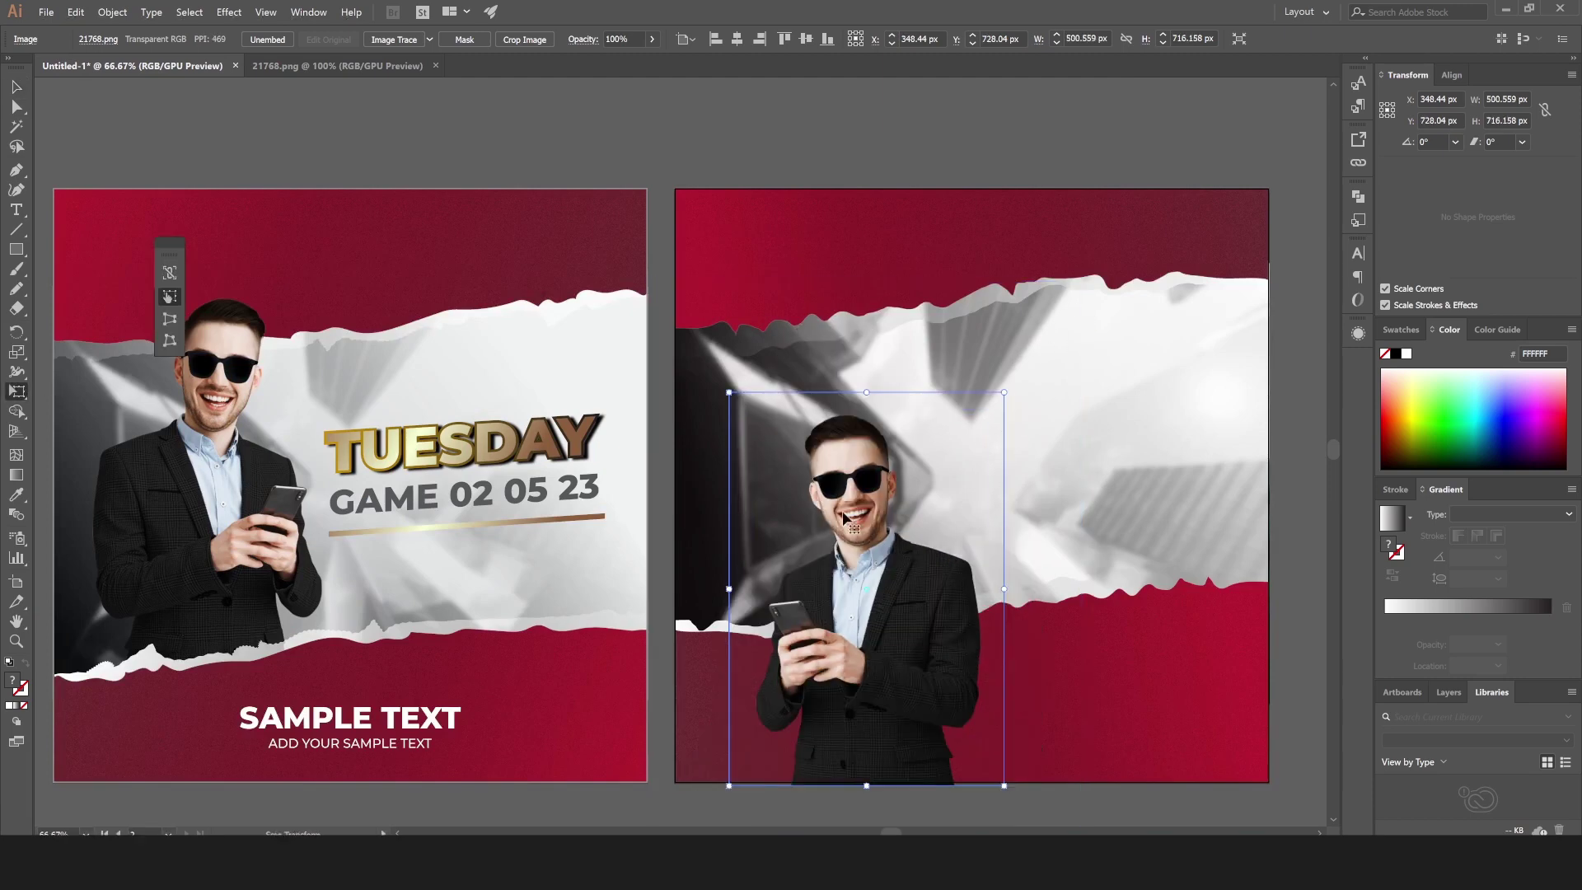
left_click_drag(846, 517, 806, 378)
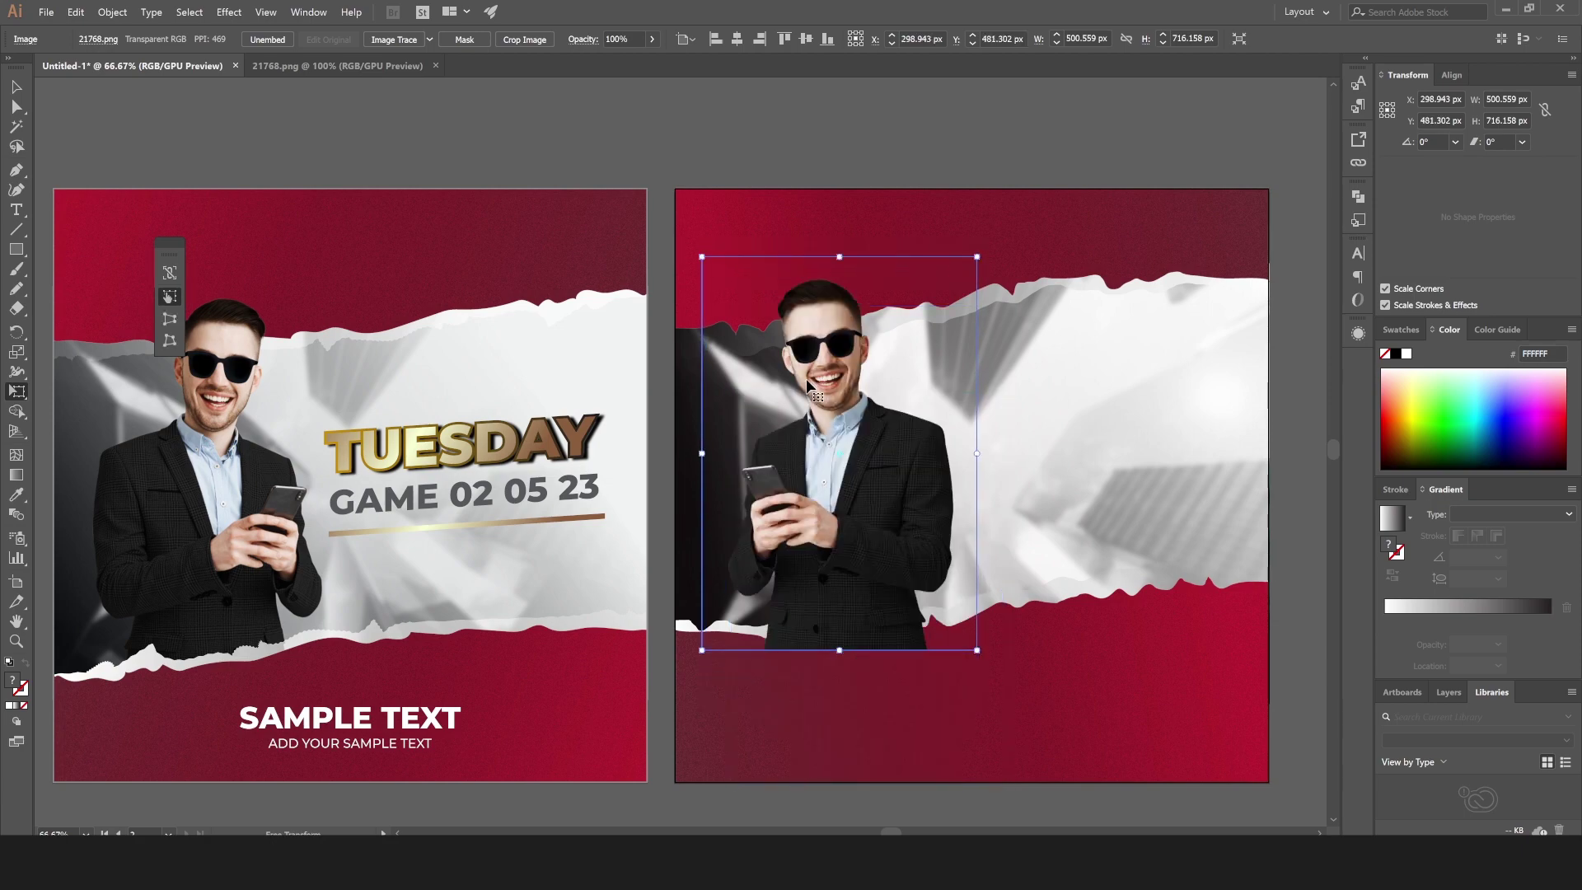
Reflect the man image across the vertical axis.
right_click(806, 379)
mouse_move(563, 404)
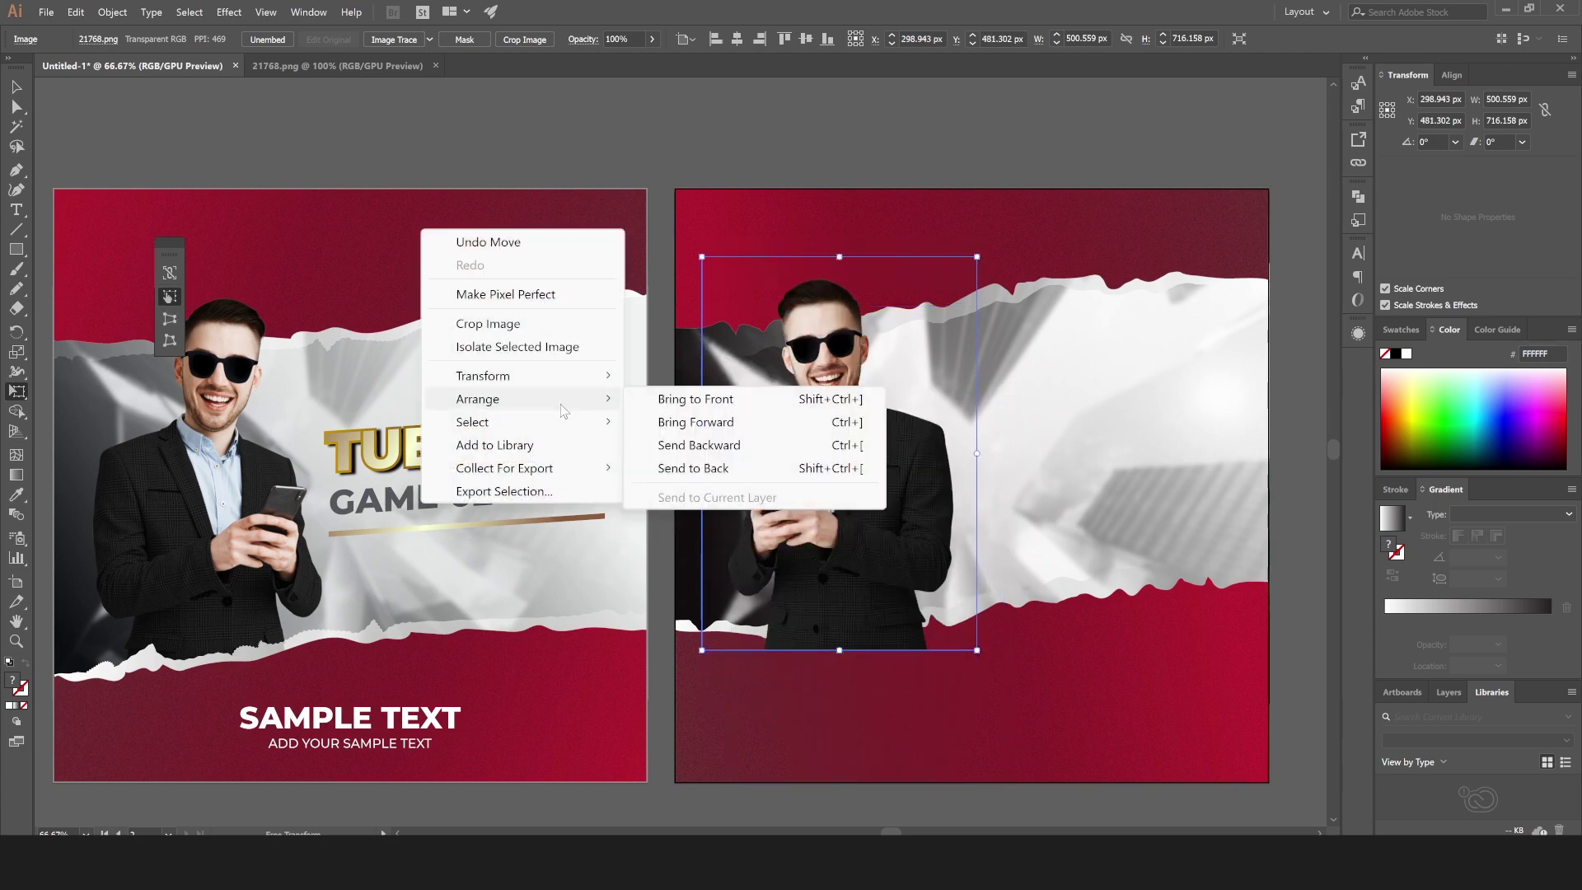
left_click(725, 452)
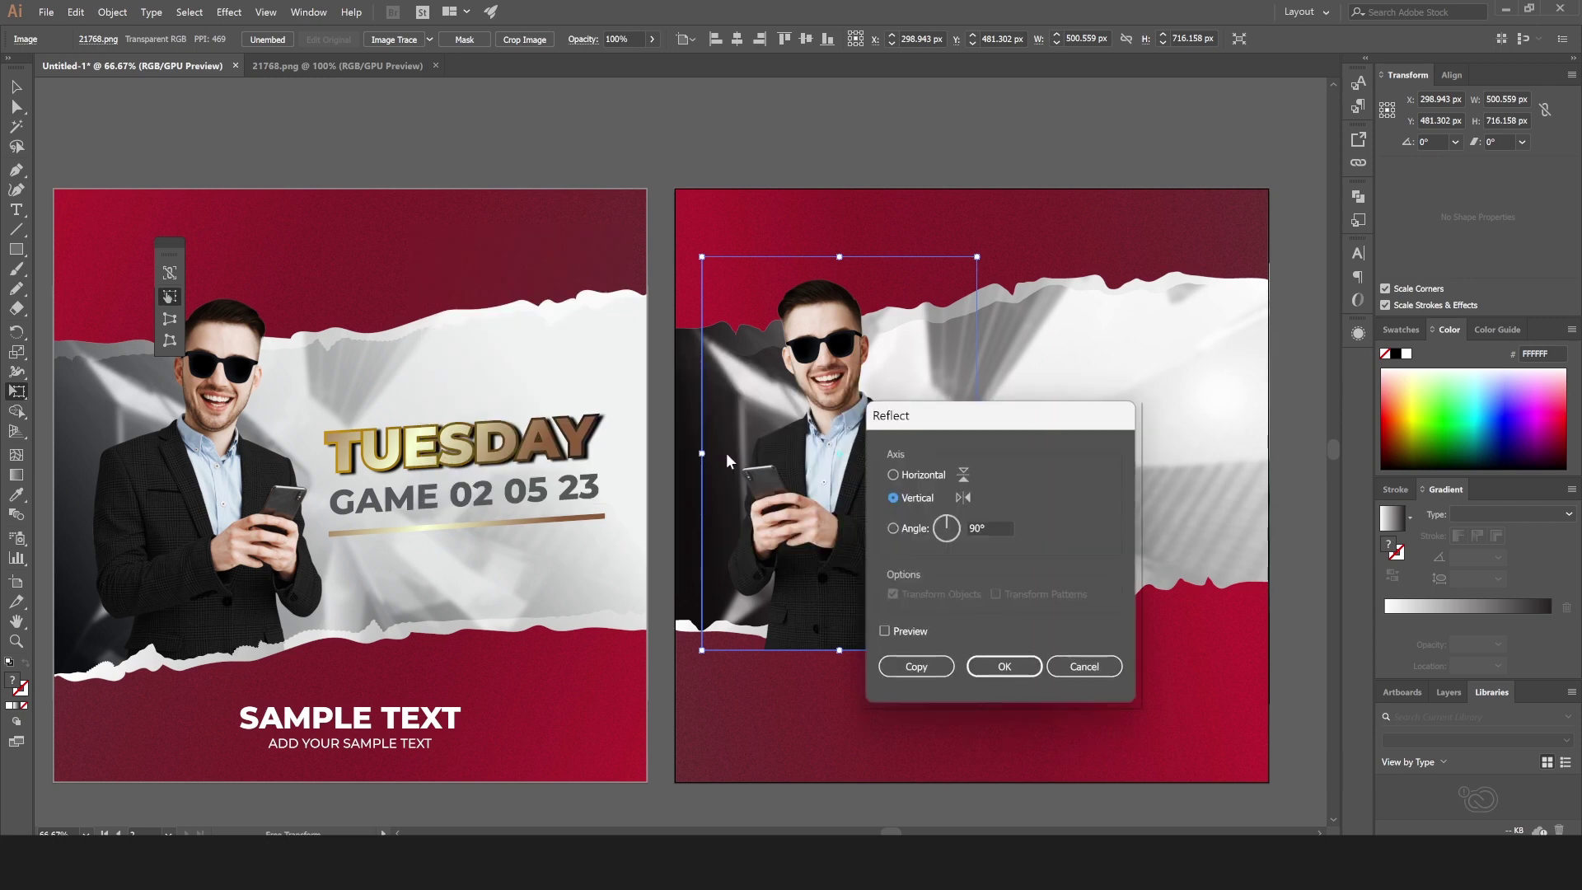
left_click(885, 631)
left_click(893, 475)
left_click(893, 498)
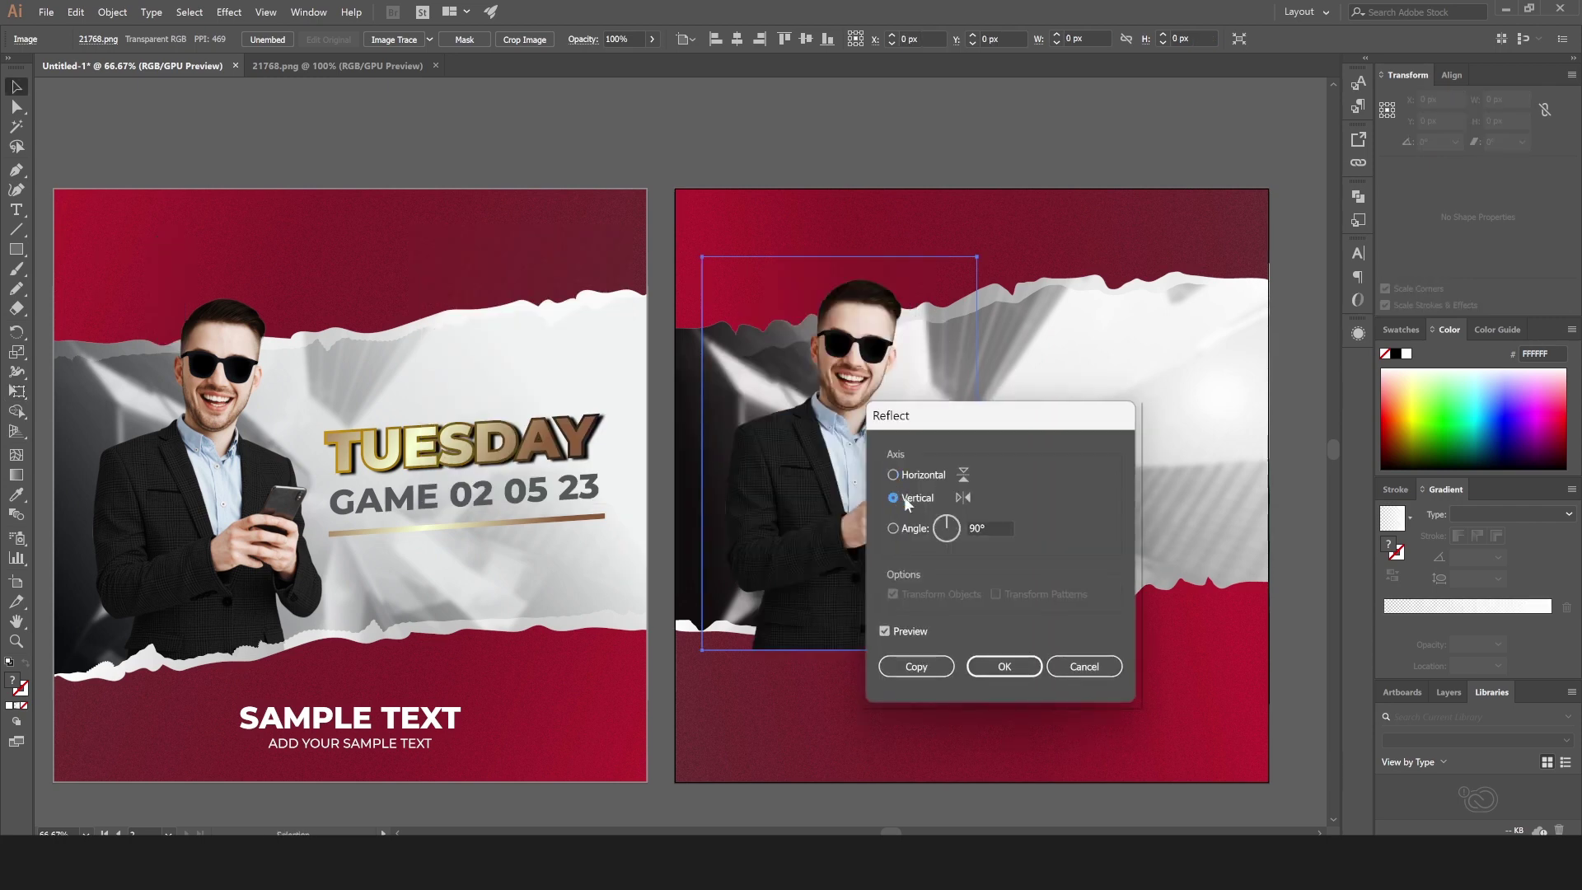
left_click(1018, 676)
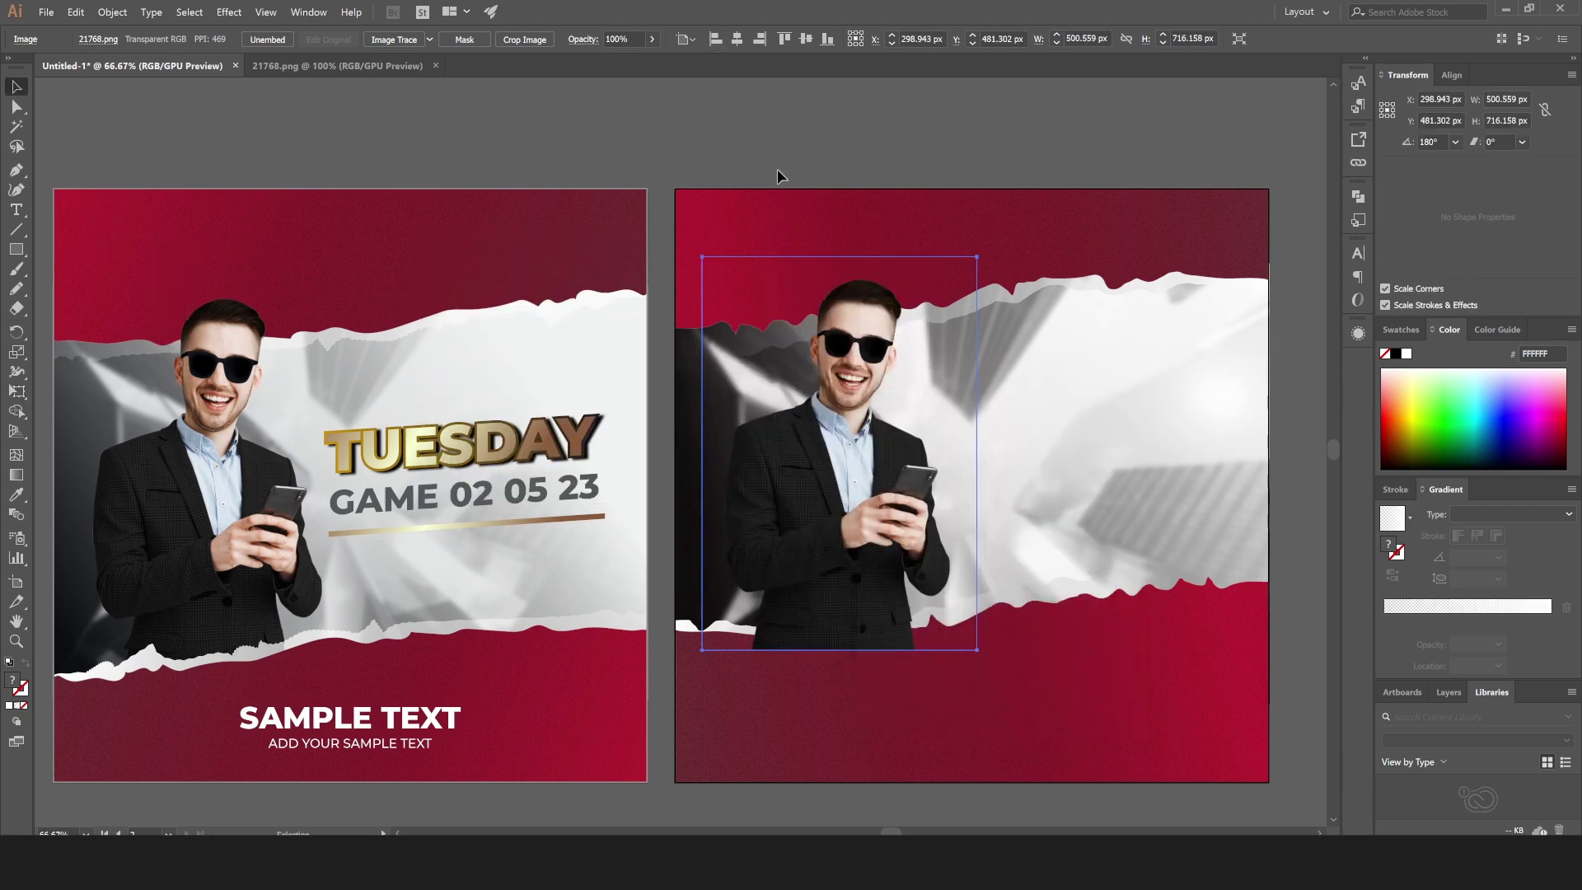
Bring the lower torn-paper group in front of the man and nudge the man slightly up and to the left.
left_click(1073, 614)
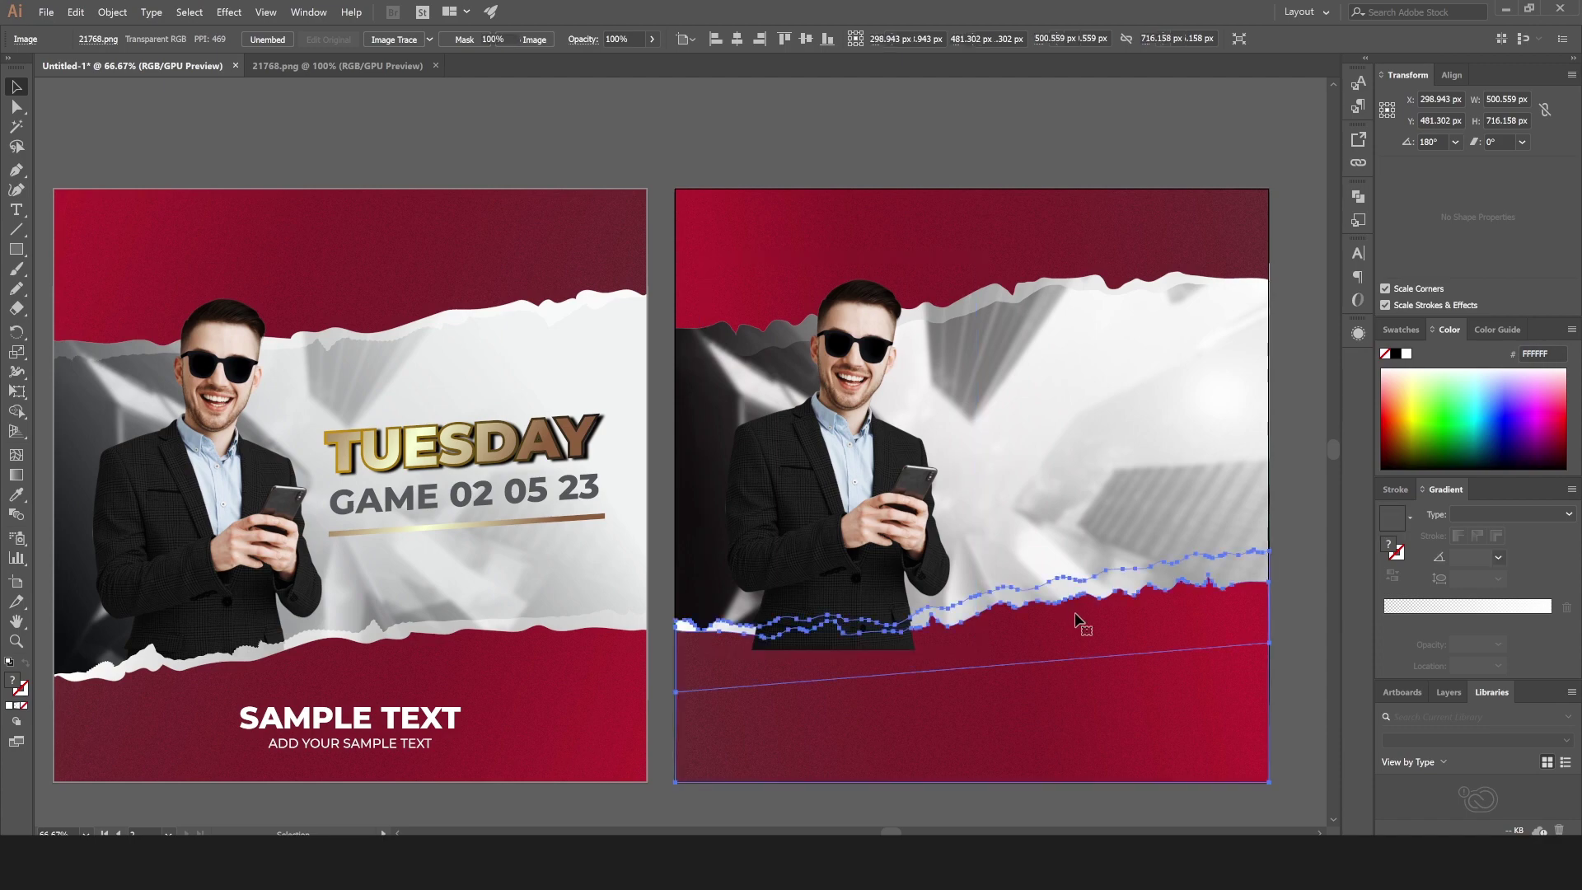
right_click(1074, 611)
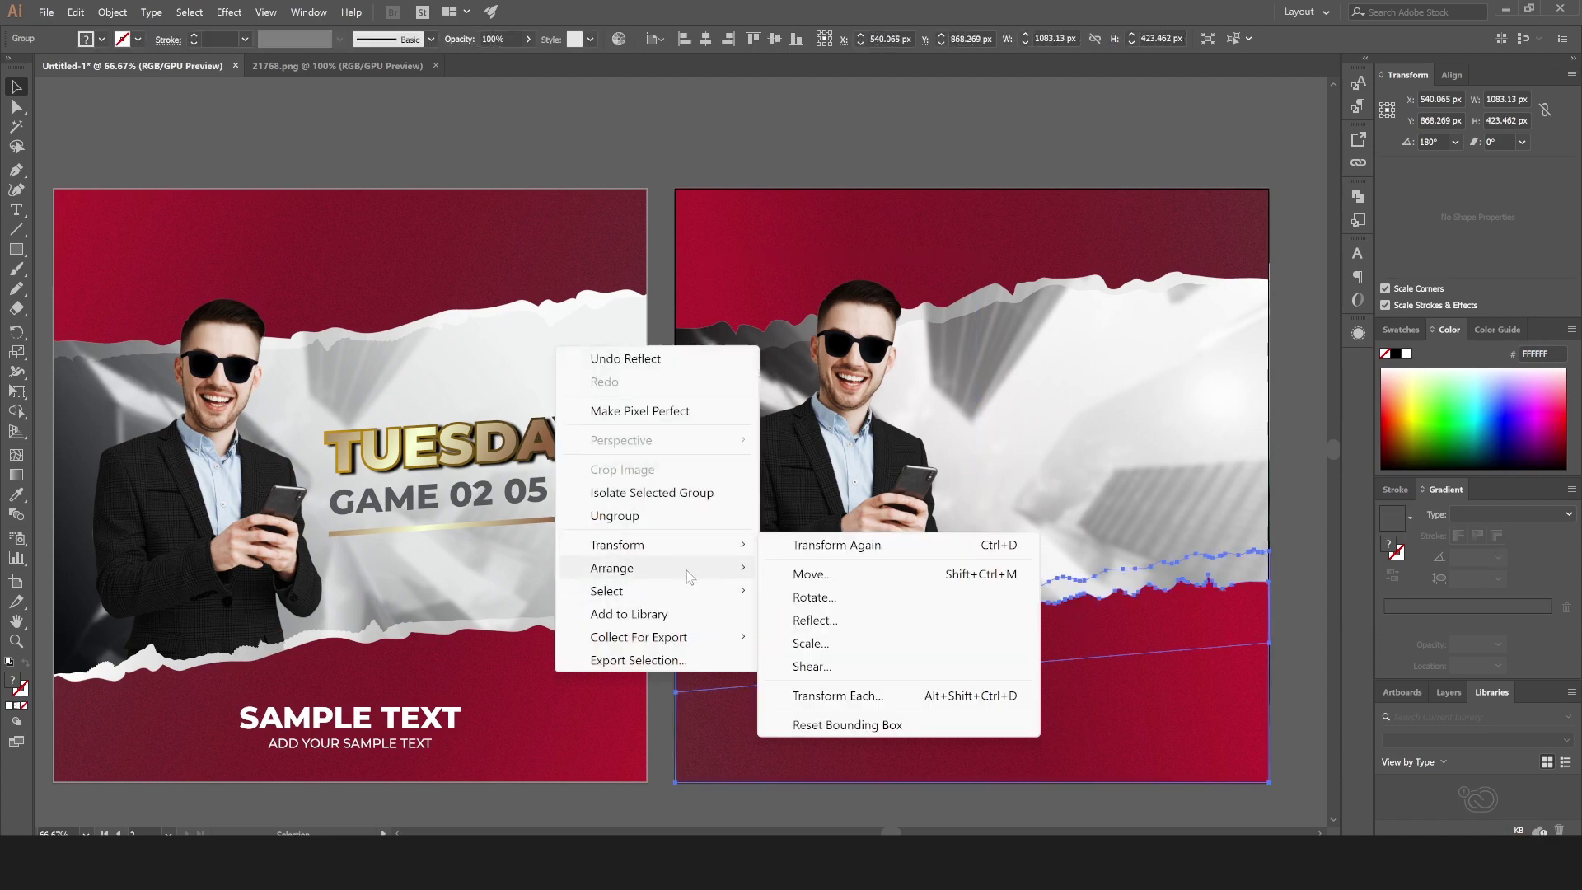
mouse_move(685, 570)
left_click(800, 574)
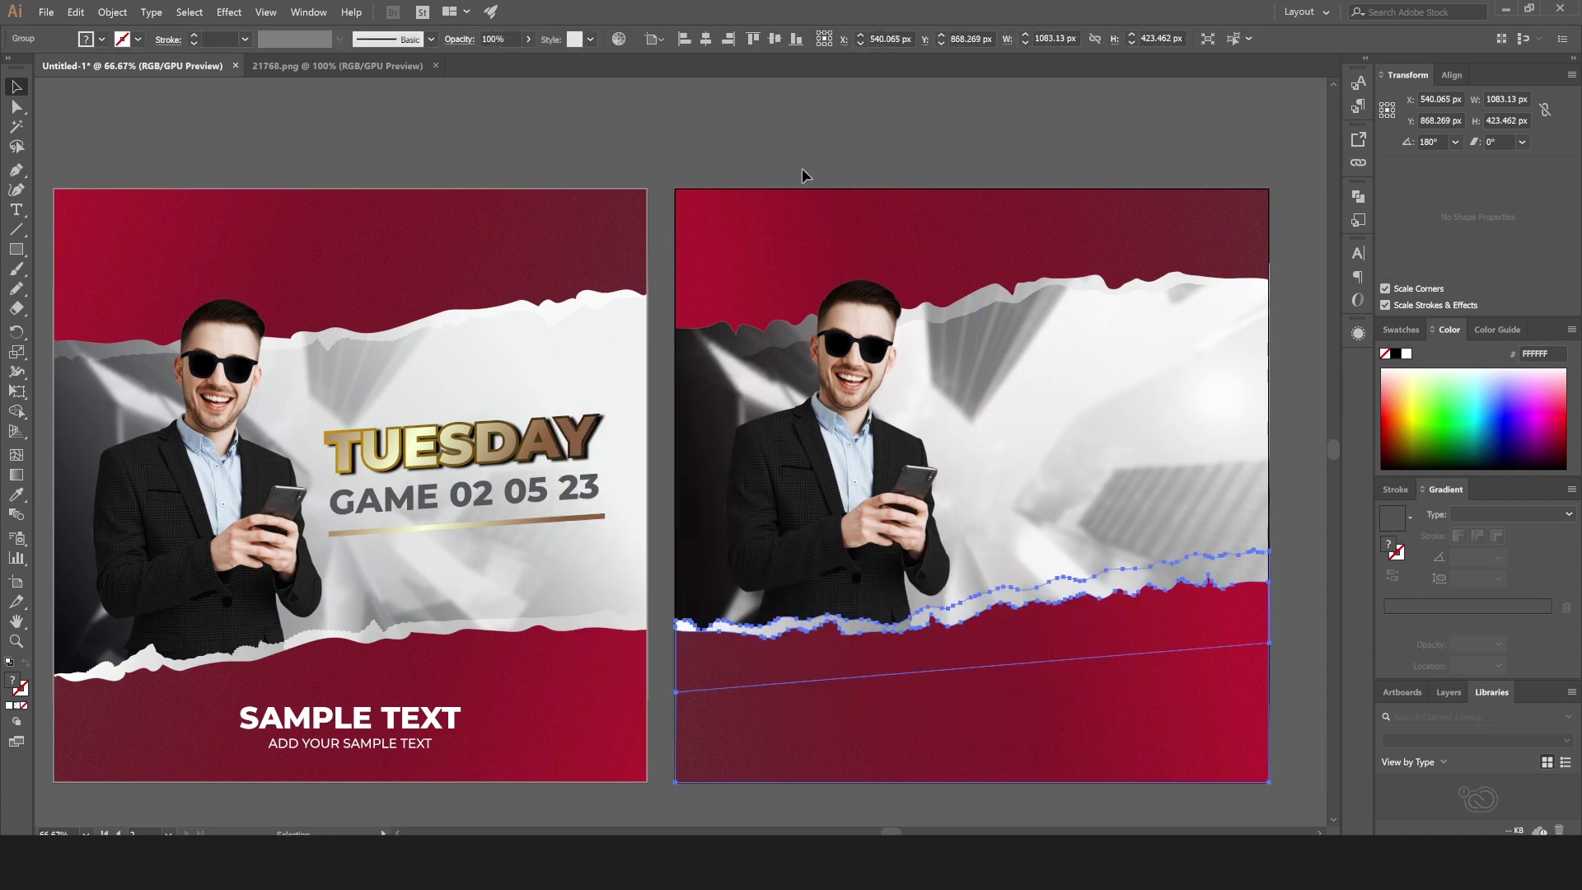
left_click(820, 153)
mouse_move(782, 502)
left_mouse_down()
mouse_move(836, 459)
mouse_move(793, 491)
left_mouse_up()
left_click(948, 162)
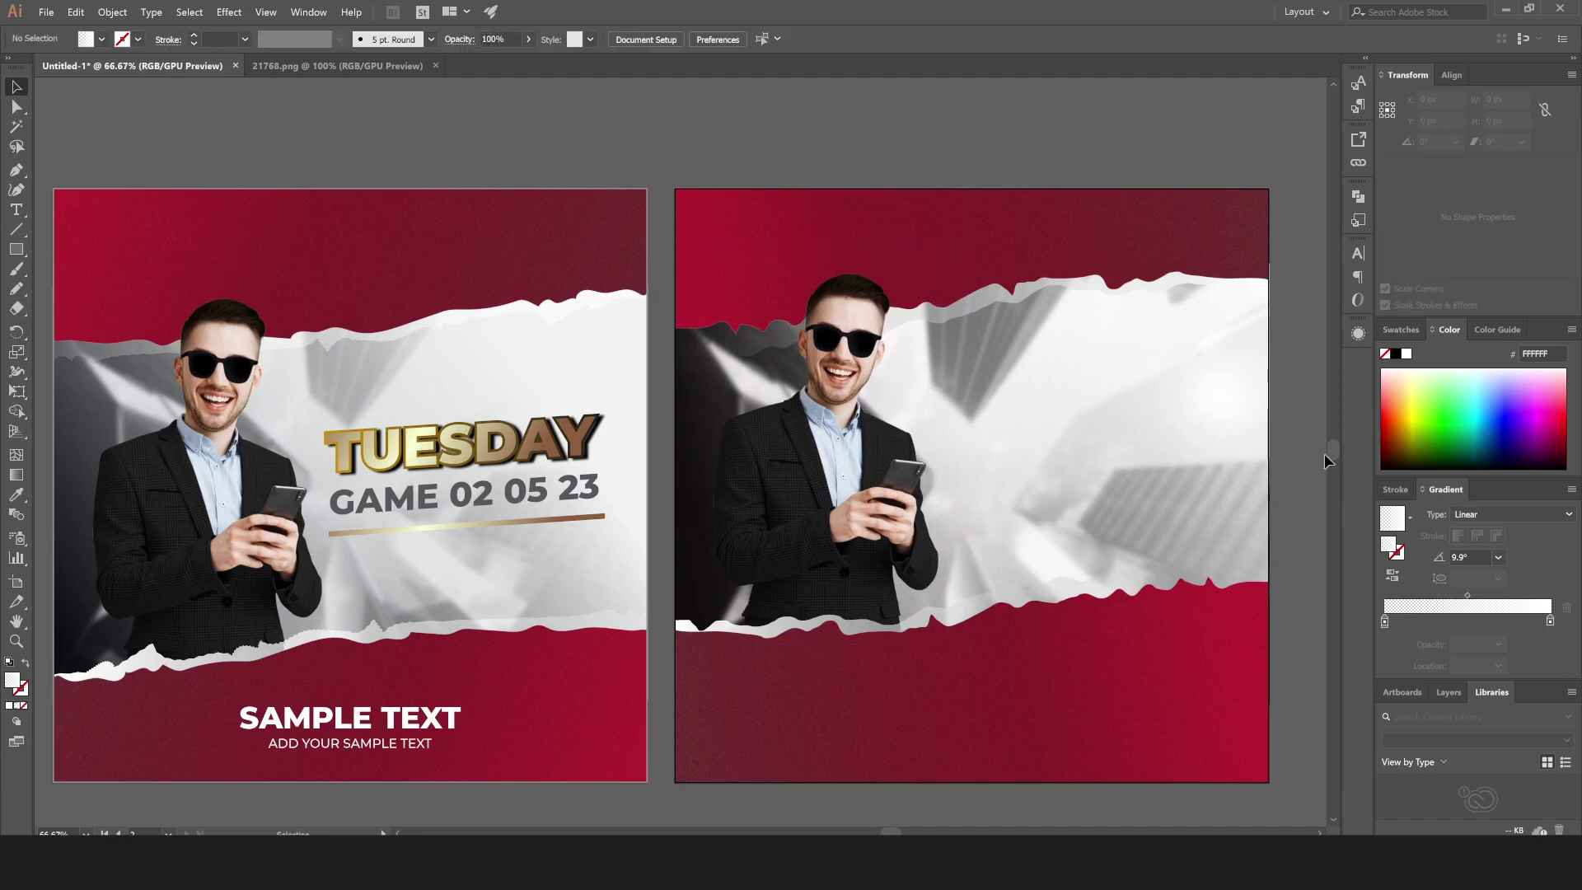
Add a placeholder text line in Montserrat ExtraBold at 60 pt on the lower red area of the new artboard.
left_click_drag(1338, 455, 1337, 458)
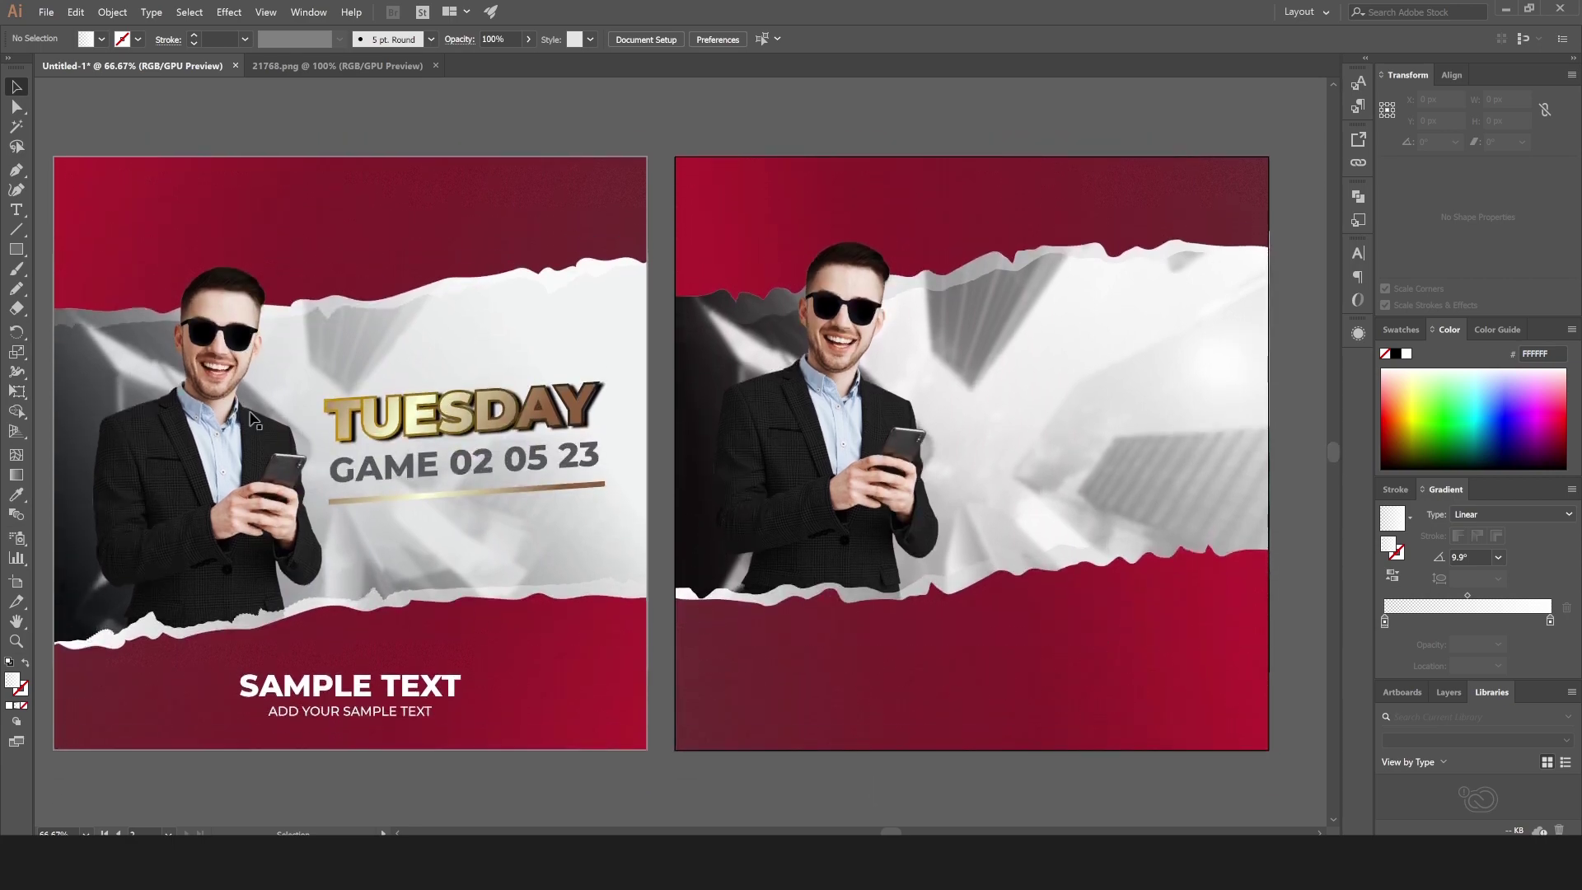
left_click(16, 209)
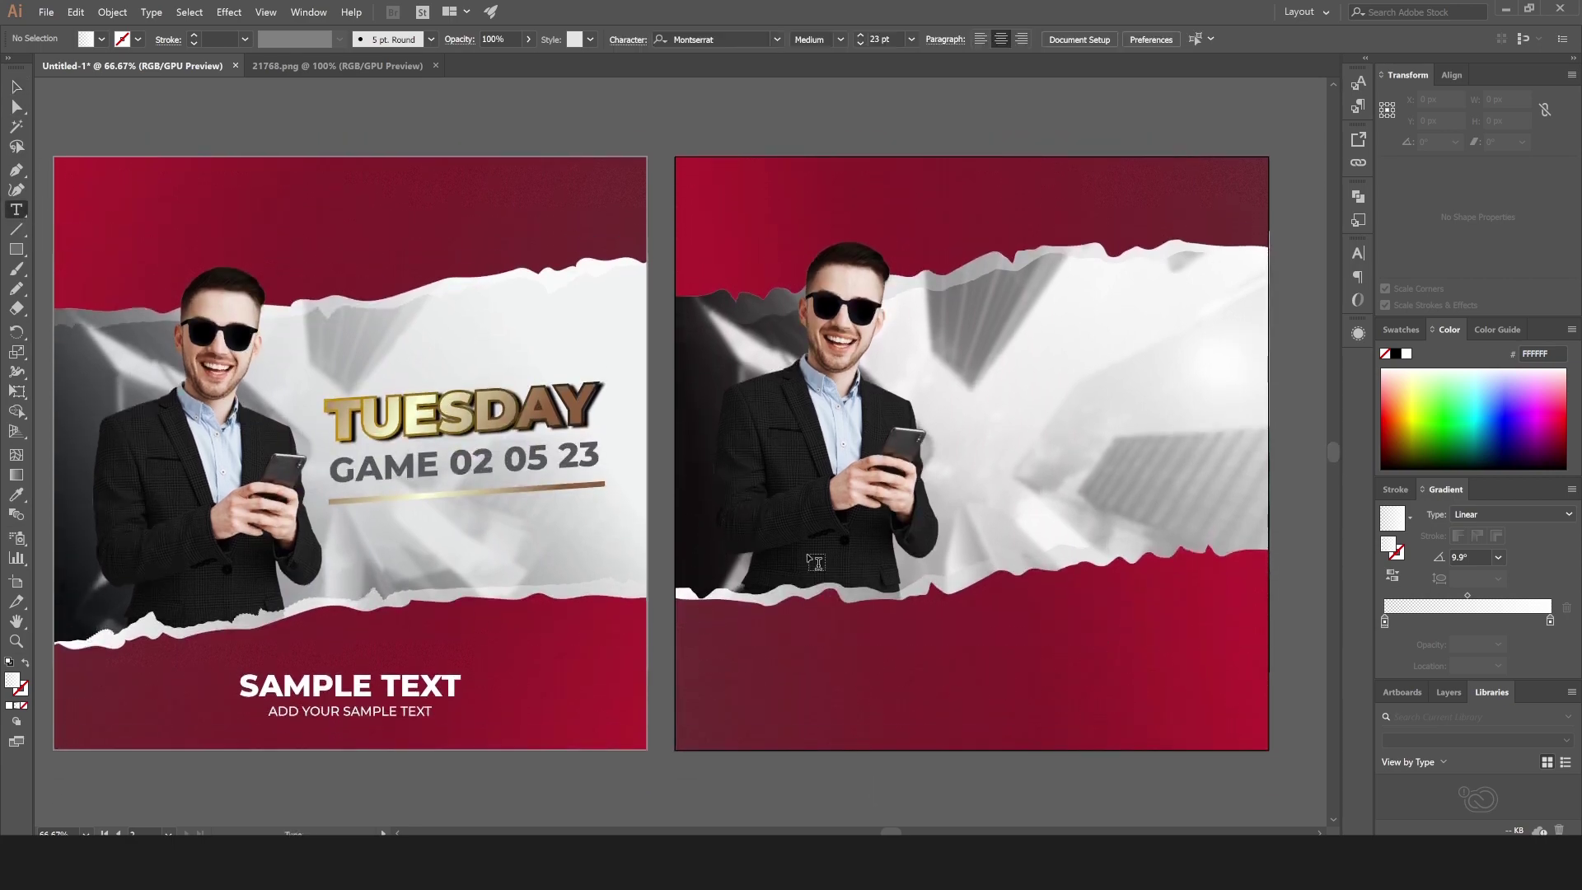
left_click(933, 657)
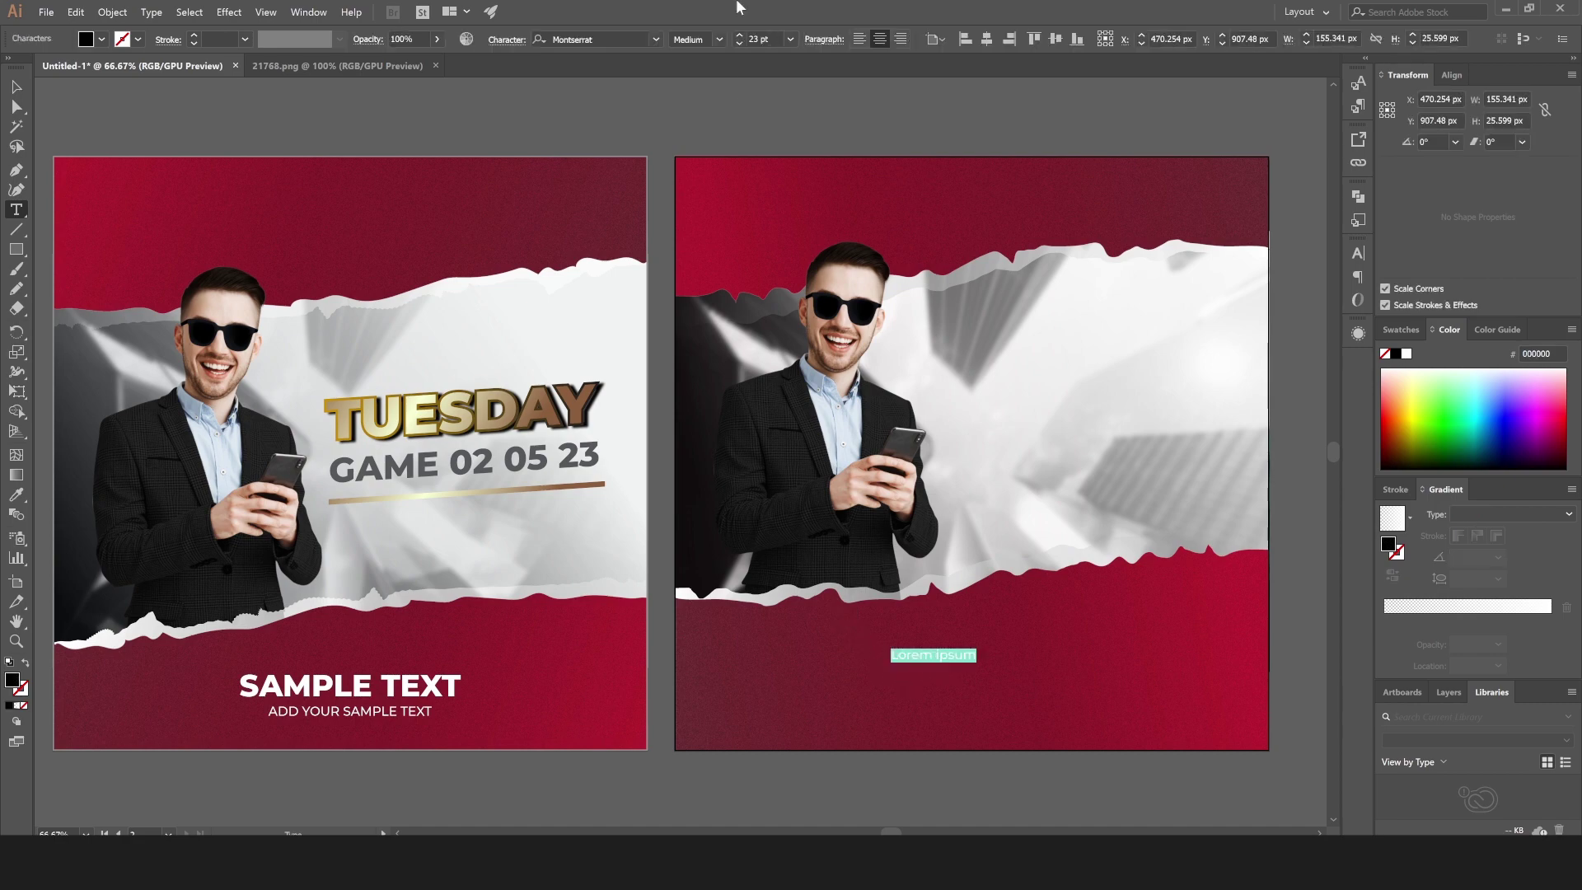
left_click(719, 39)
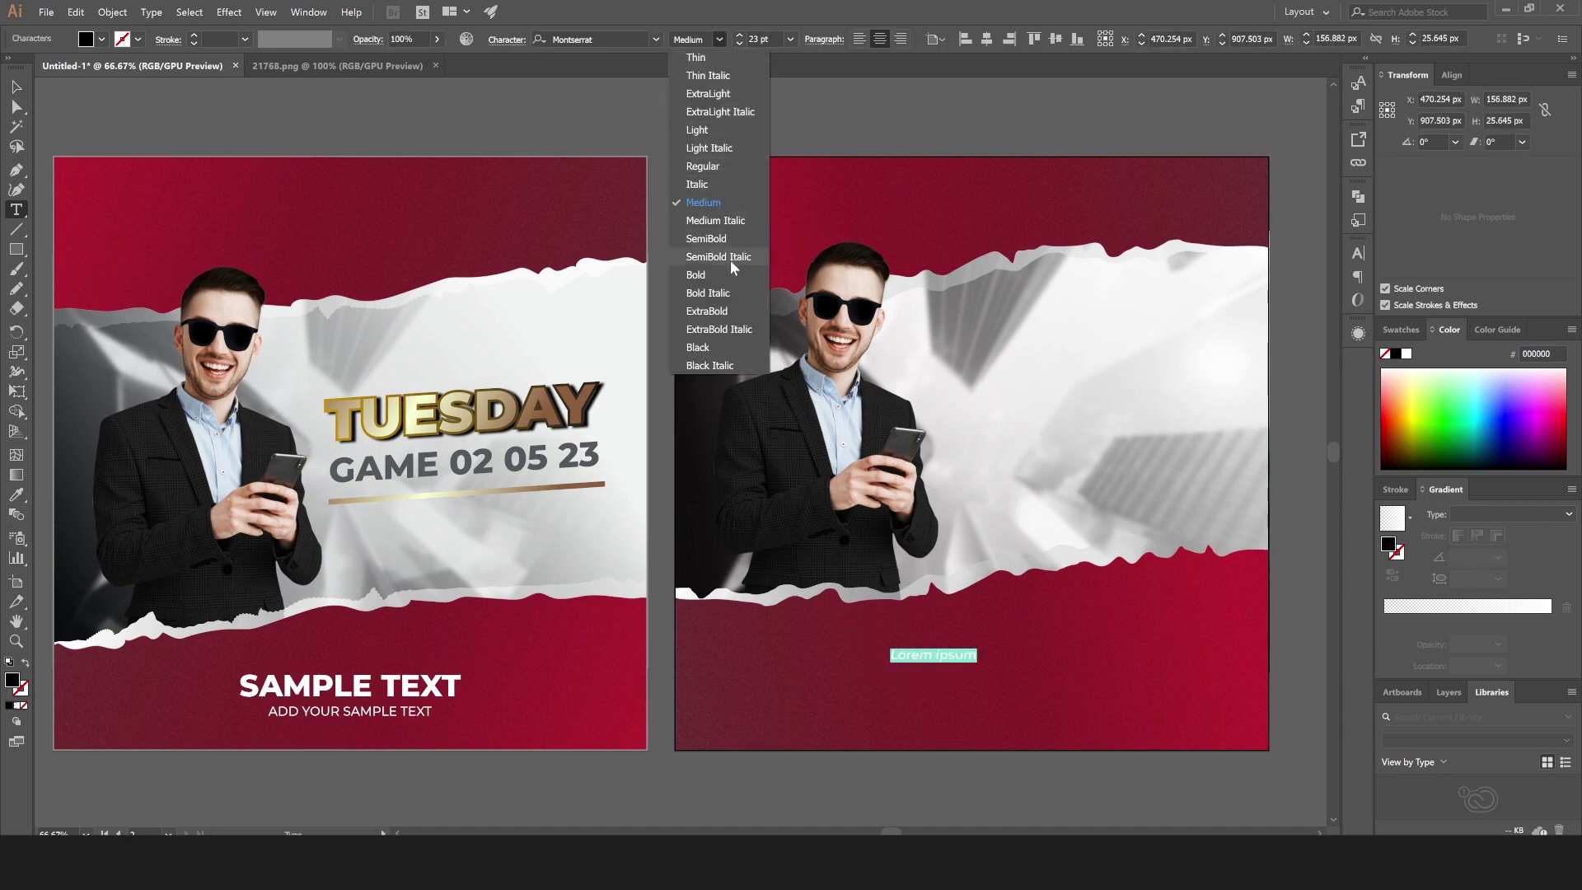
left_click(730, 310)
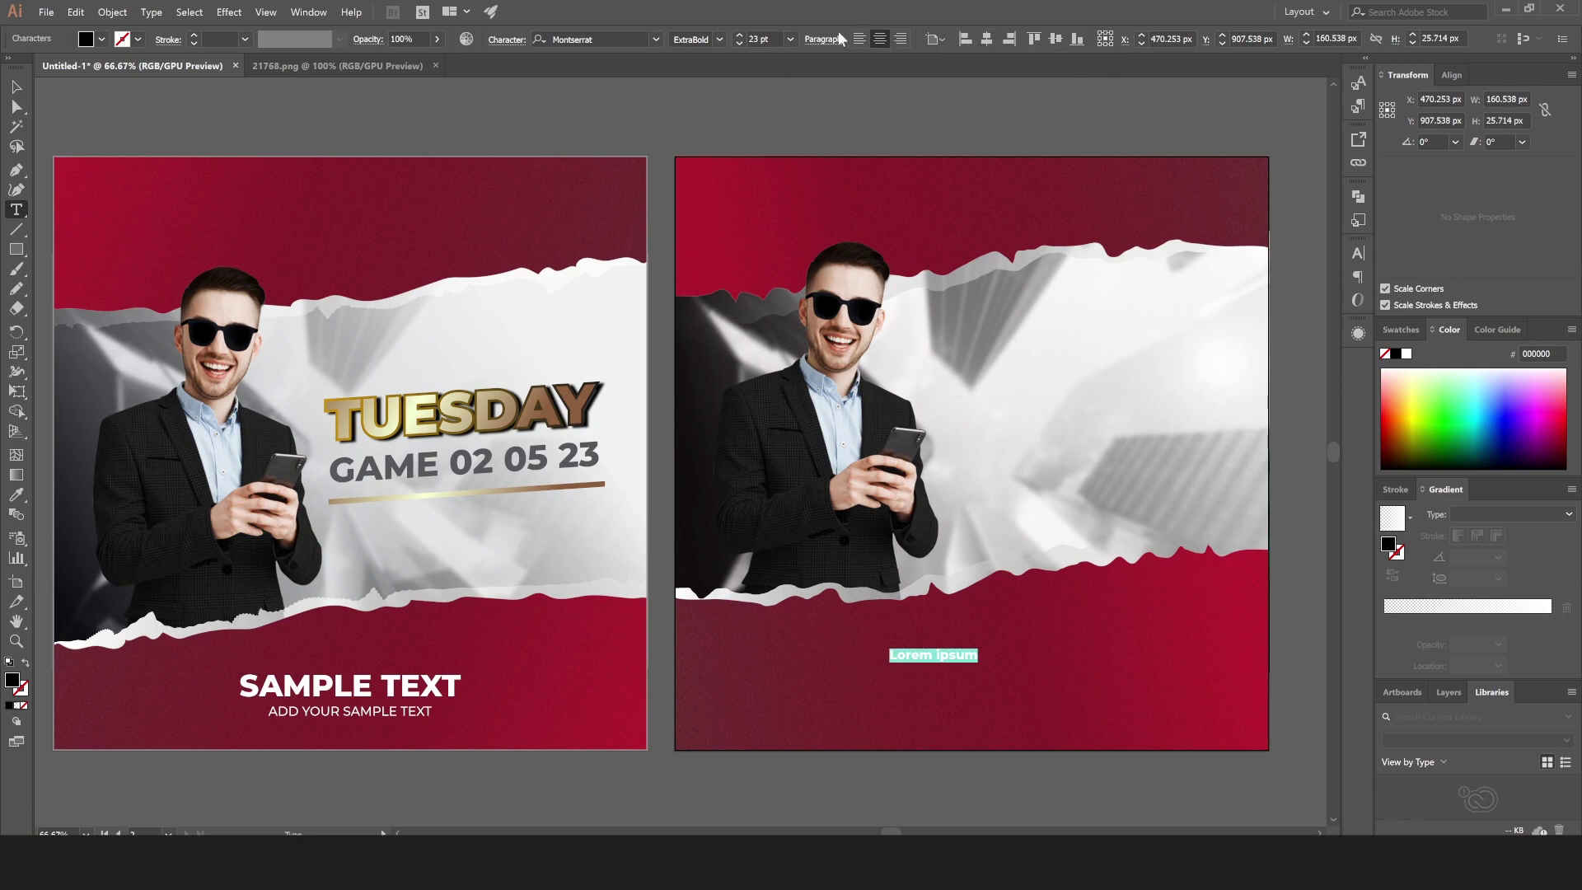
left_click(789, 40)
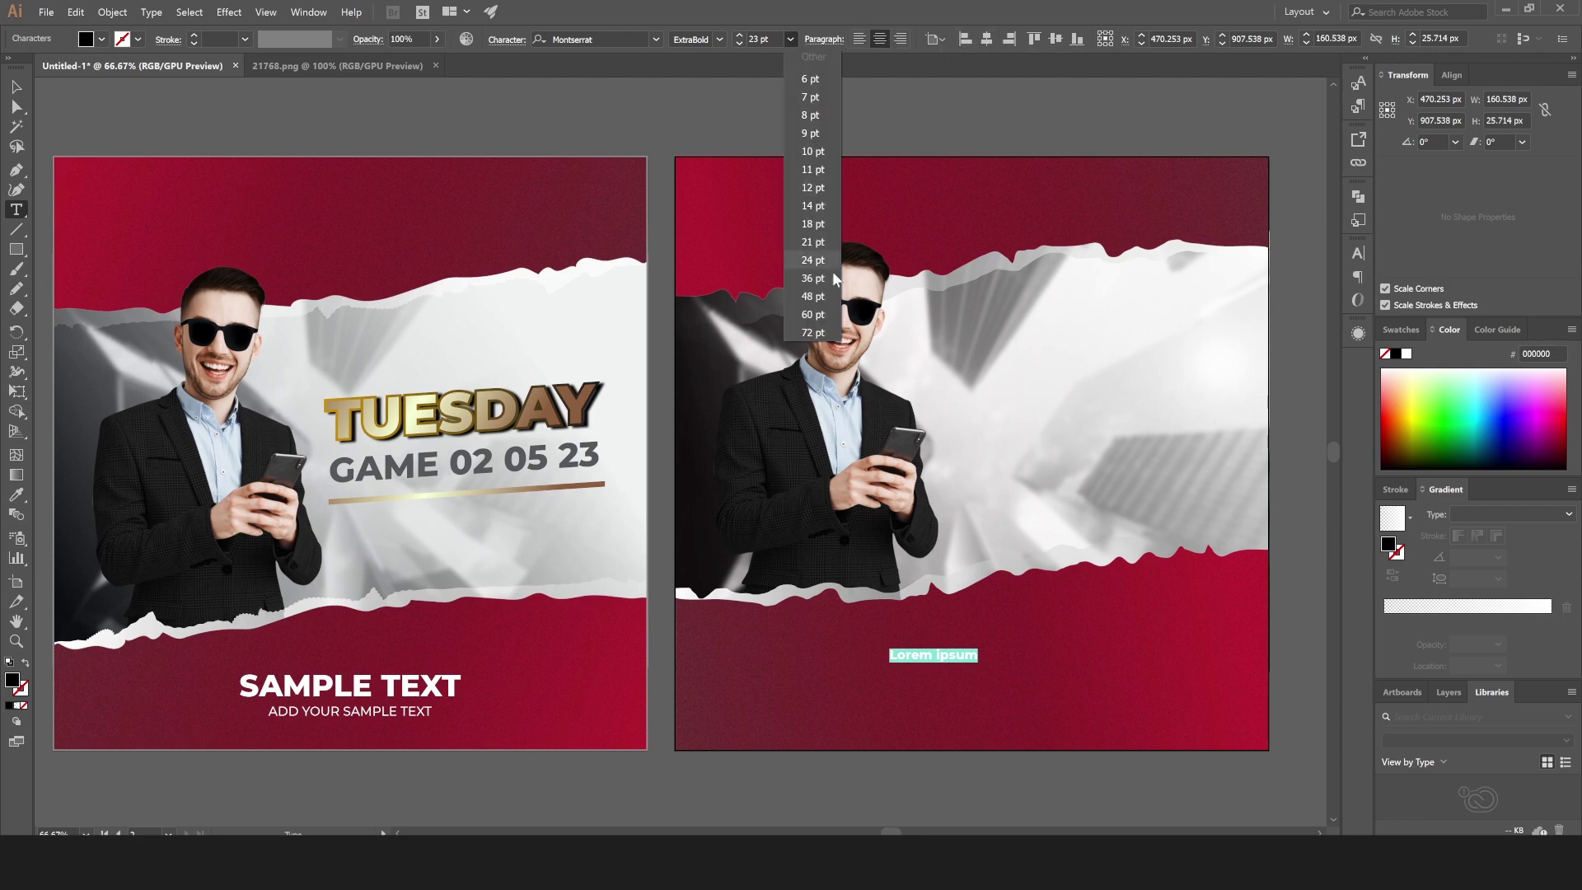
left_click(814, 314)
key("ctrl+shift+a")
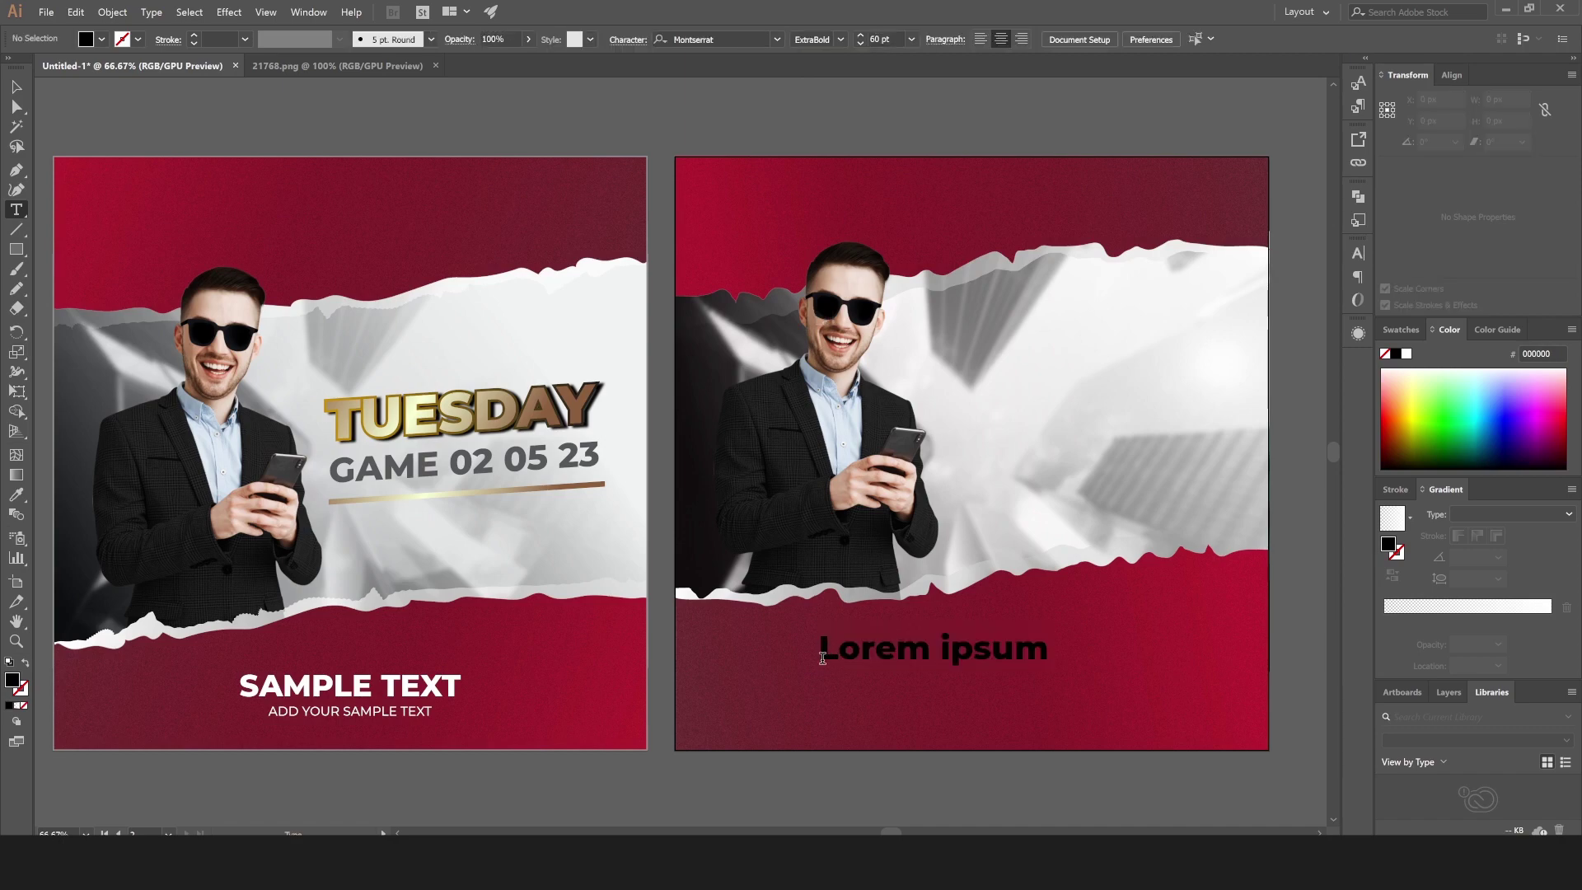
Replace the placeholder line on the lower red area of the new artboard with SAMPLE TEXT.
left_click_drag(821, 655, 1123, 667)
type("SAM")
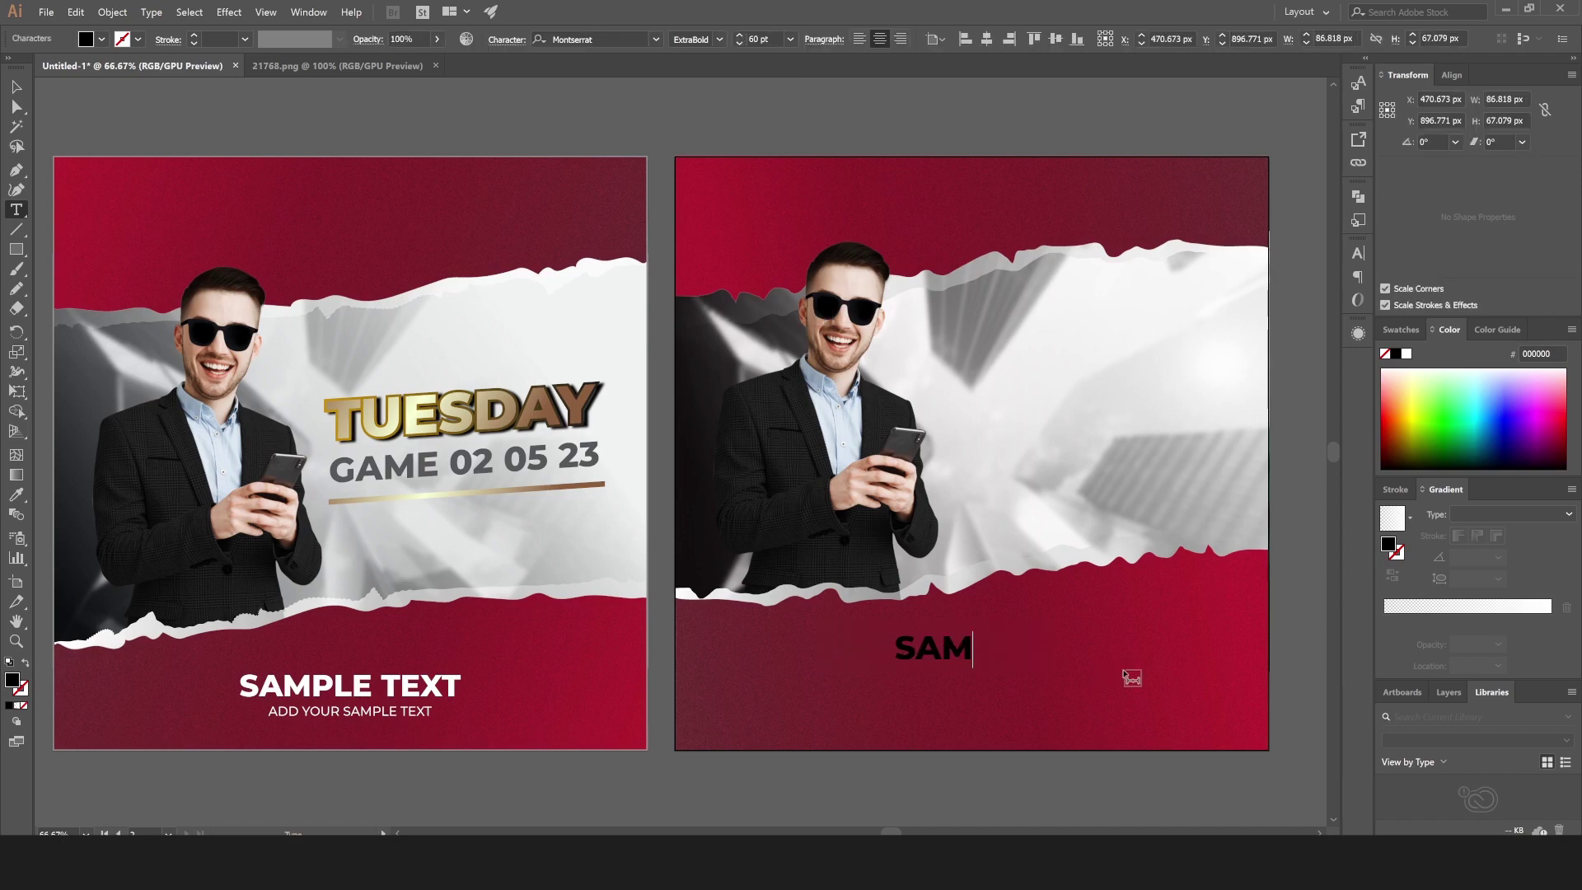
type("PLE TEXT")
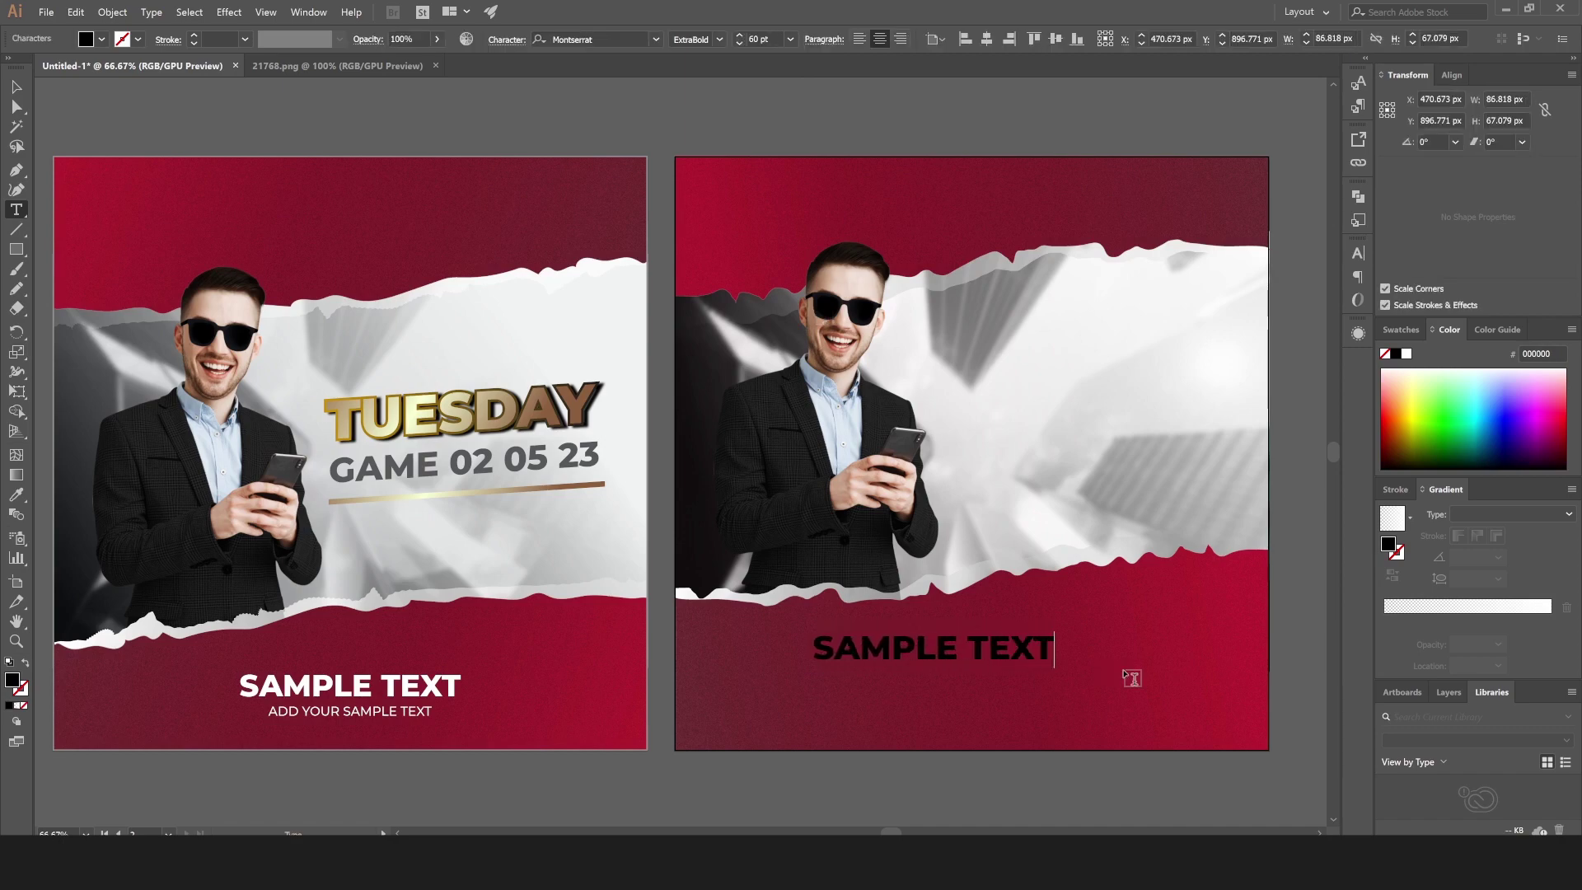
Fill the SAMPLE TEXT line with white and center it horizontally on the artboard.
left_click(16, 86)
left_click(102, 39)
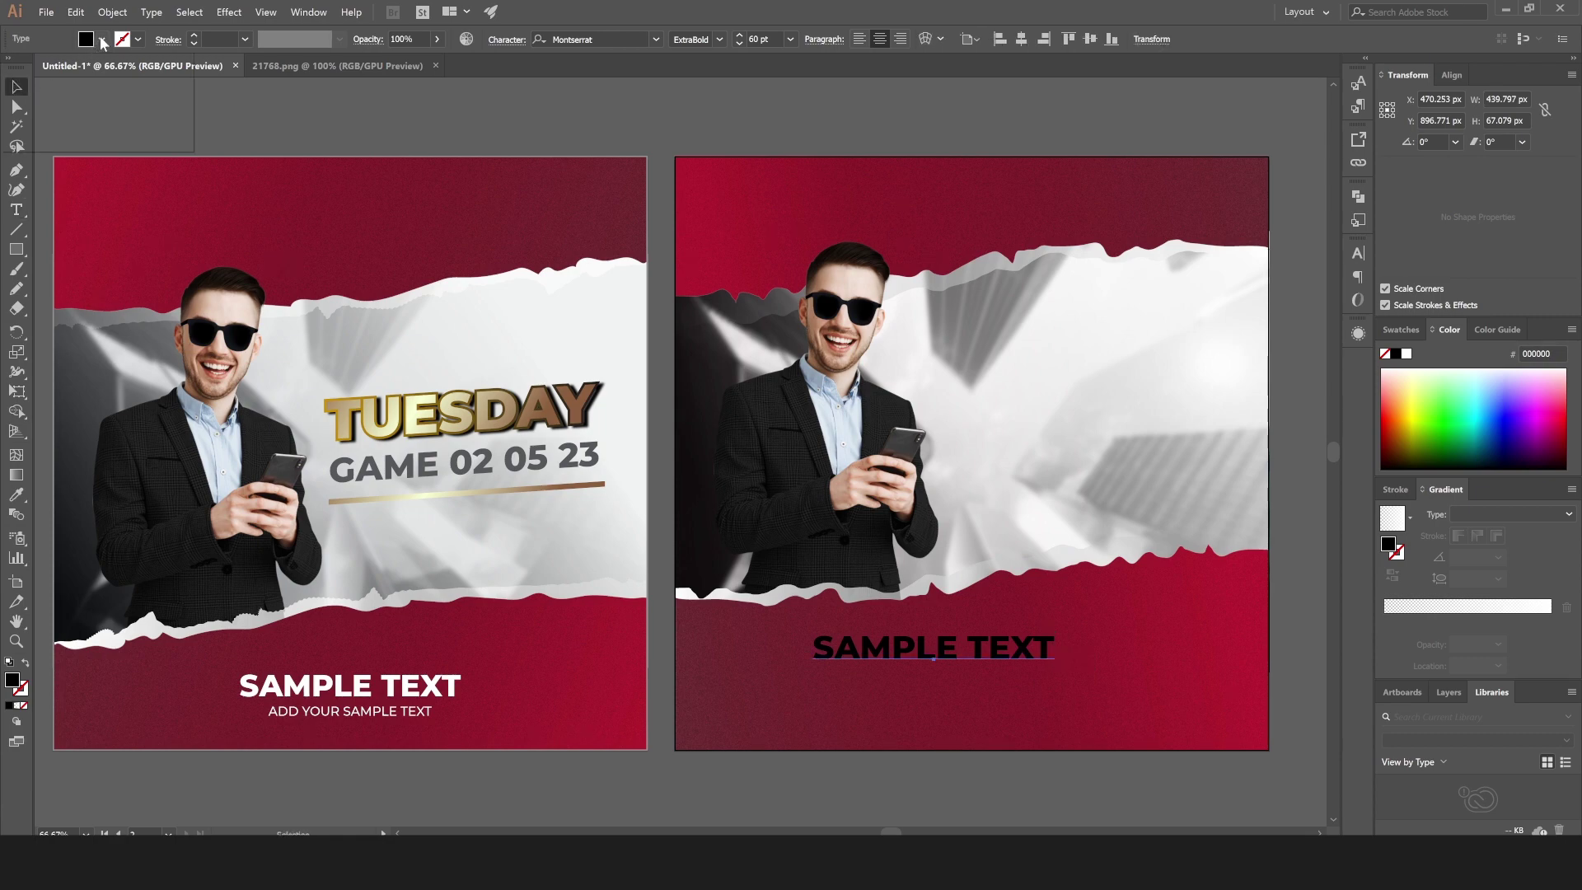
left_click(34, 67)
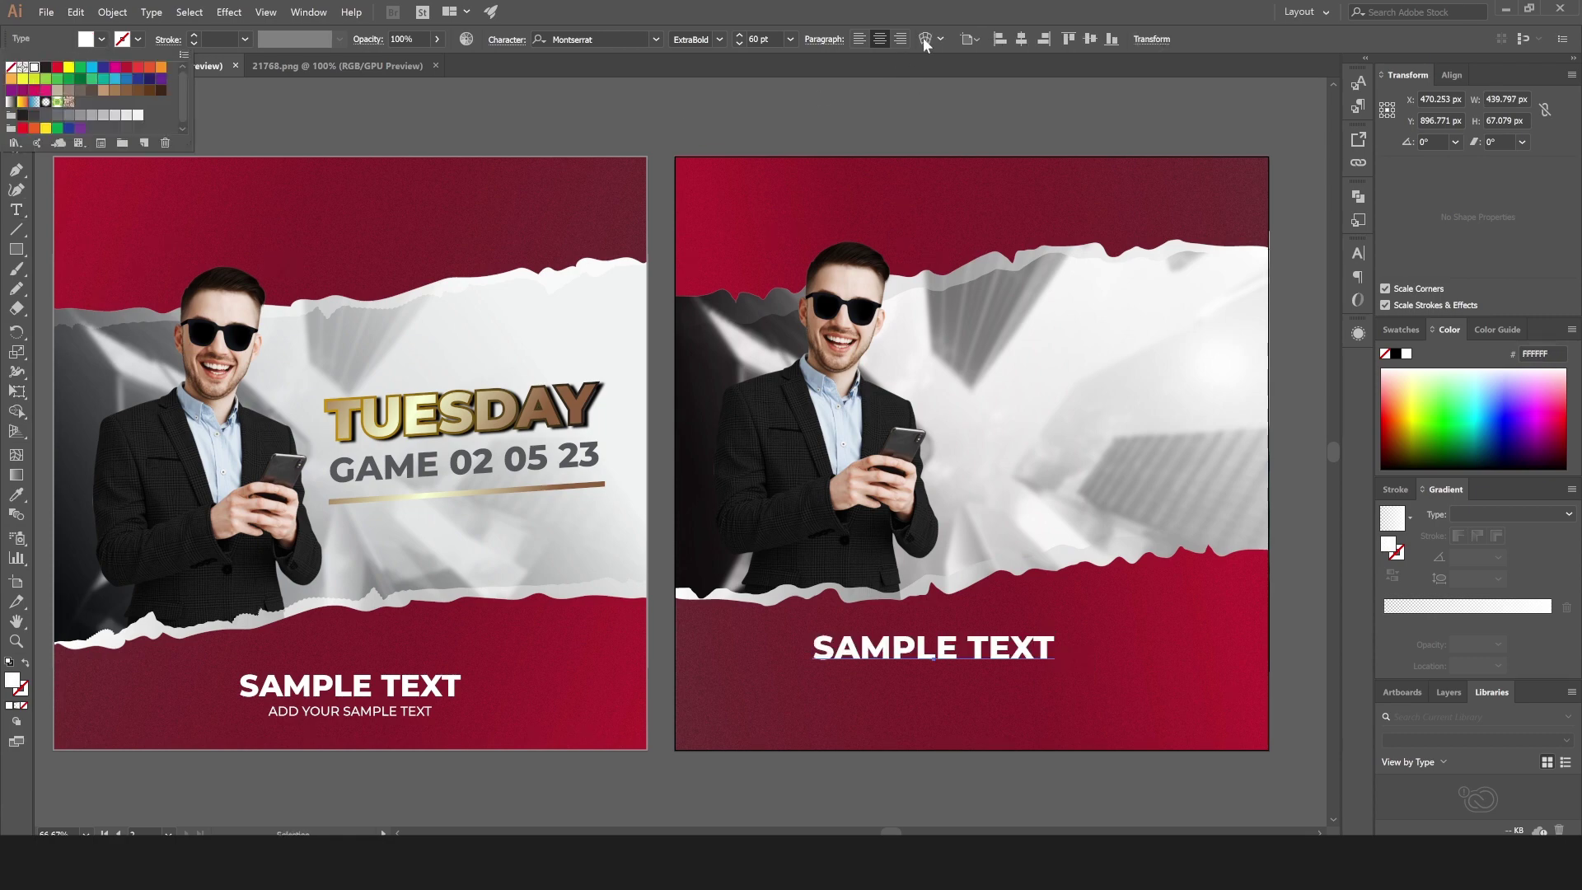
left_click(1010, 38)
left_click(1021, 39)
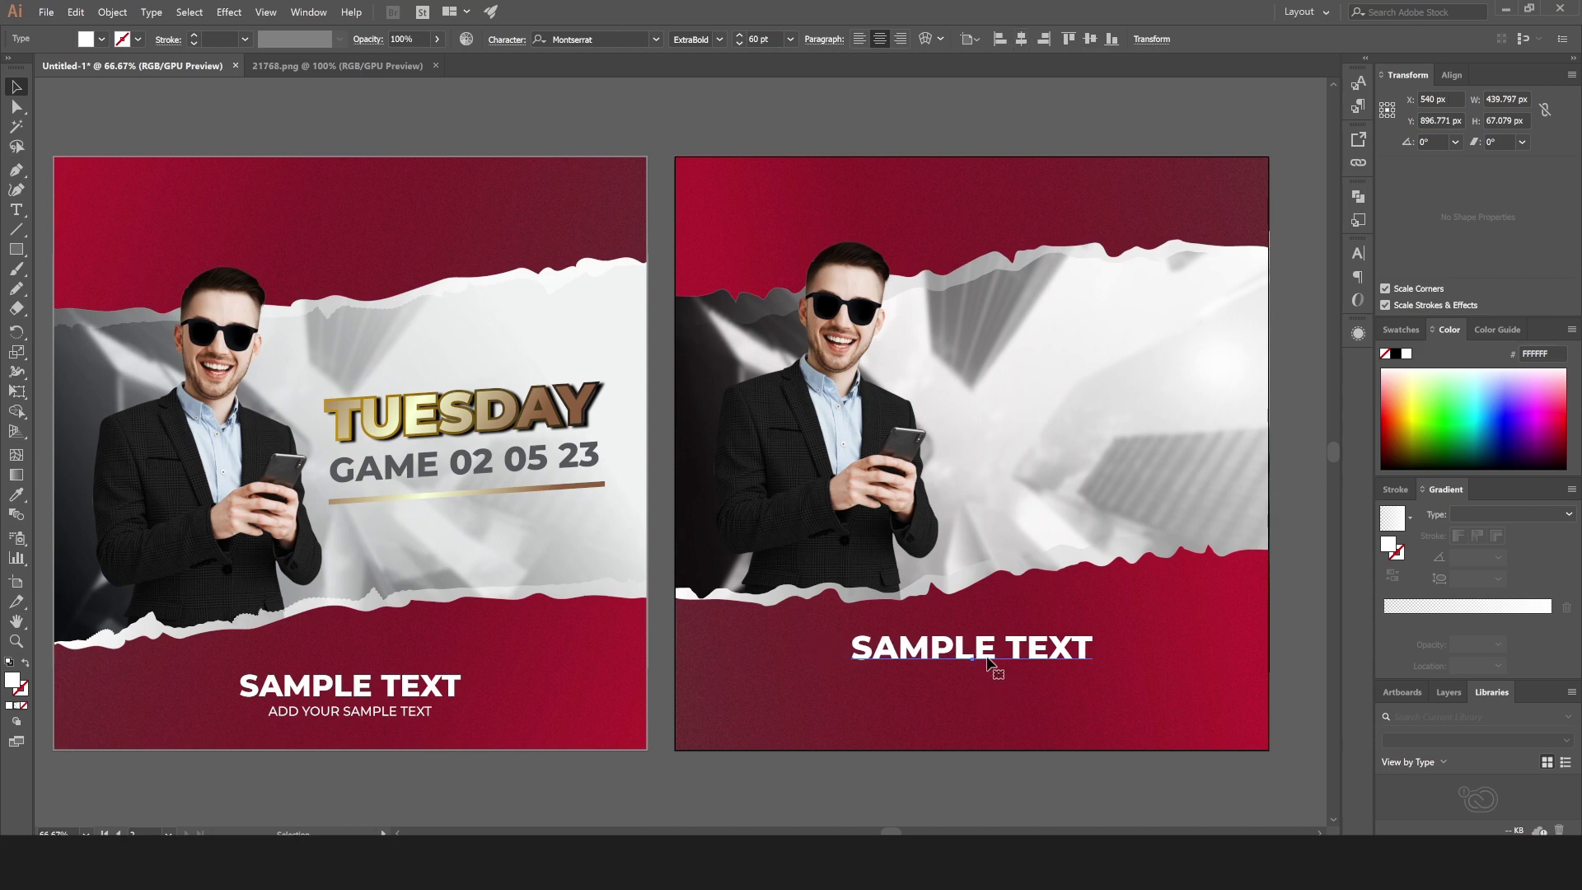
Duplicate the SAMPLE TEXT line directly beneath itself and set the copy to Montserrat Medium at 24 pt.
left_click_drag(993, 664, 994, 702)
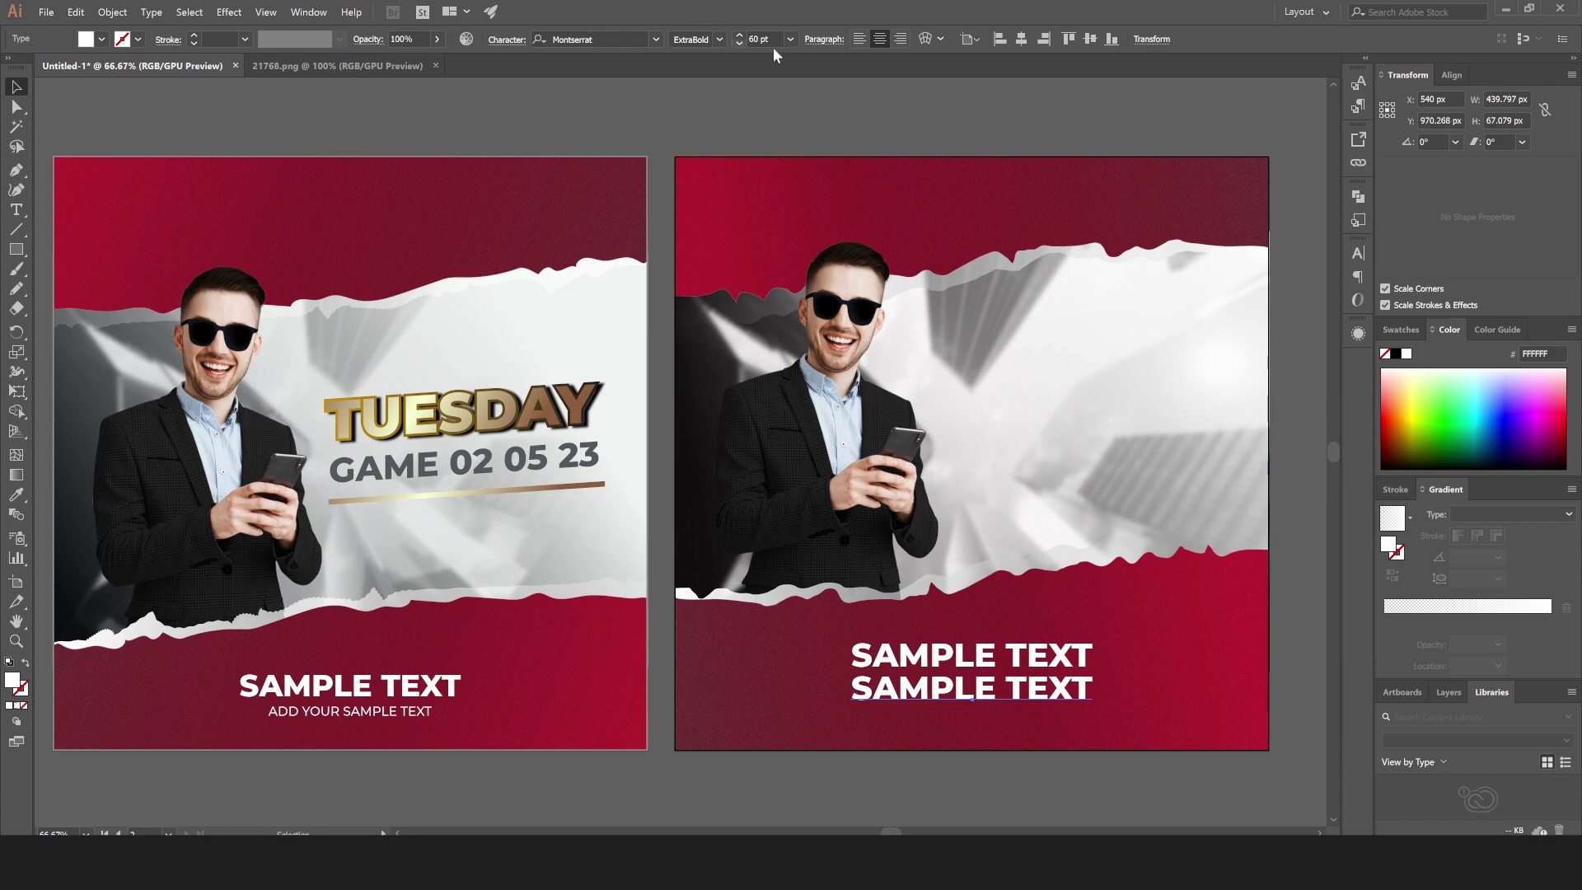
left_click(793, 37)
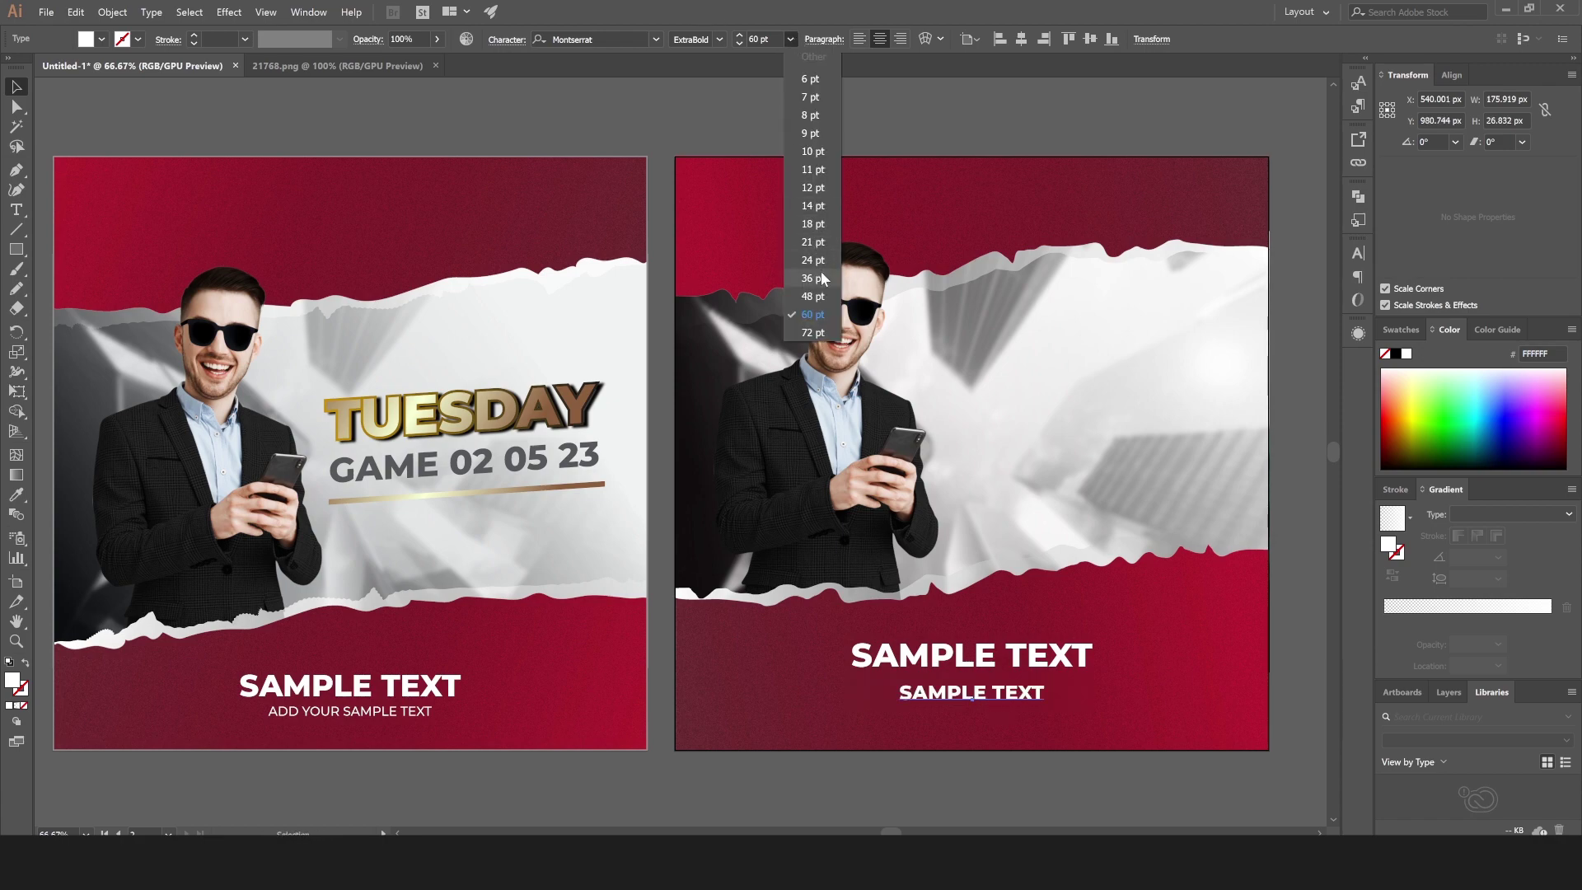
left_click(819, 262)
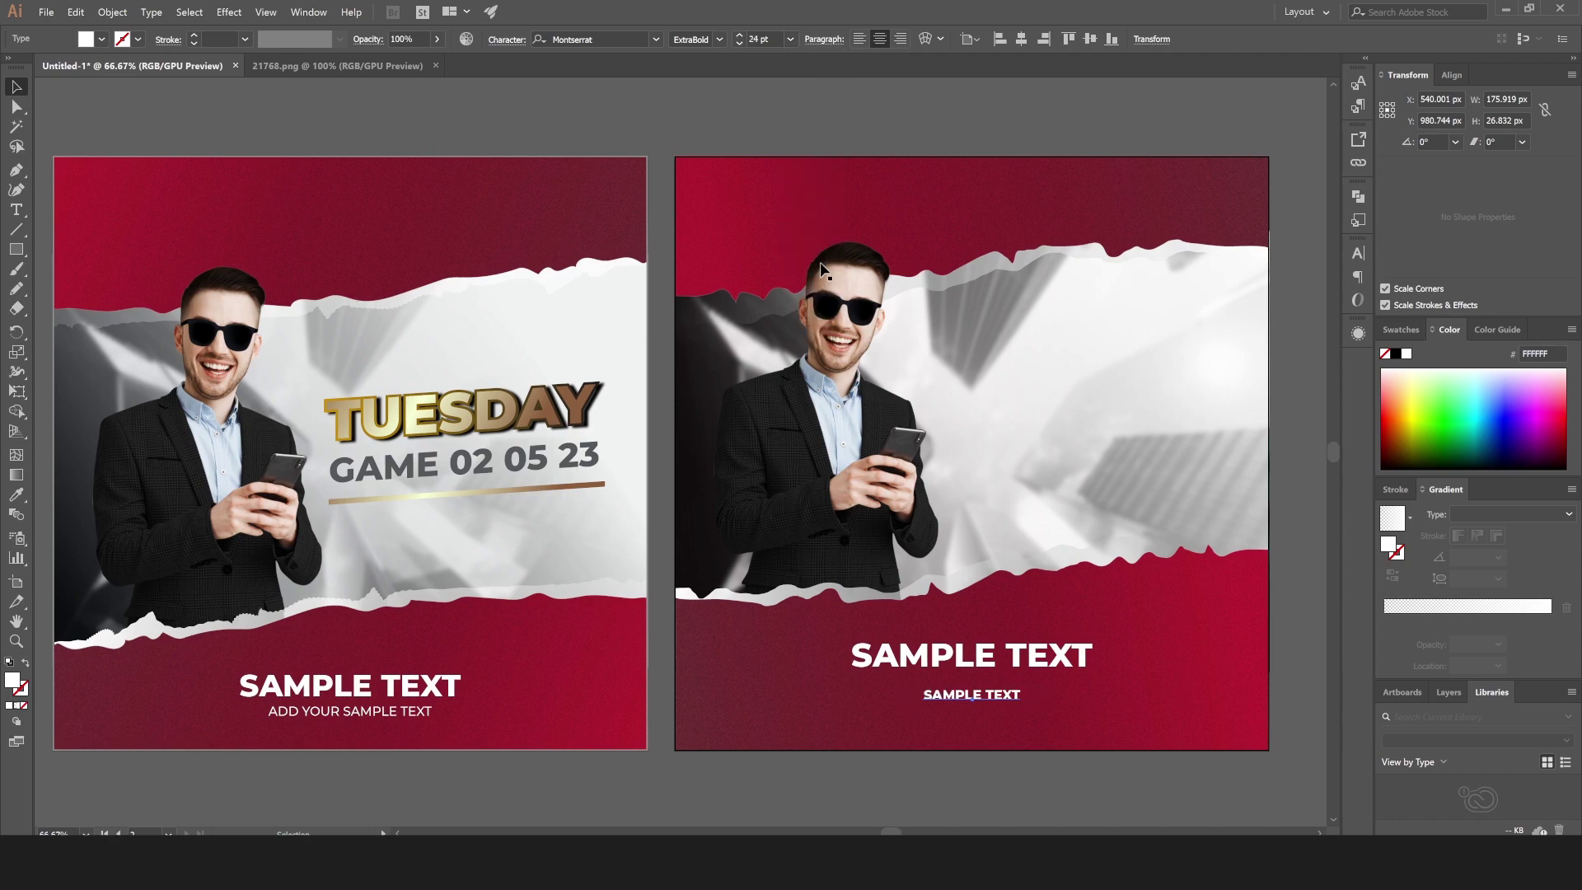
left_click(715, 38)
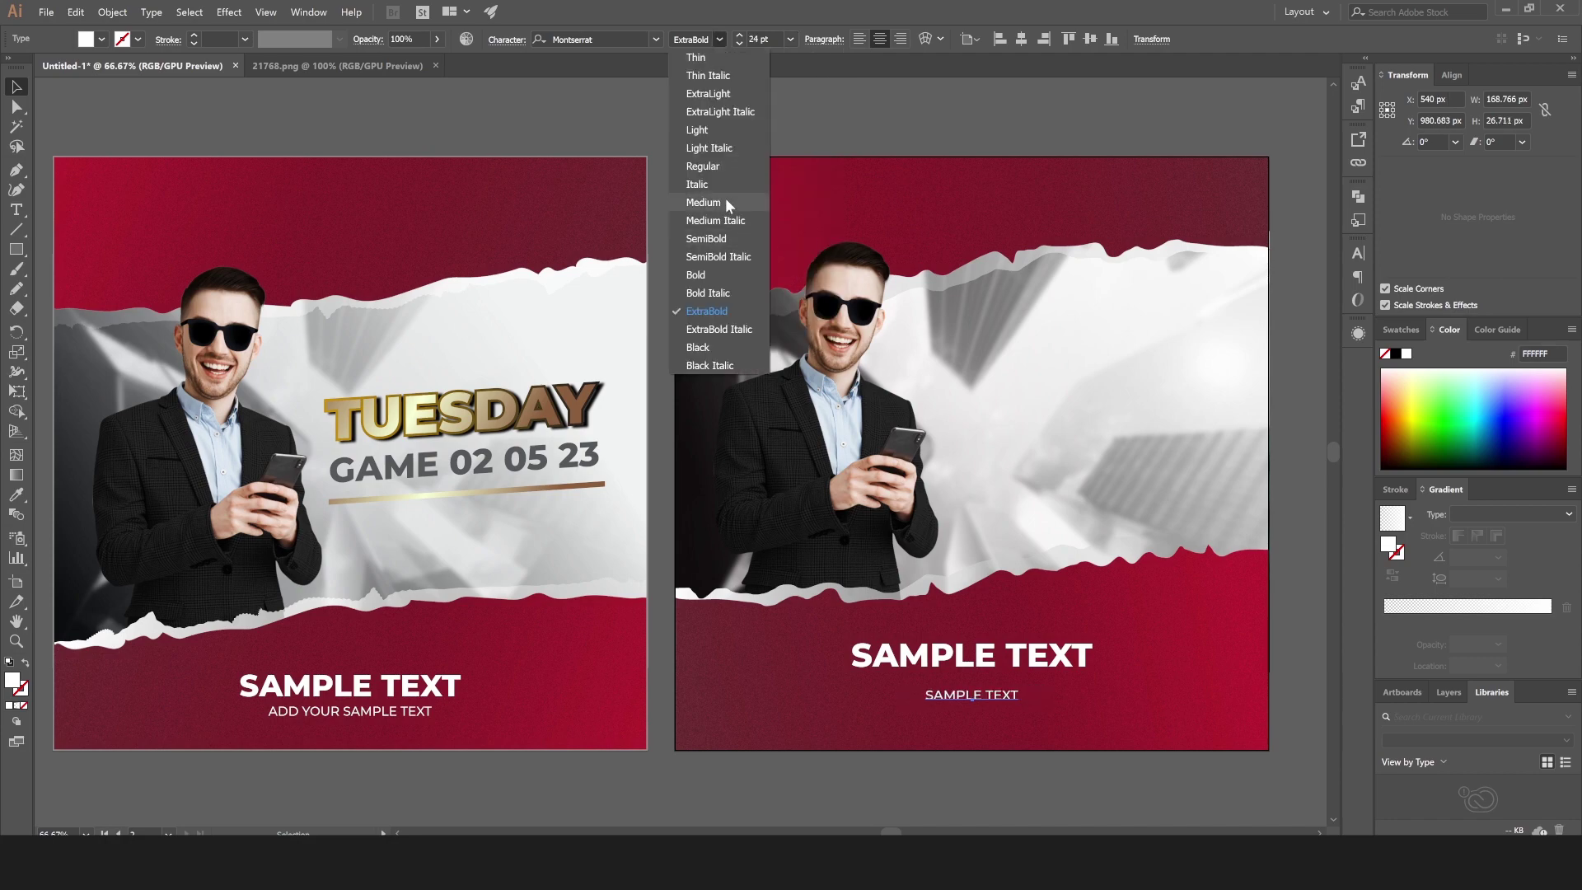
left_click(725, 202)
double_click(991, 695)
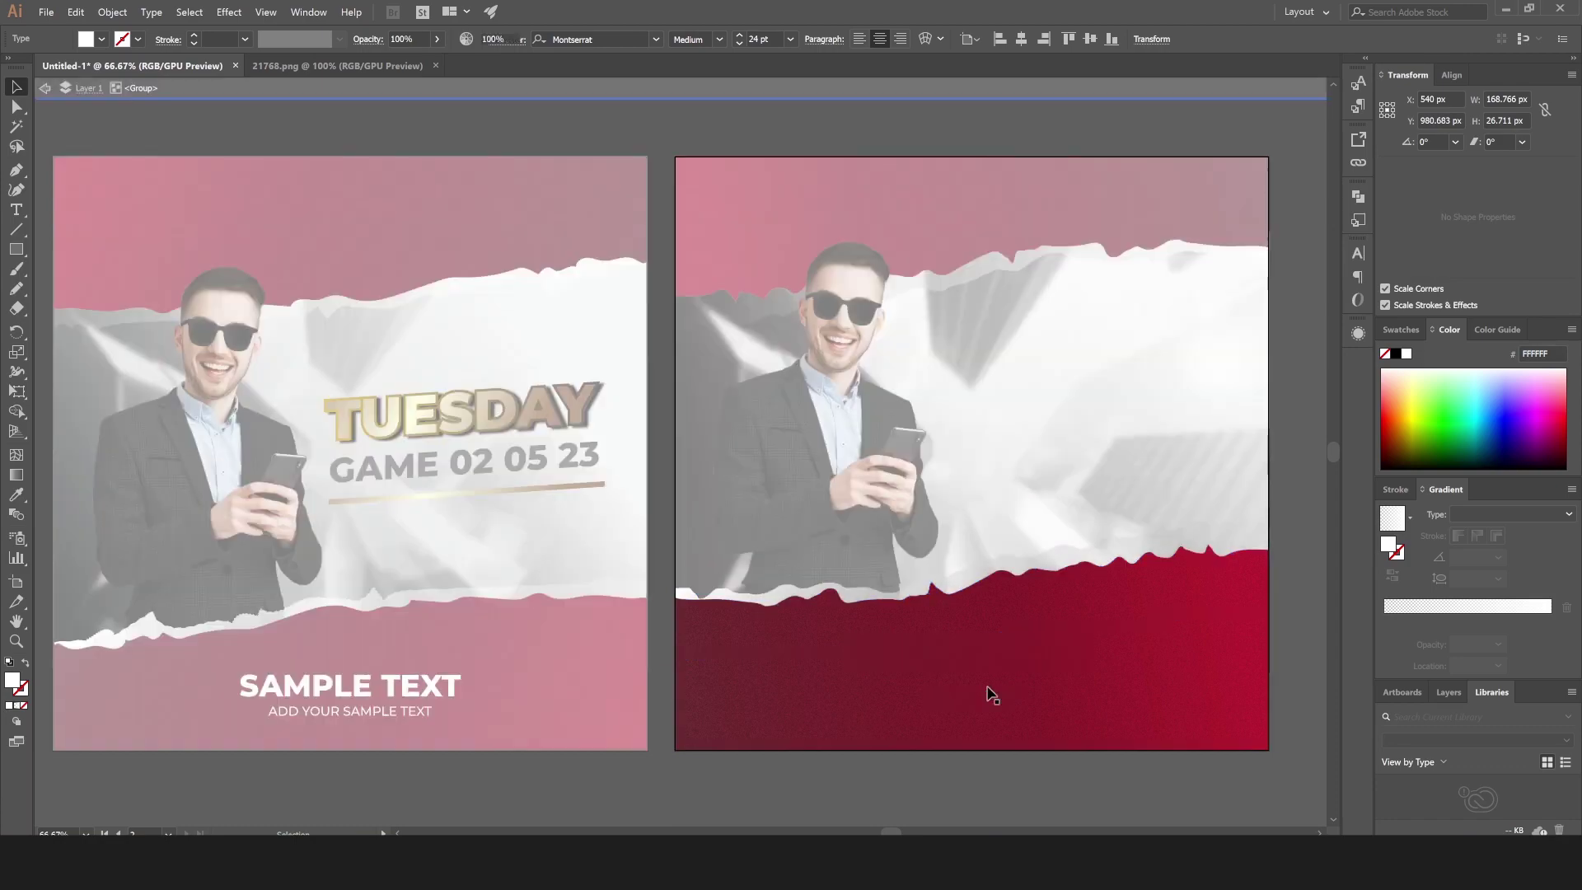
double_click(1006, 797)
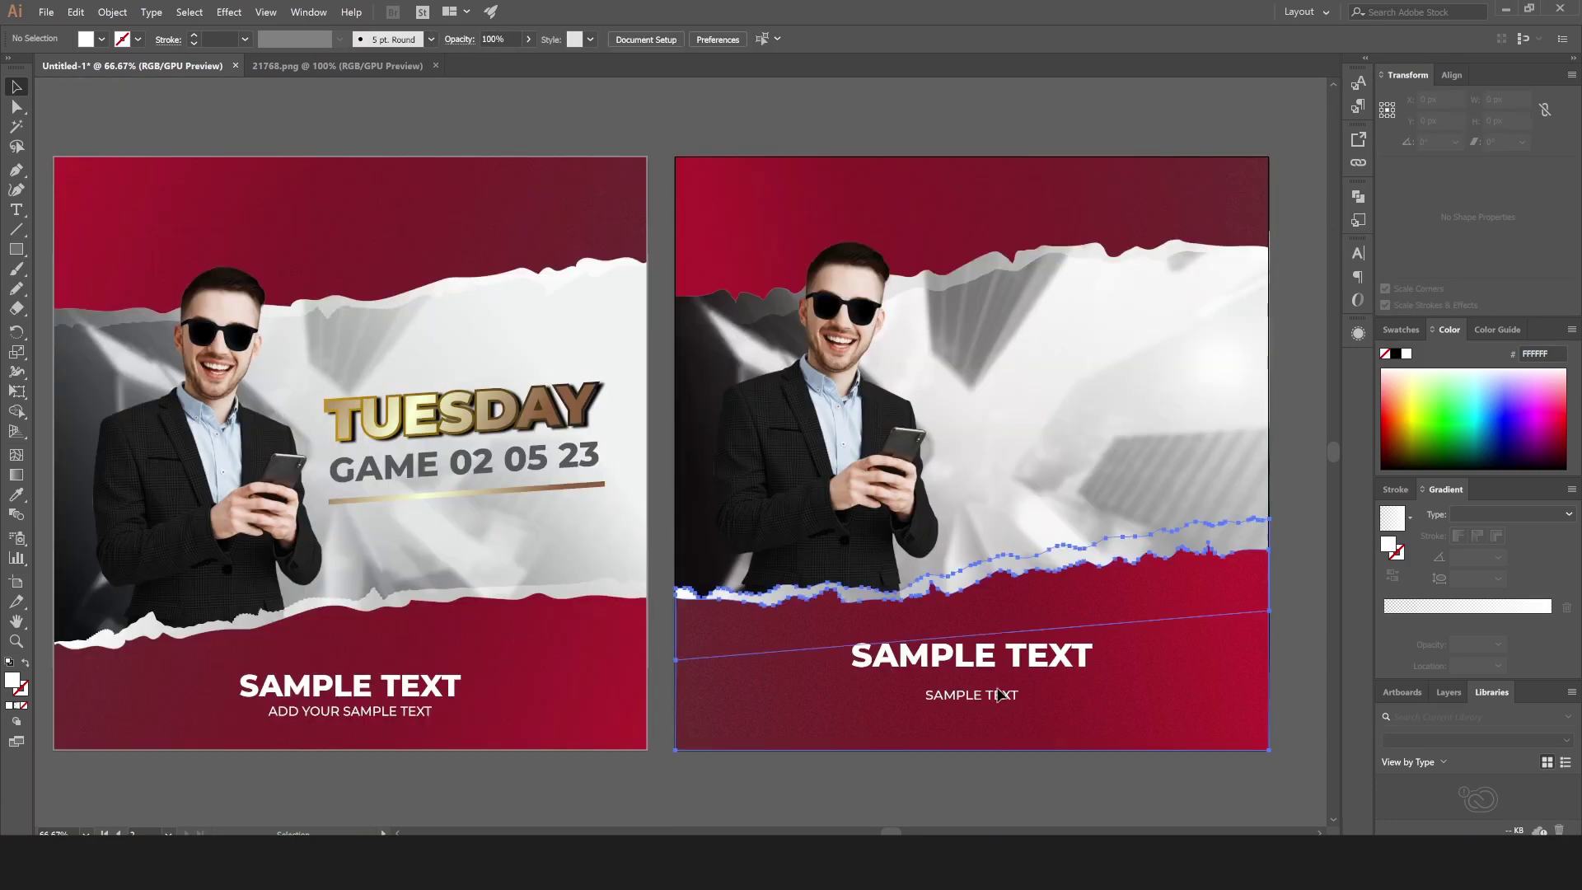
double_click(998, 695)
double_click(1026, 805)
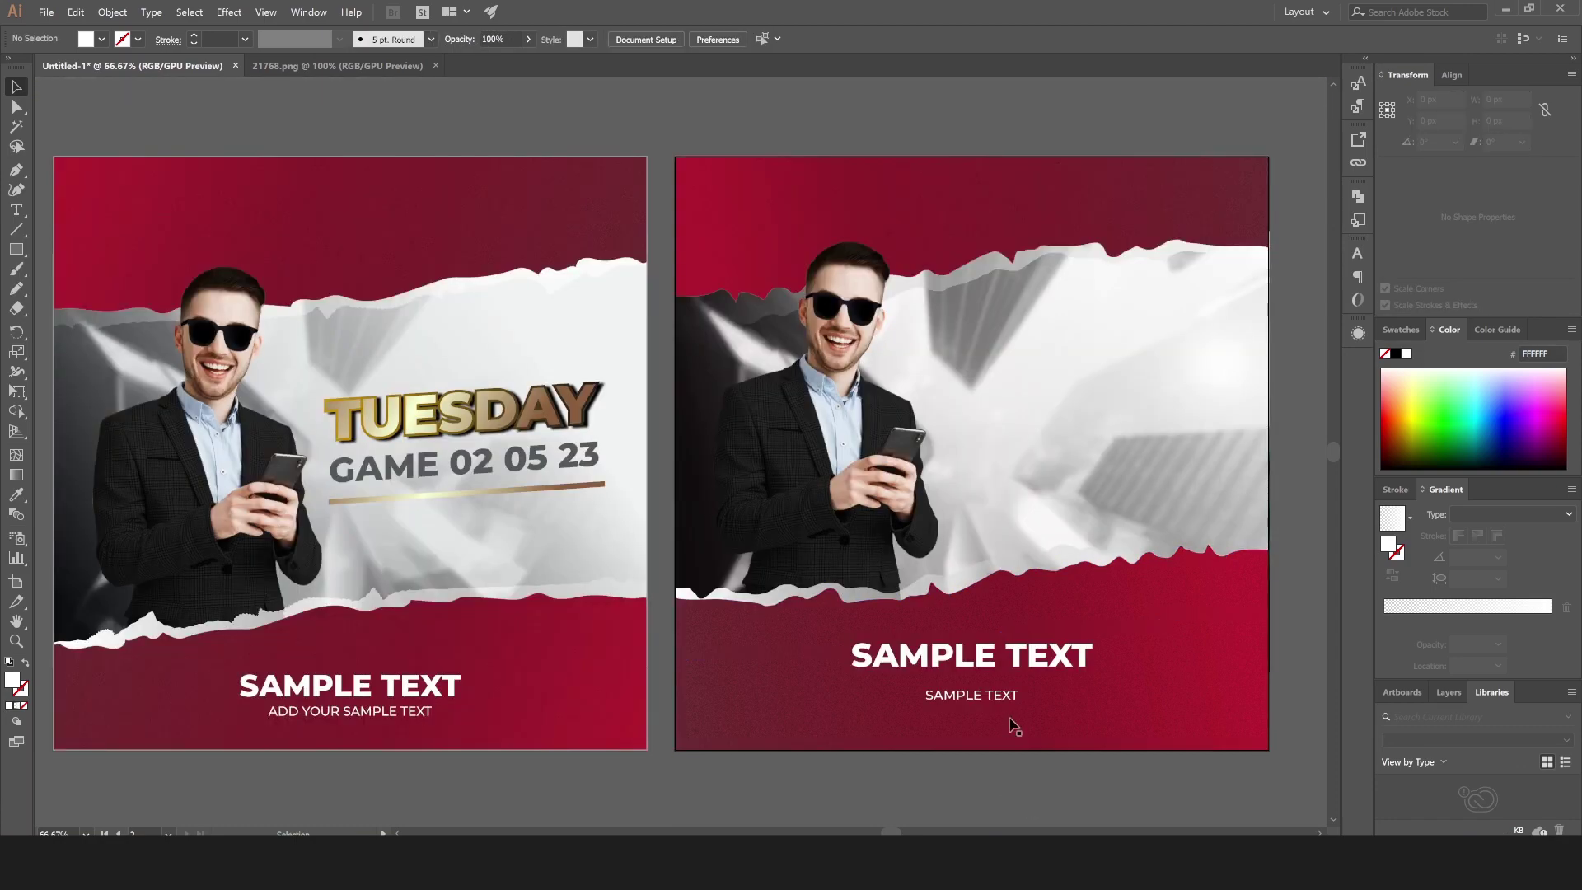
Replace the smaller lower text line with ADD YOUR SAMPLE TEXT.
double_click(1013, 696)
key("ctrl+a")
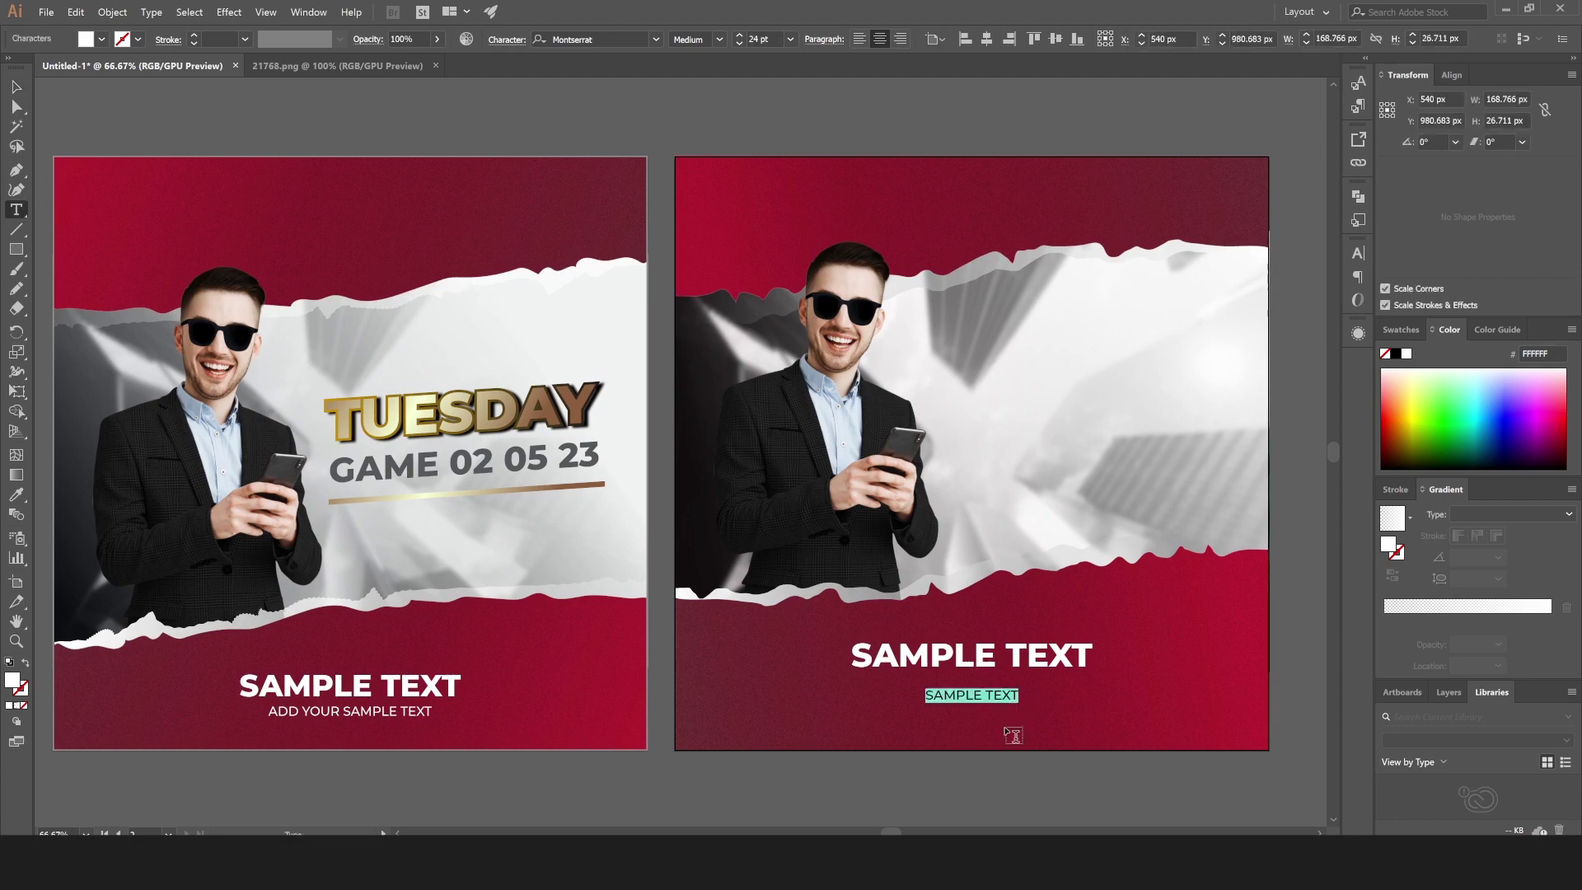
type("ADD Y")
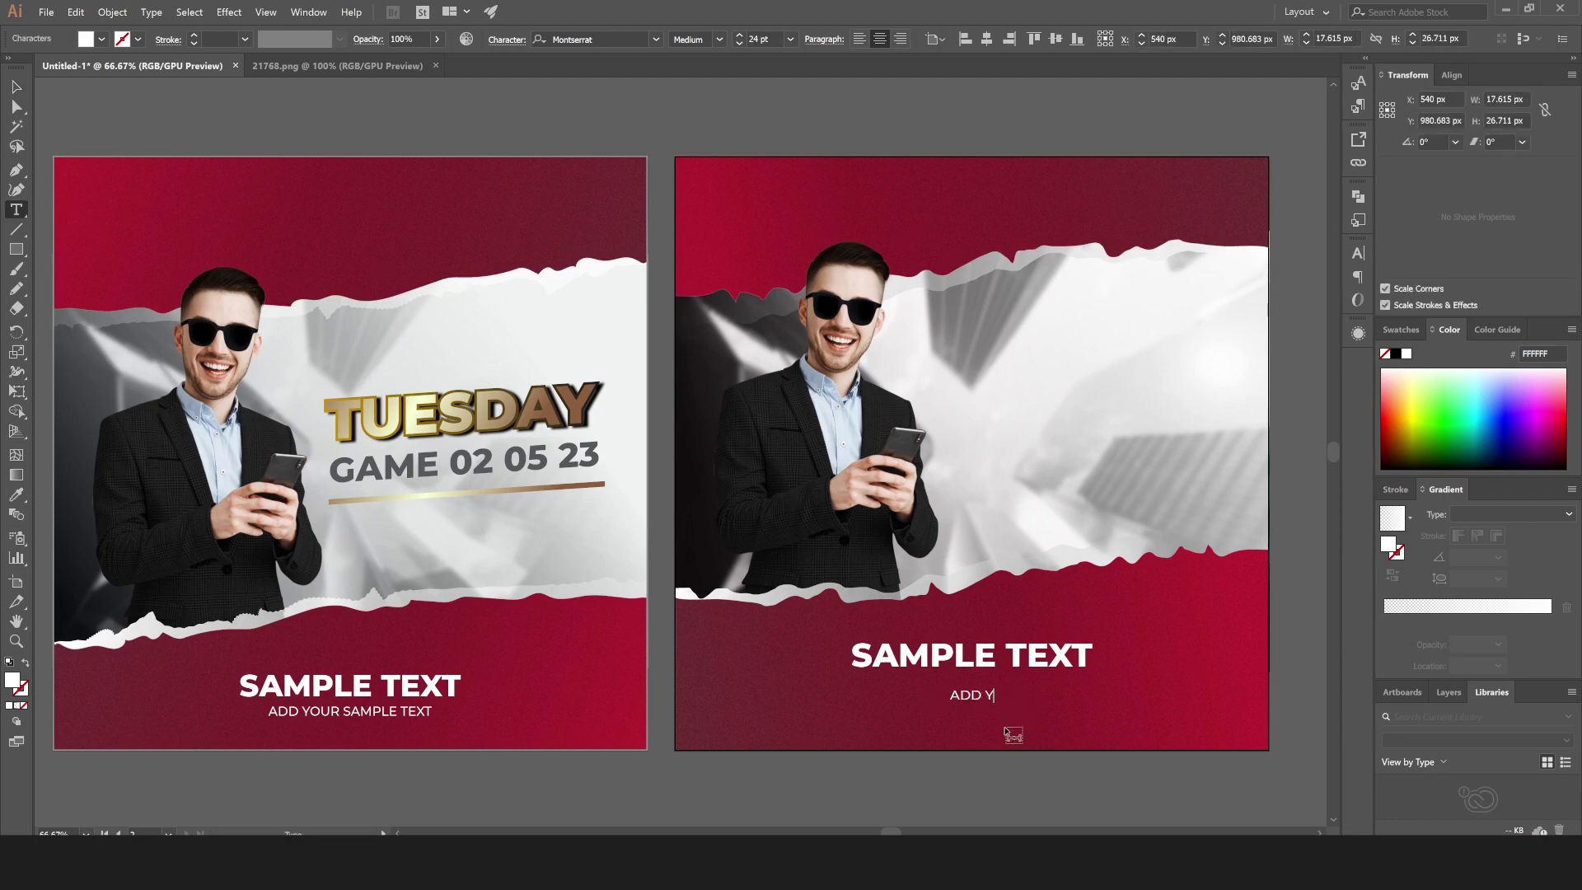
type("OUR SAMPLE TEXT")
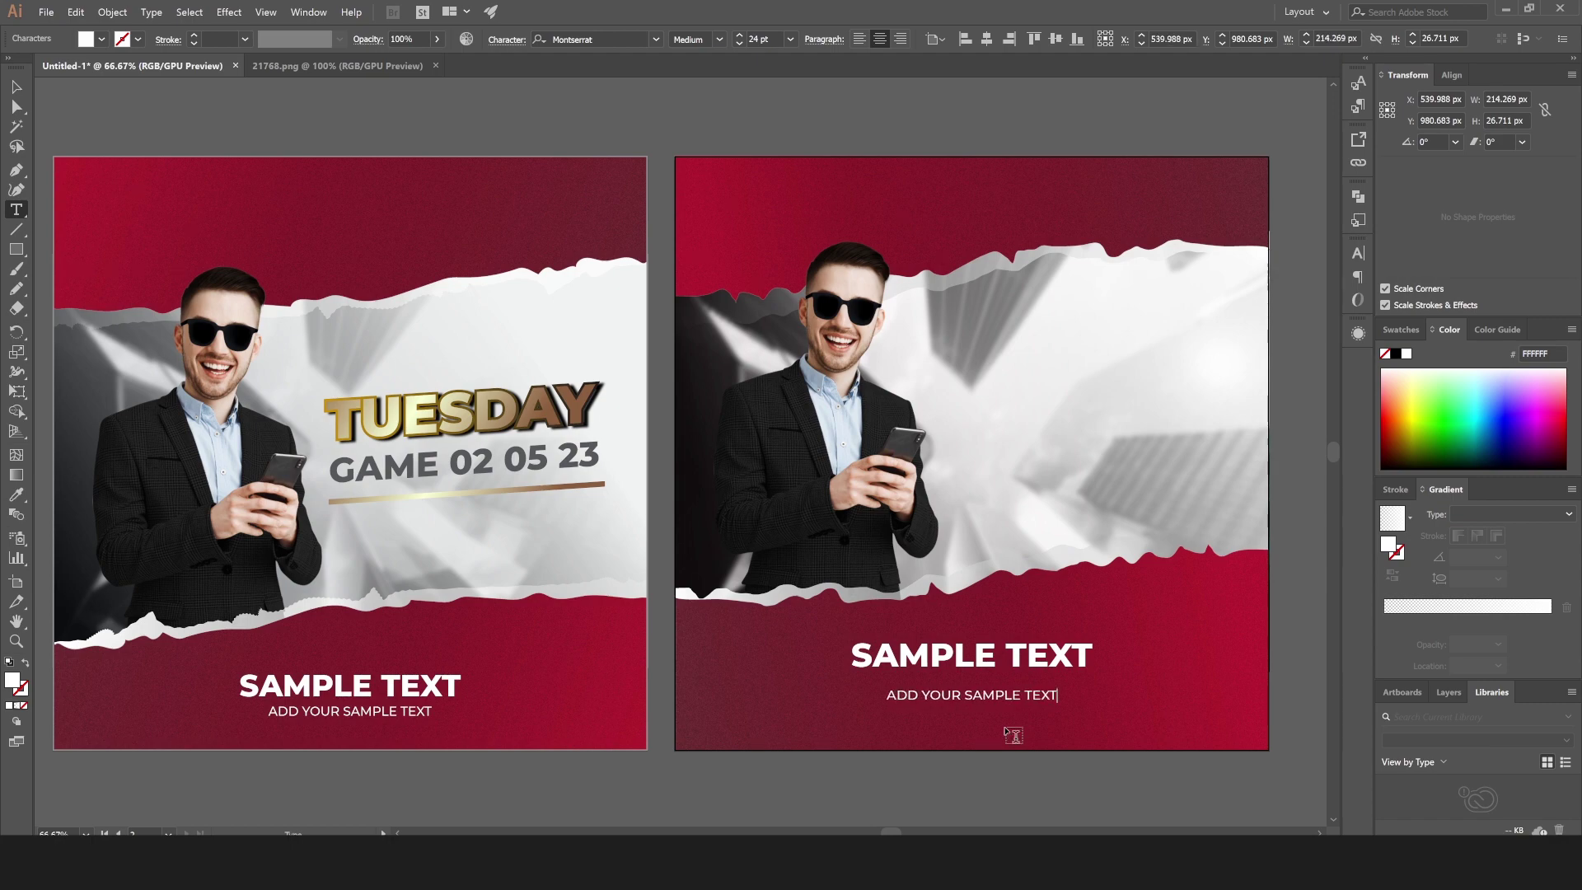
Move the SAMPLE TEXT headline down, closer to the smaller line beneath it.
left_click(16, 86)
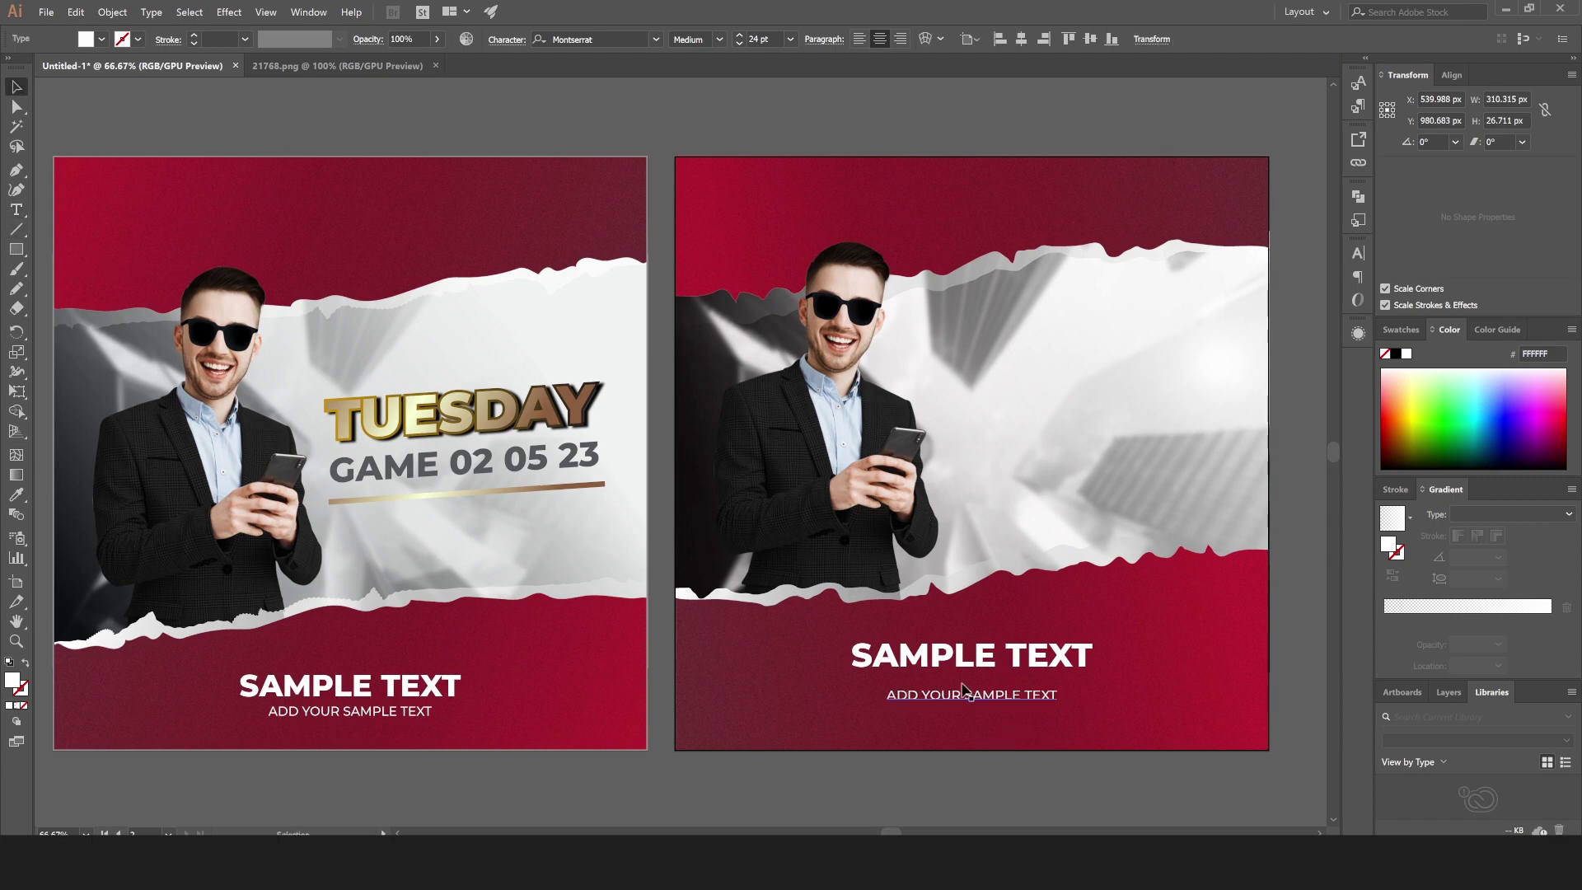
left_click_drag(991, 659, 986, 672)
left_click(992, 696)
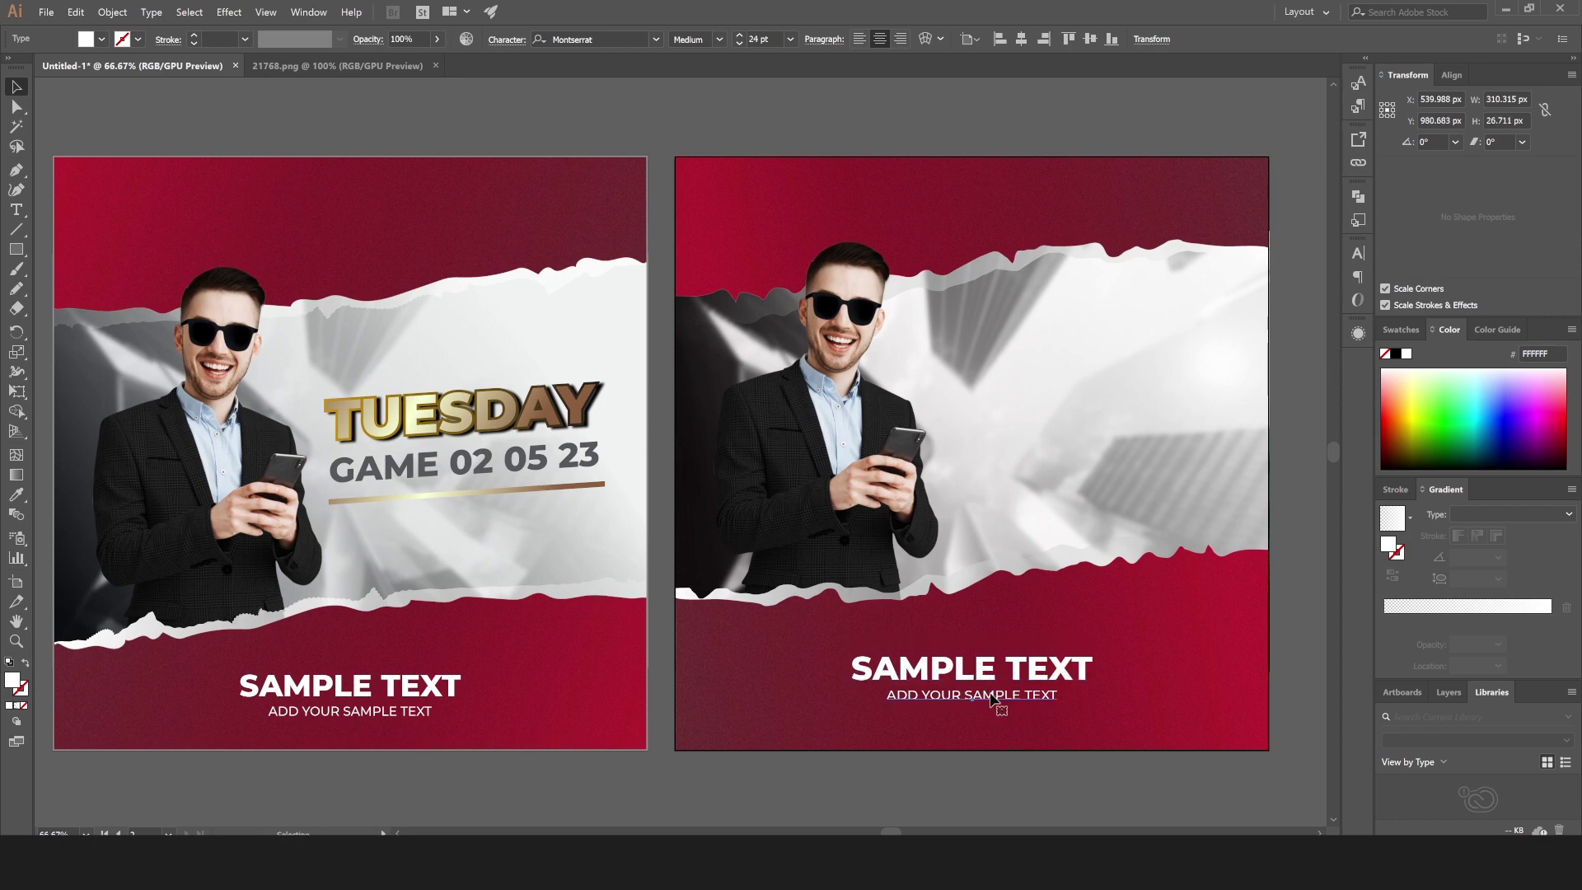
key("Down")
Copy the SAMPLE TEXT headline into the light torn opening beside the man and change the copy to TUESDAY.
left_click(1004, 674)
left_click_drag(978, 671, 1095, 407)
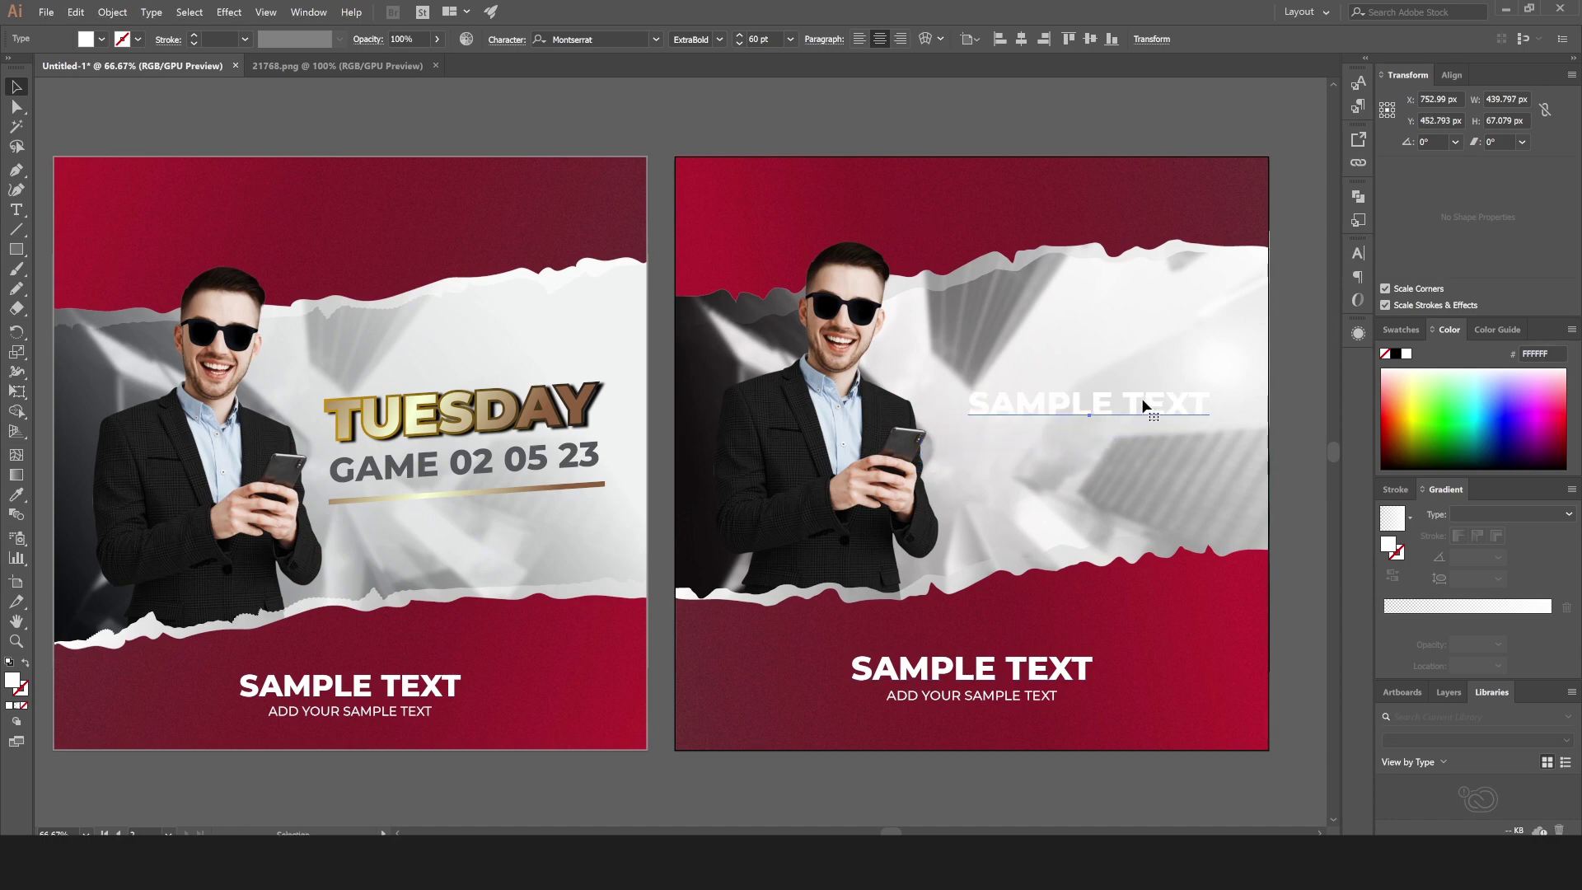
key("t")
left_click(1197, 398)
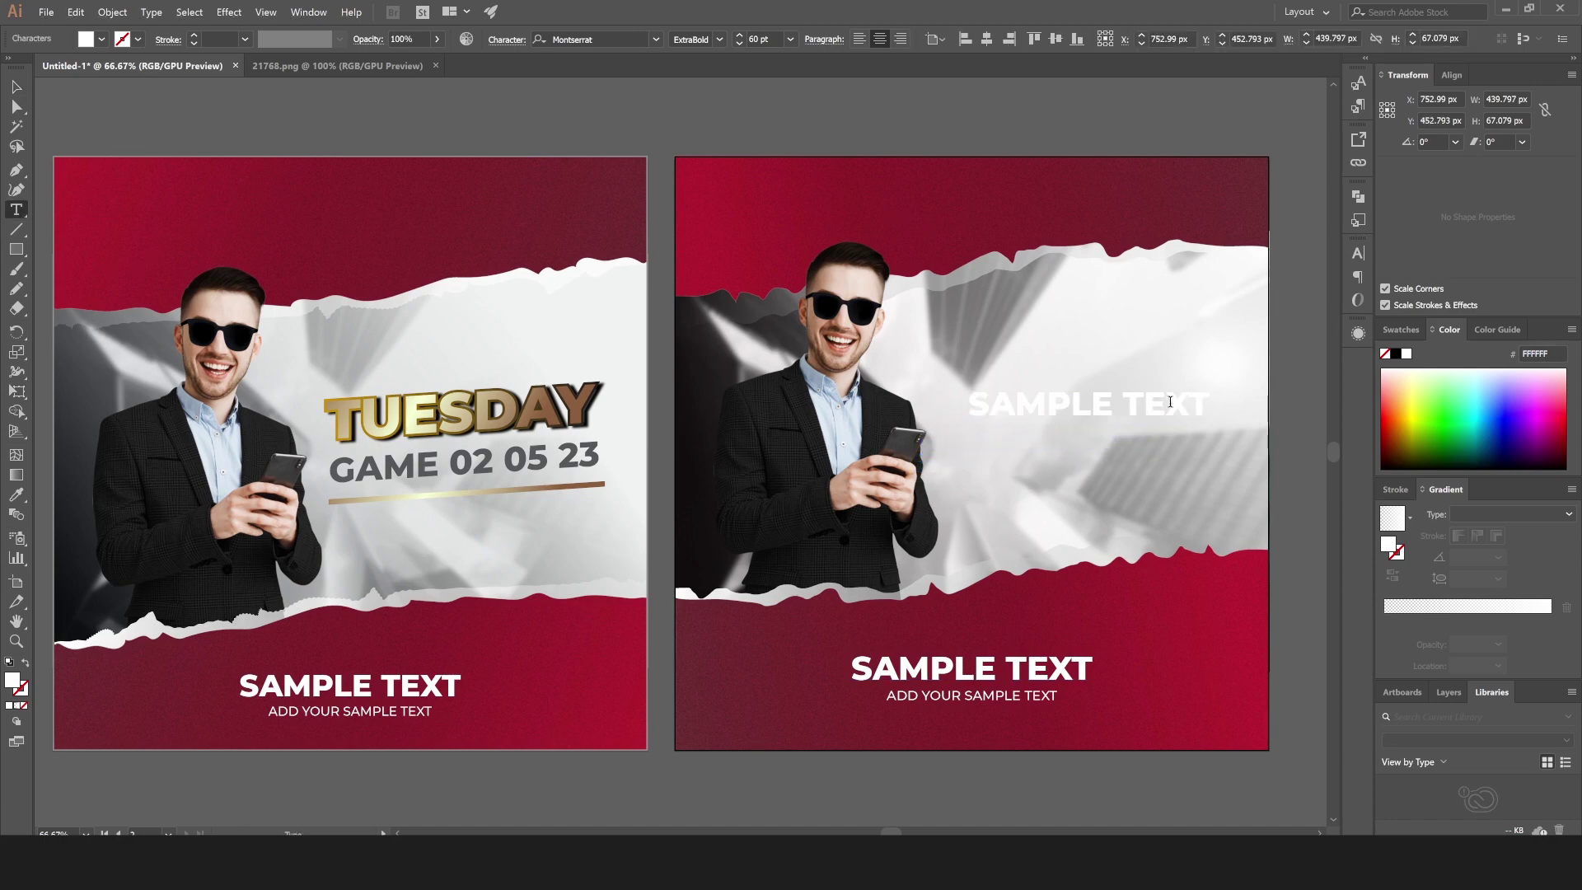
left_click_drag(1208, 403, 879, 407)
type("TU")
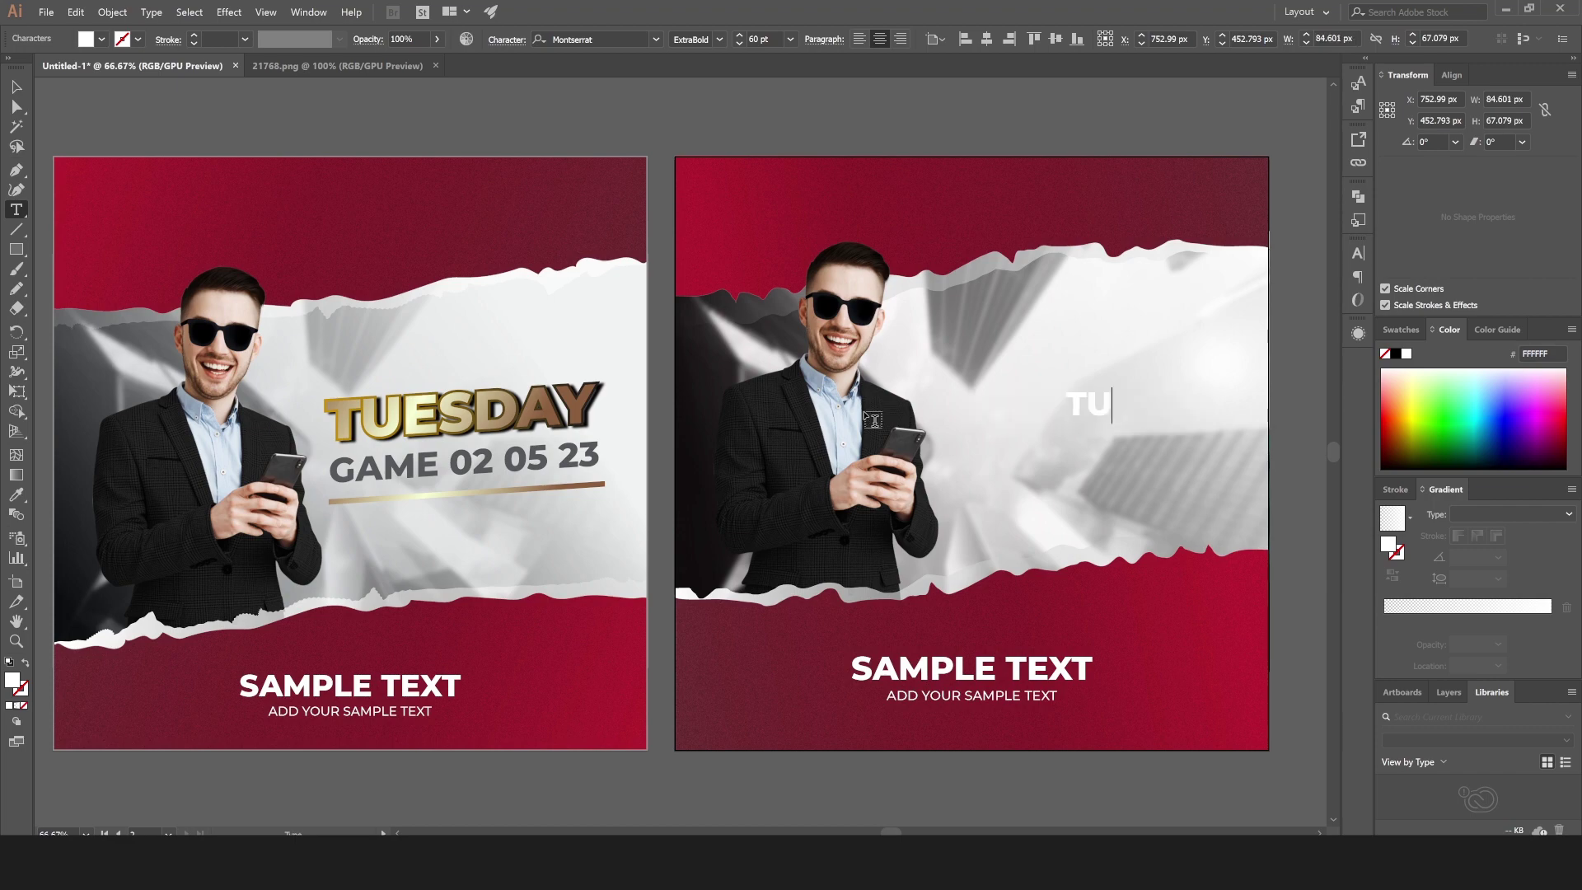
type("ESDAA")
key("BackSpace")
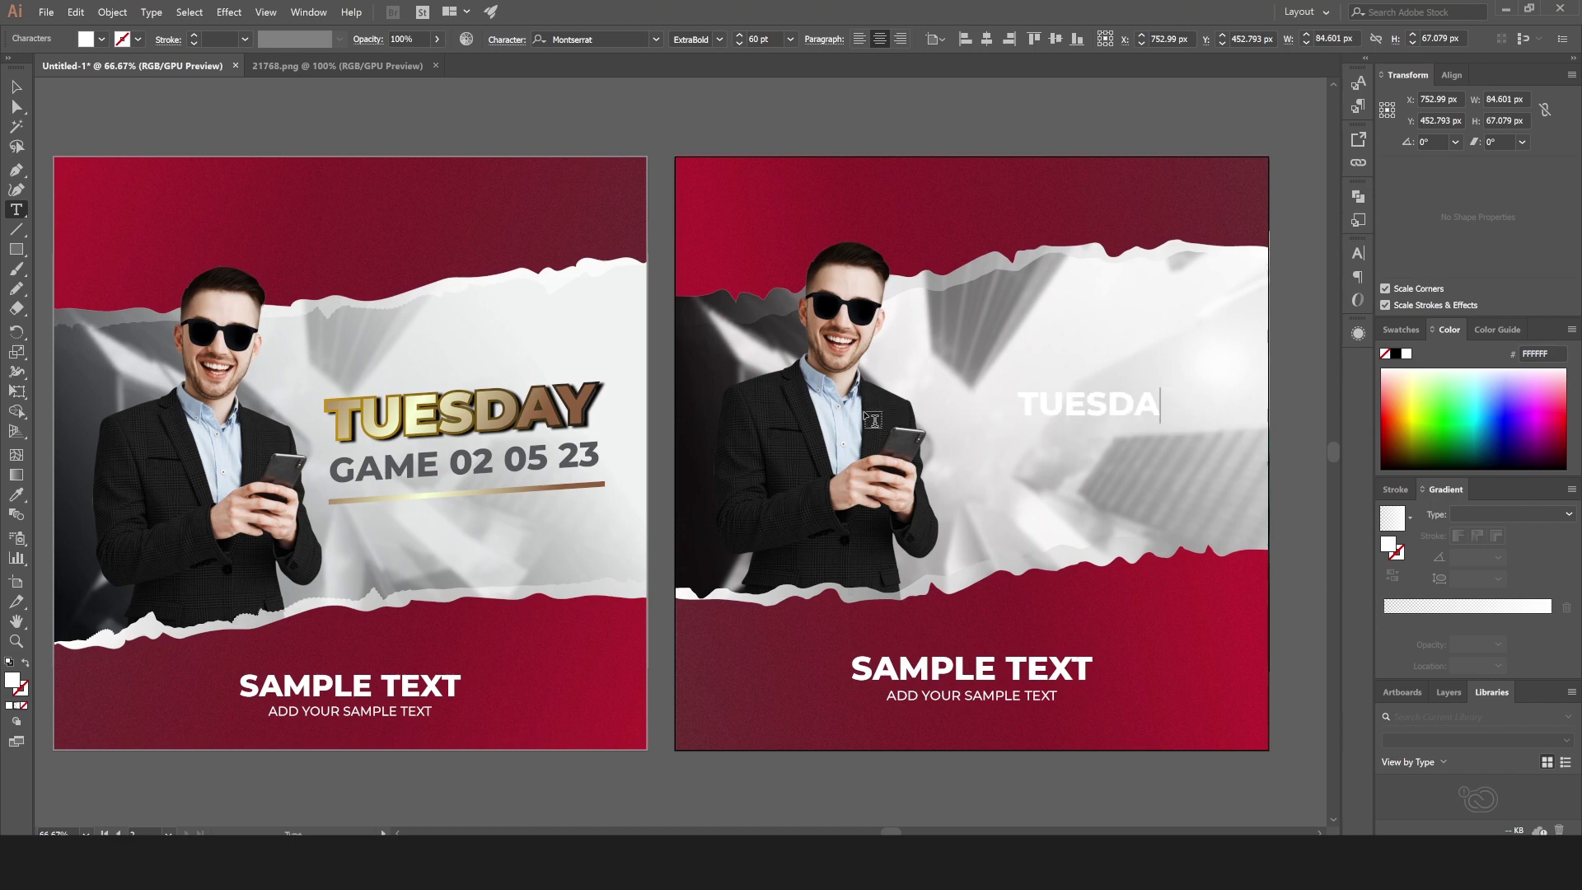
type("Y")
Increase the TUESDAY text's font size to 85 pt.
left_click(16, 108)
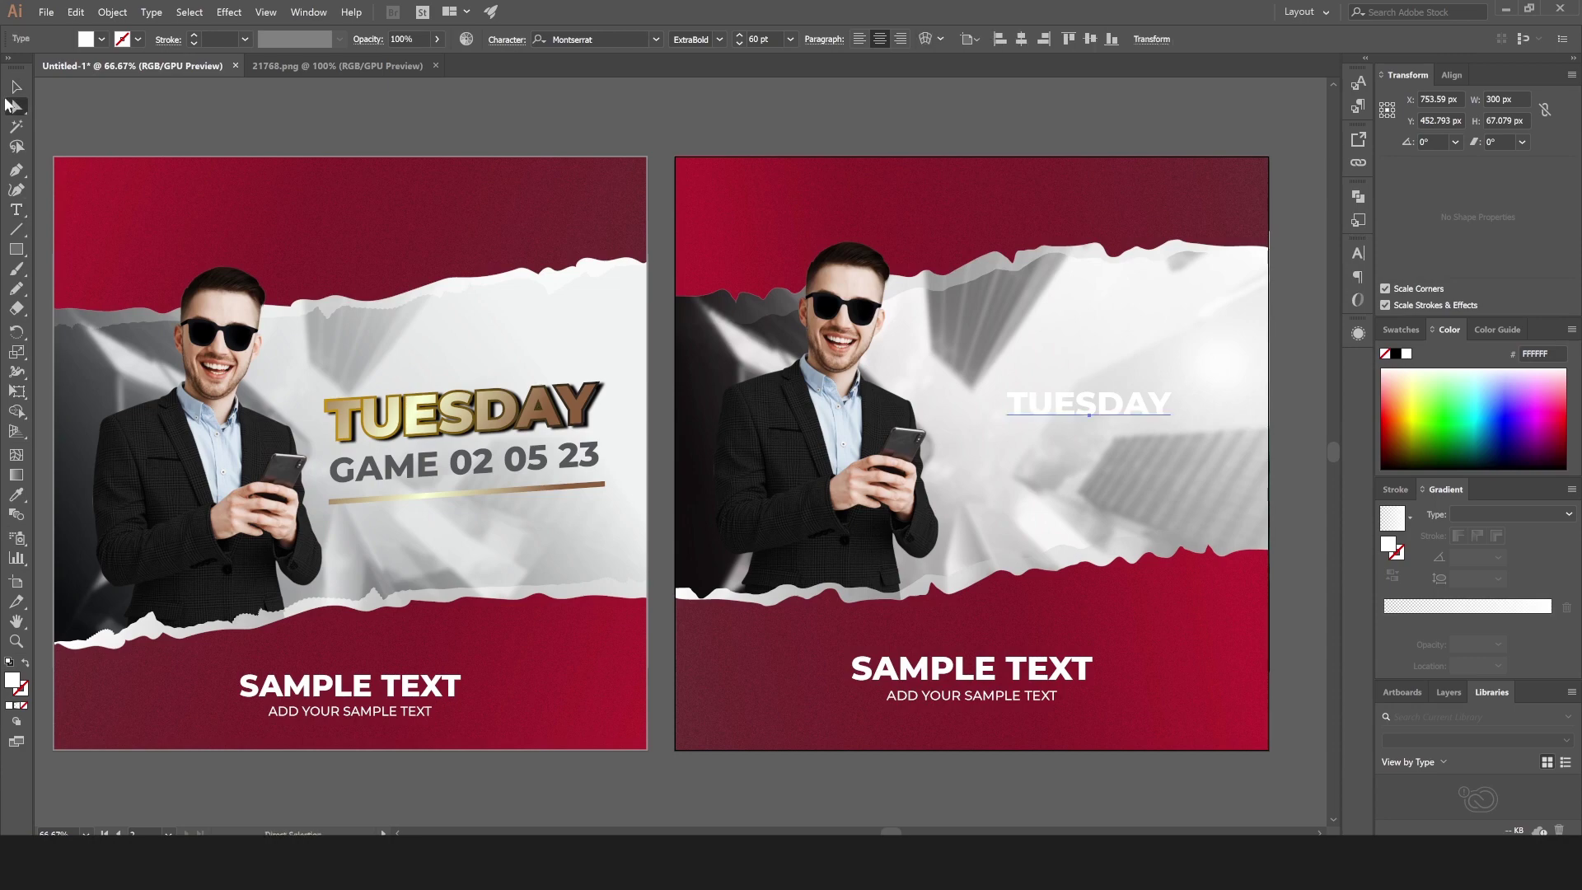
left_click(739, 34)
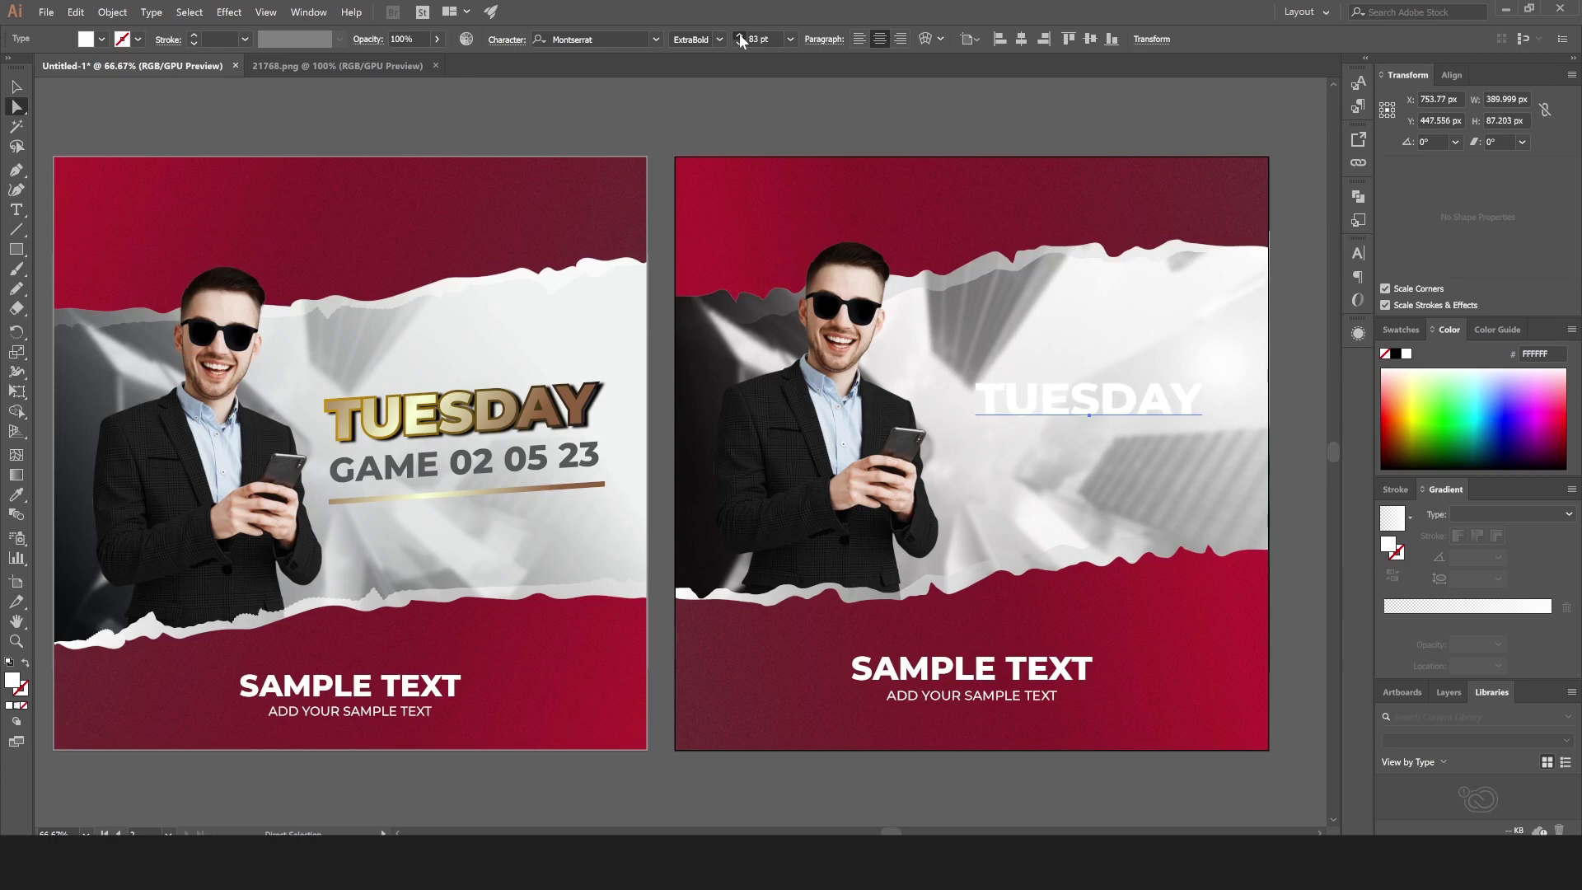
left_click(739, 34)
left_click(739, 35)
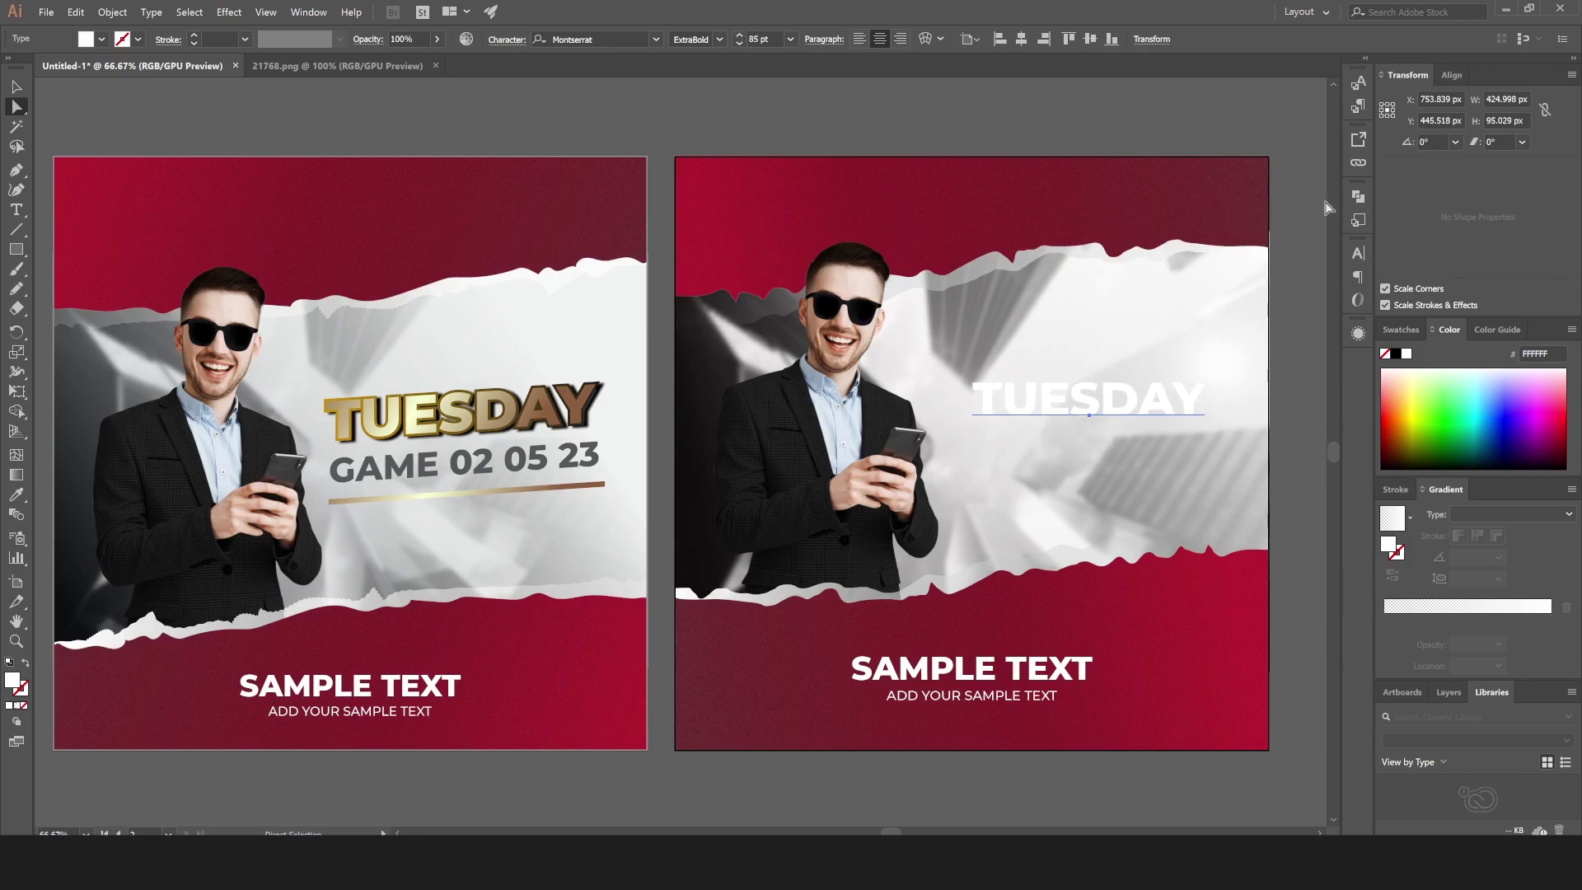
Add a new stroke to the appearance of the TUESDAY text, keeping its appearance settings clear of the text.
left_click(1356, 332)
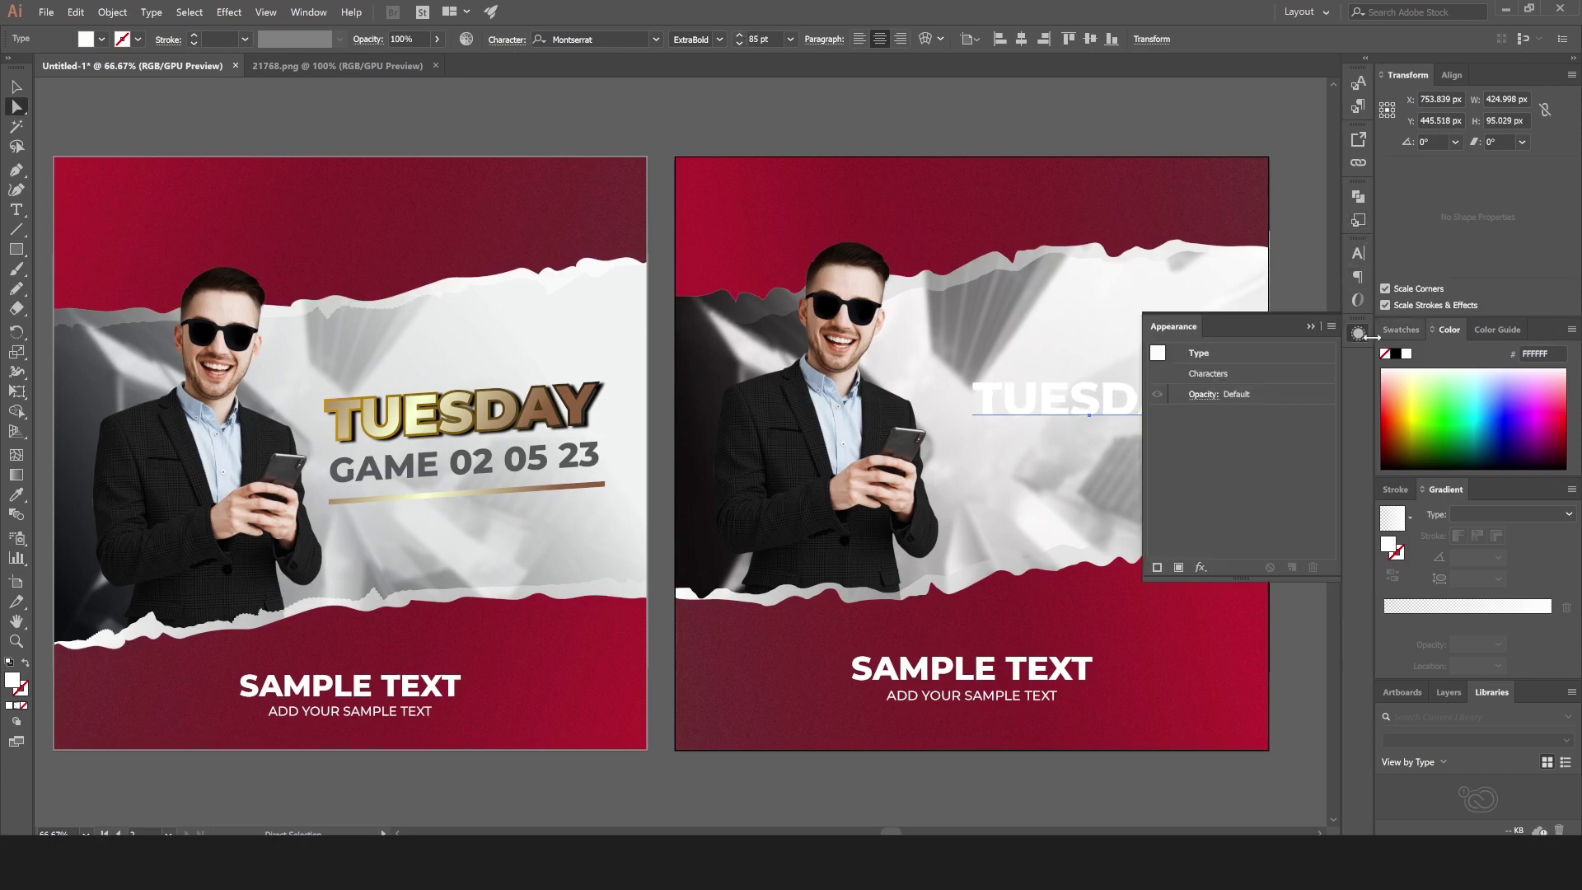
left_click(1331, 326)
left_click(1271, 370)
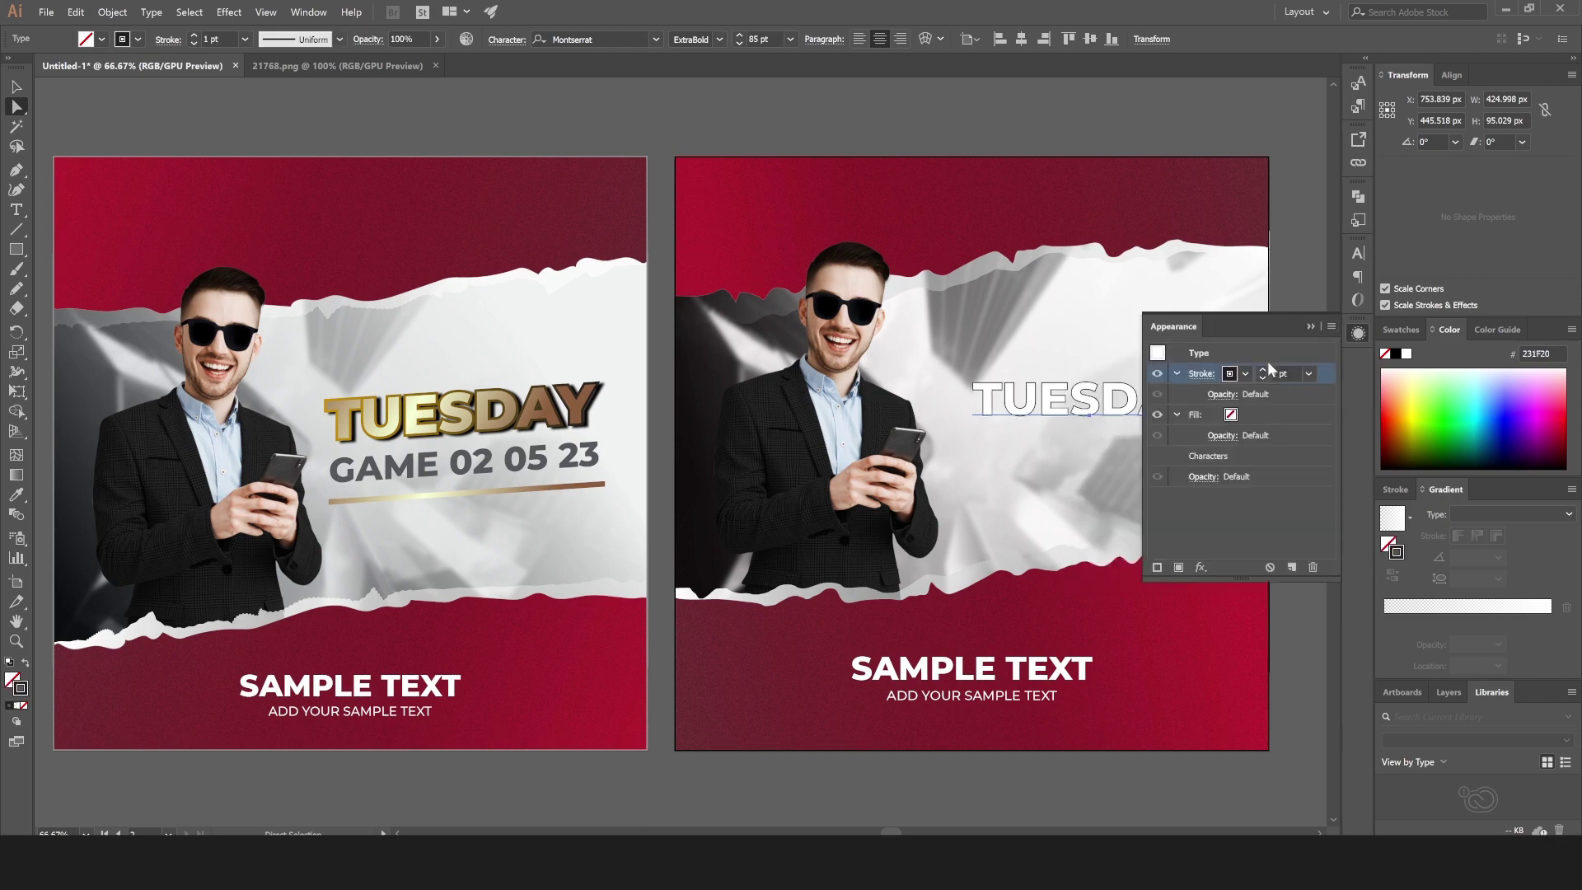
left_click_drag(1252, 328, 709, 134)
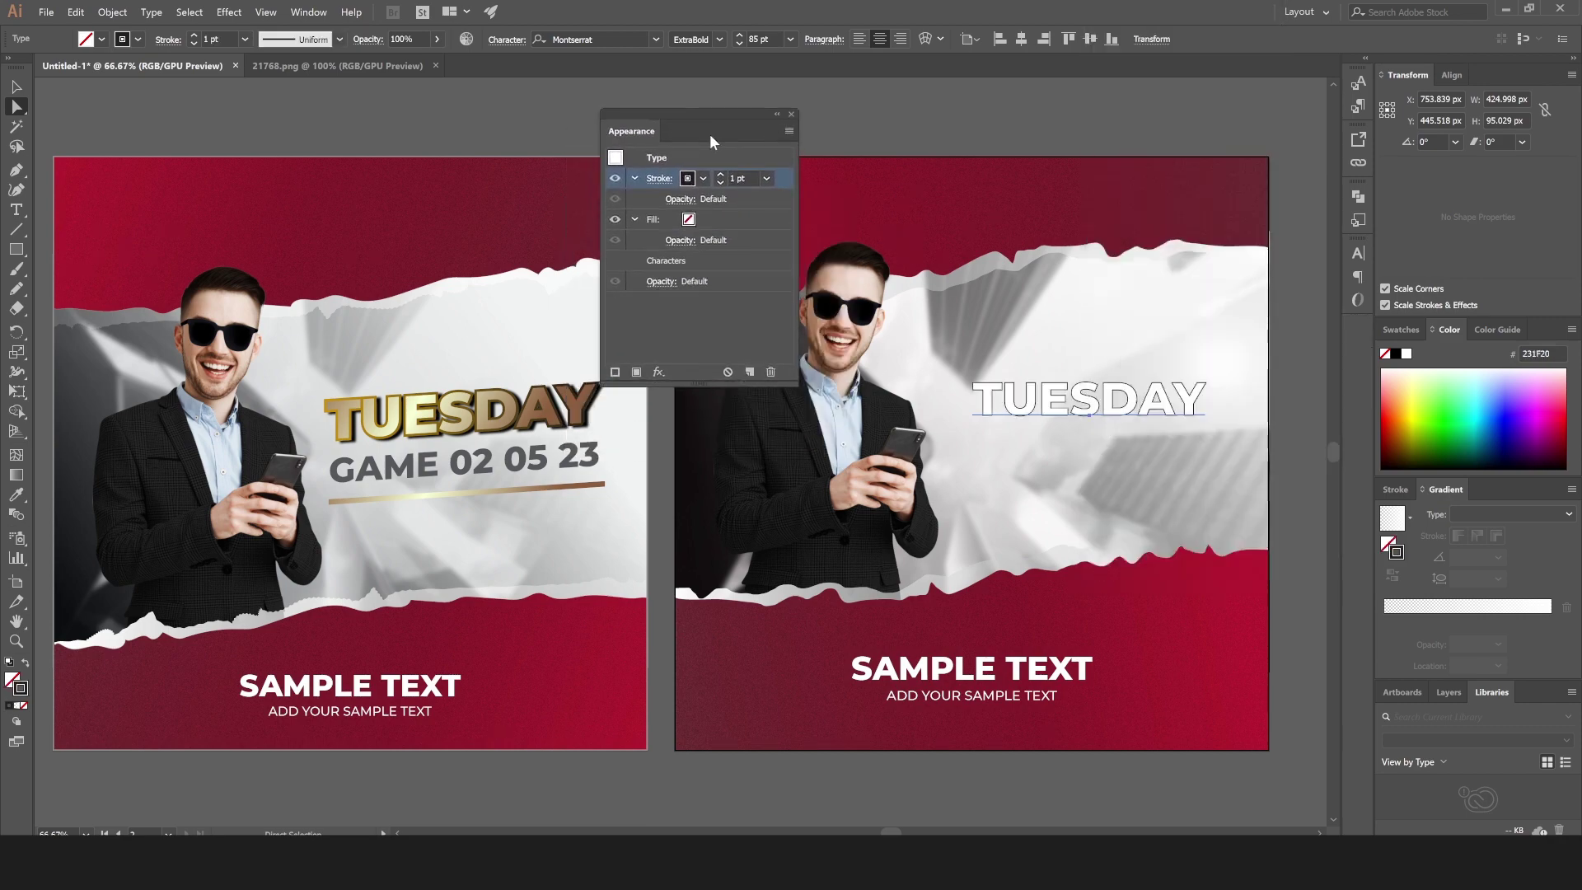
Give the TUESDAY text's stroke the White, Black gradient and a weight of 8 pt.
left_click(703, 178)
left_click(528, 241)
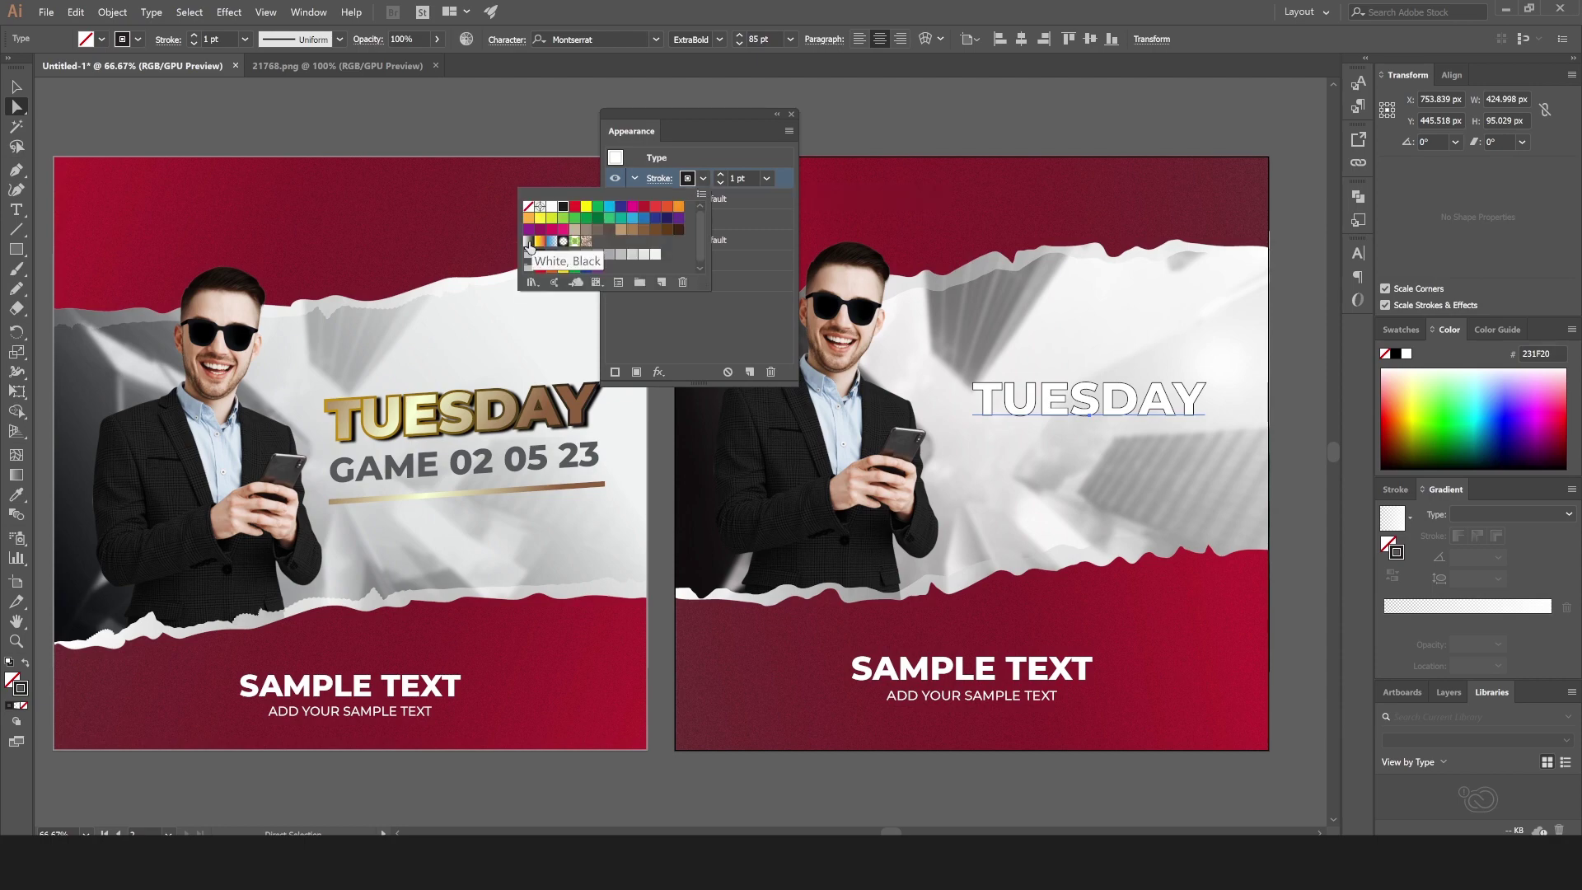
left_click(722, 175)
left_click(722, 174)
left_click(722, 173)
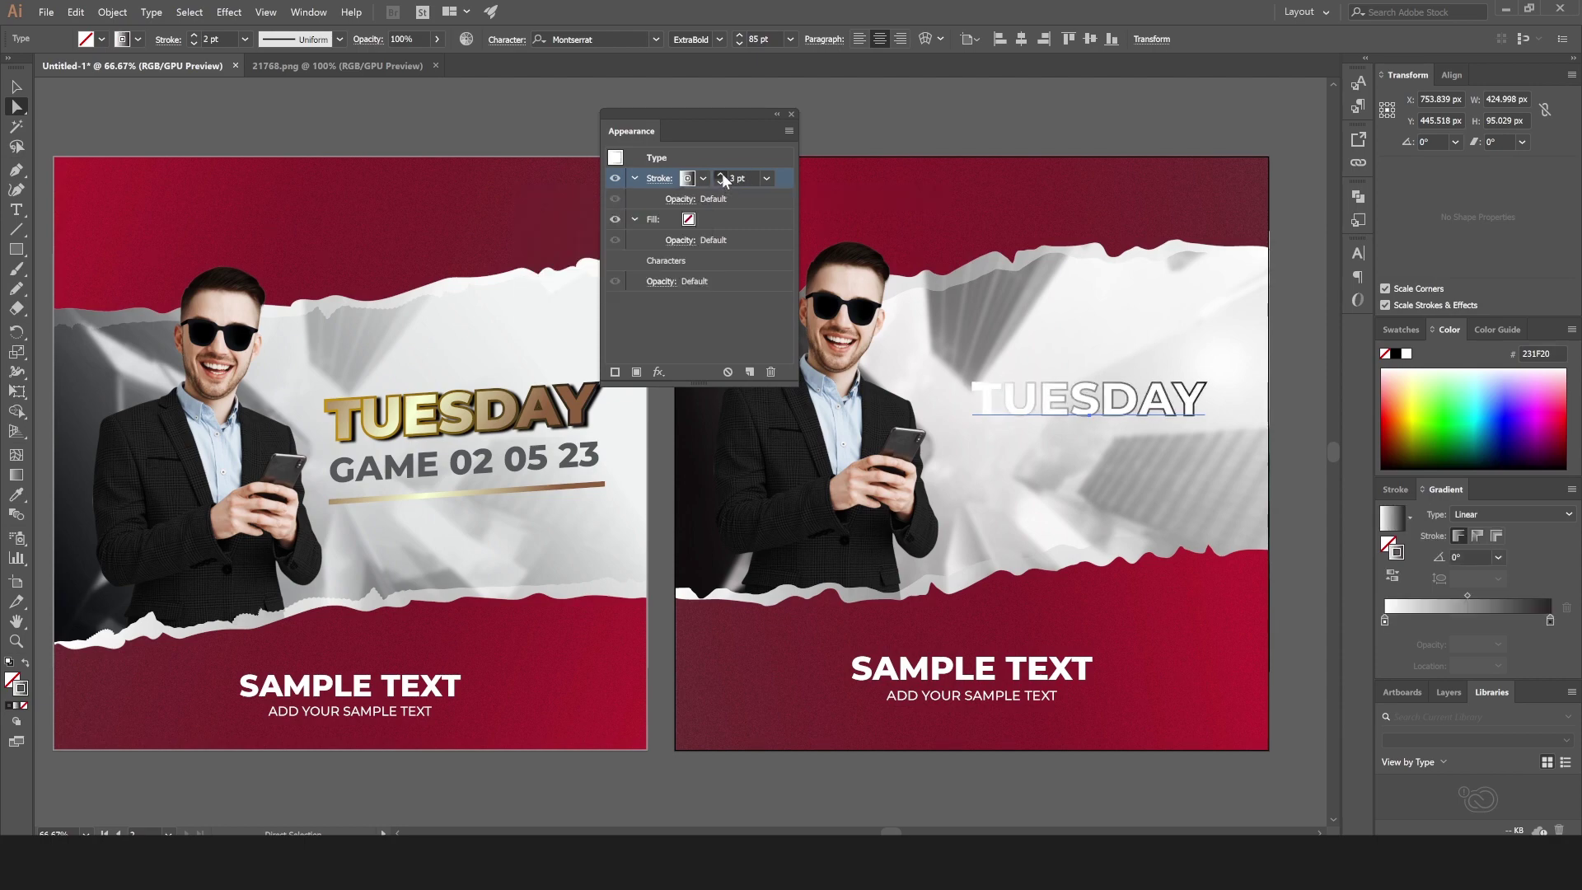
left_click(722, 174)
left_click(722, 174)
left_click(721, 174)
left_click(722, 173)
Place the TUESDAY text's fill above its stroke and apply the White, Black gradient to the fill.
left_click(714, 214)
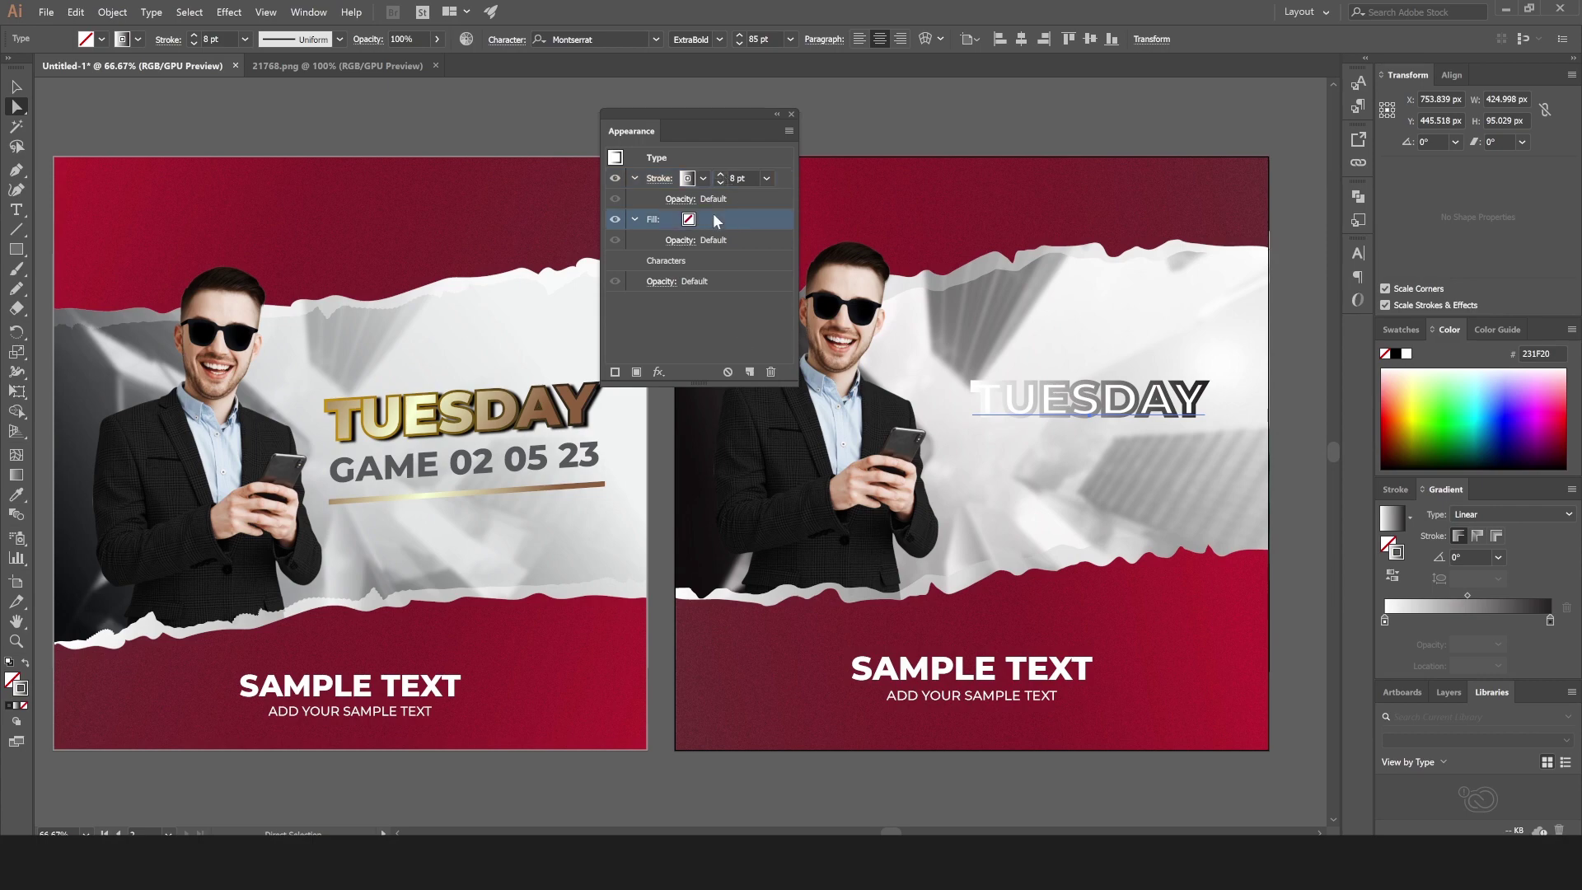
left_click_drag(727, 215, 720, 172)
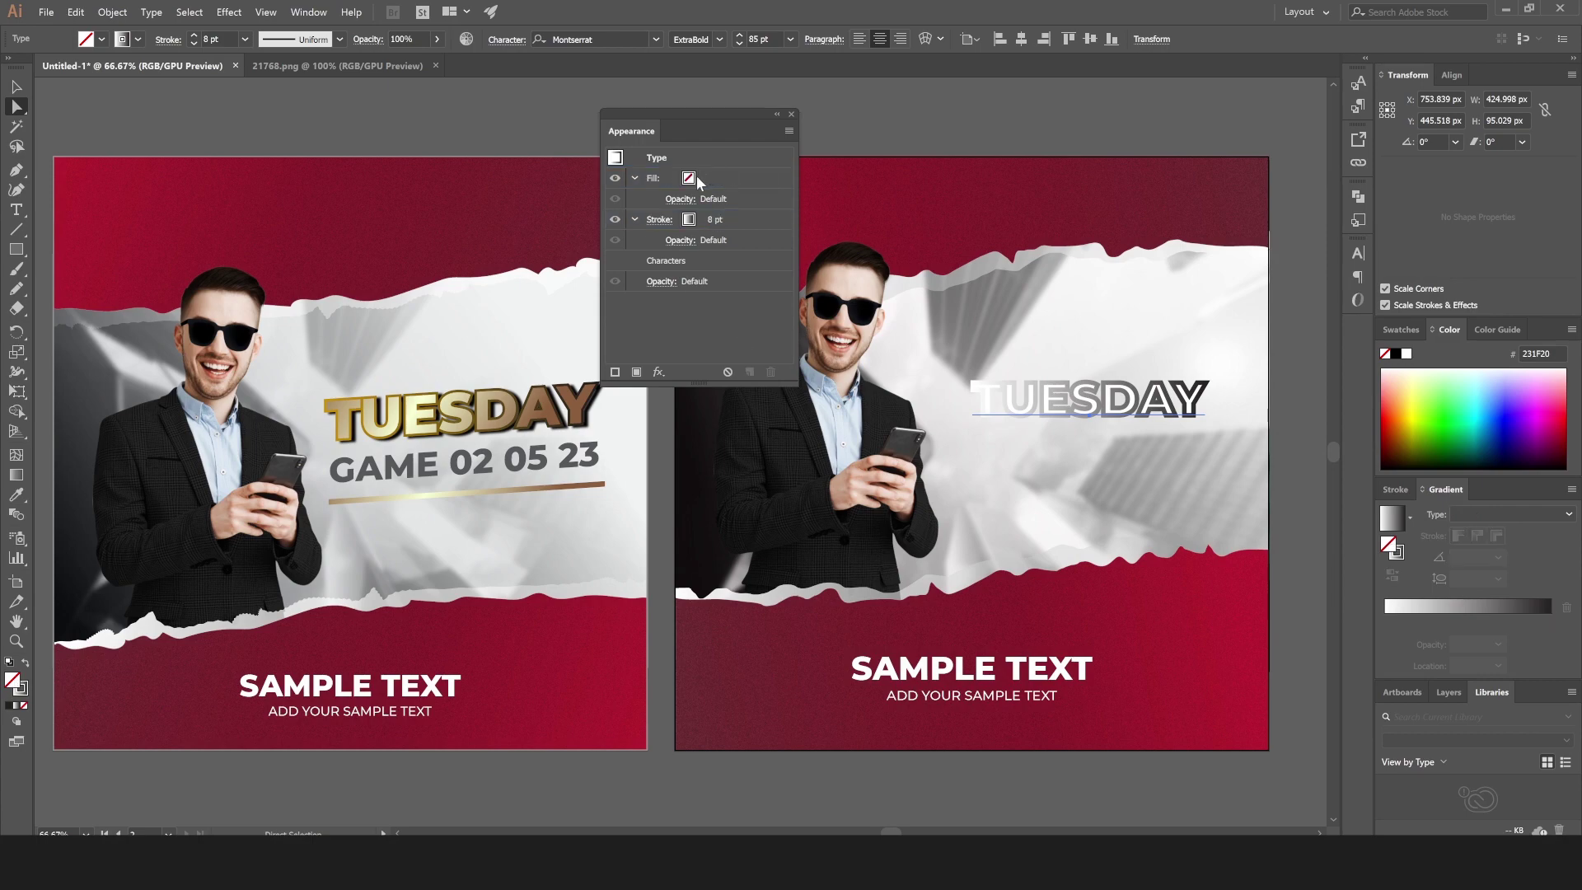
left_click(702, 177)
left_click(529, 242)
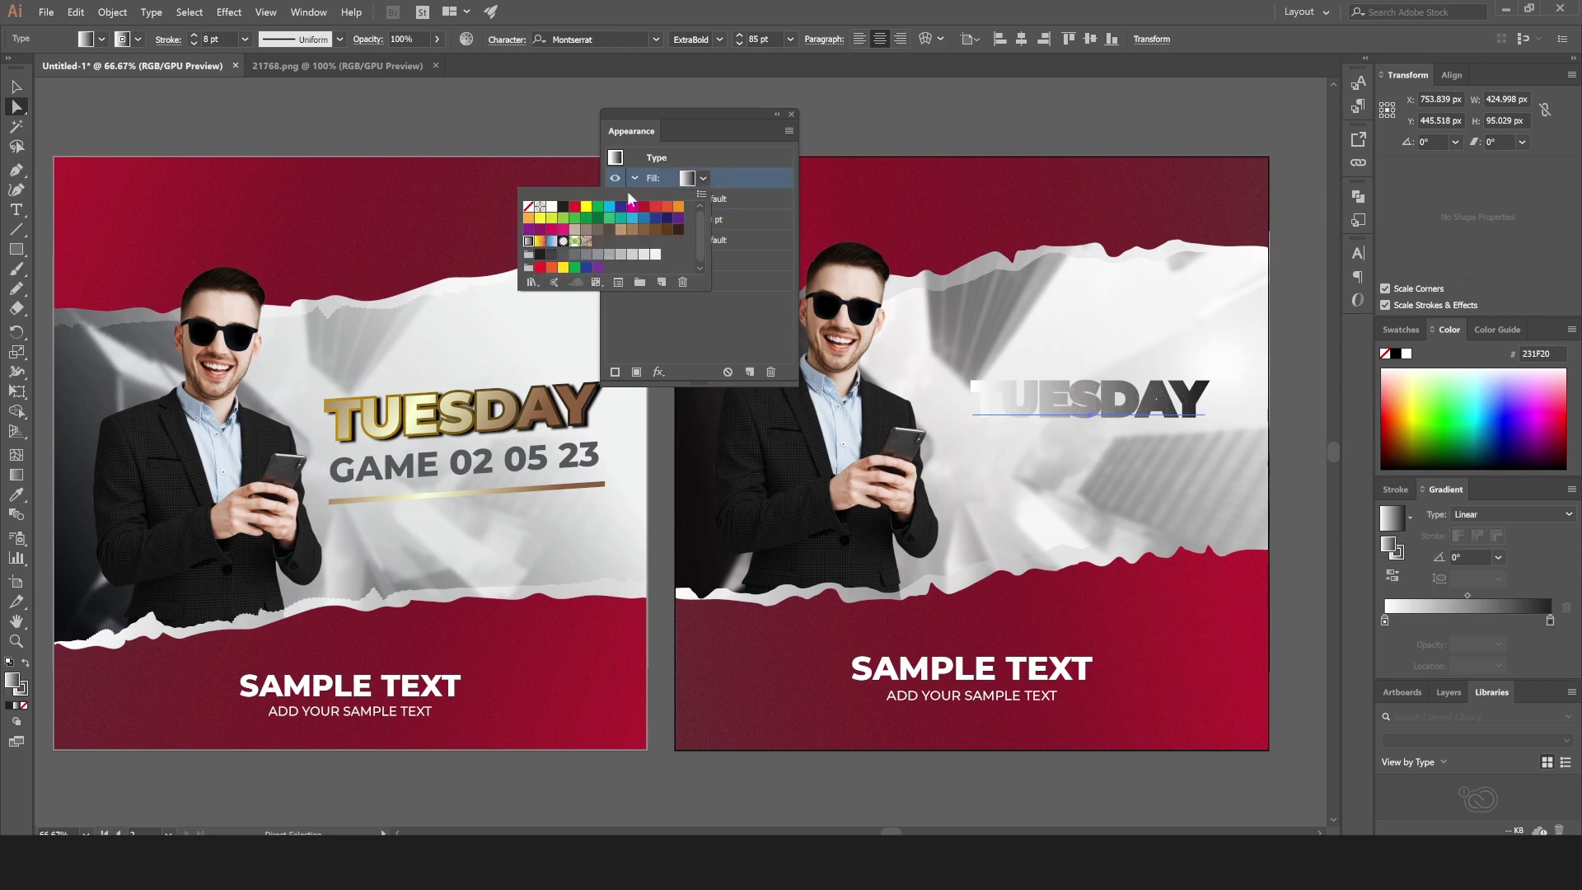
Change the black end stop of the TUESDAY text's fill gradient to brown 603913.
left_click(1386, 622)
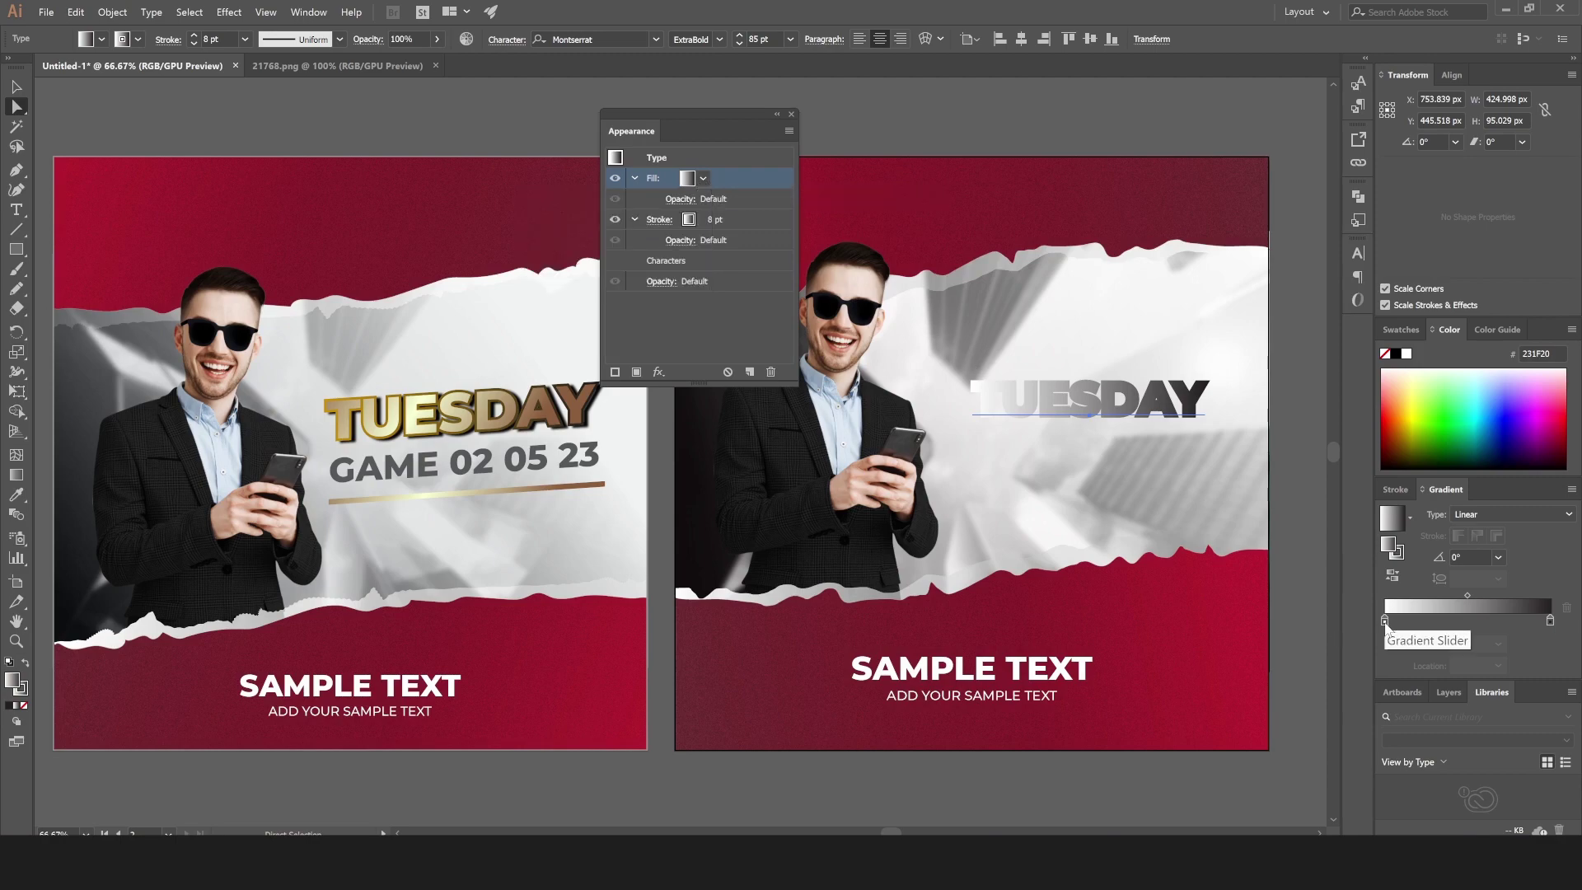
double_click(1550, 620)
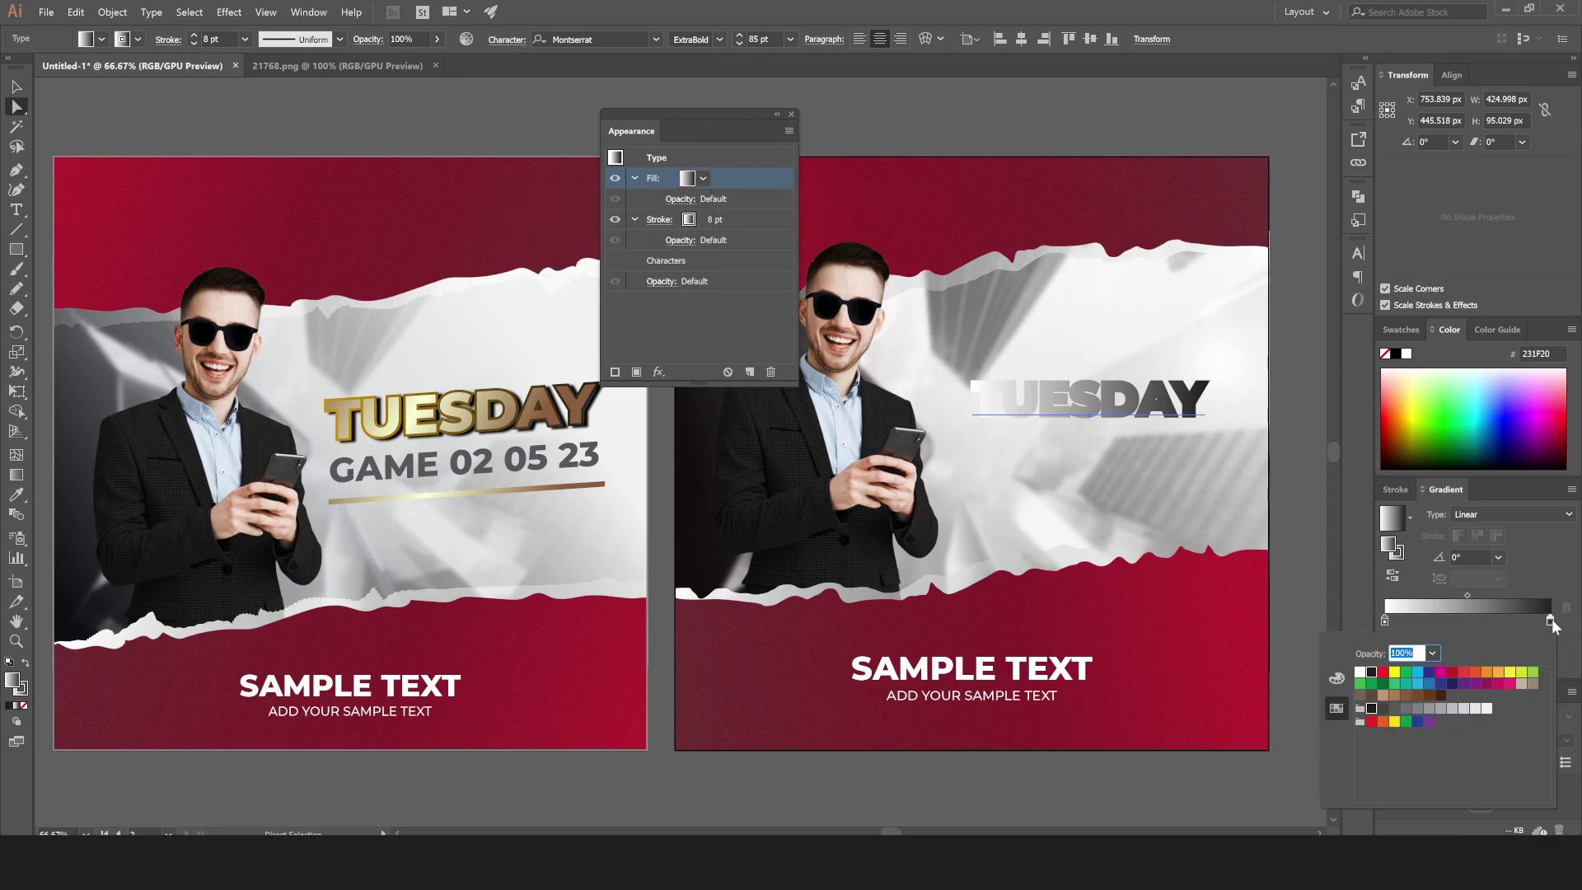
left_click(1429, 696)
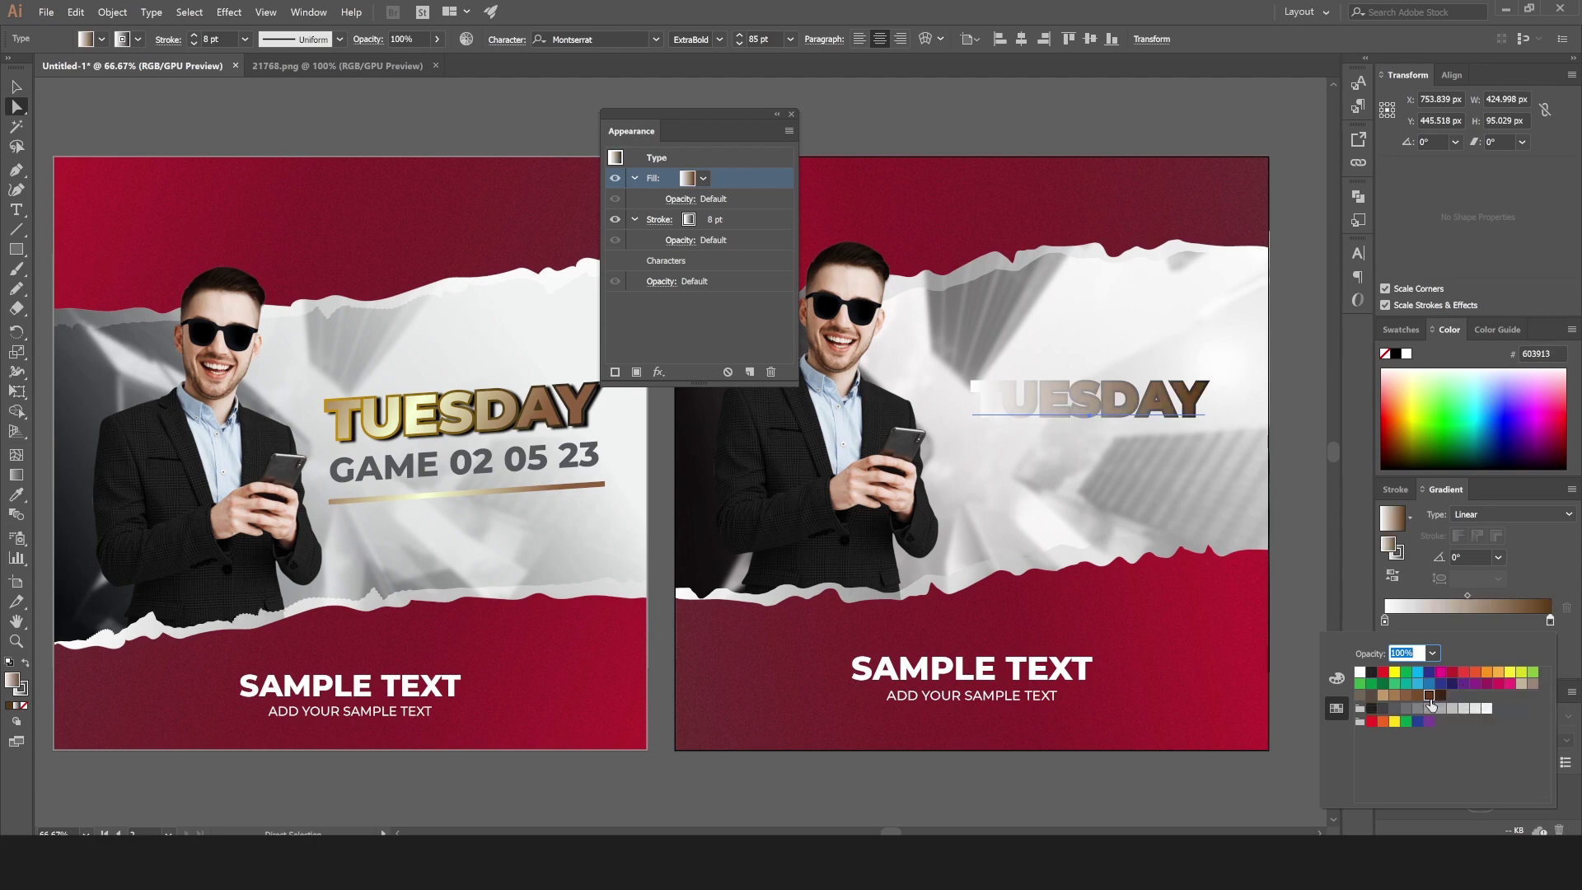
Recolor the white stop of the TUESDAY fill gradient to cream FFF1C1 and move it to about 49%, adding a brown 896840 stop at the start.
left_click(1384, 619)
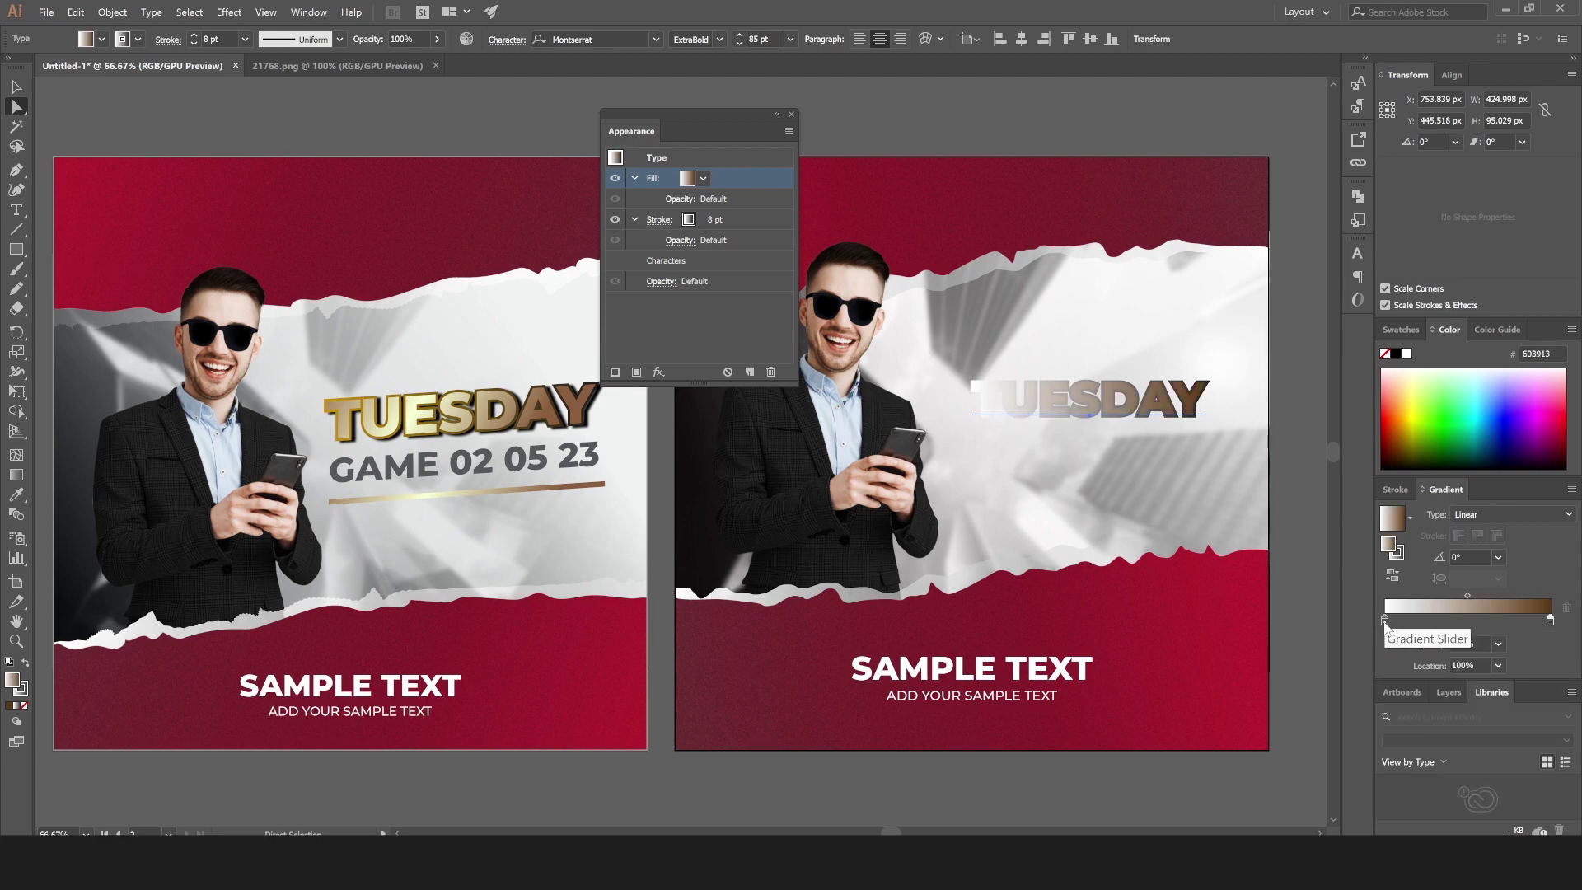
left_click(1411, 387)
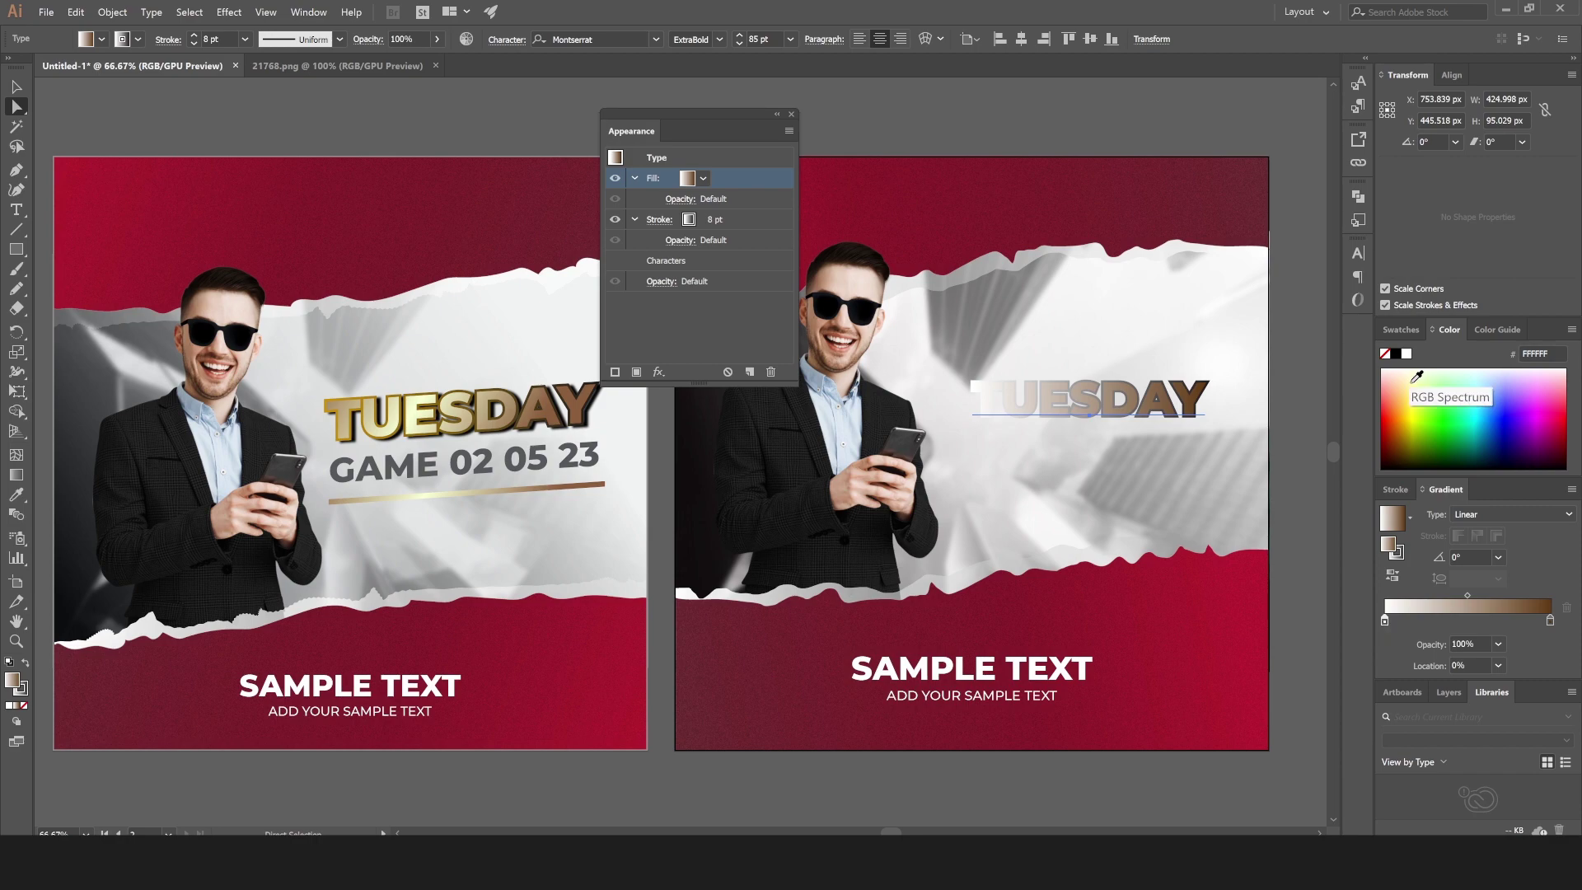
left_click_drag(1412, 398, 1406, 381)
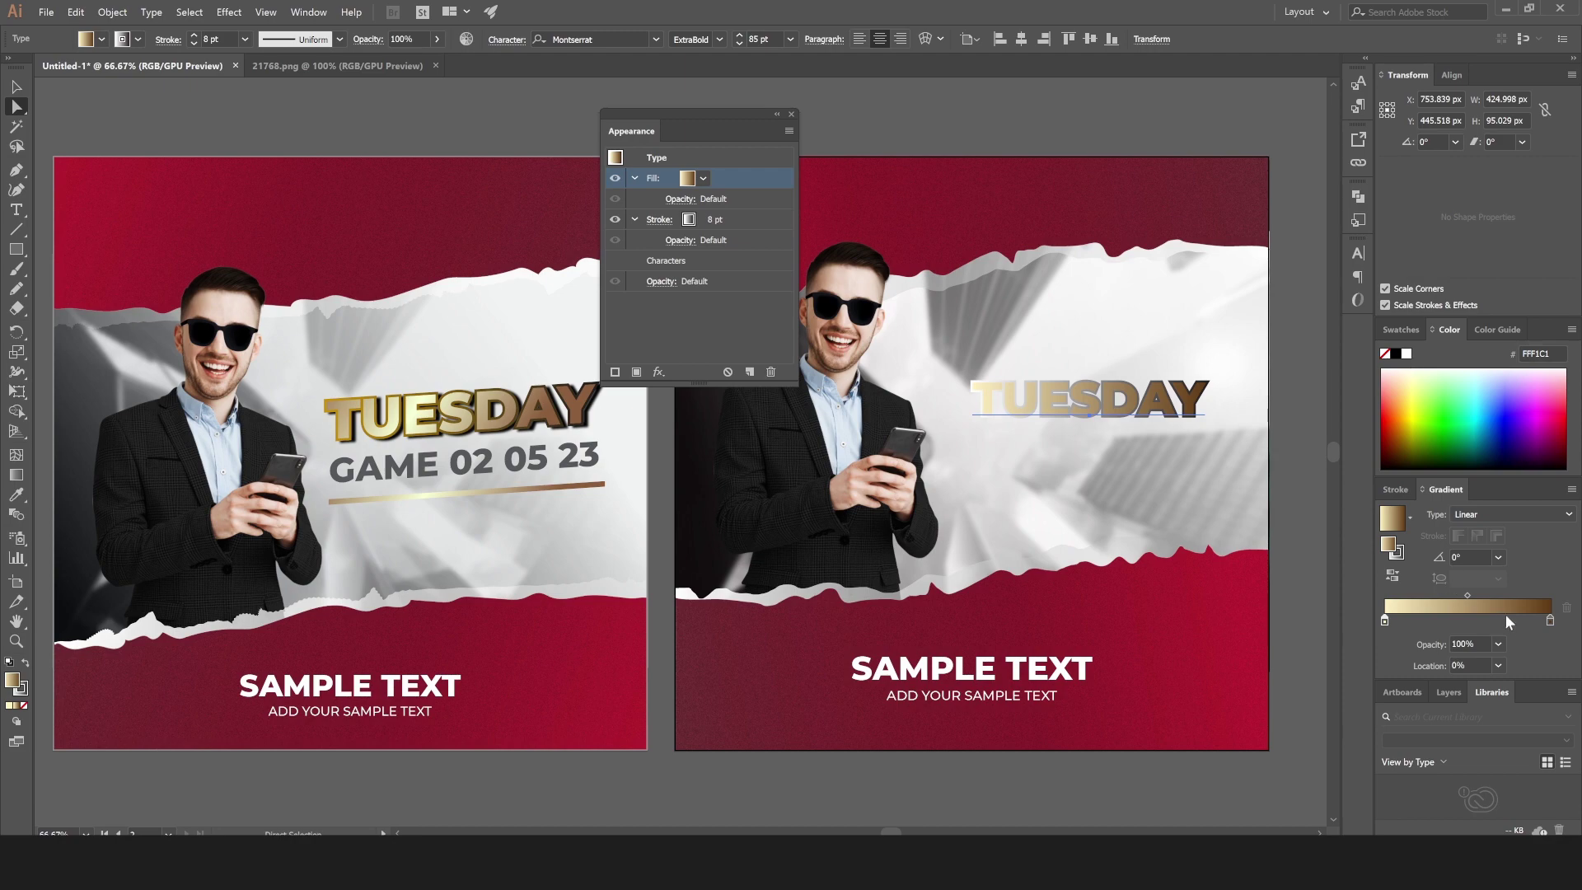
left_click_drag(1510, 621, 1351, 616)
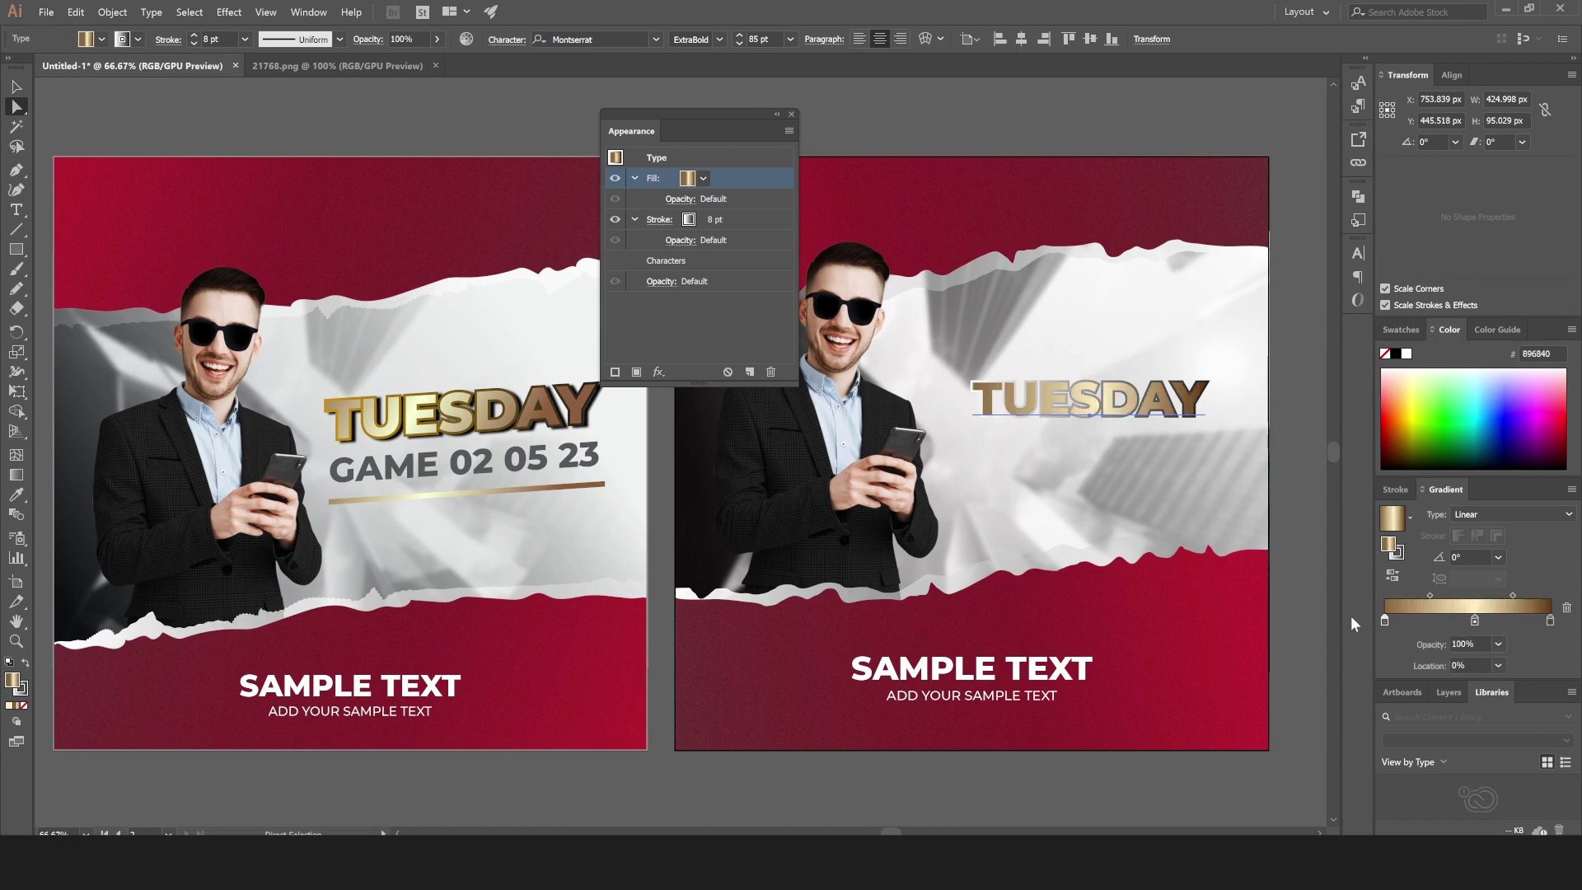
left_click_drag(1473, 618, 1467, 623)
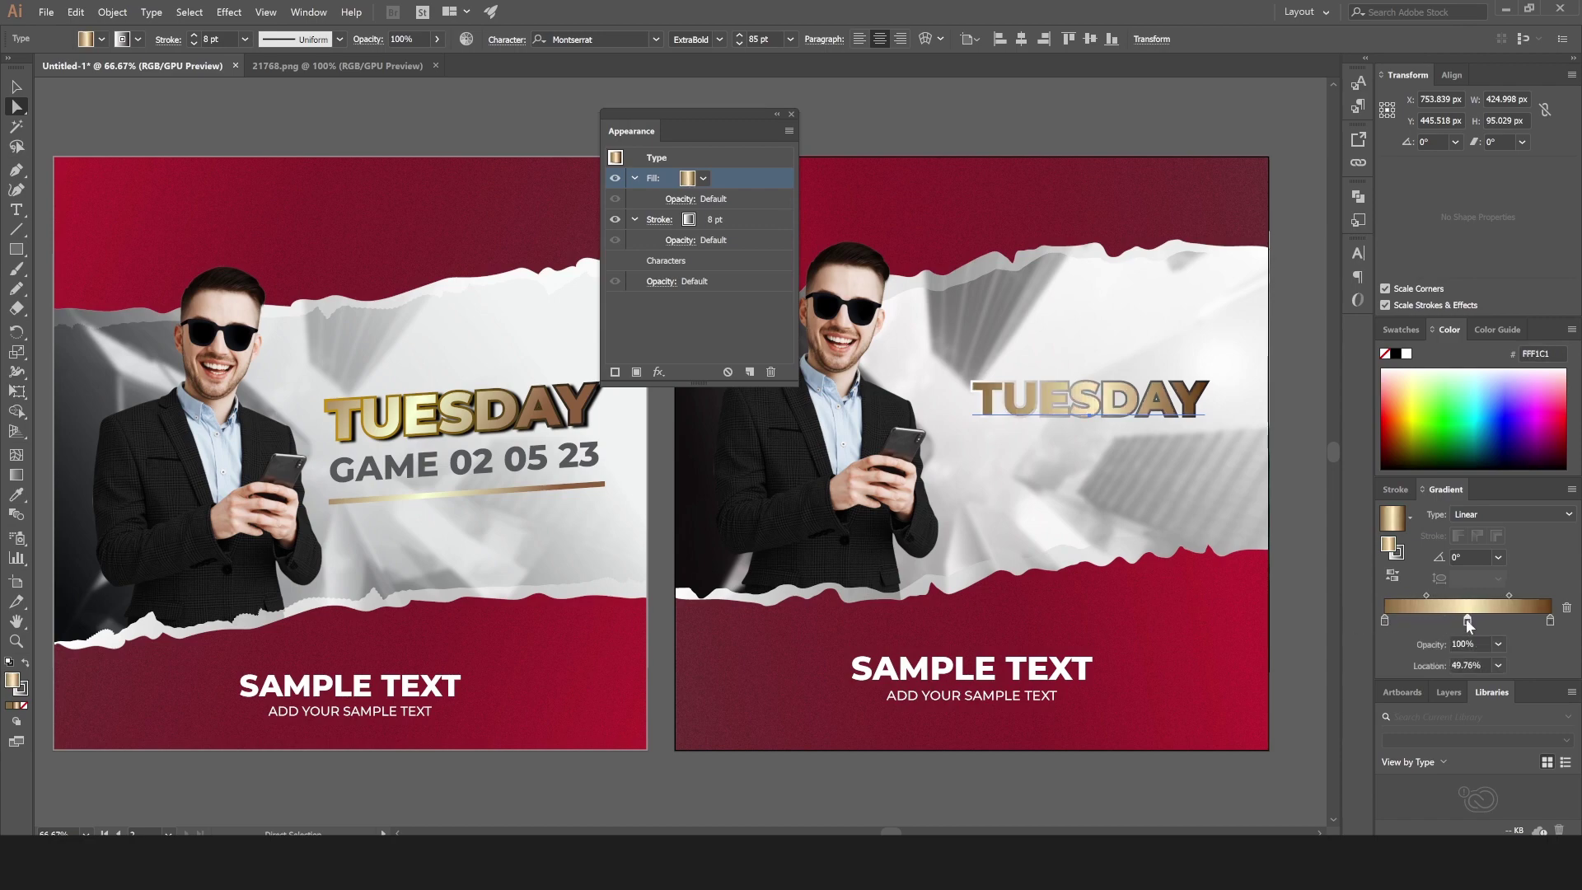
Set the TUESDAY fill gradient's angle to -30° and shift its cream stop and first midpoint toward the start.
left_click(1498, 557)
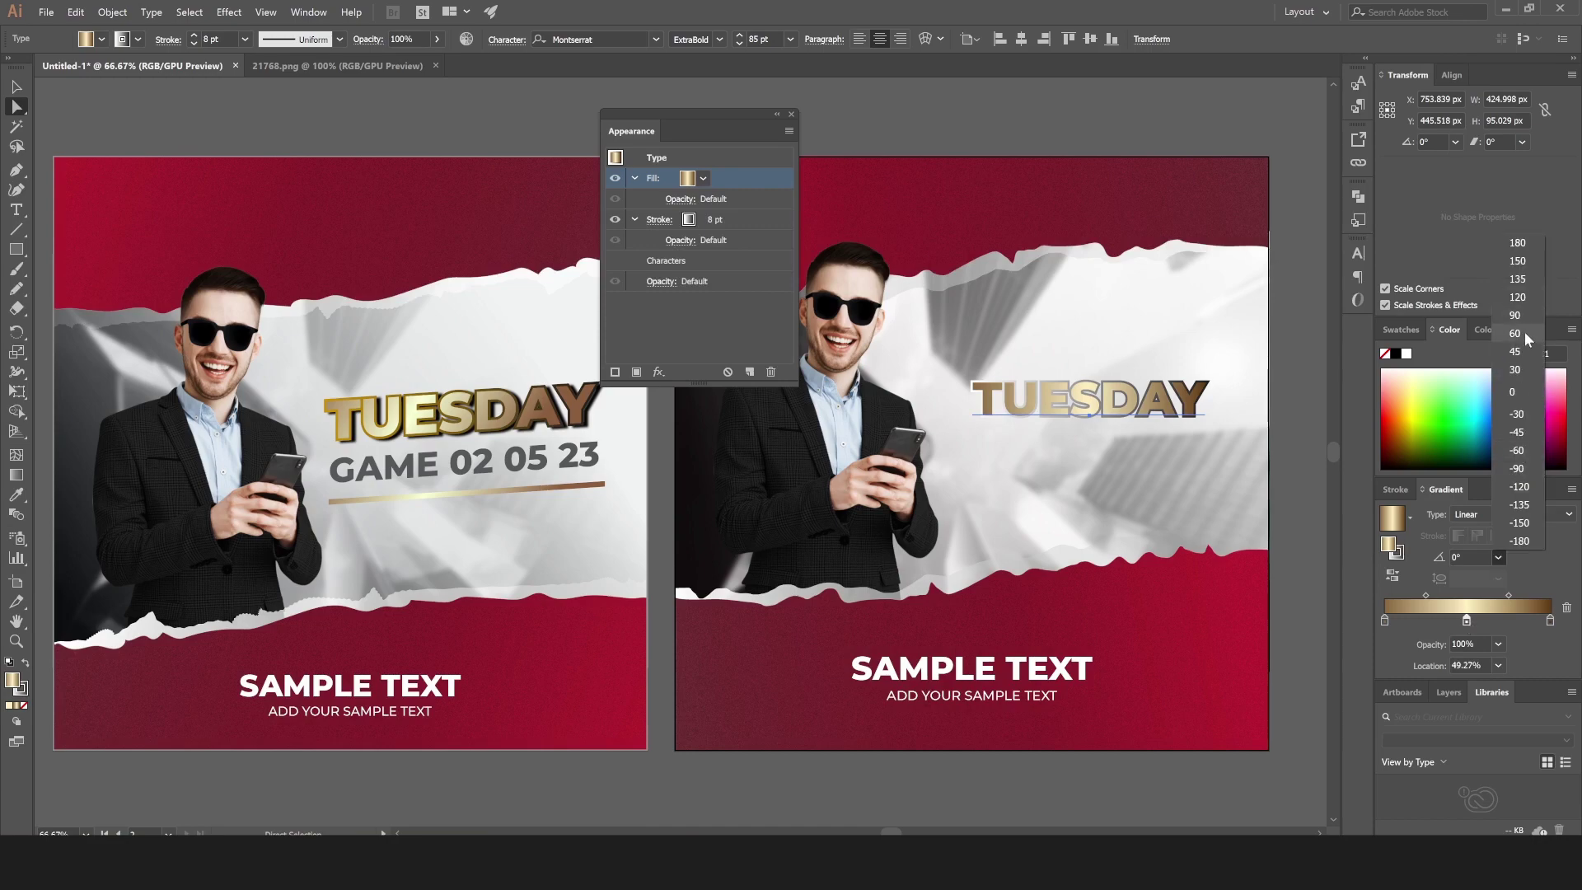
left_click(1516, 351)
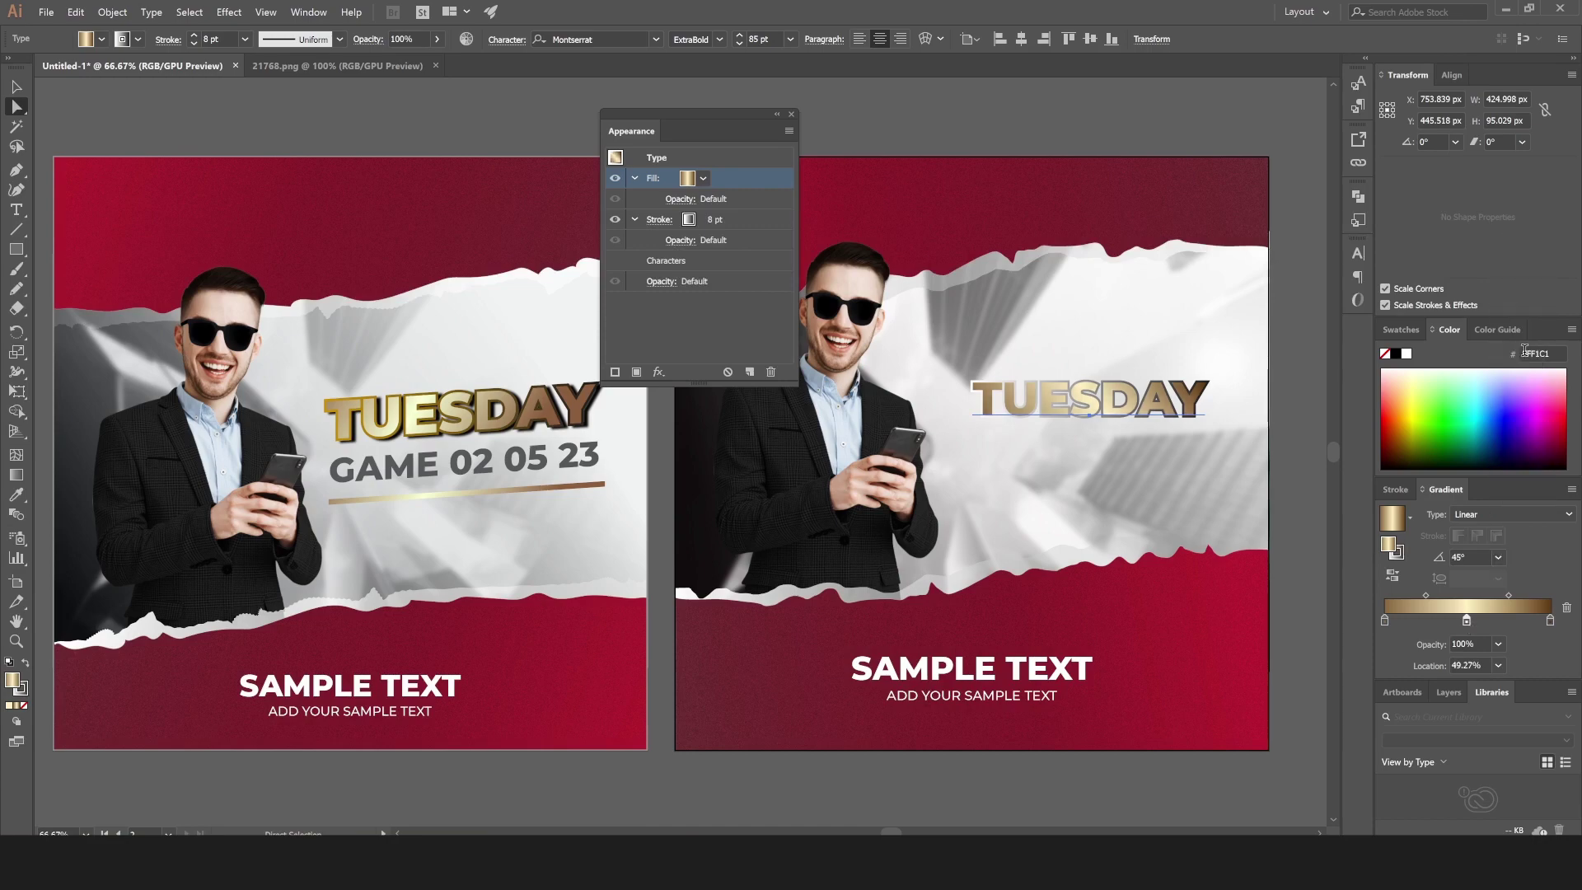
left_click(1497, 555)
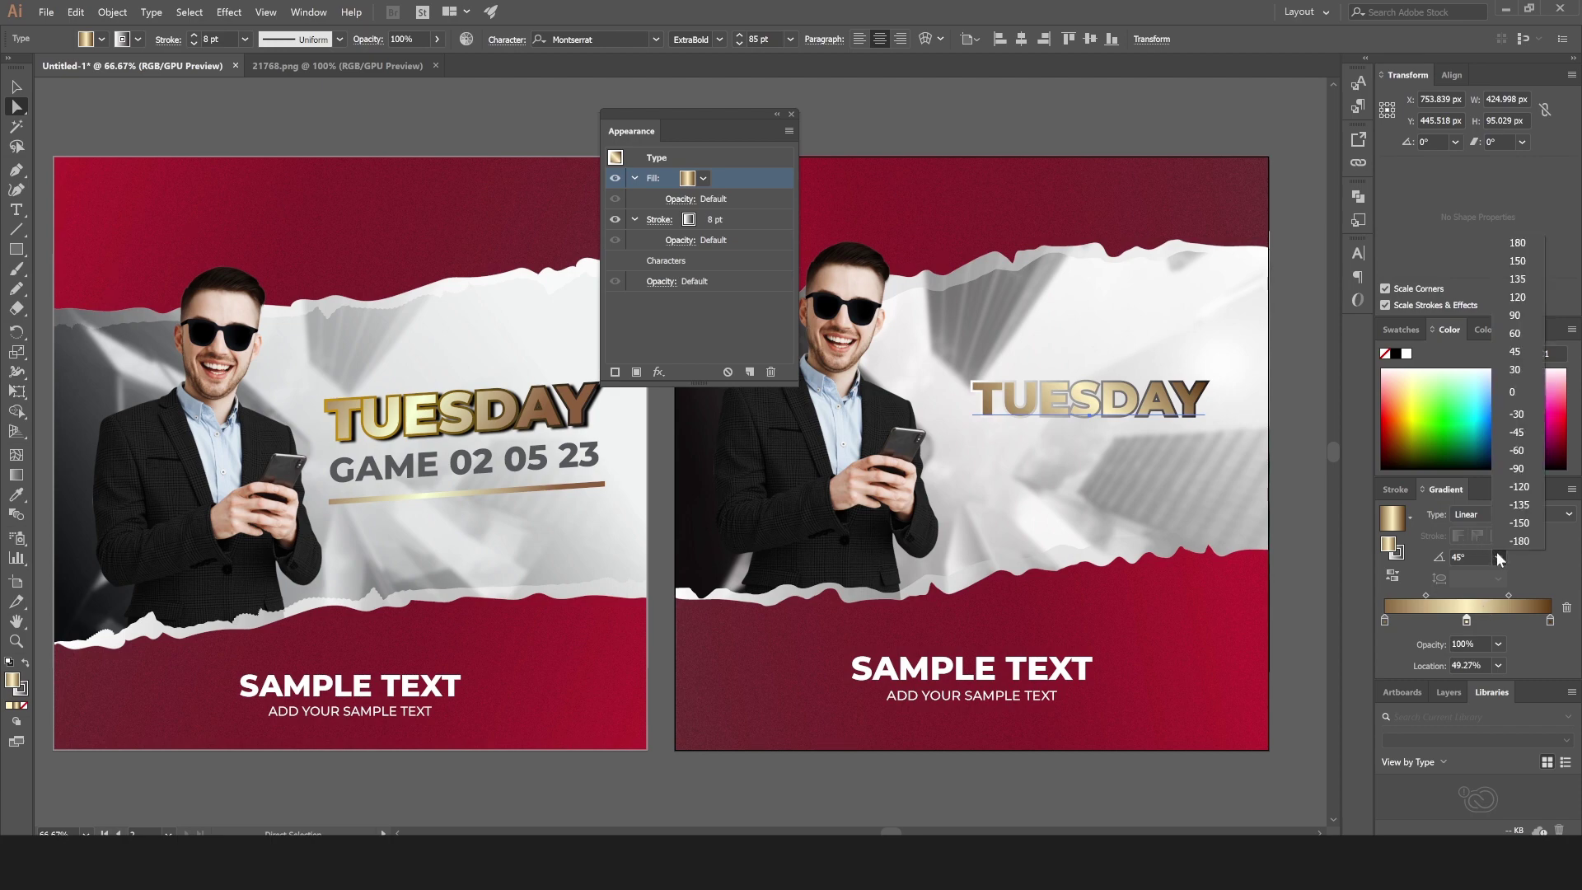
left_click(1525, 411)
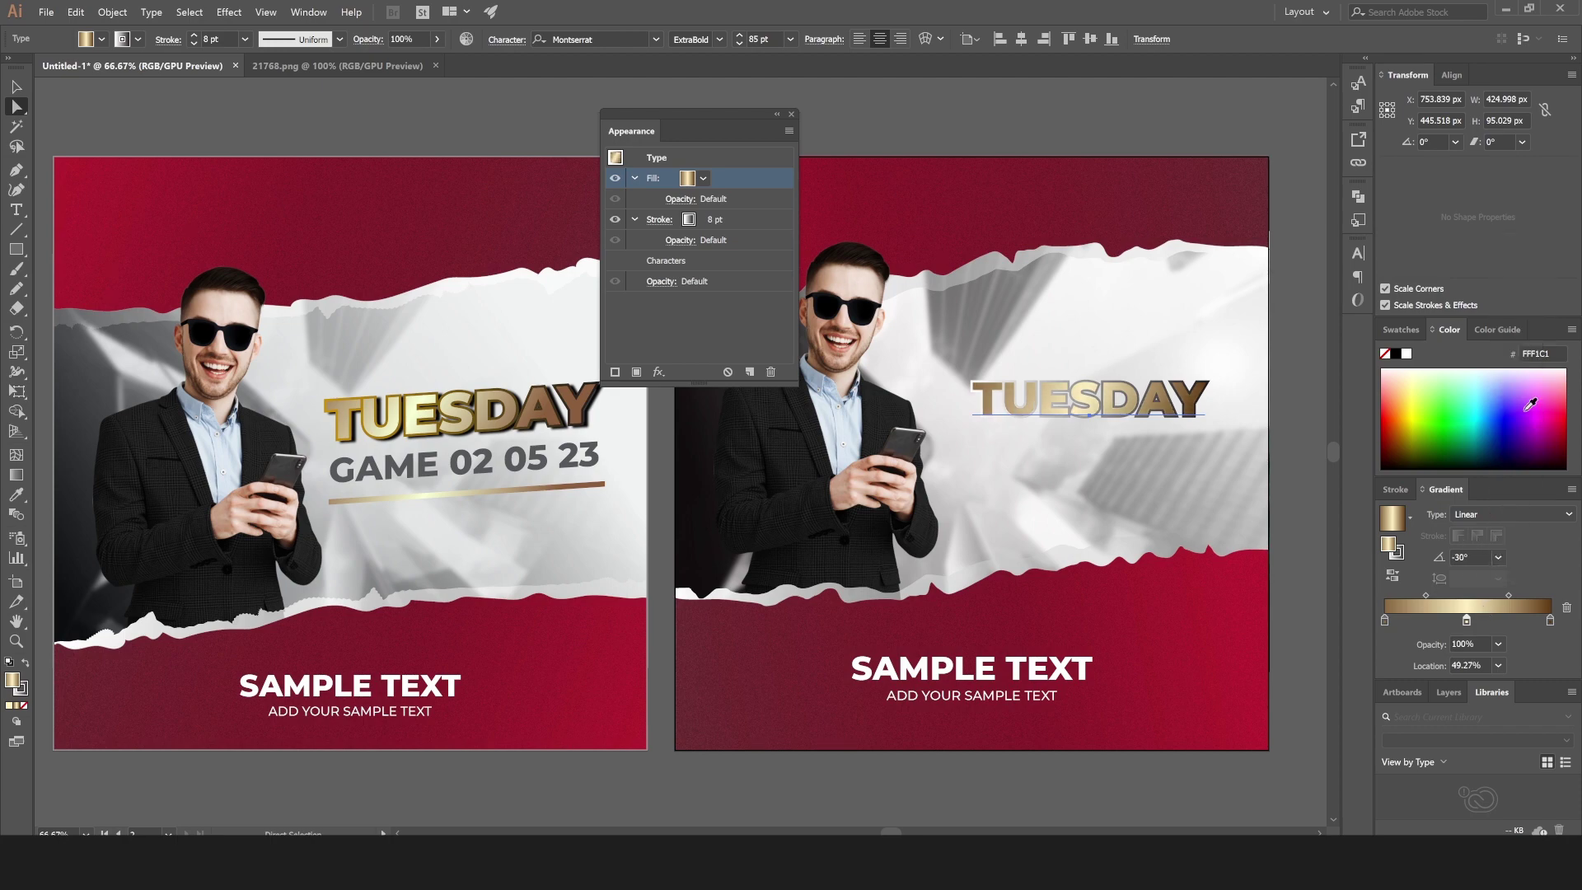
mouse_move(1426, 595)
left_mouse_down()
mouse_move(1405, 606)
mouse_move(1471, 622)
mouse_move(1406, 600)
left_mouse_up()
Change the black end stop of the TUESDAY text's stroke gradient to dark brown 3C2415.
left_click(1401, 557)
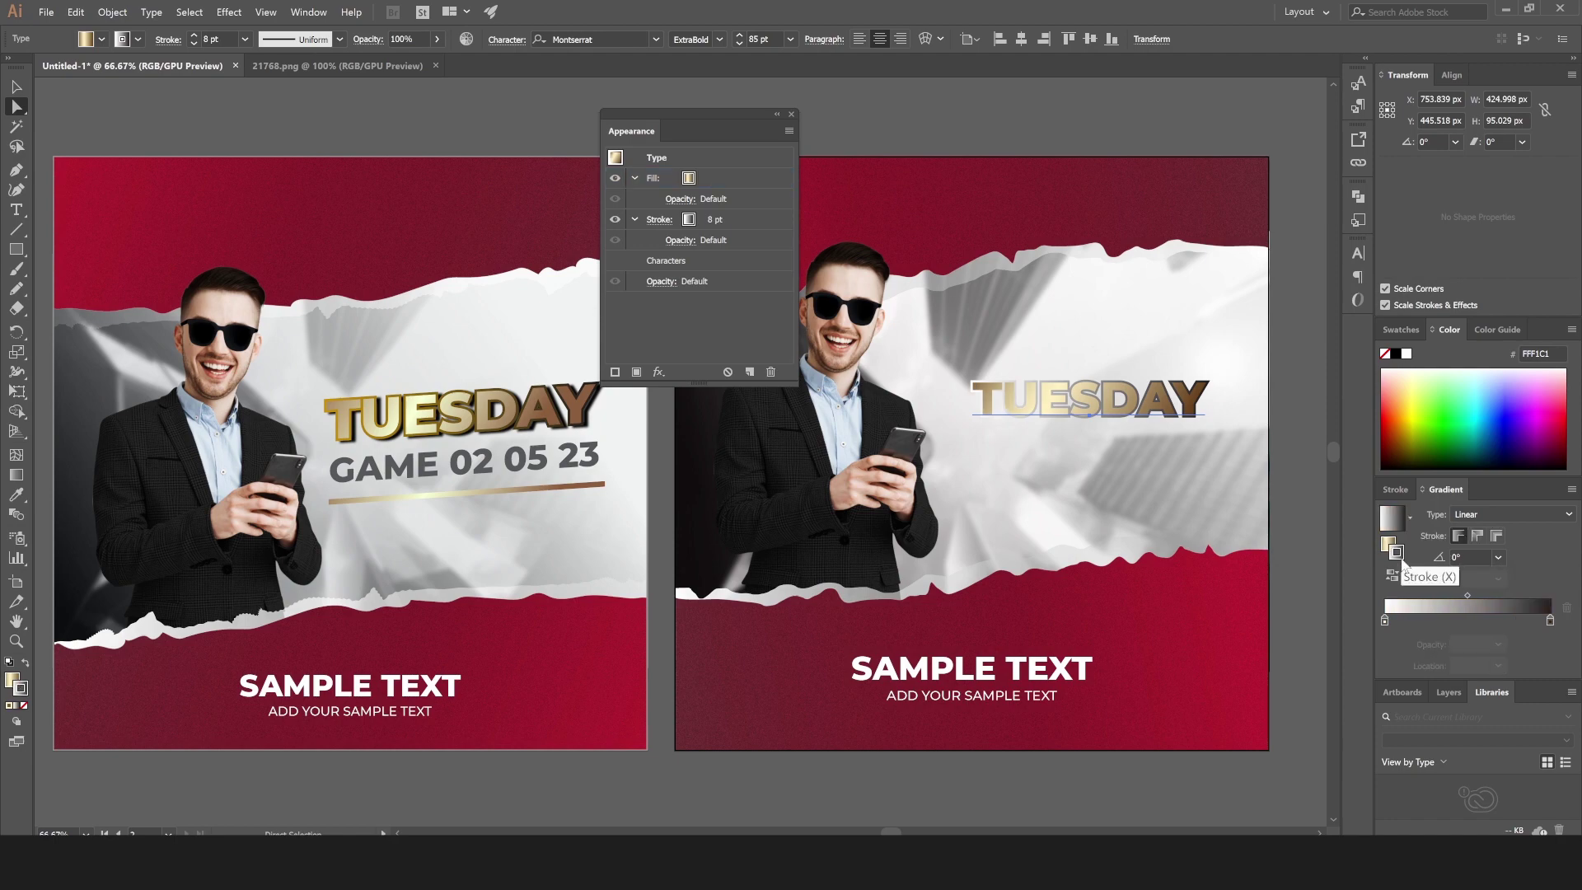
double_click(1549, 620)
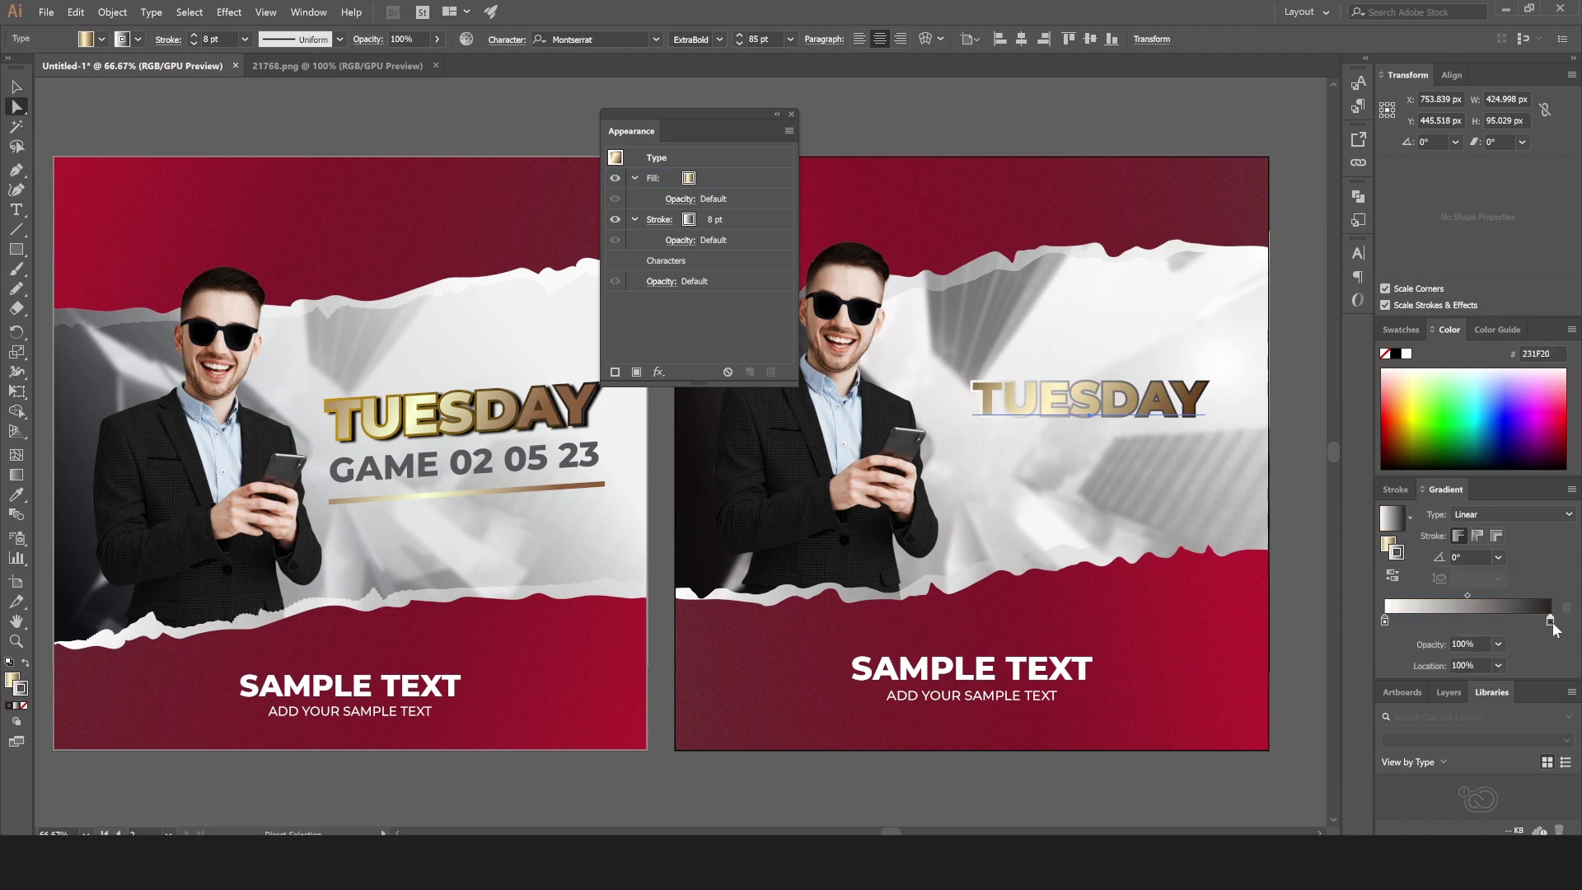
left_click(1417, 696)
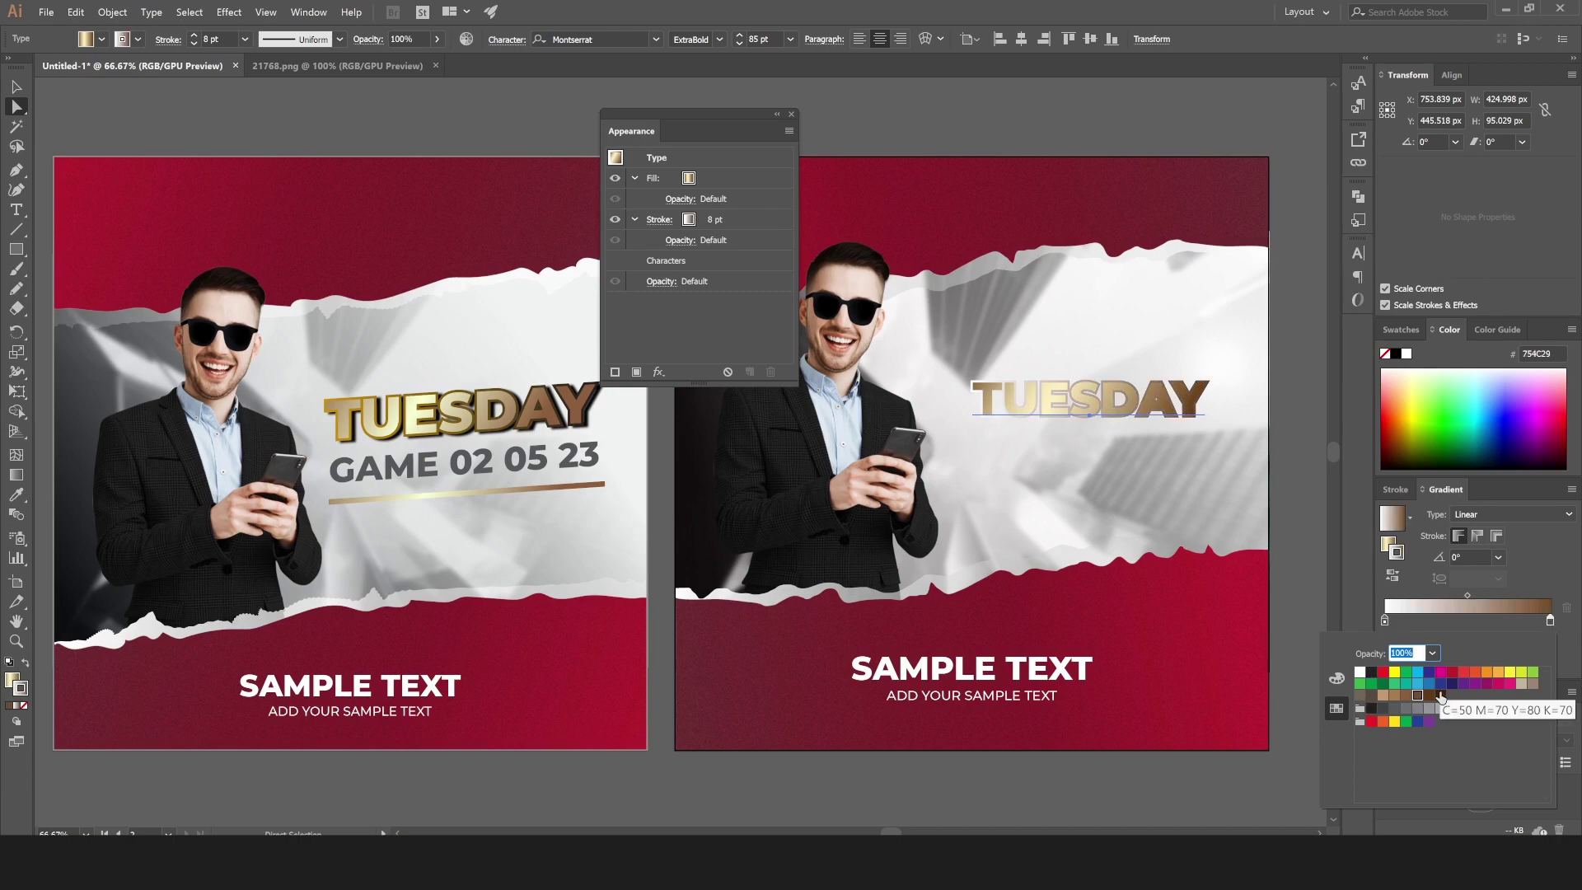
left_click(1440, 696)
Change the white start stop of the TUESDAY text's stroke gradient to cream FFF1C9.
left_click(1384, 621)
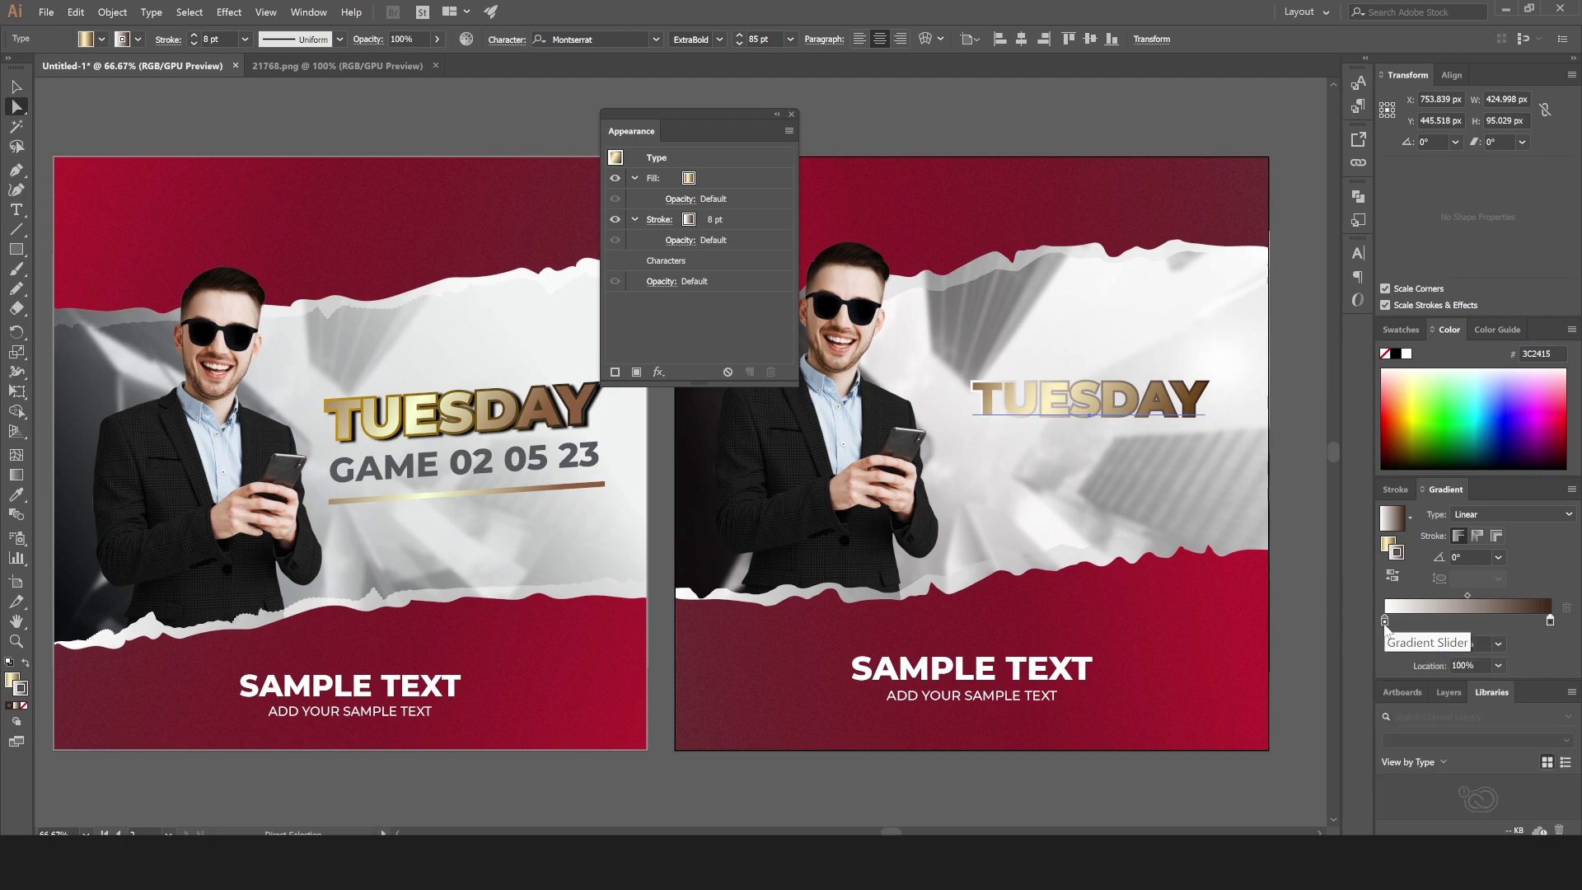
left_click(1412, 386)
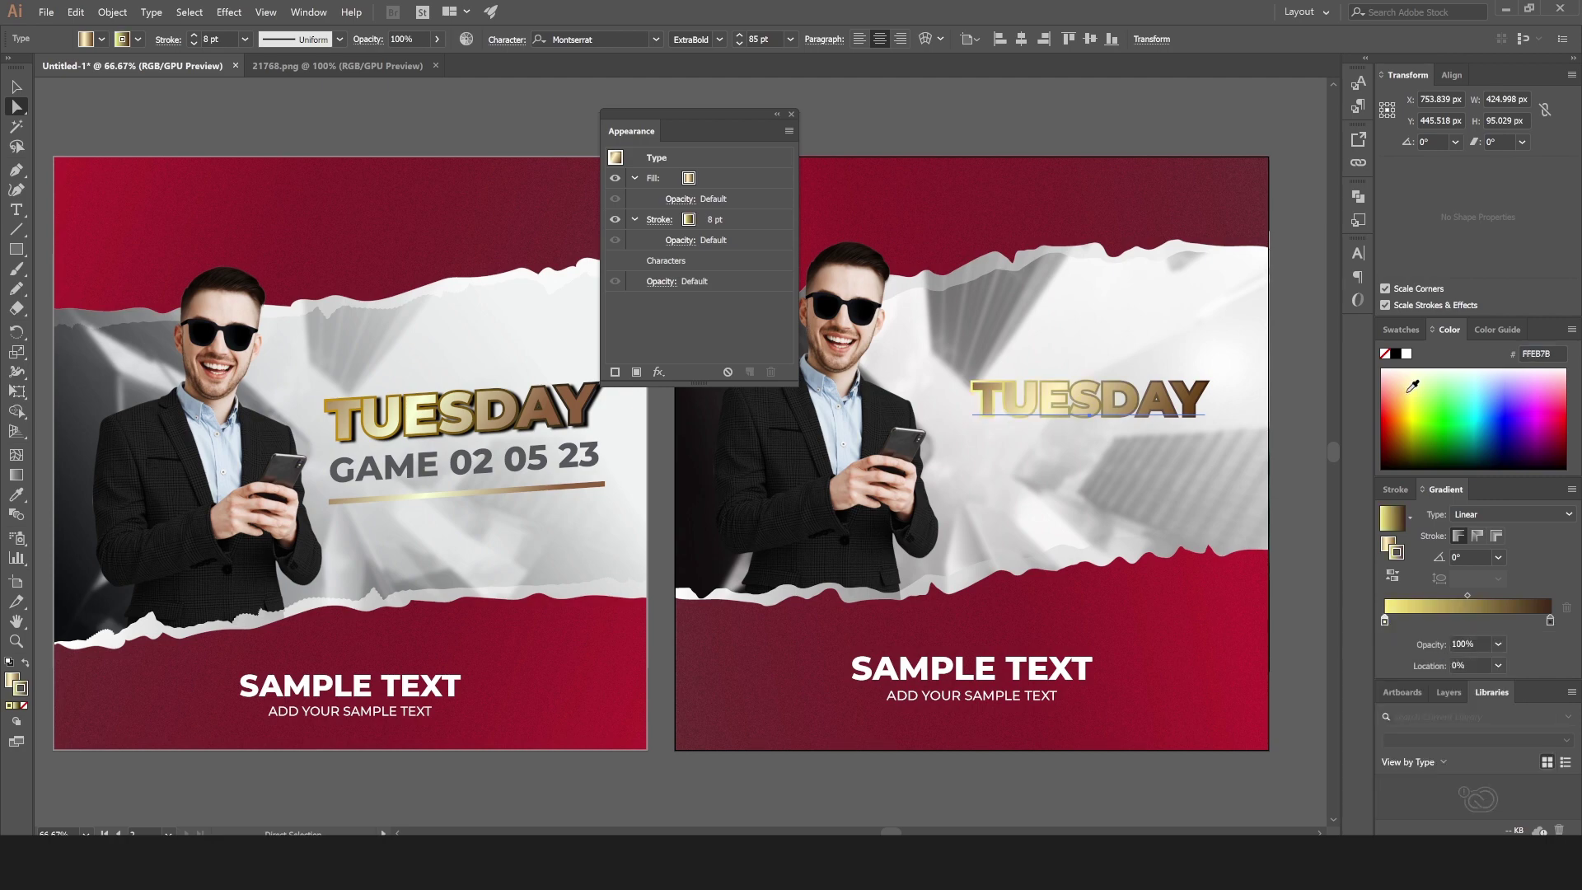
left_click(1414, 400)
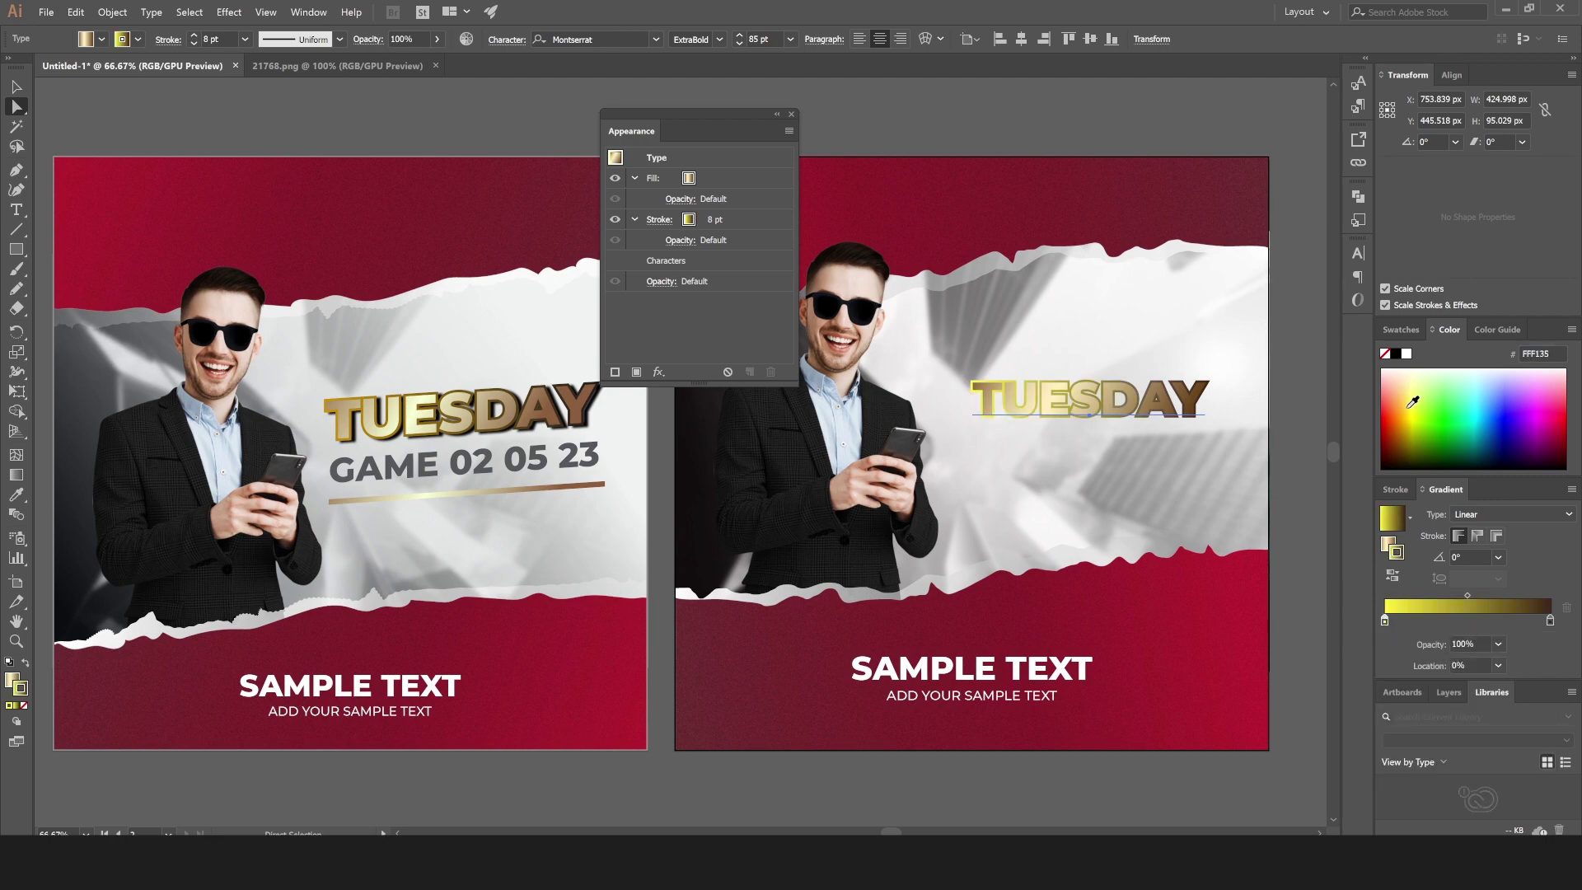
left_click(1404, 379)
left_click(1408, 371)
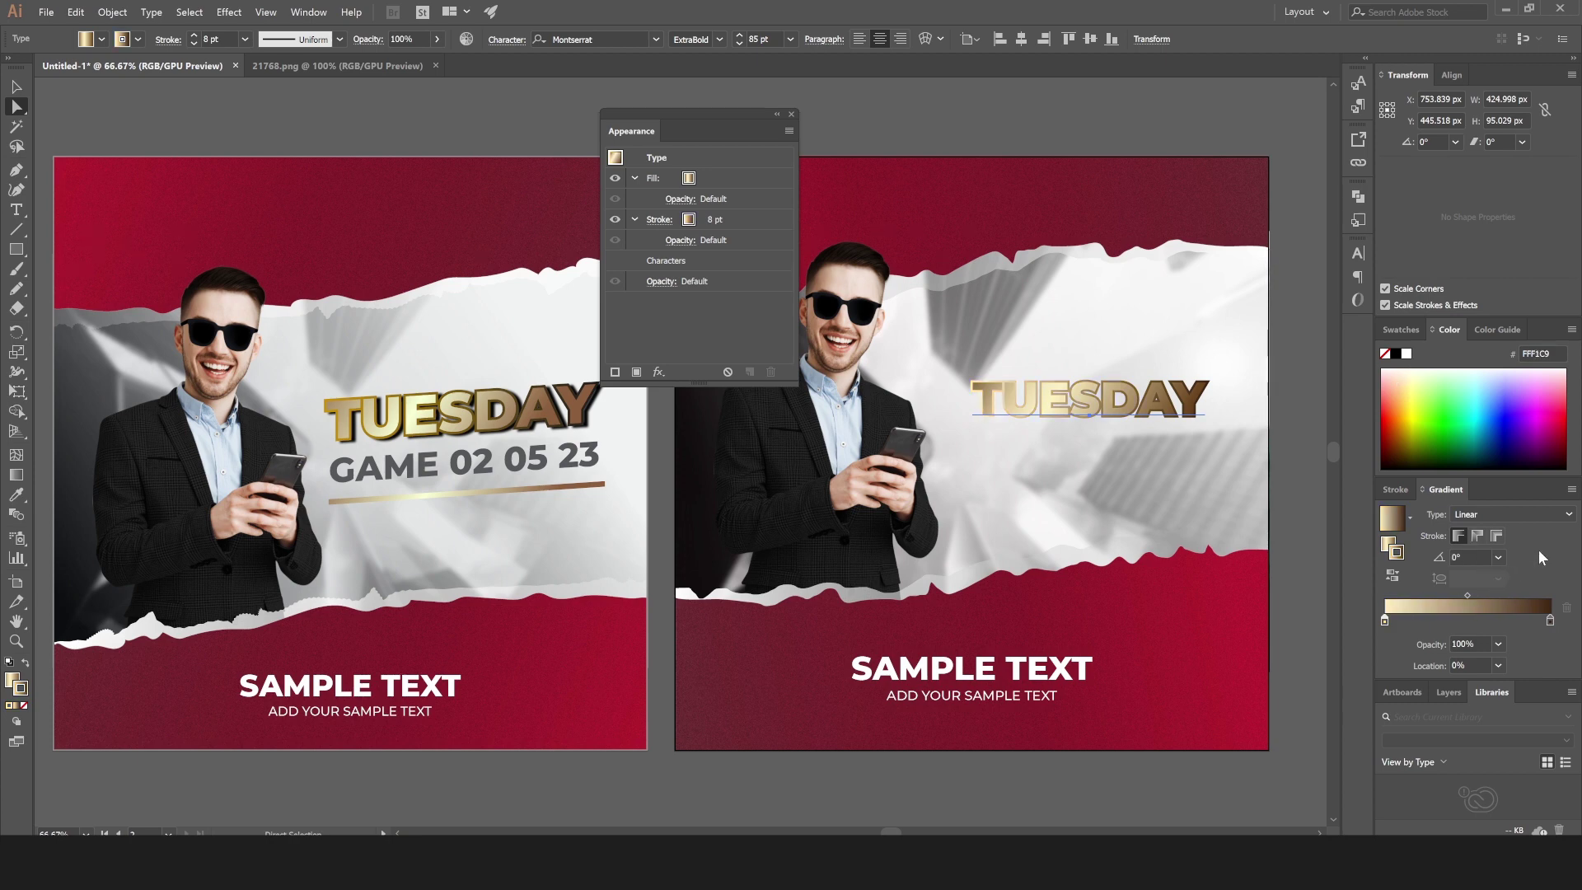
Start a Drop Shadow effect on the TUESDAY text's stroke, with its preview on and its settings clear of the text.
left_click(1388, 544)
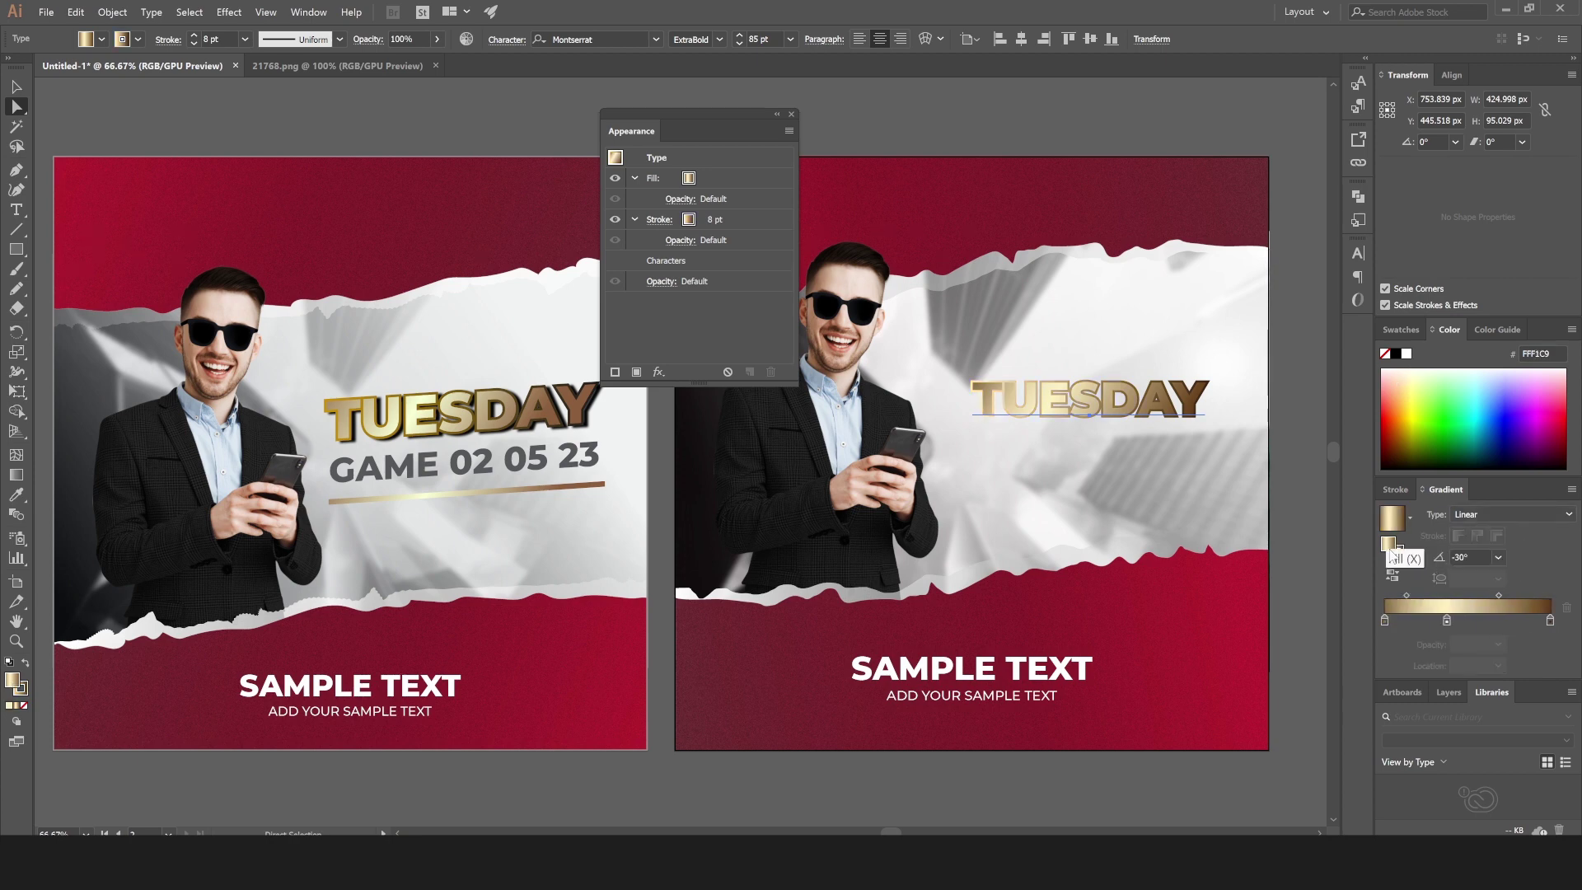
left_click(742, 217)
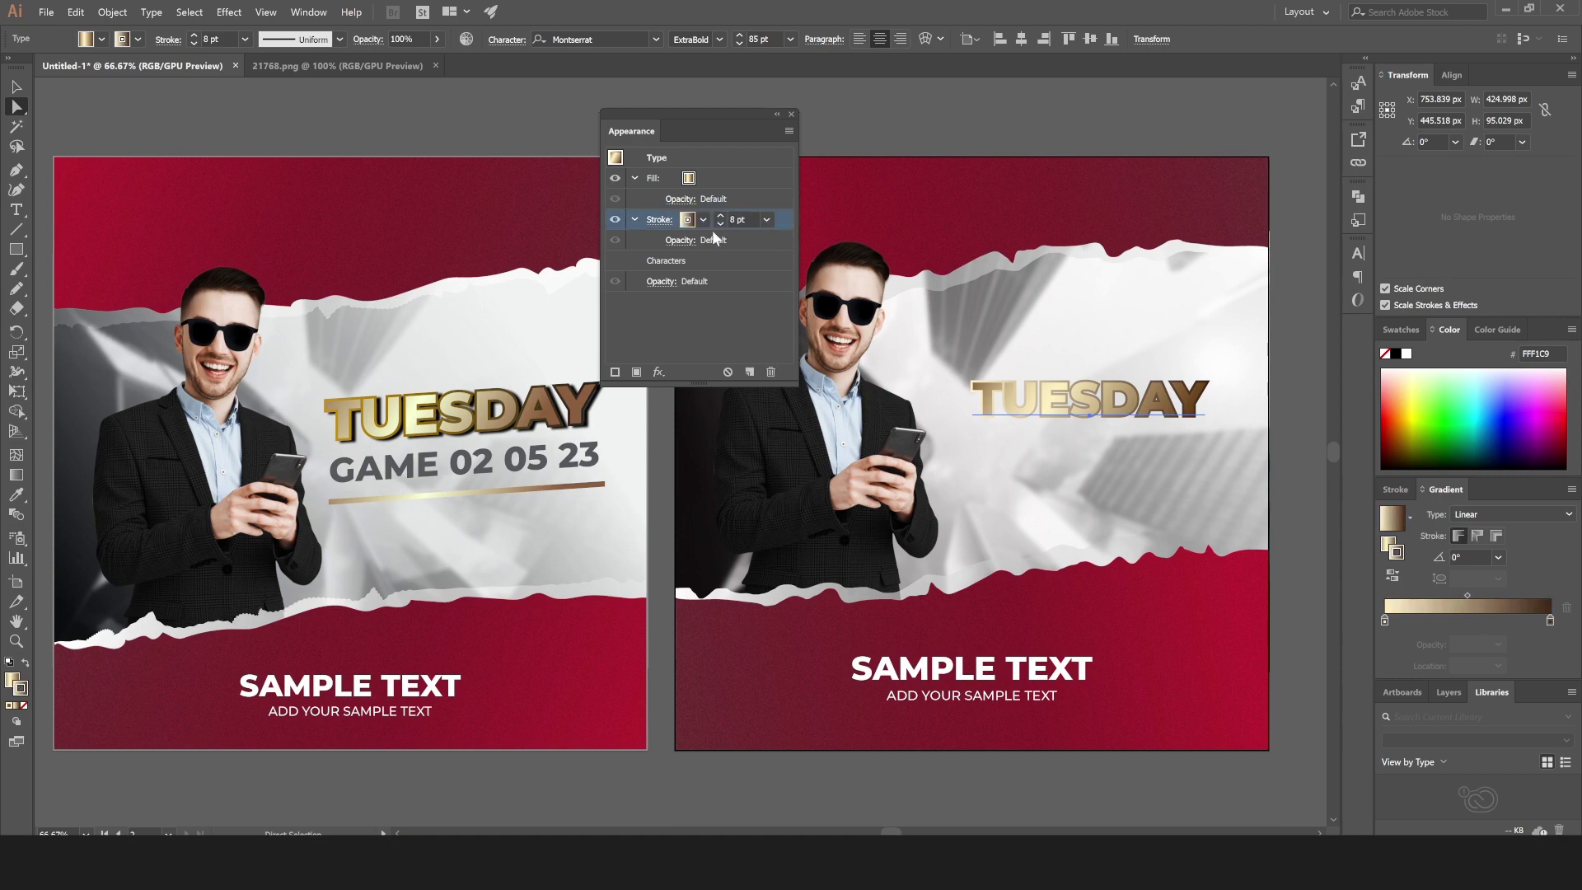
left_click(659, 373)
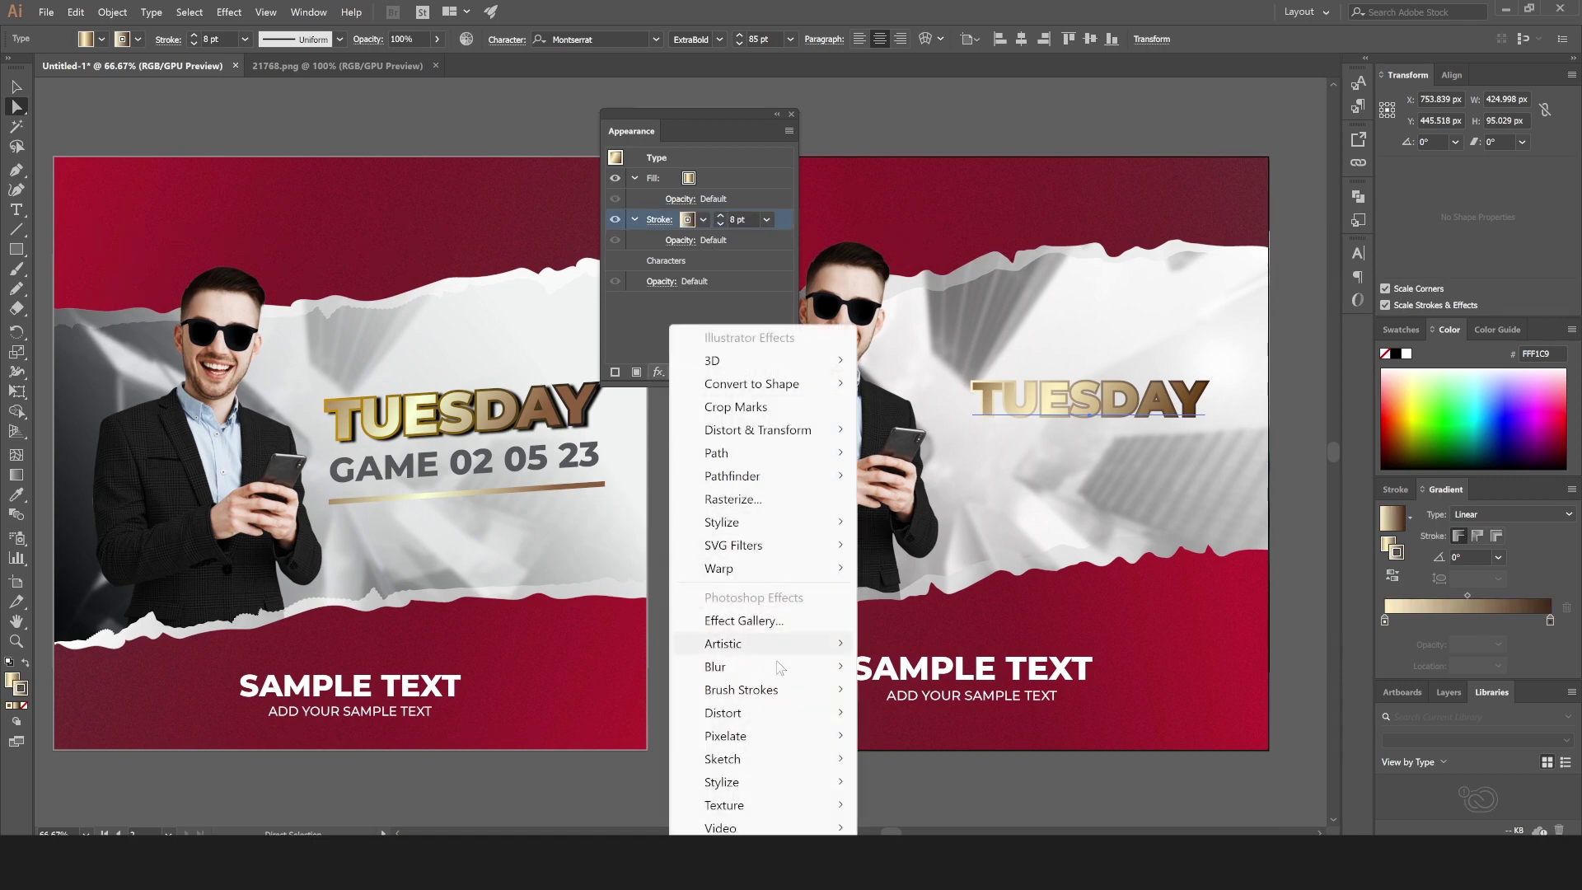
mouse_move(793, 724)
mouse_move(803, 527)
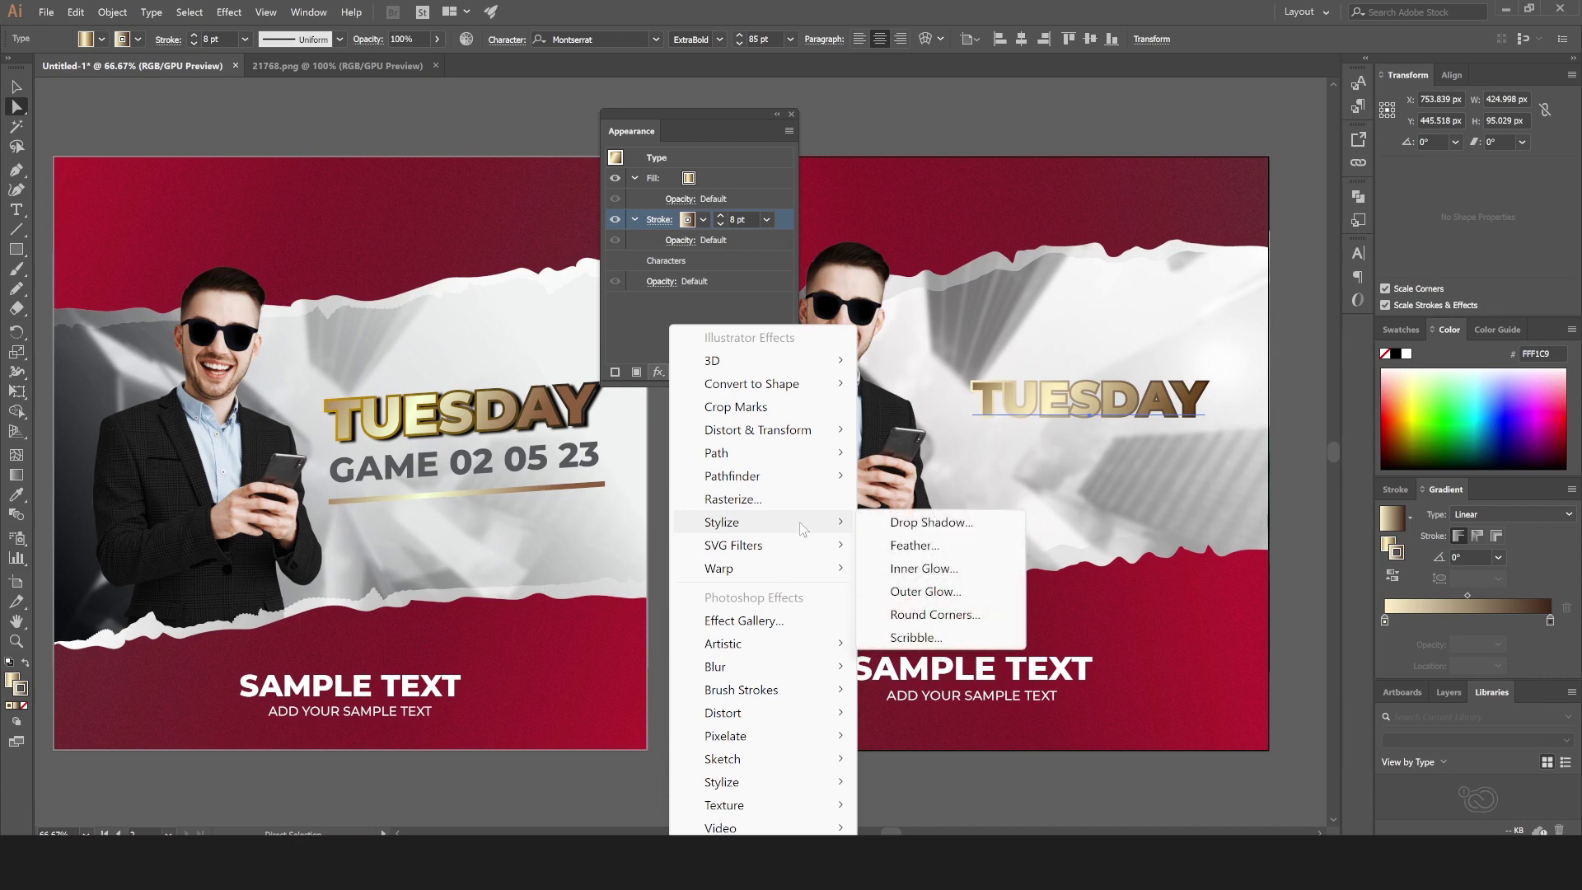
left_click(927, 520)
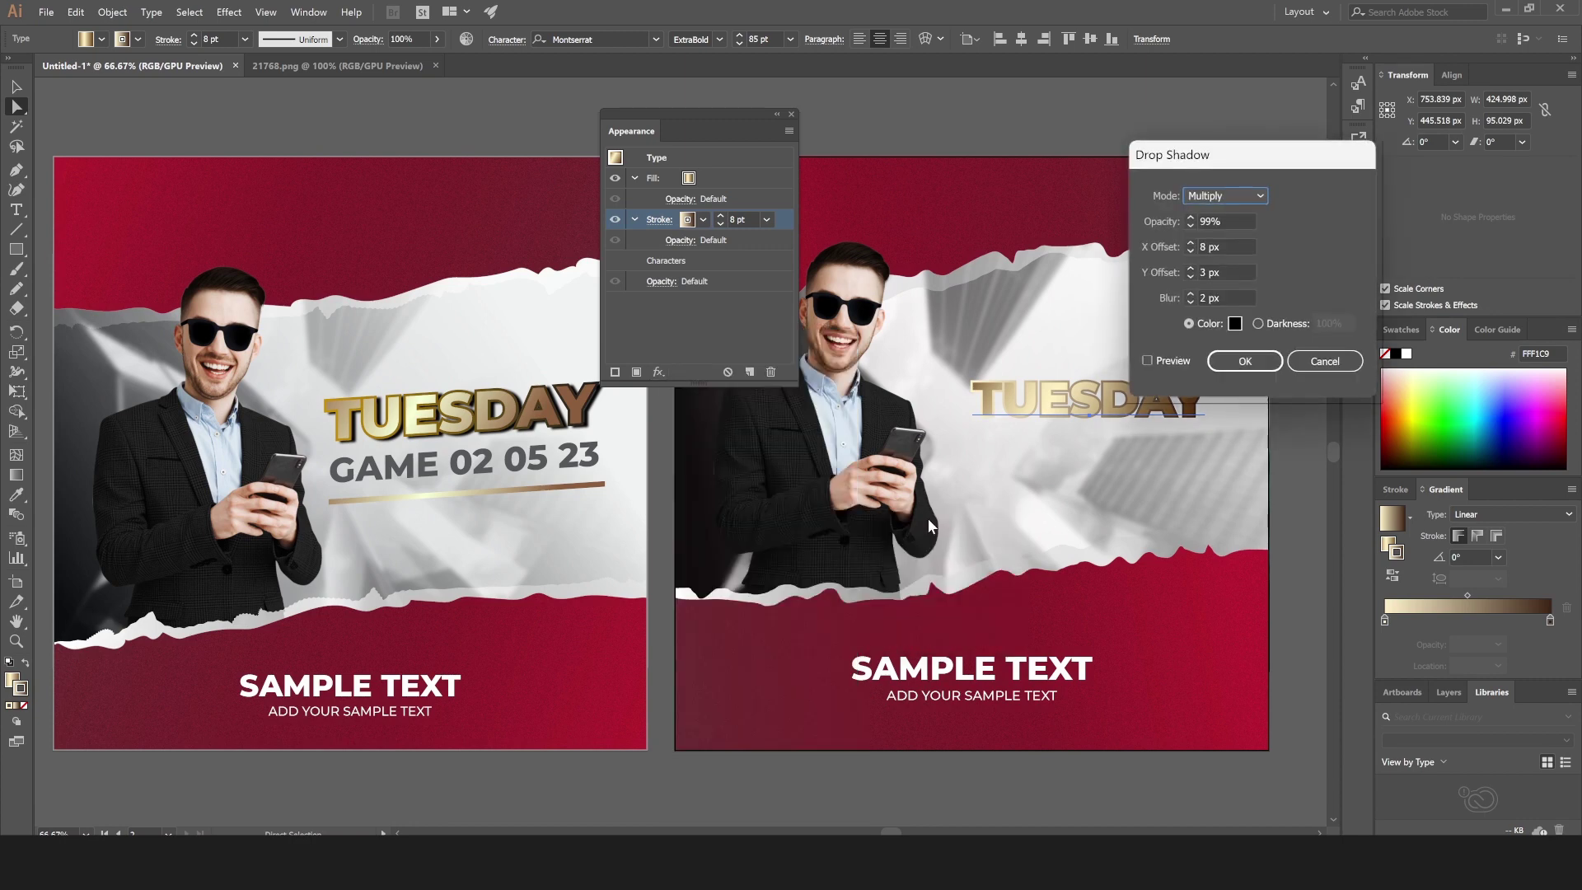
left_click_drag(1244, 162, 1126, 113)
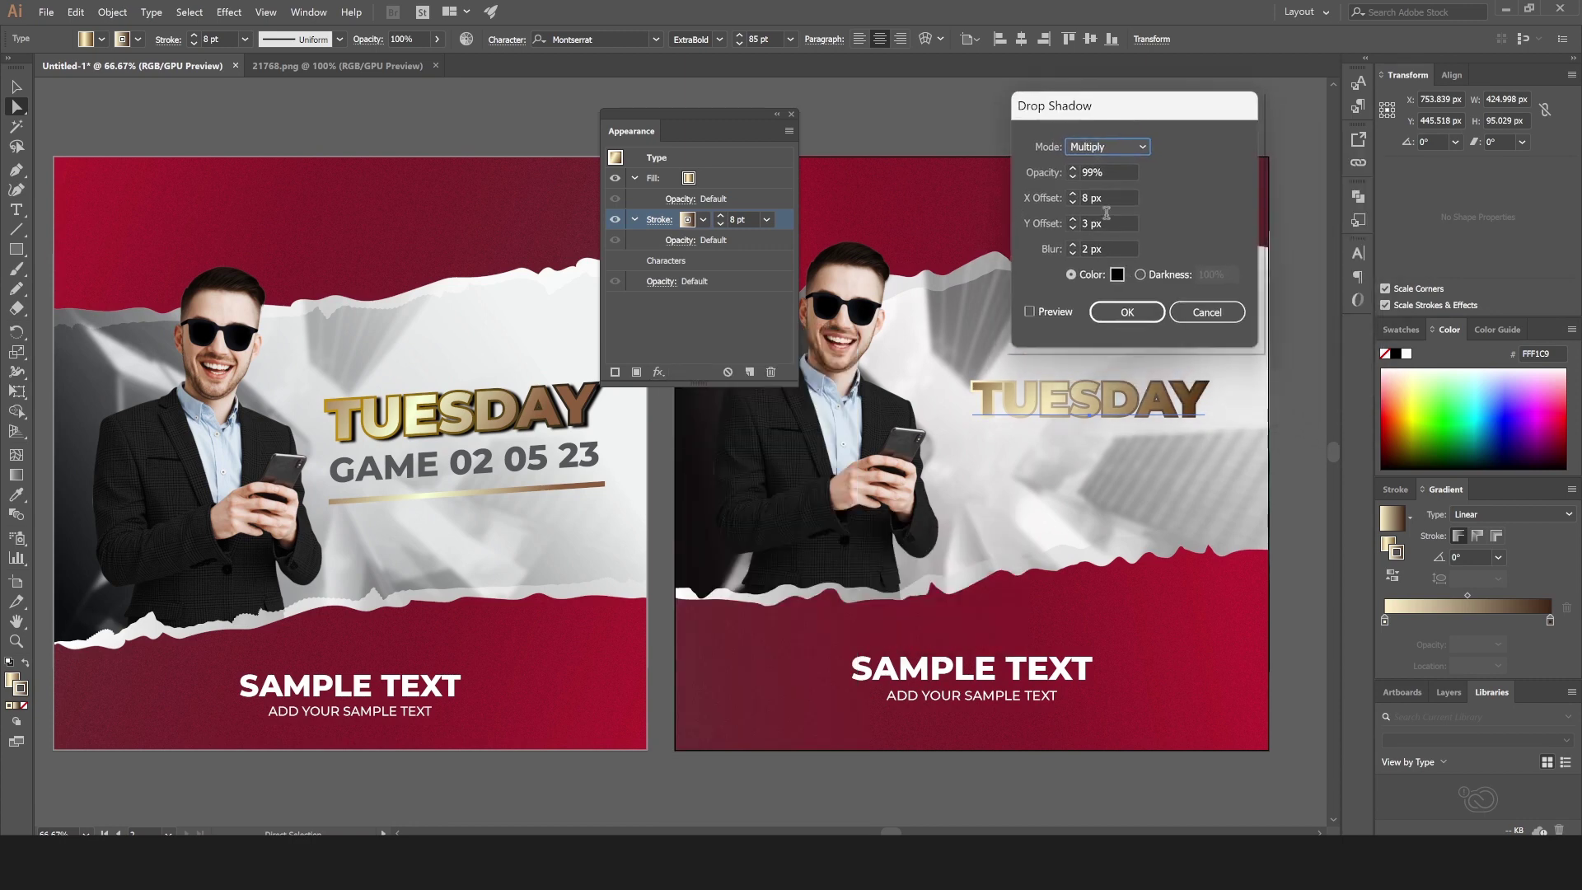
left_click(1030, 311)
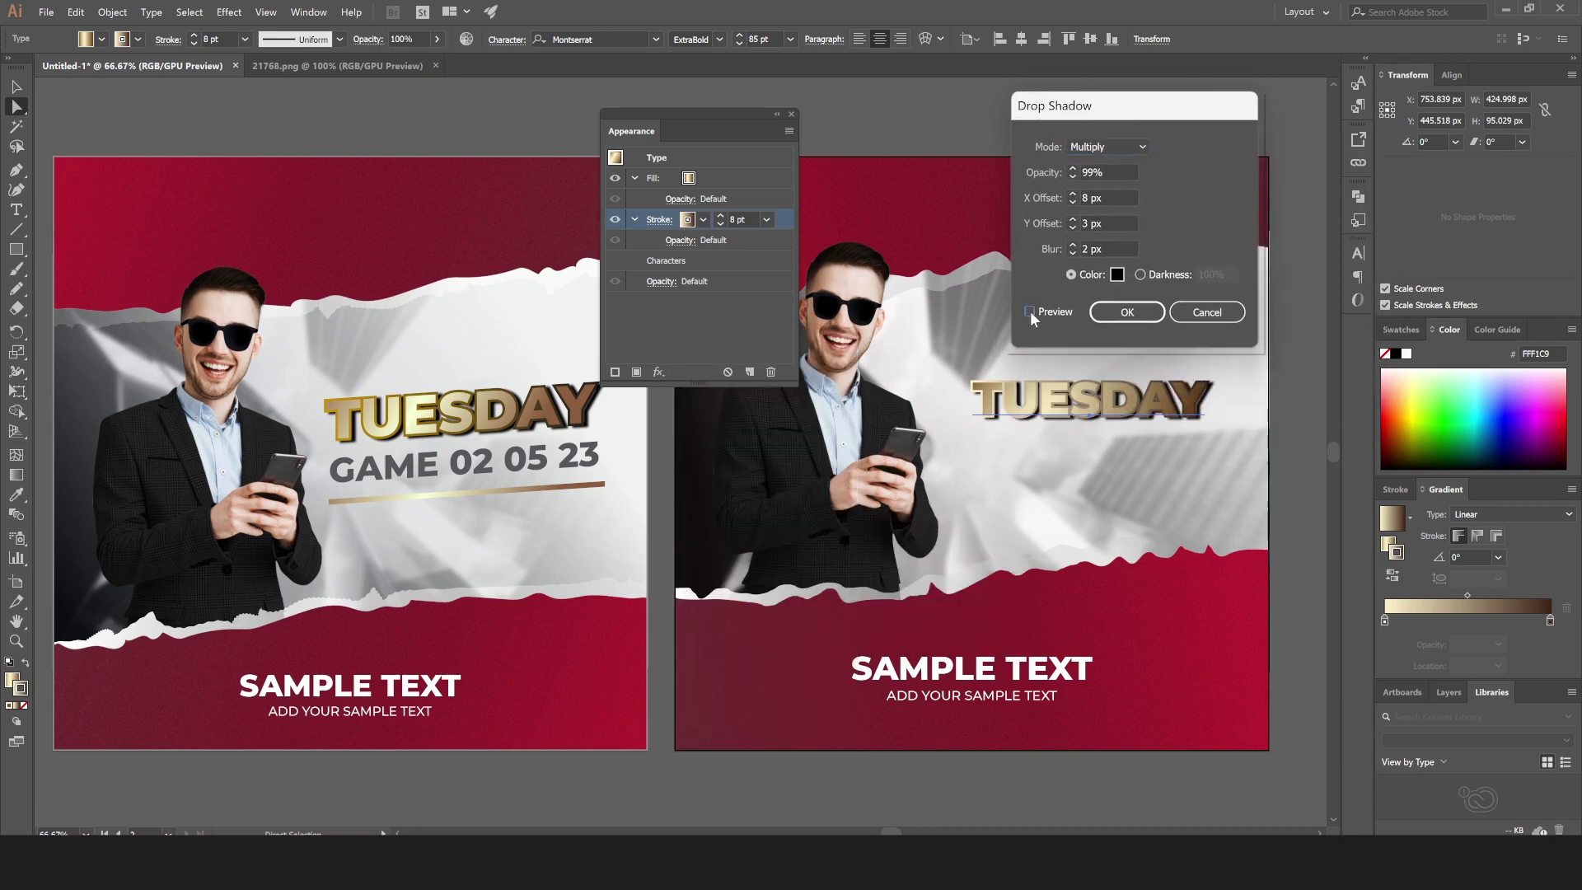
Set the drop shadow's X and Y offsets to 6 px each and apply it to the stroke.
left_click(1071, 220)
left_click(1072, 219)
left_click(1072, 219)
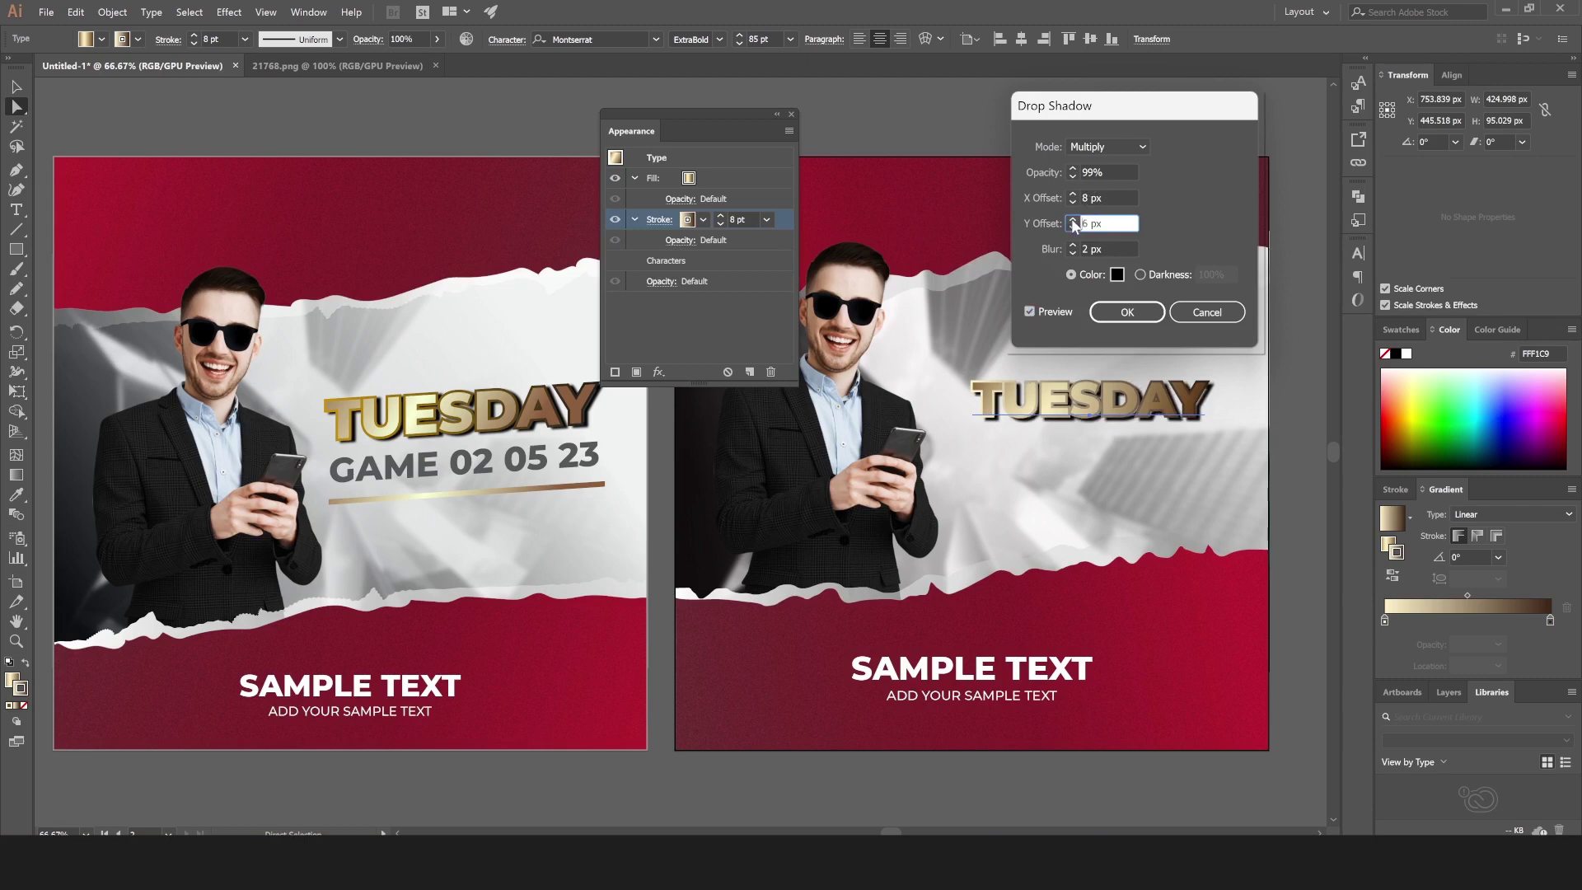
left_click(1073, 194)
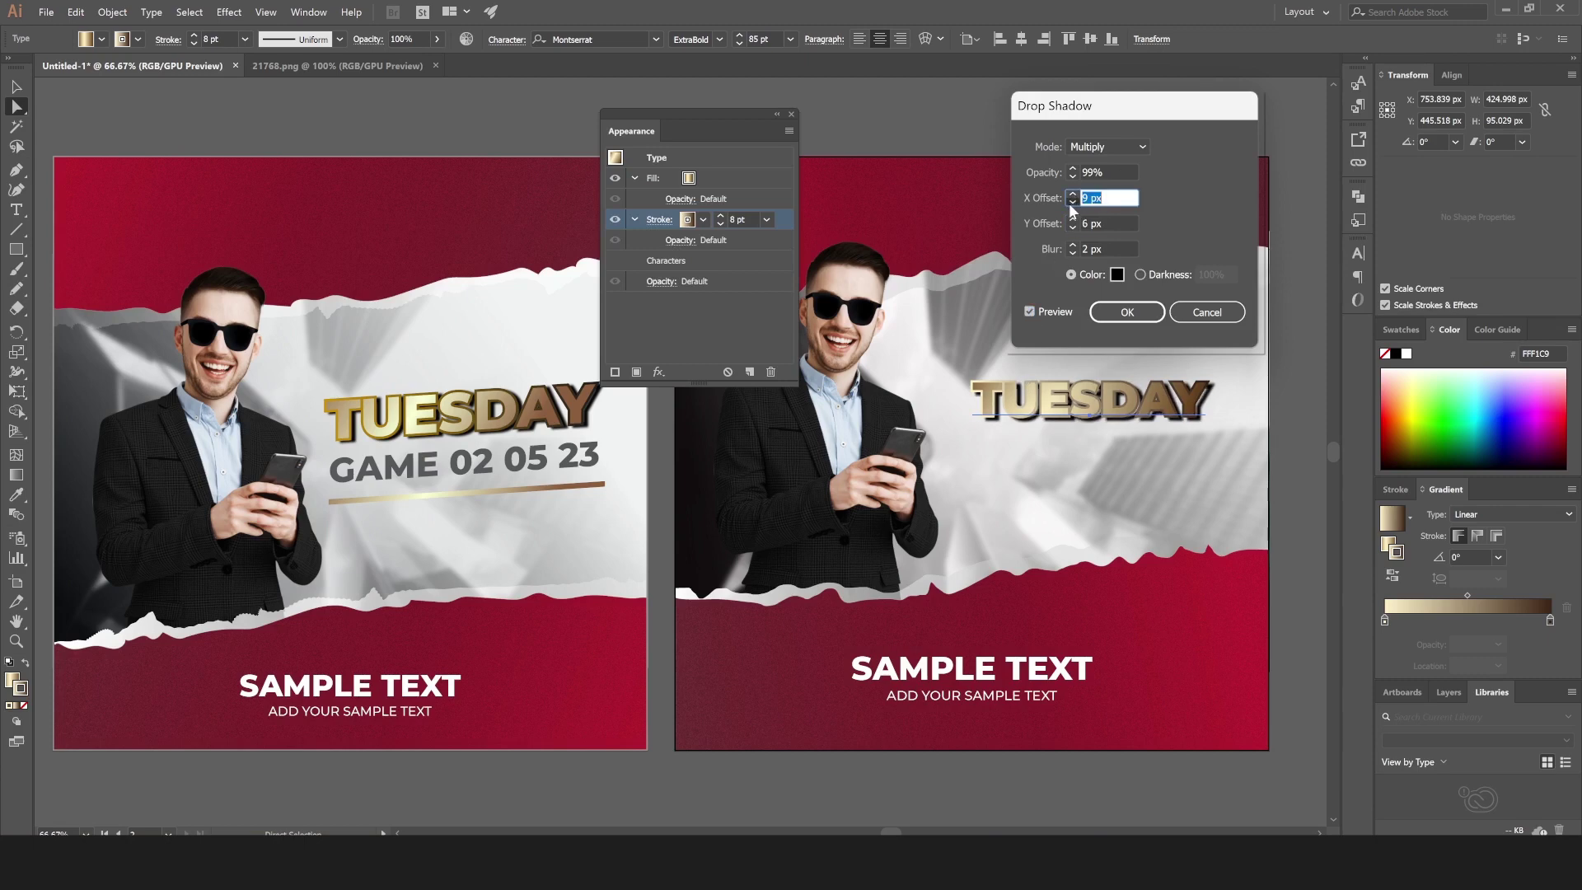
left_click(1069, 202)
left_click(1069, 203)
left_click(1069, 202)
left_click(1105, 251)
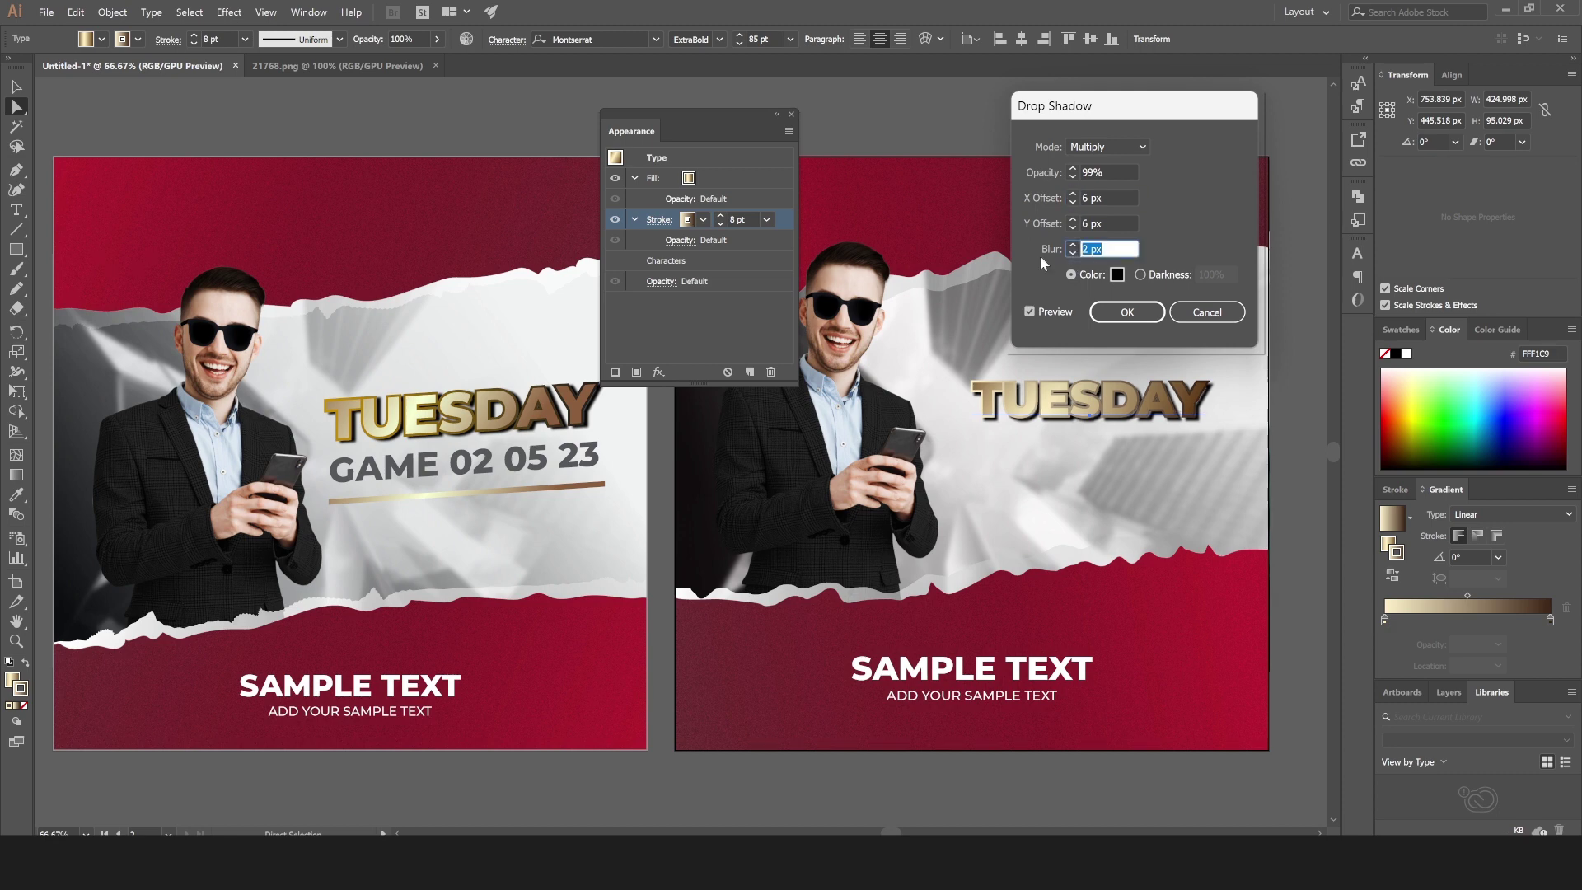
left_click(1145, 314)
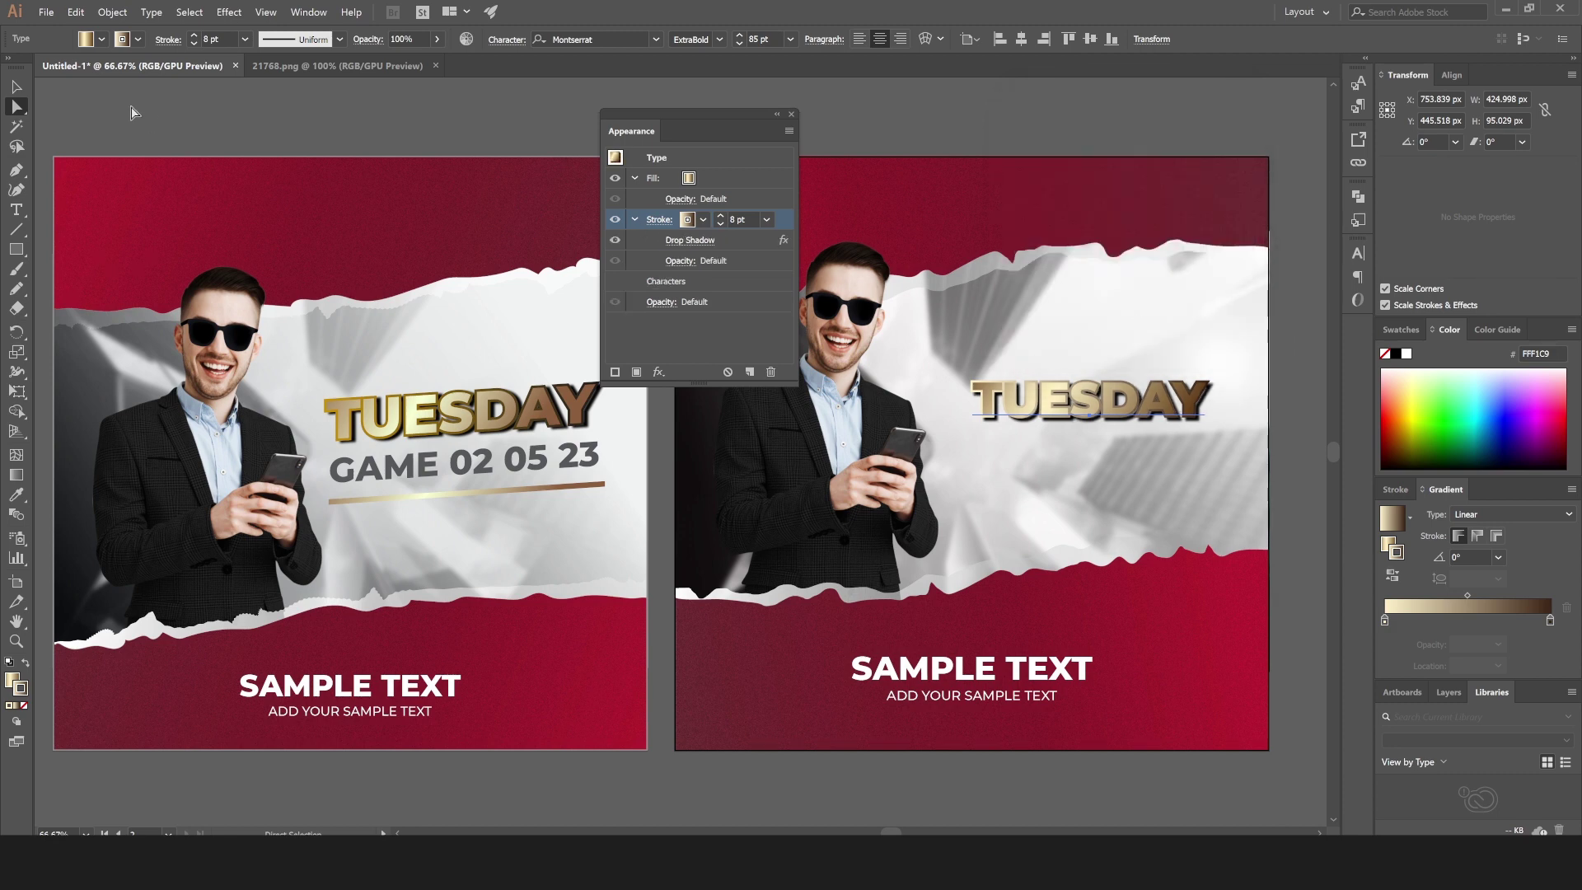
Shear the TUESDAY text with Free Transform, raising its right side until the text is about 143 px tall.
left_click(16, 390)
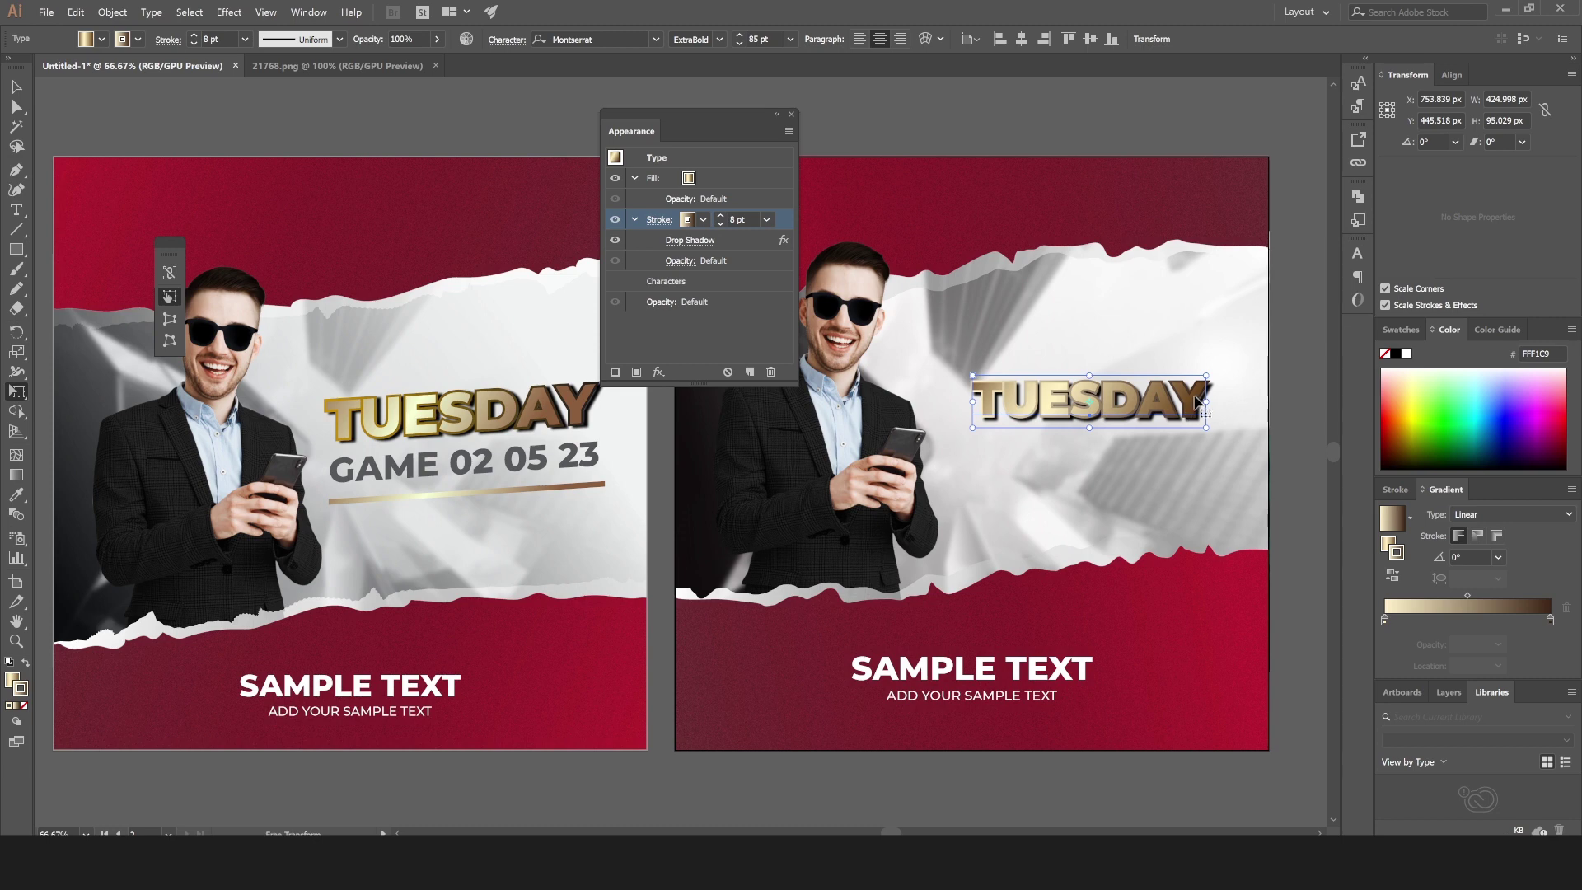
left_click_drag(1205, 404, 1209, 374)
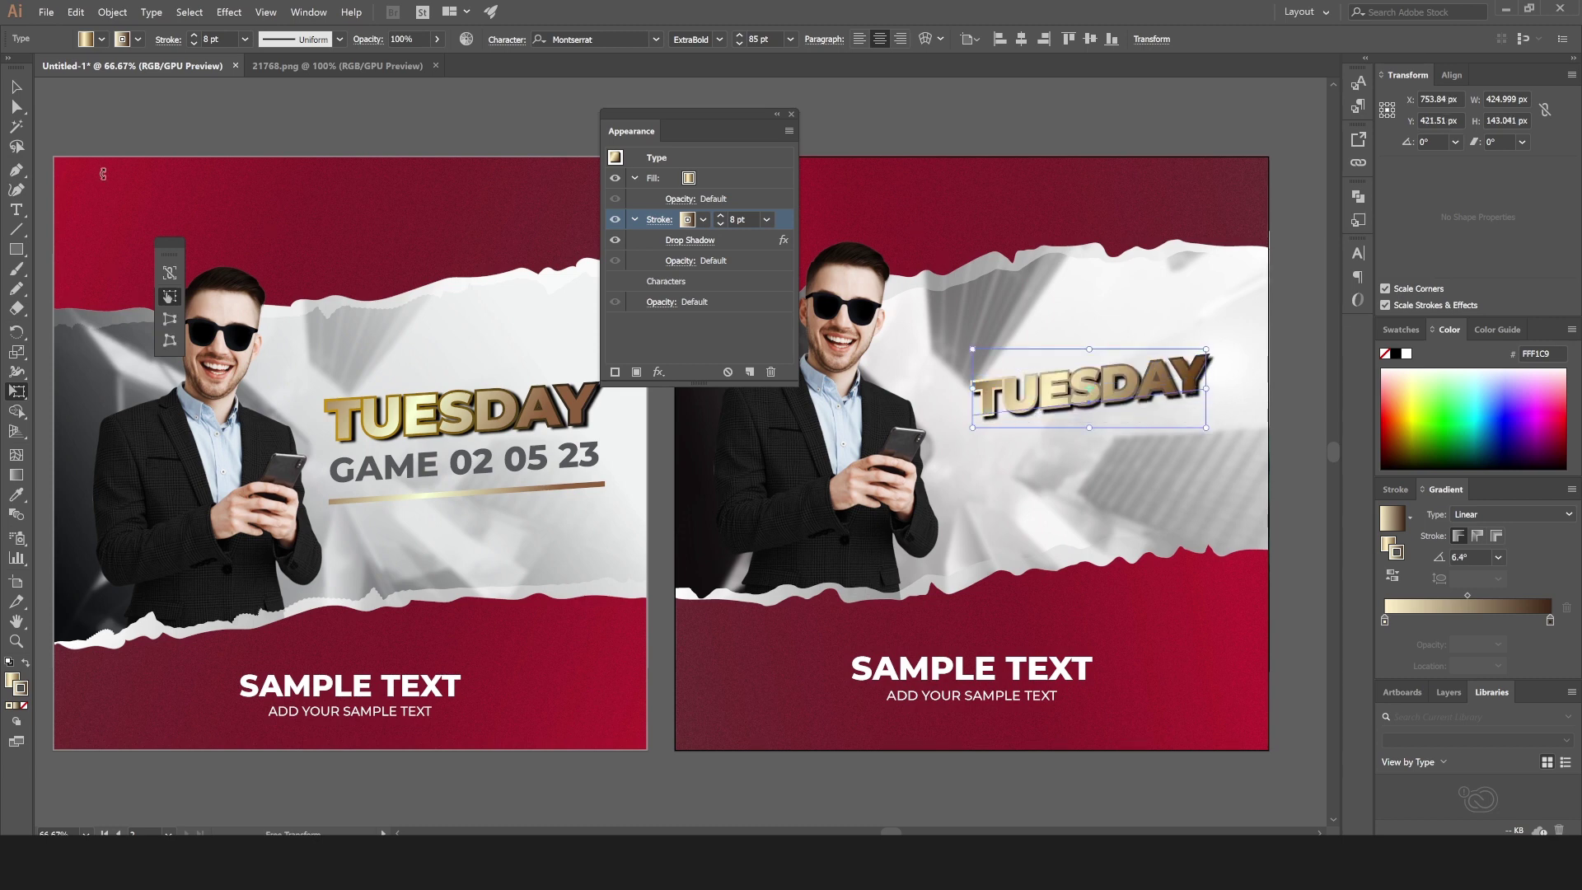
left_click(16, 85)
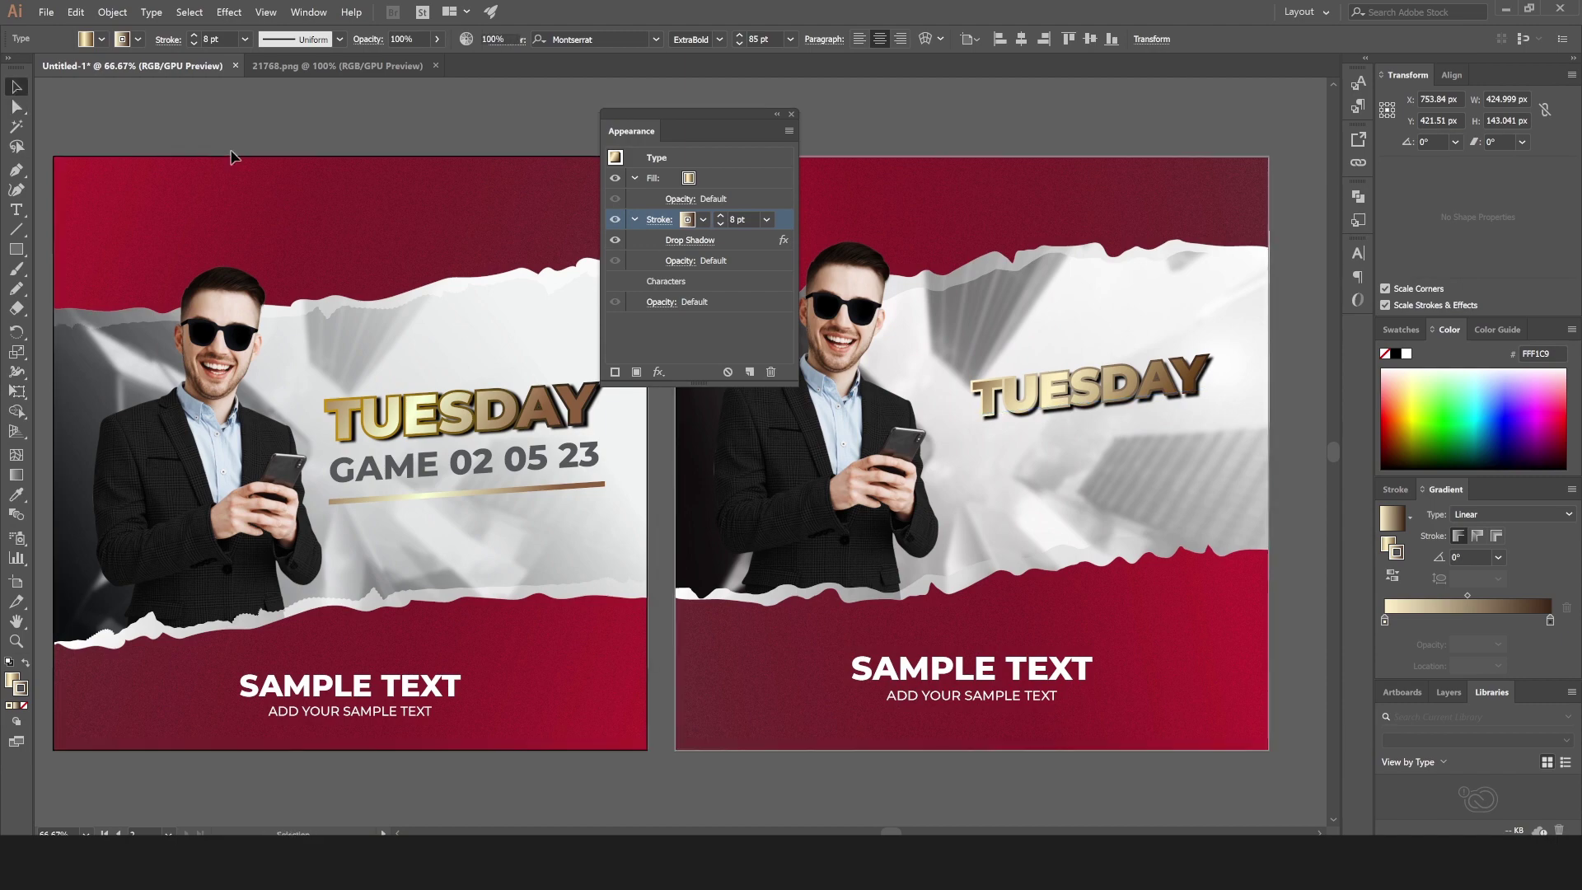
Duplicate the slanted TUESDAY text directly below the original and set the copy's font size to 36 pt.
key("alt")
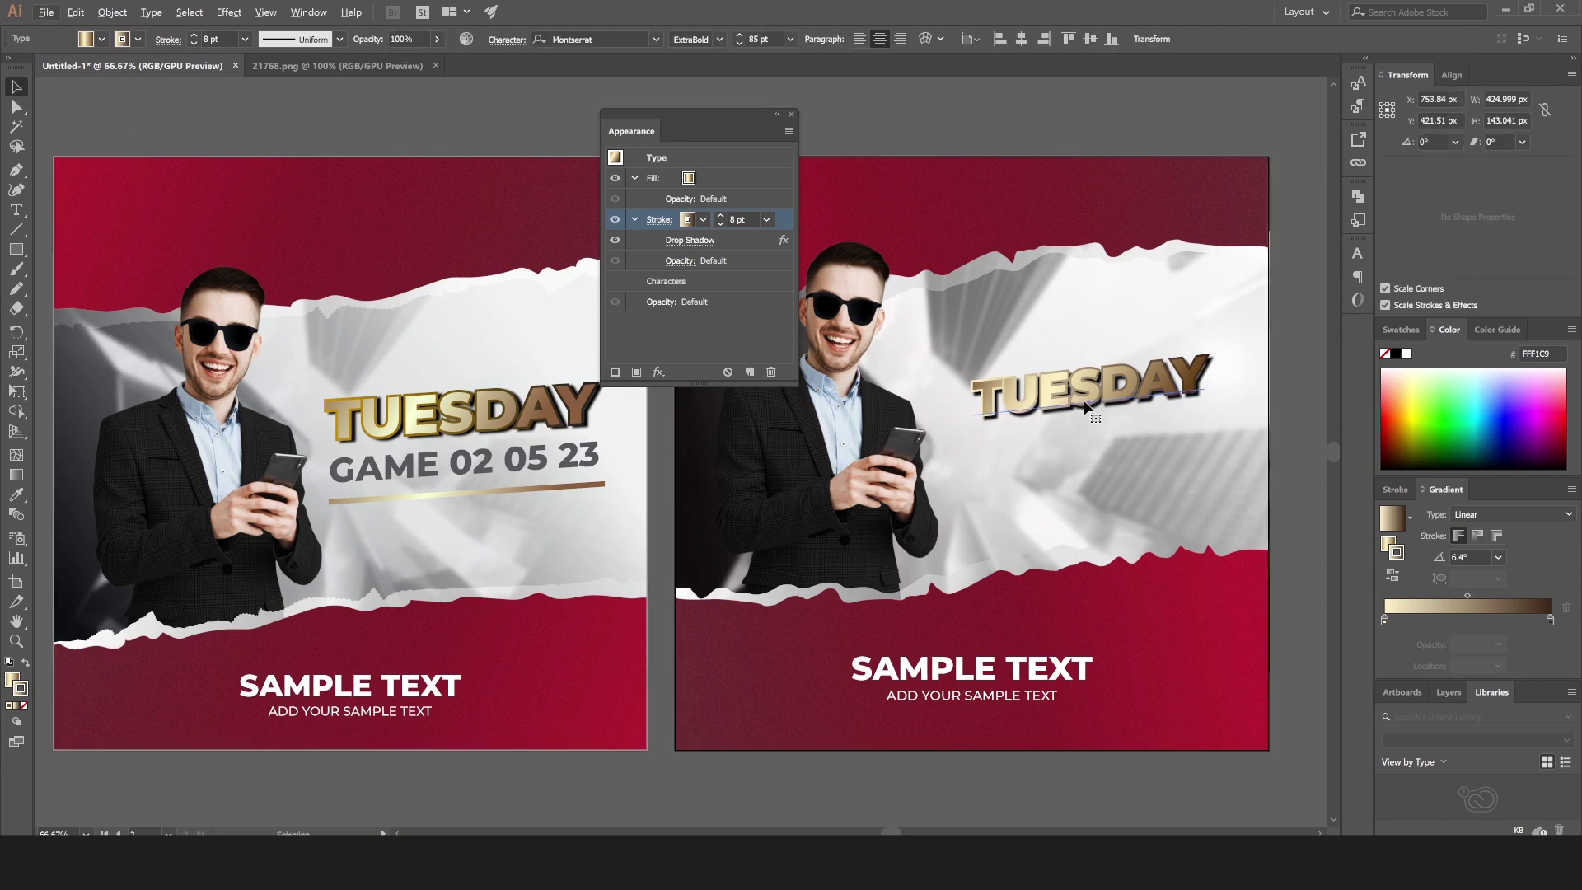
left_click_drag(1079, 404, 1086, 465)
left_click(793, 40)
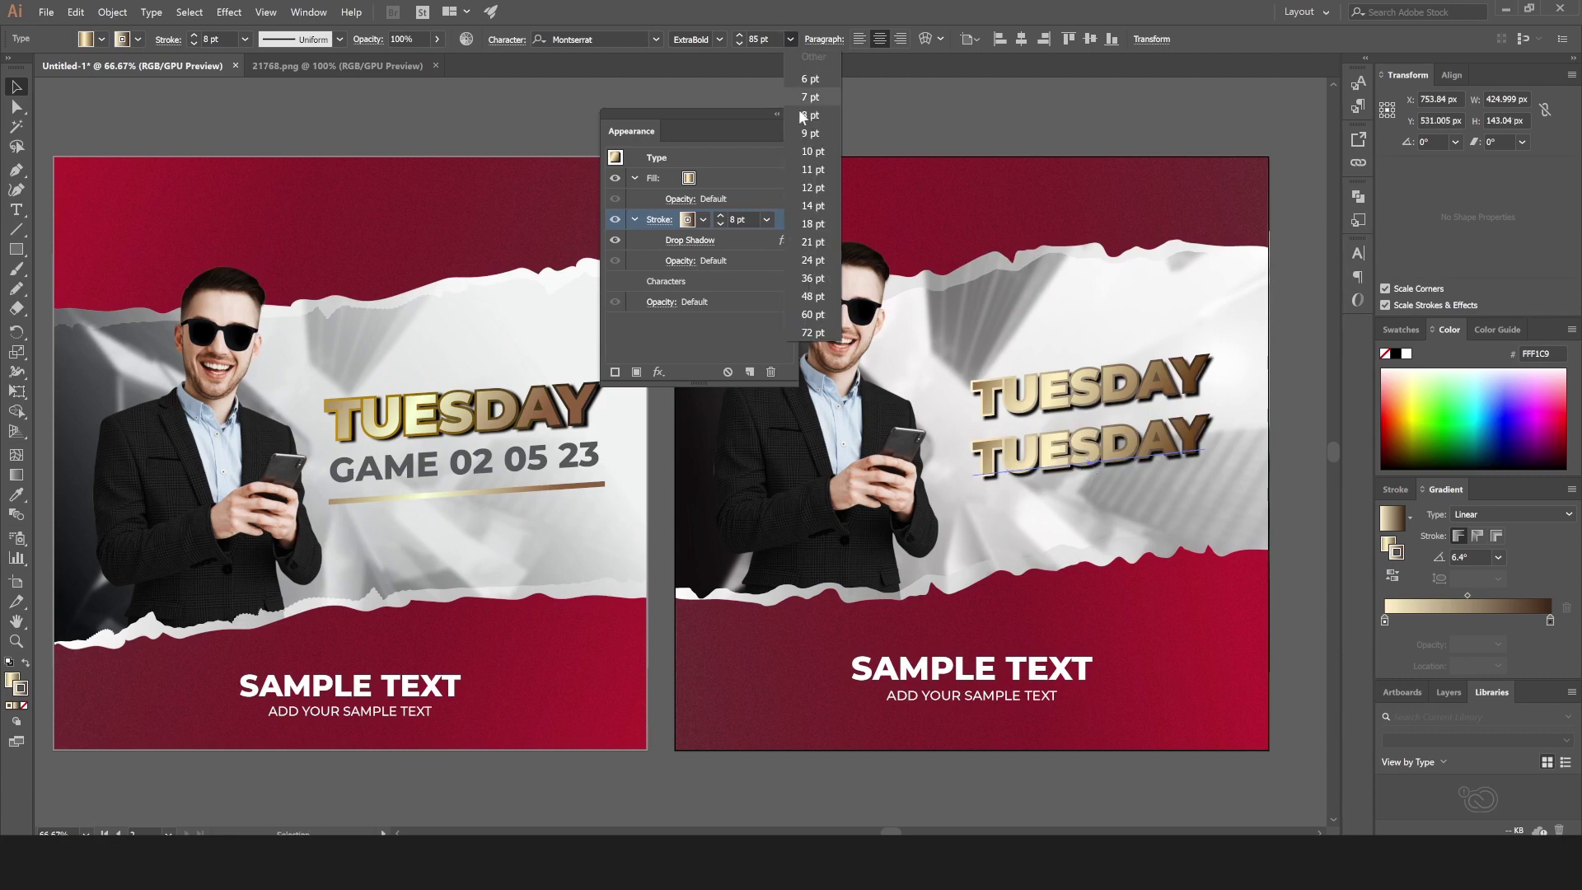
left_click(816, 279)
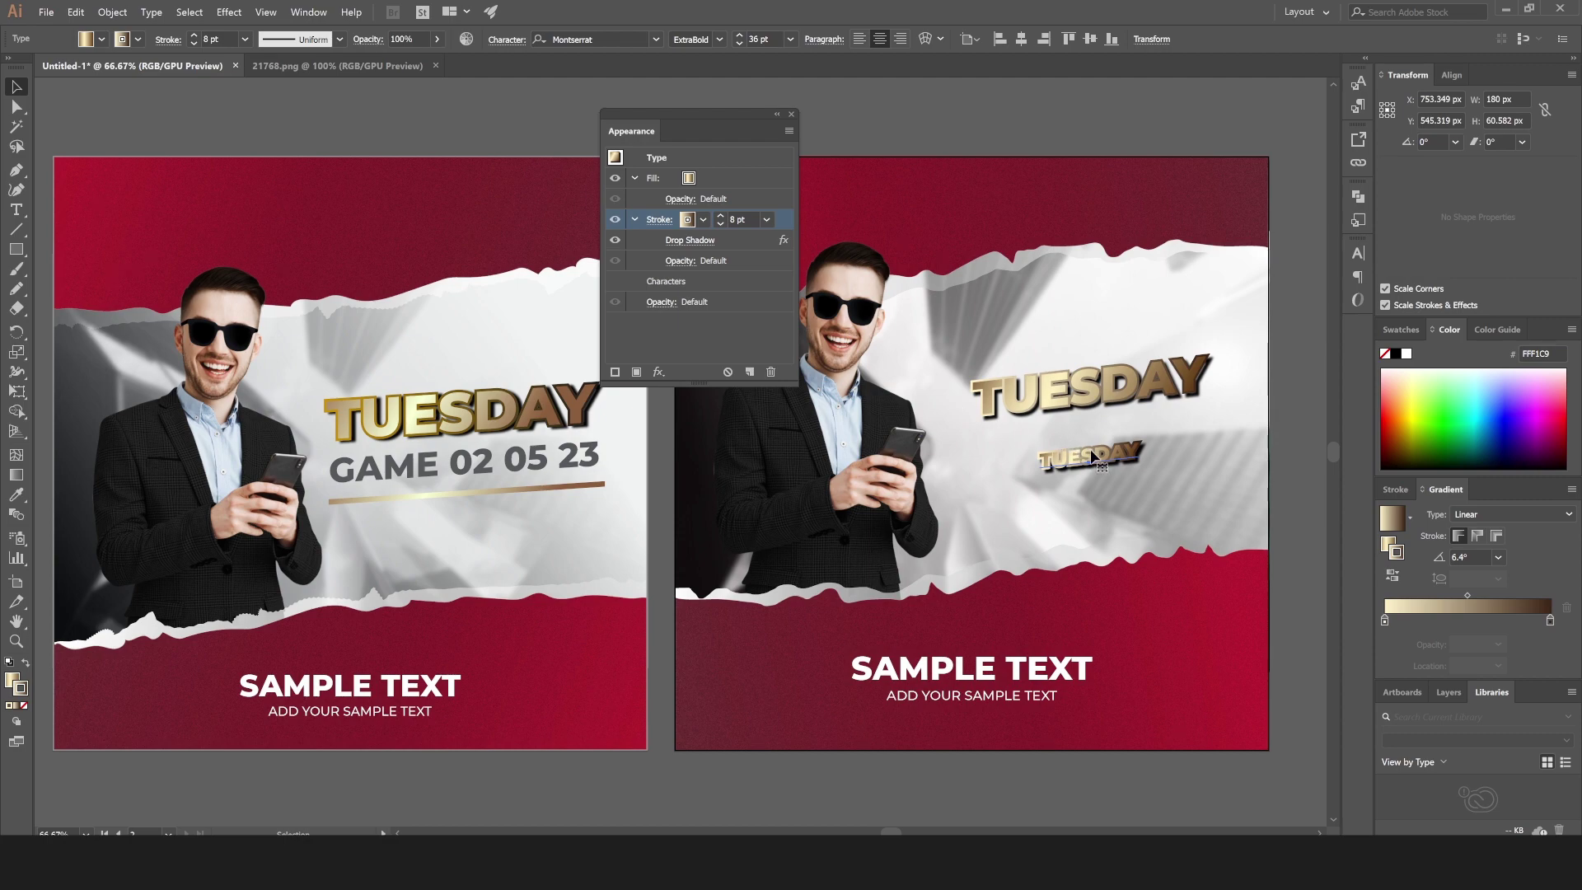
Remove the gradient stroke with its drop shadow and the gradient fill from the lower TUESDAY copy's appearance.
left_click(771, 372)
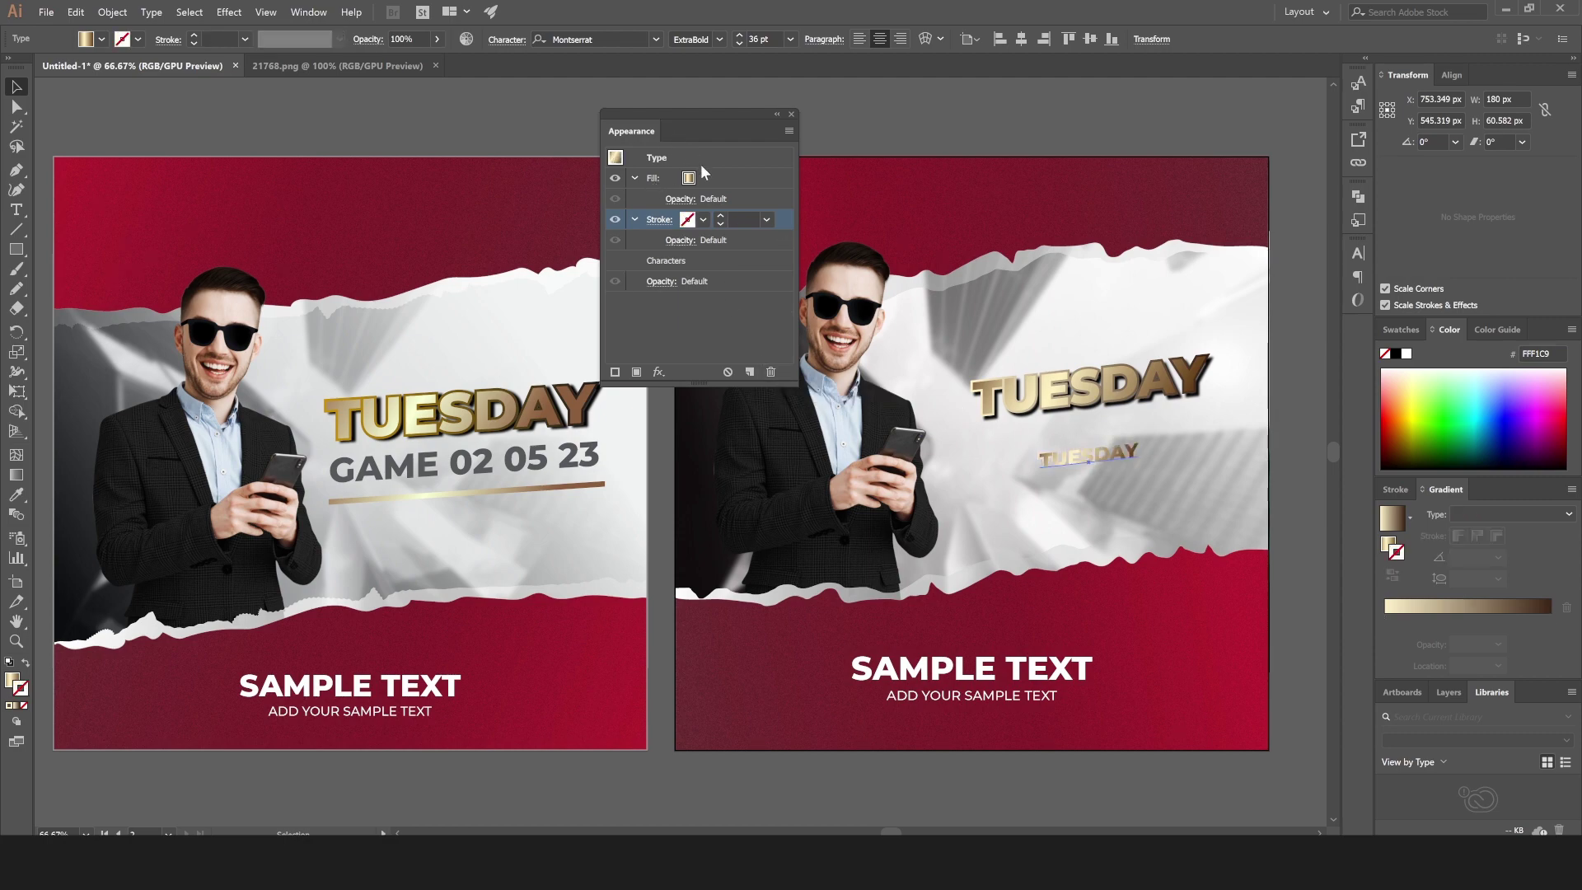
left_click(706, 176)
left_click(765, 368)
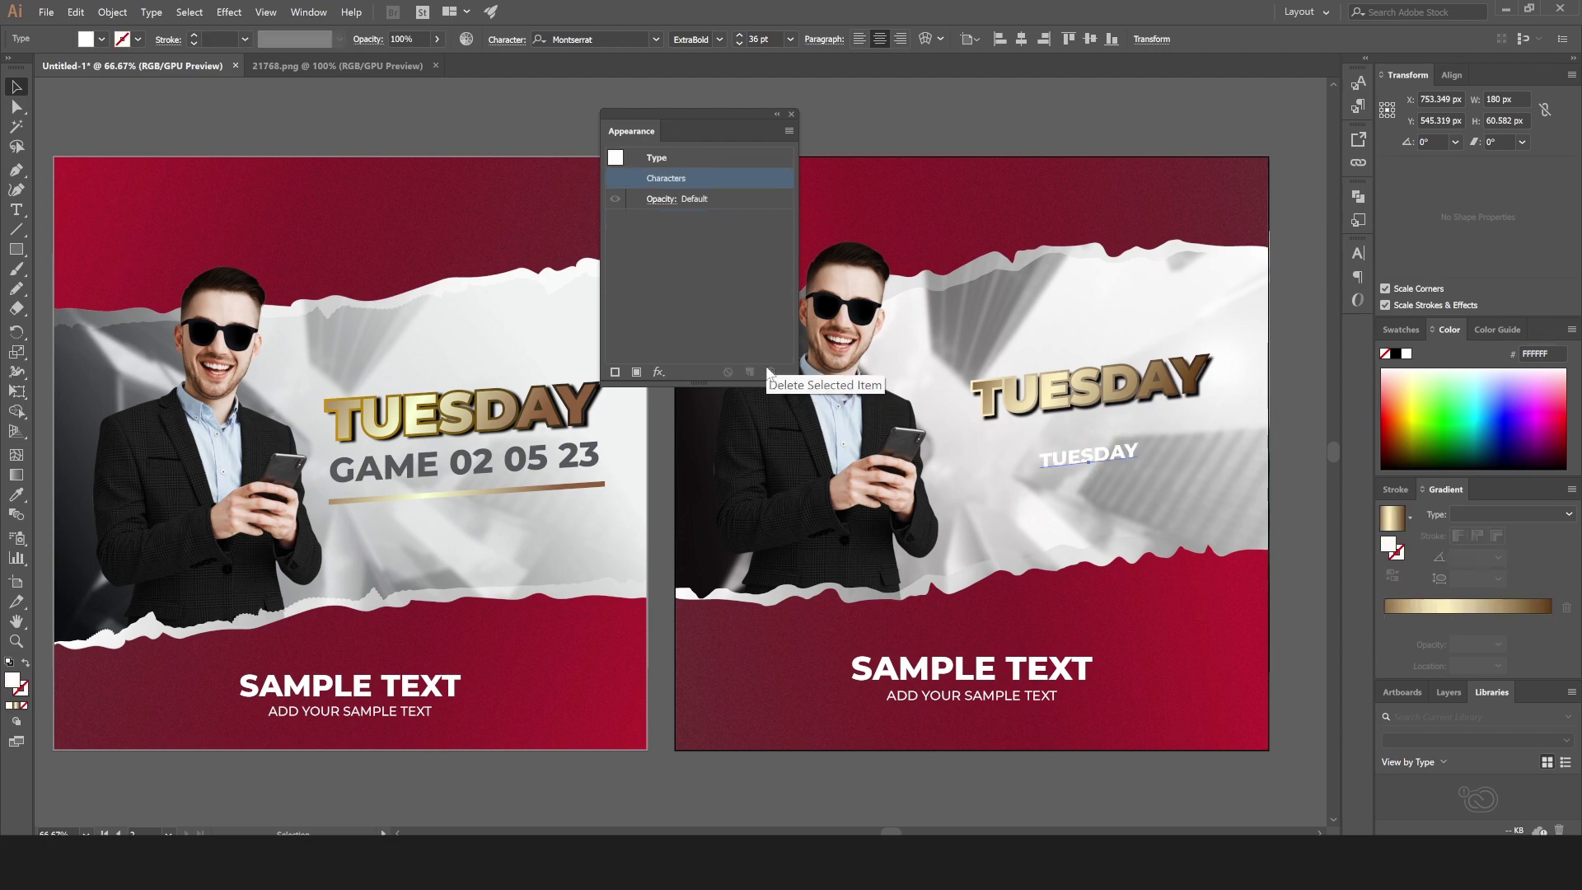
Move the small TUESDAY copy up beneath the gold title and shear both texts together to a gentler slant, about 169 px tall combined.
left_click_drag(739, 111, 1348, 319)
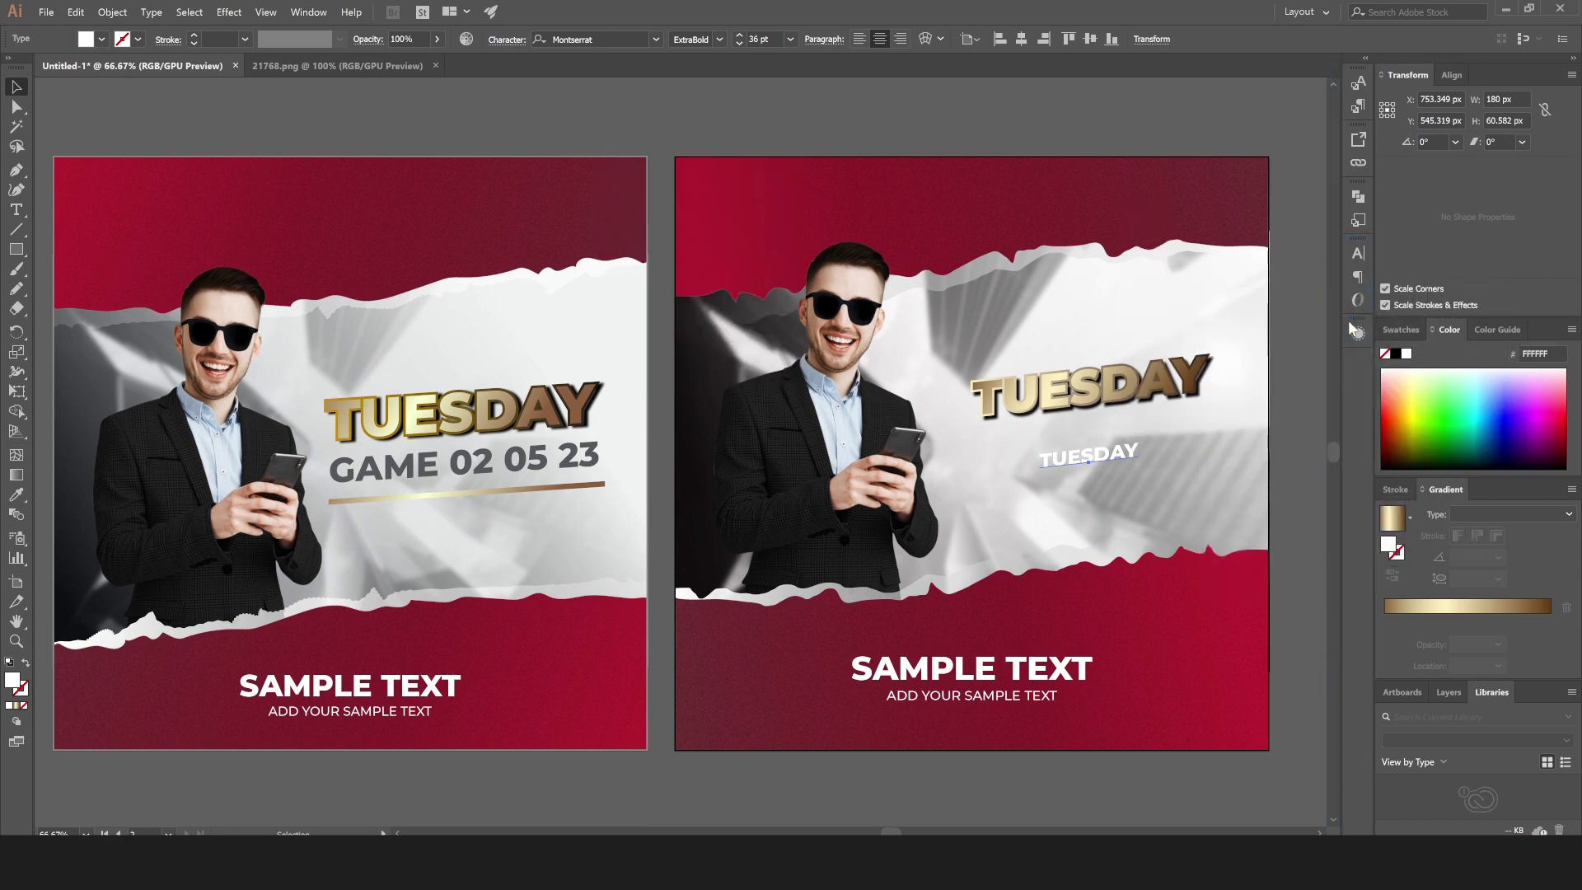
left_click_drag(1079, 462, 1076, 440)
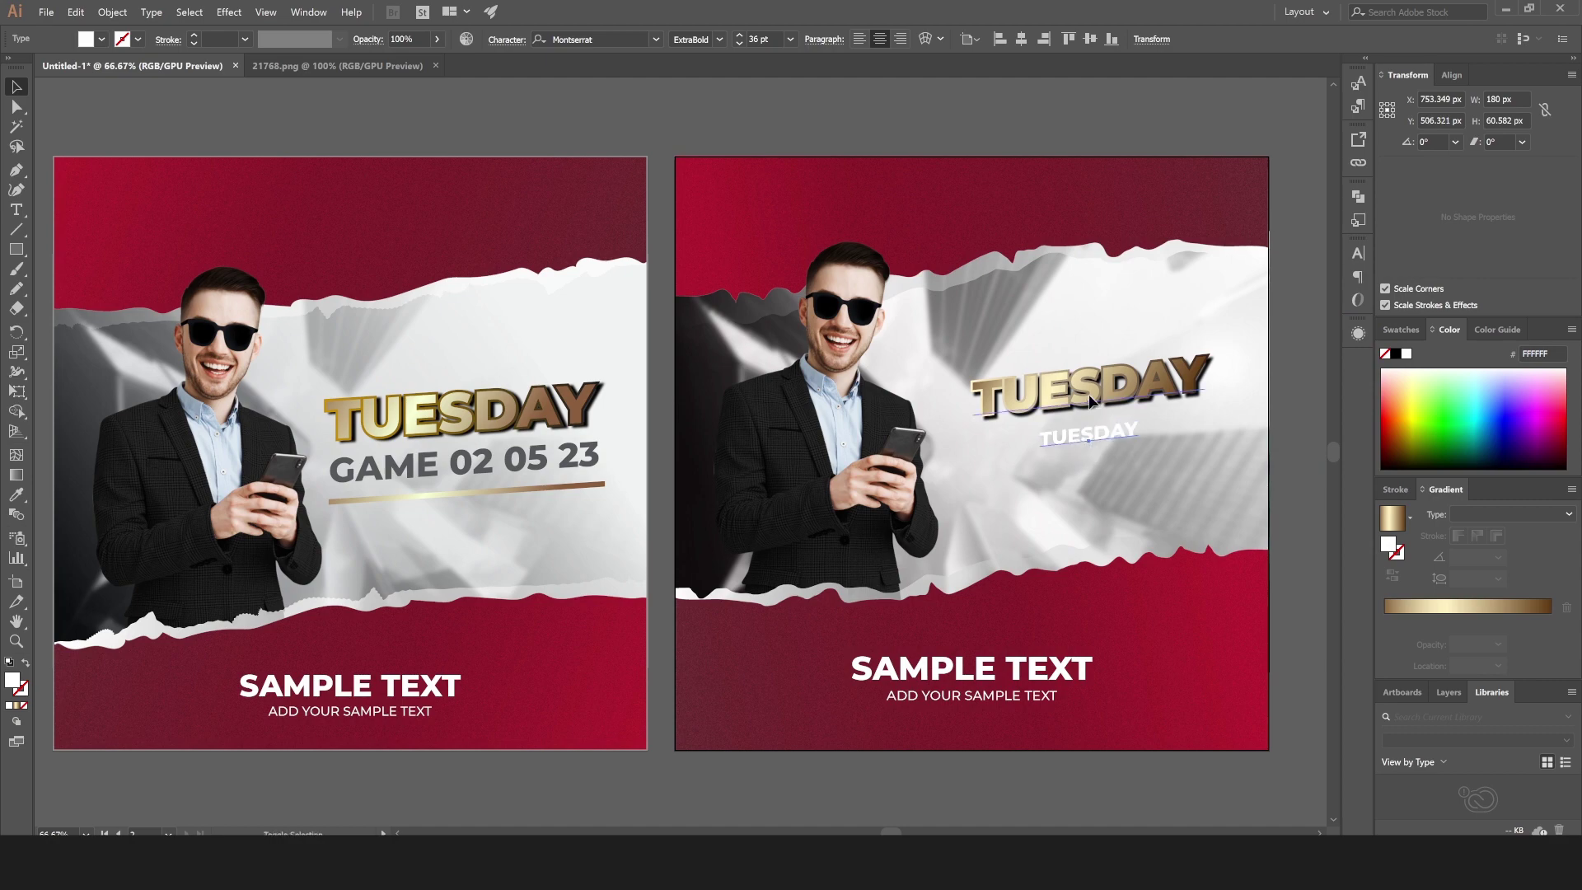
left_click(1014, 399, "shift")
left_click(18, 391)
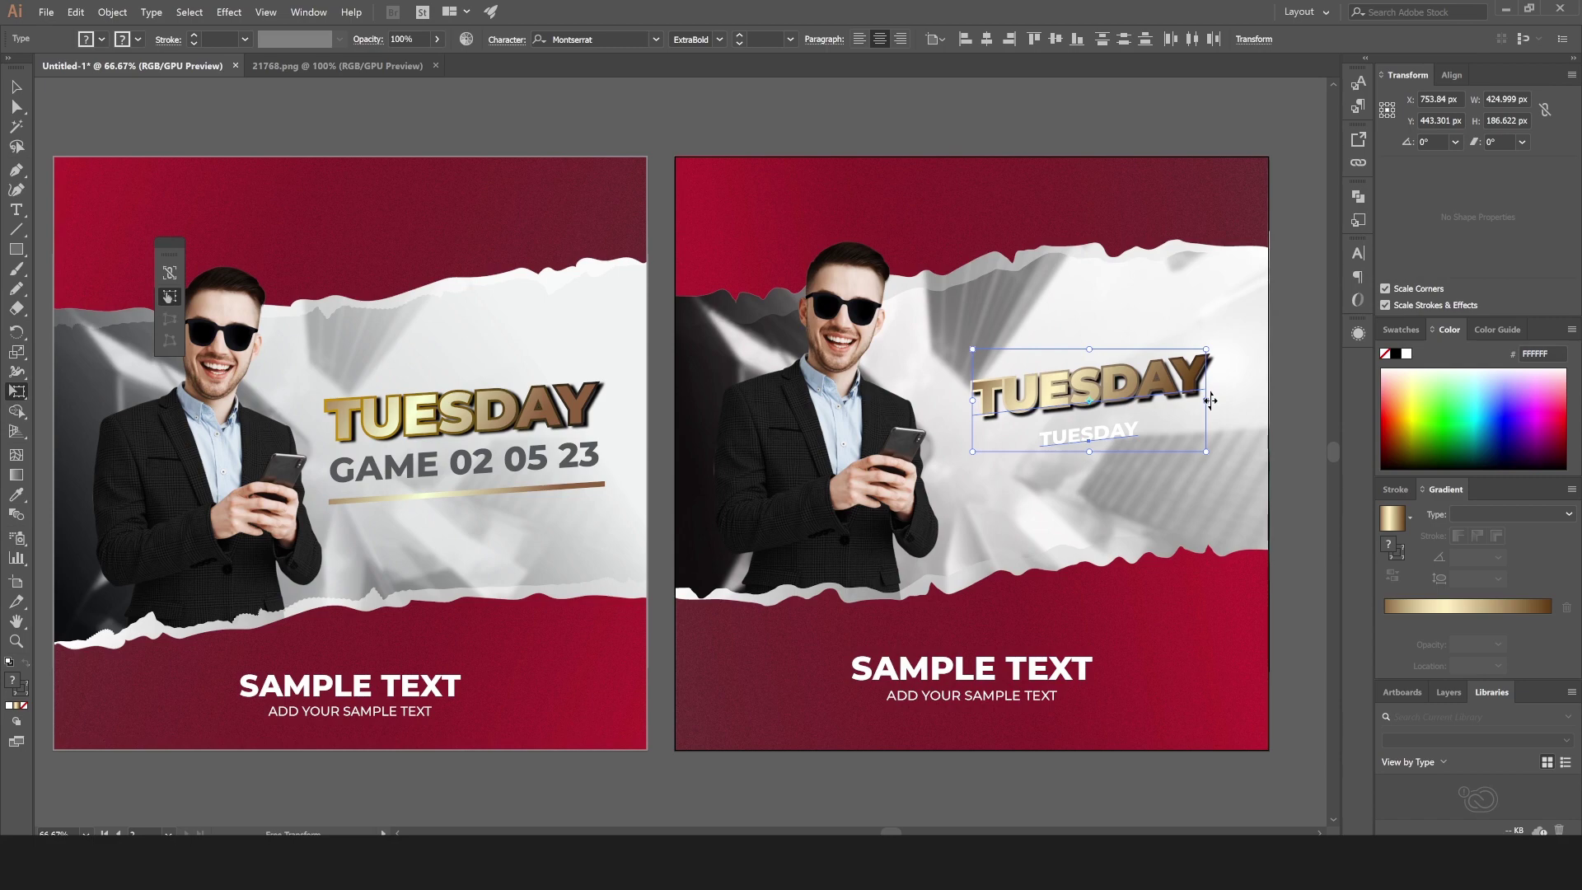
left_click_drag(1211, 400, 1210, 410)
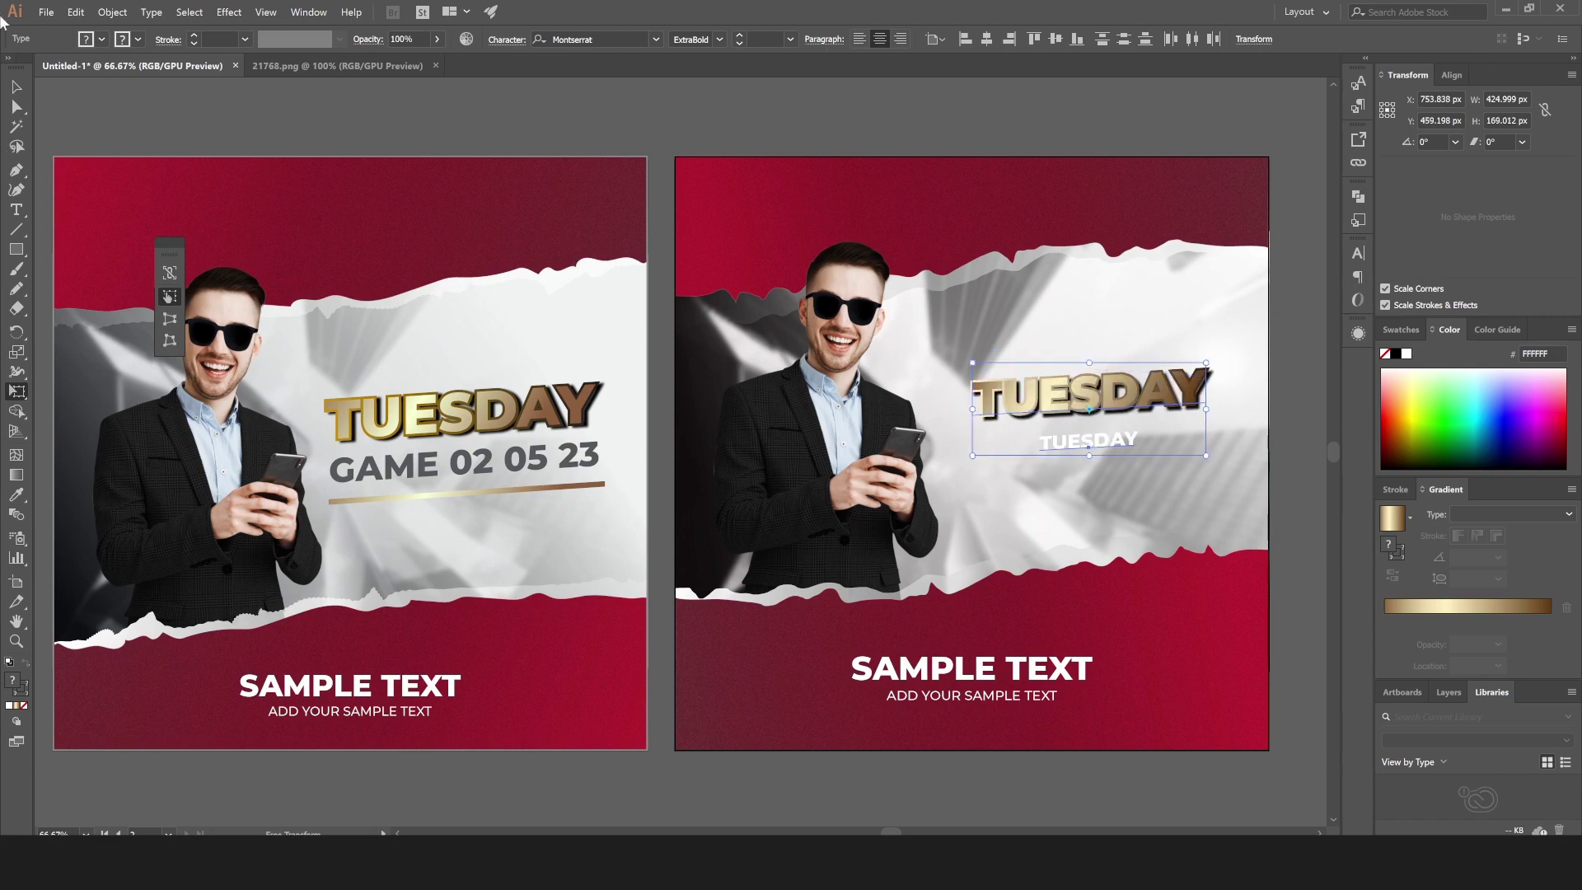
left_click(12, 87)
left_click(184, 129)
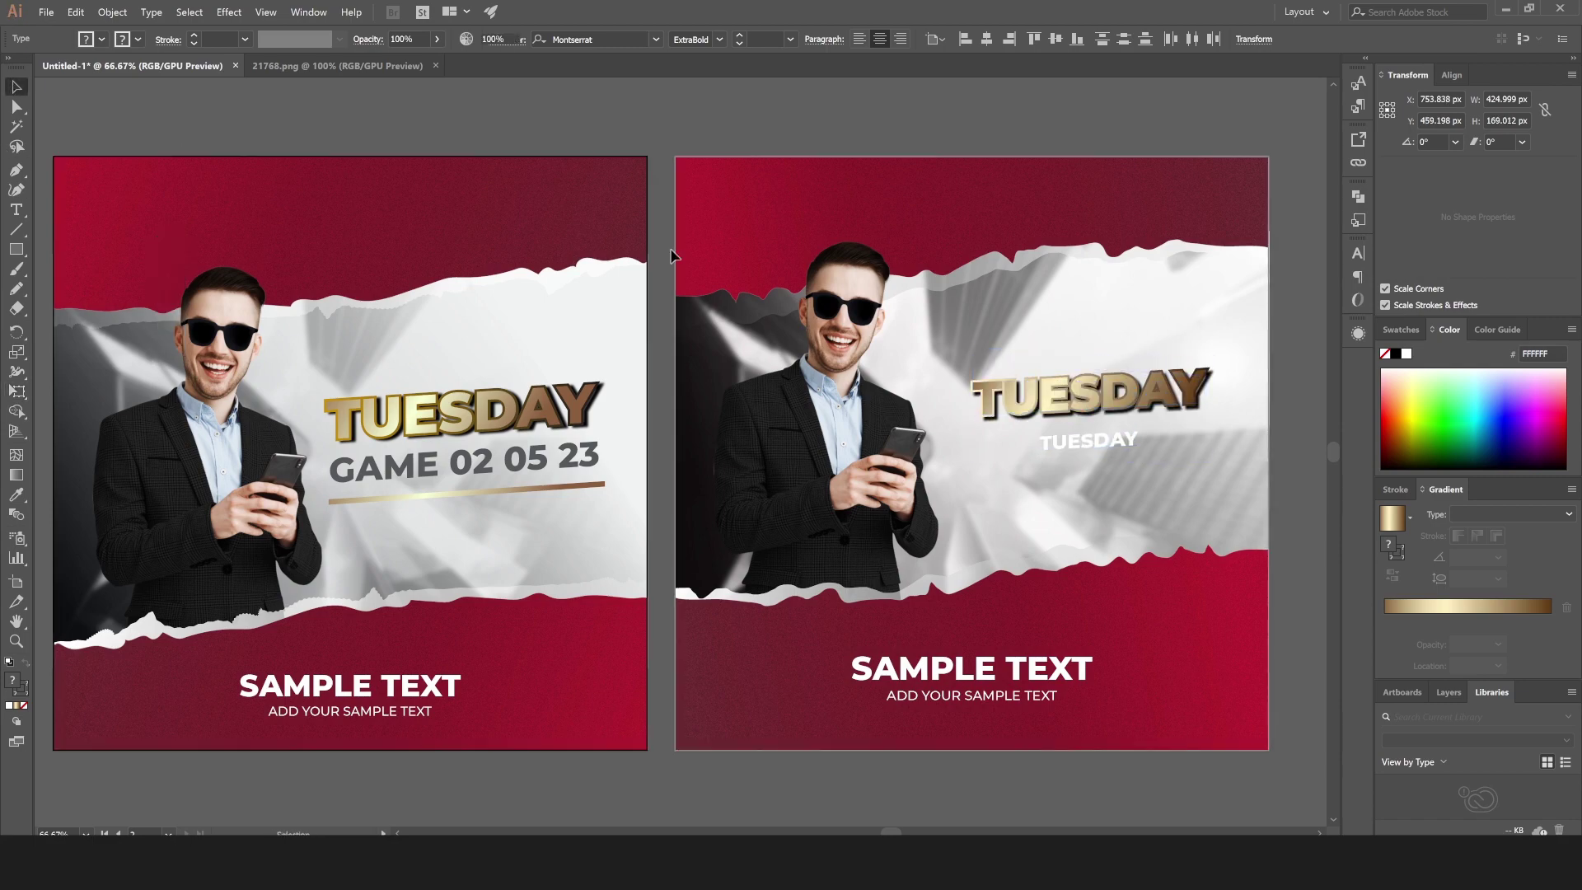
Fill the small TUESDAY copy with the dark gray swatch 58595B.
left_click(1084, 434)
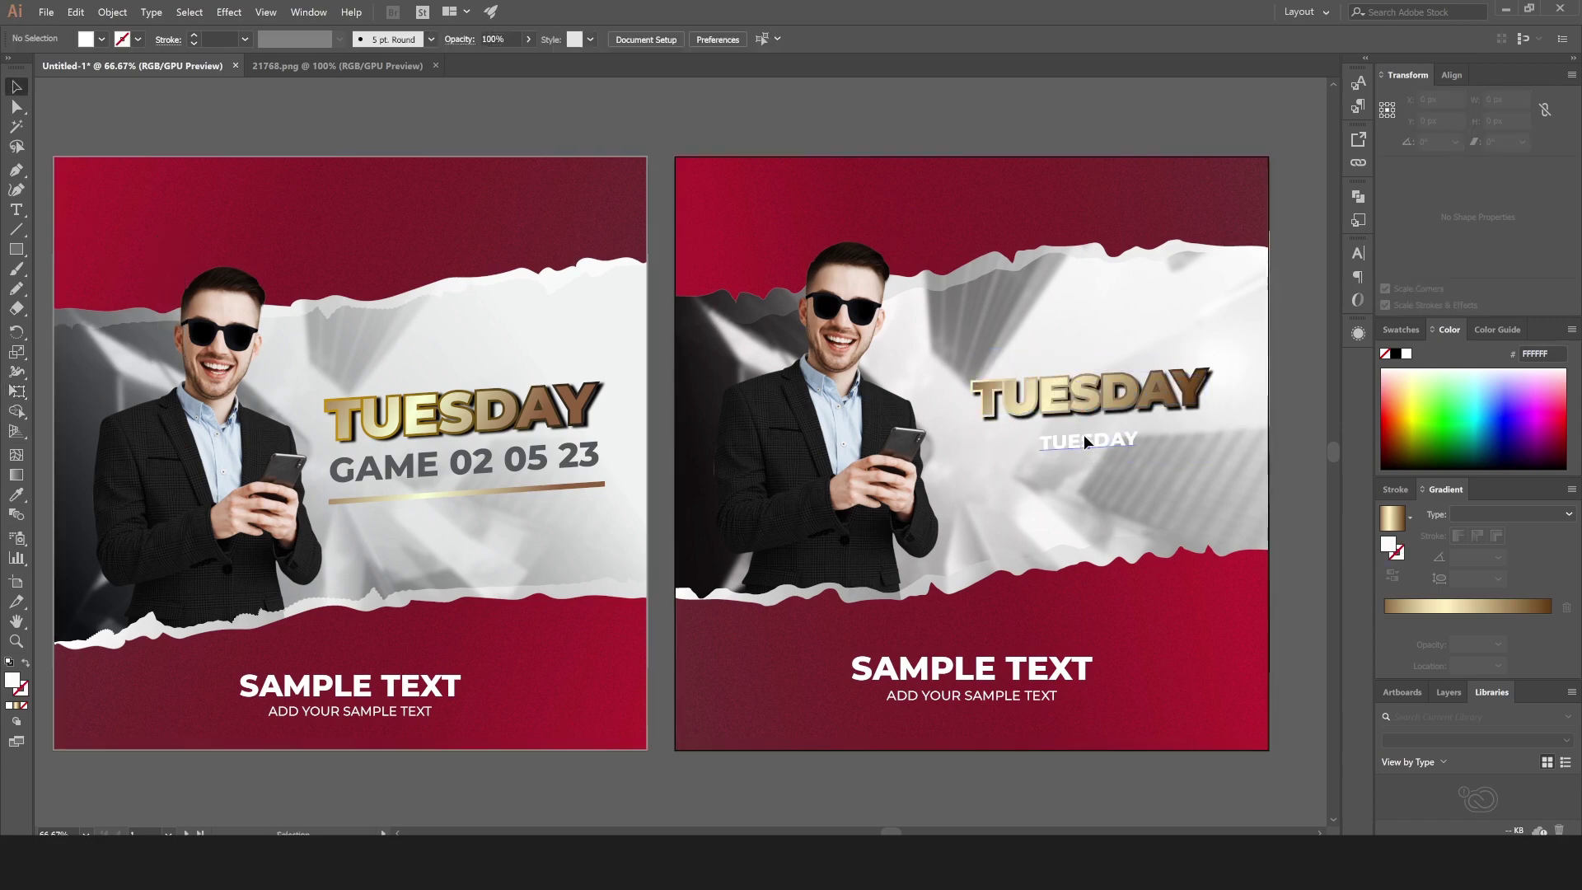
left_click(100, 39)
left_click(45, 117)
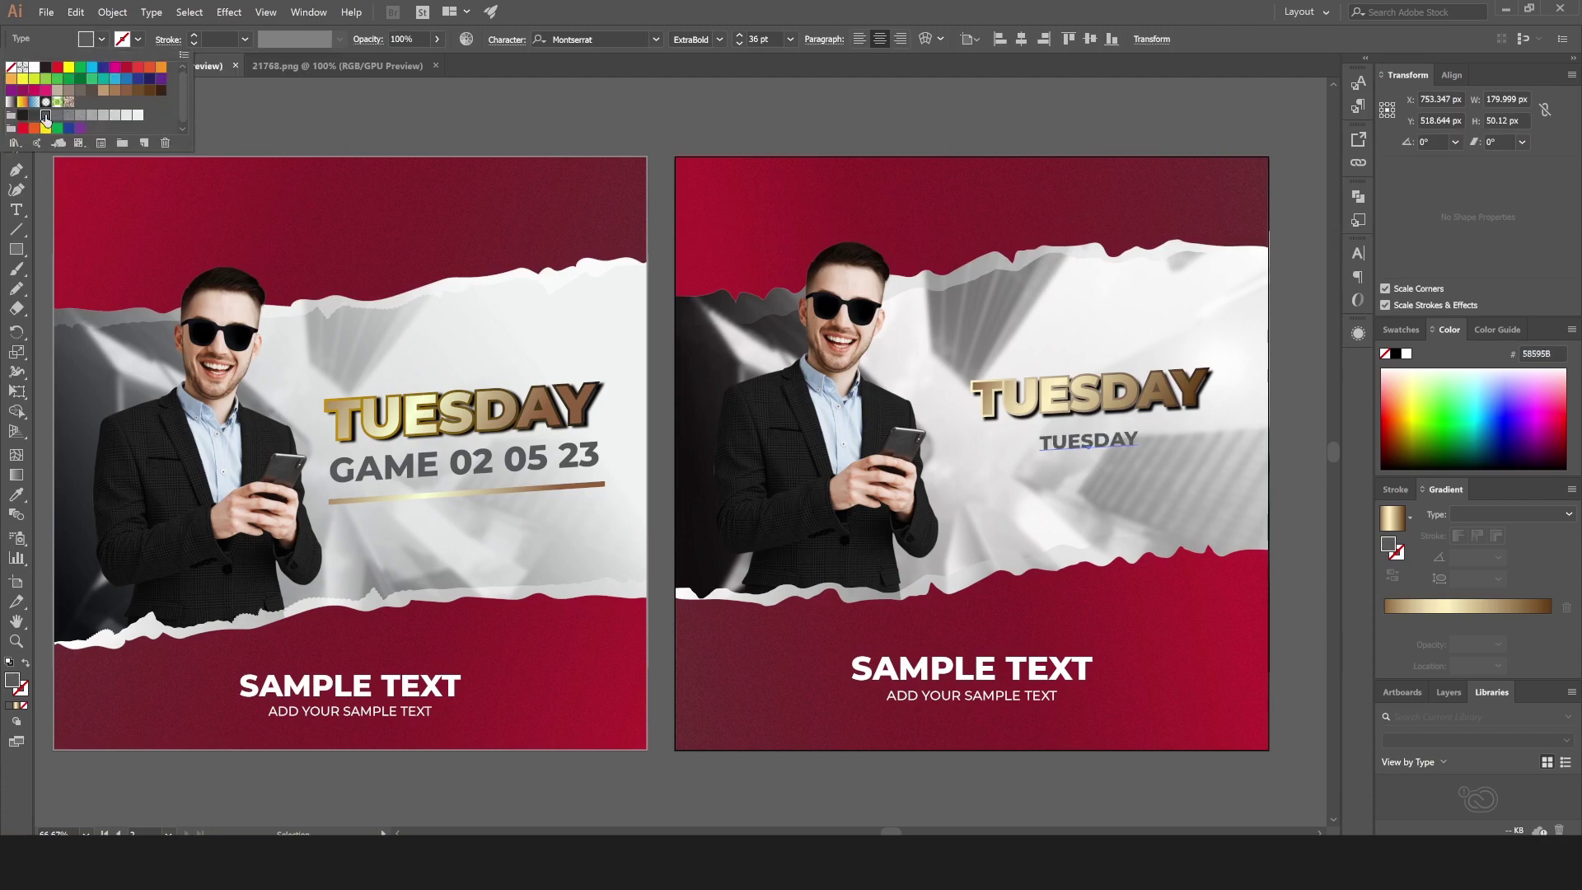
Replace the small TUESDAY copy's wording with "GAME 02 05 23".
double_click(1113, 442)
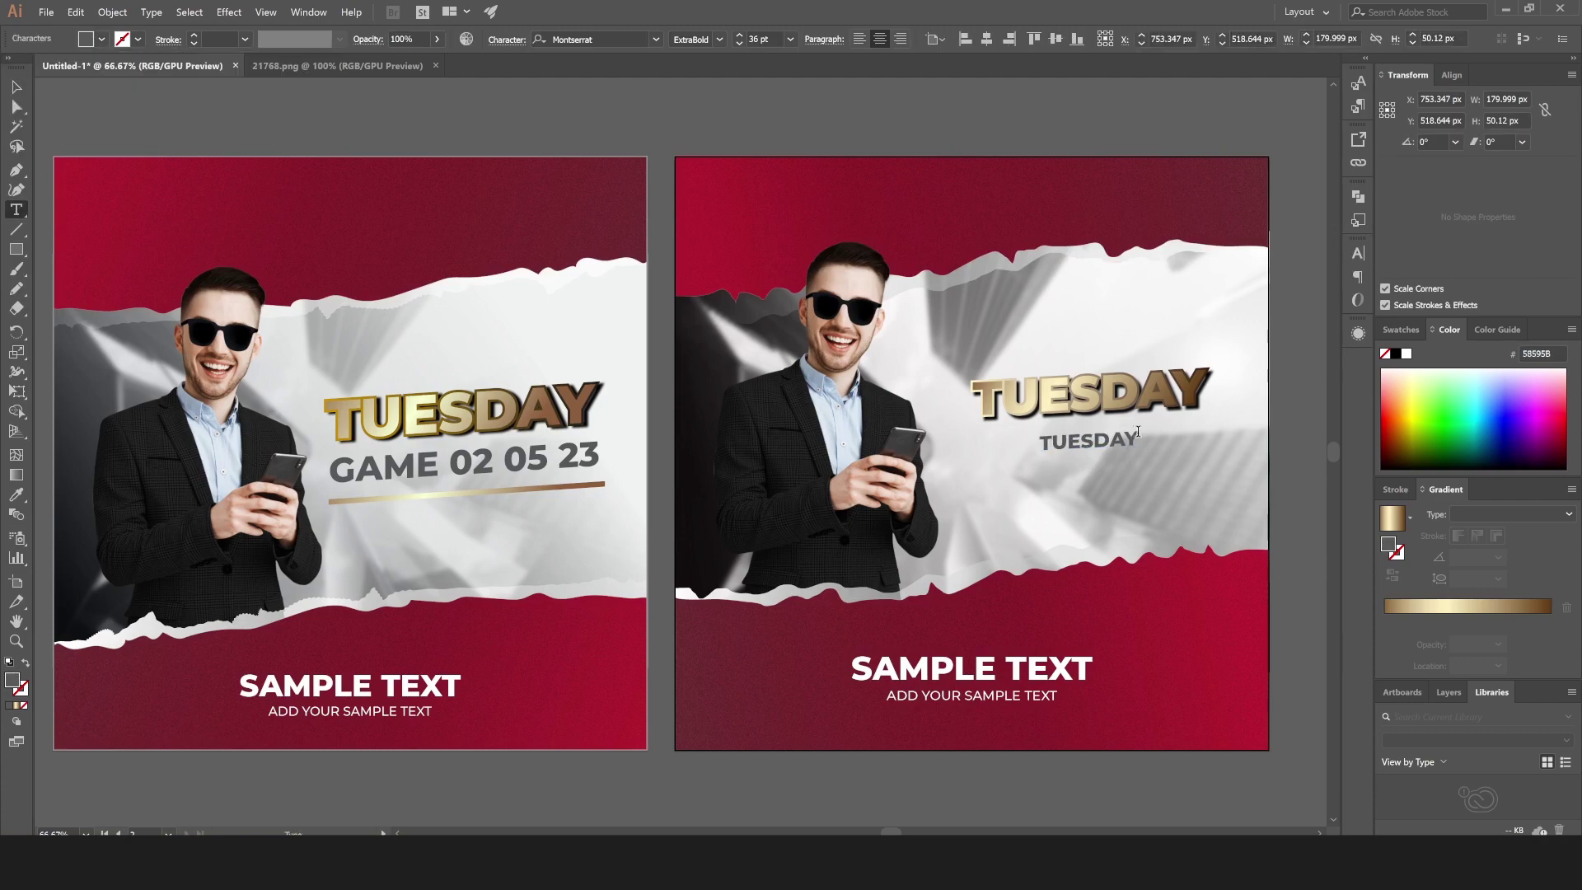
left_click_drag(1138, 432, 903, 449)
type("GAME ")
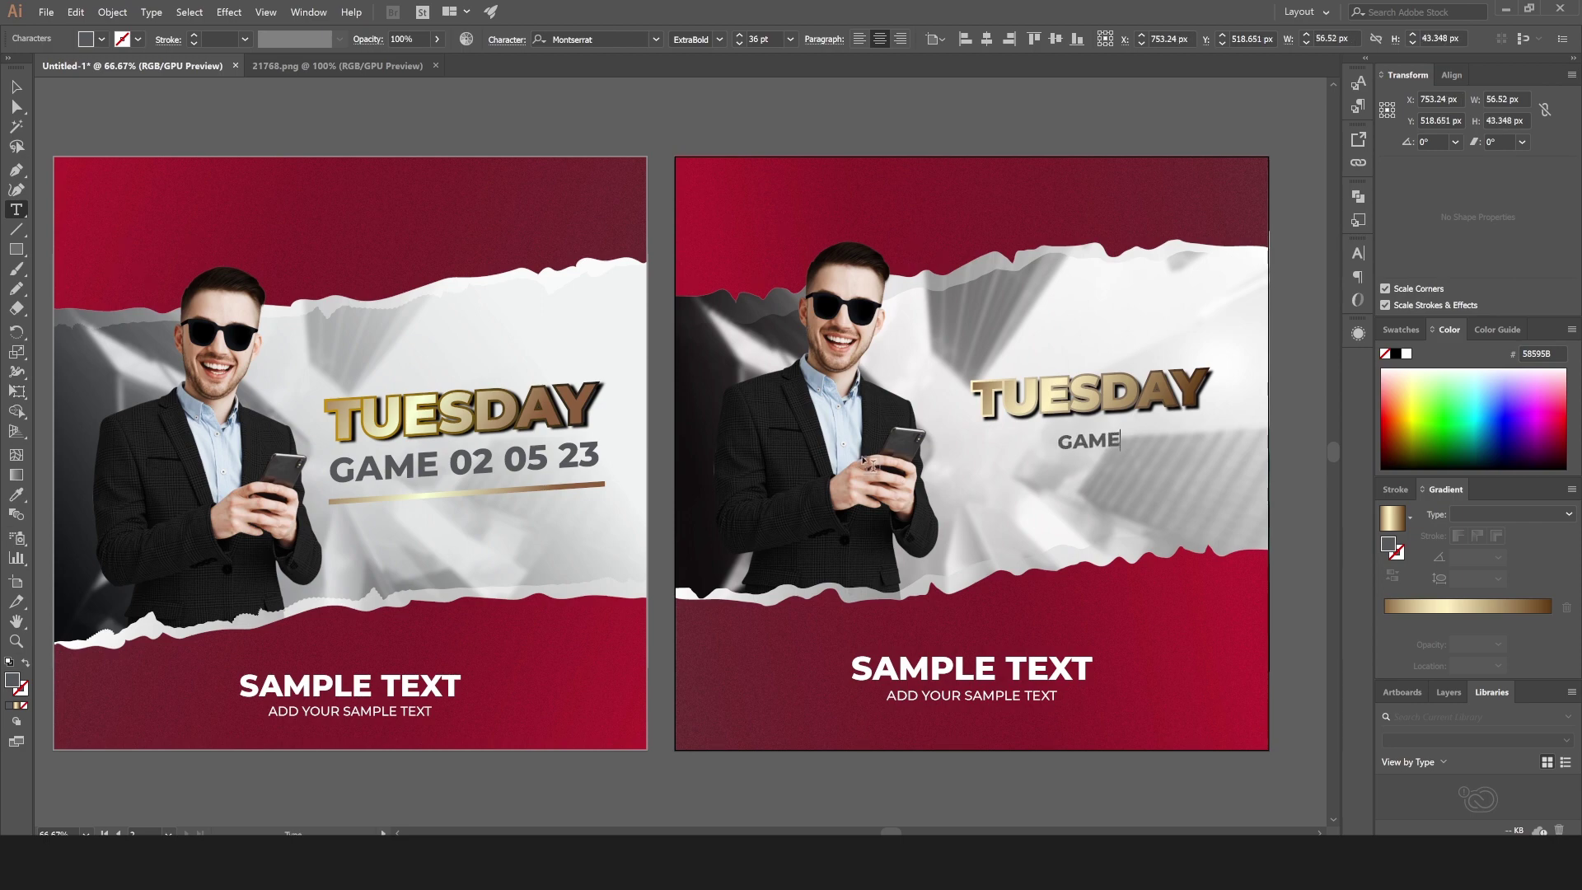
type("02 05 23")
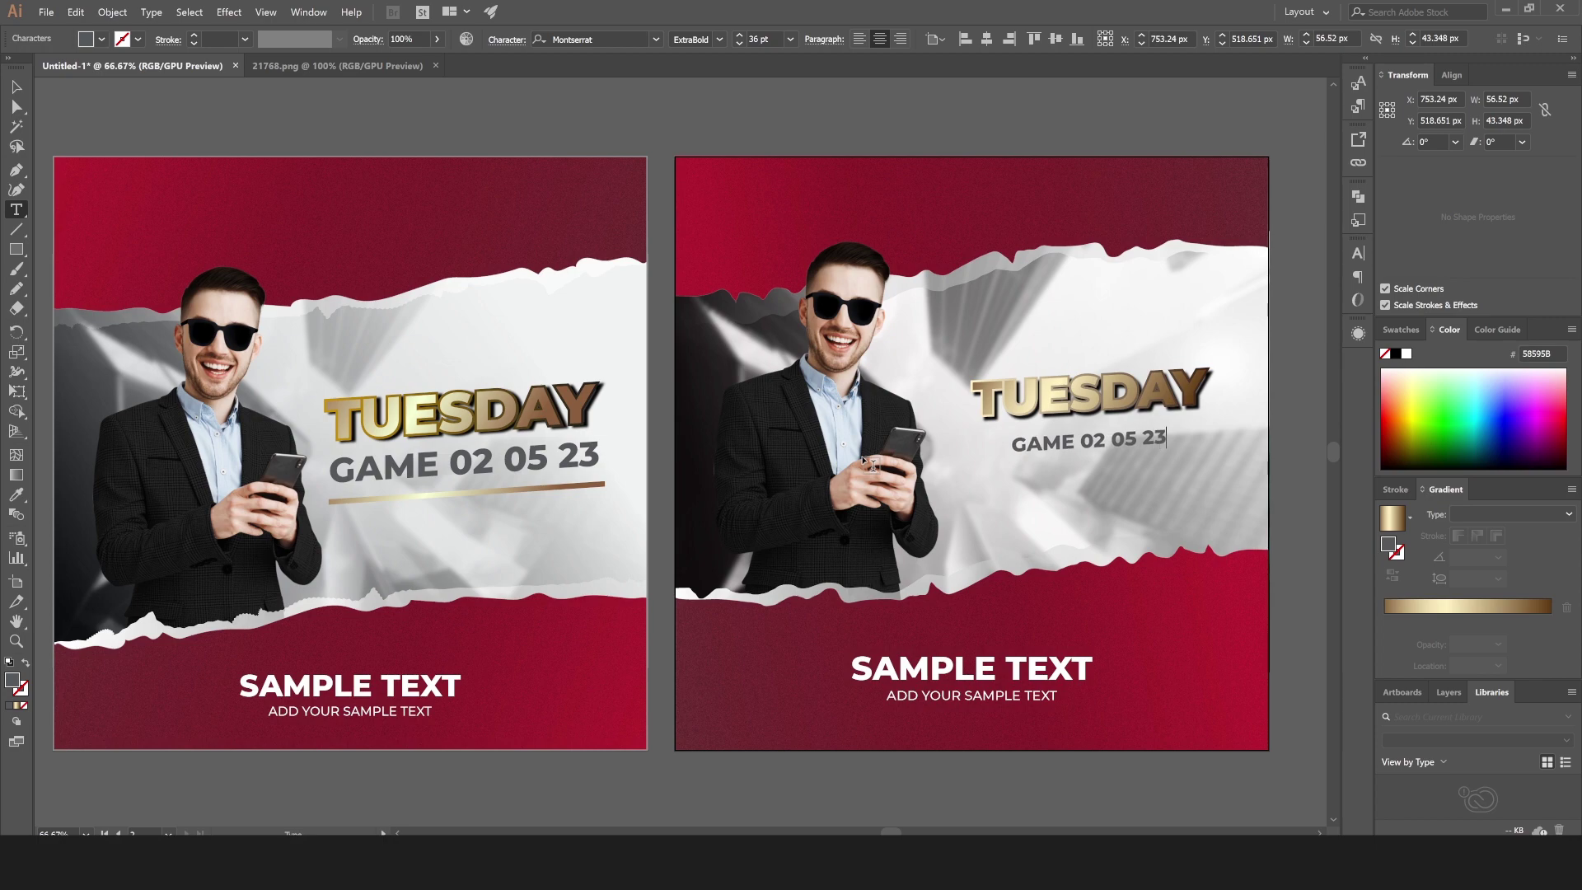
key("Escape")
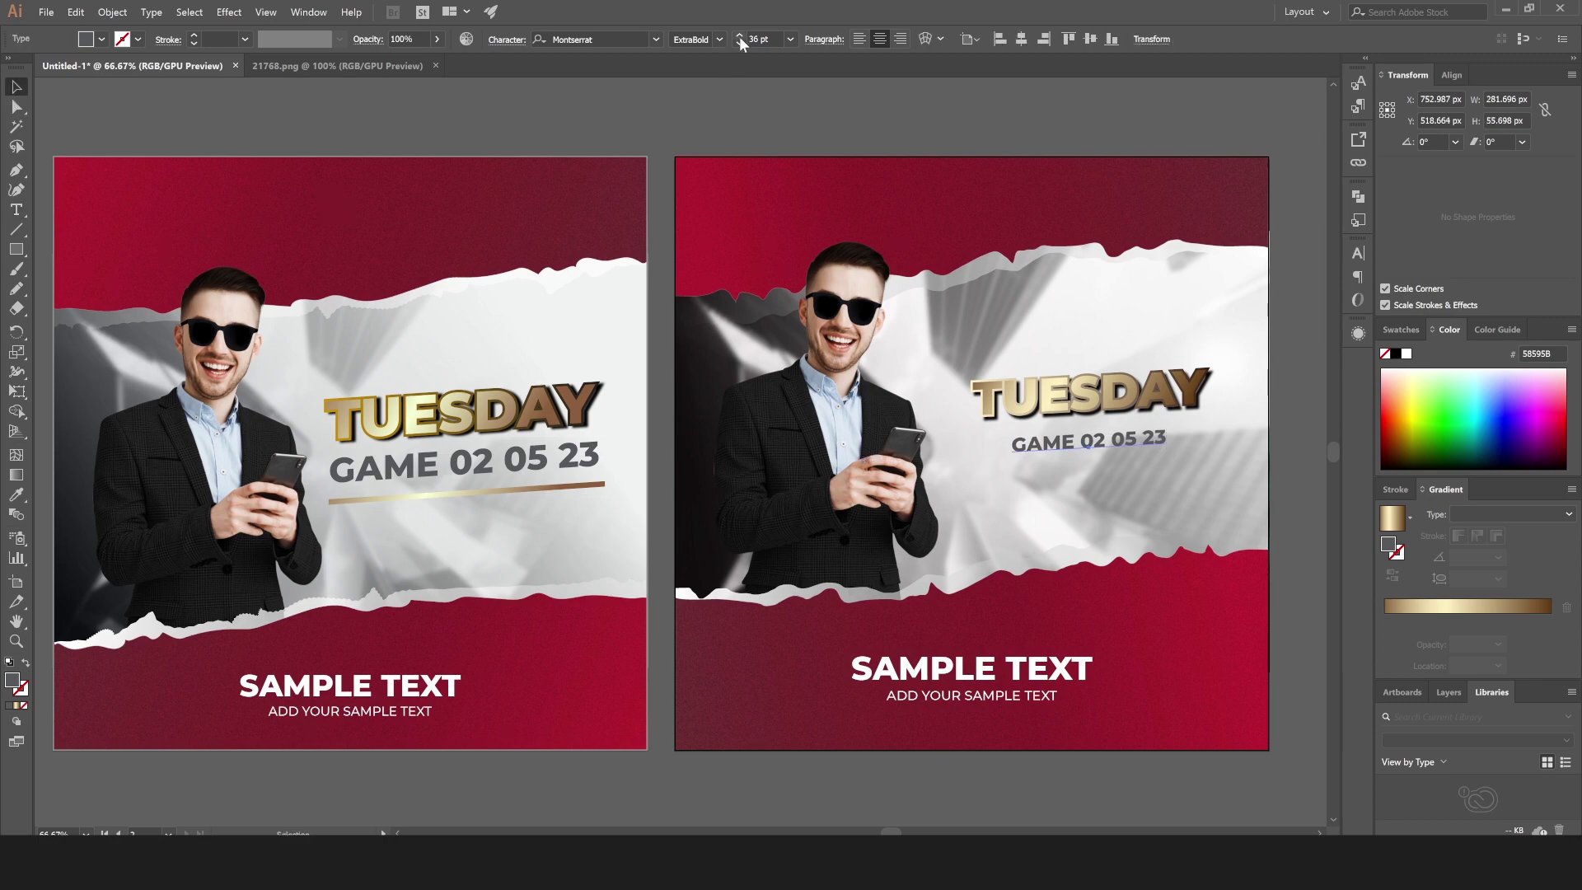
Set the font size of the GAME 02 05 23 line to 53 pt.
left_click(739, 36)
left_click(739, 36)
left_click(739, 36)
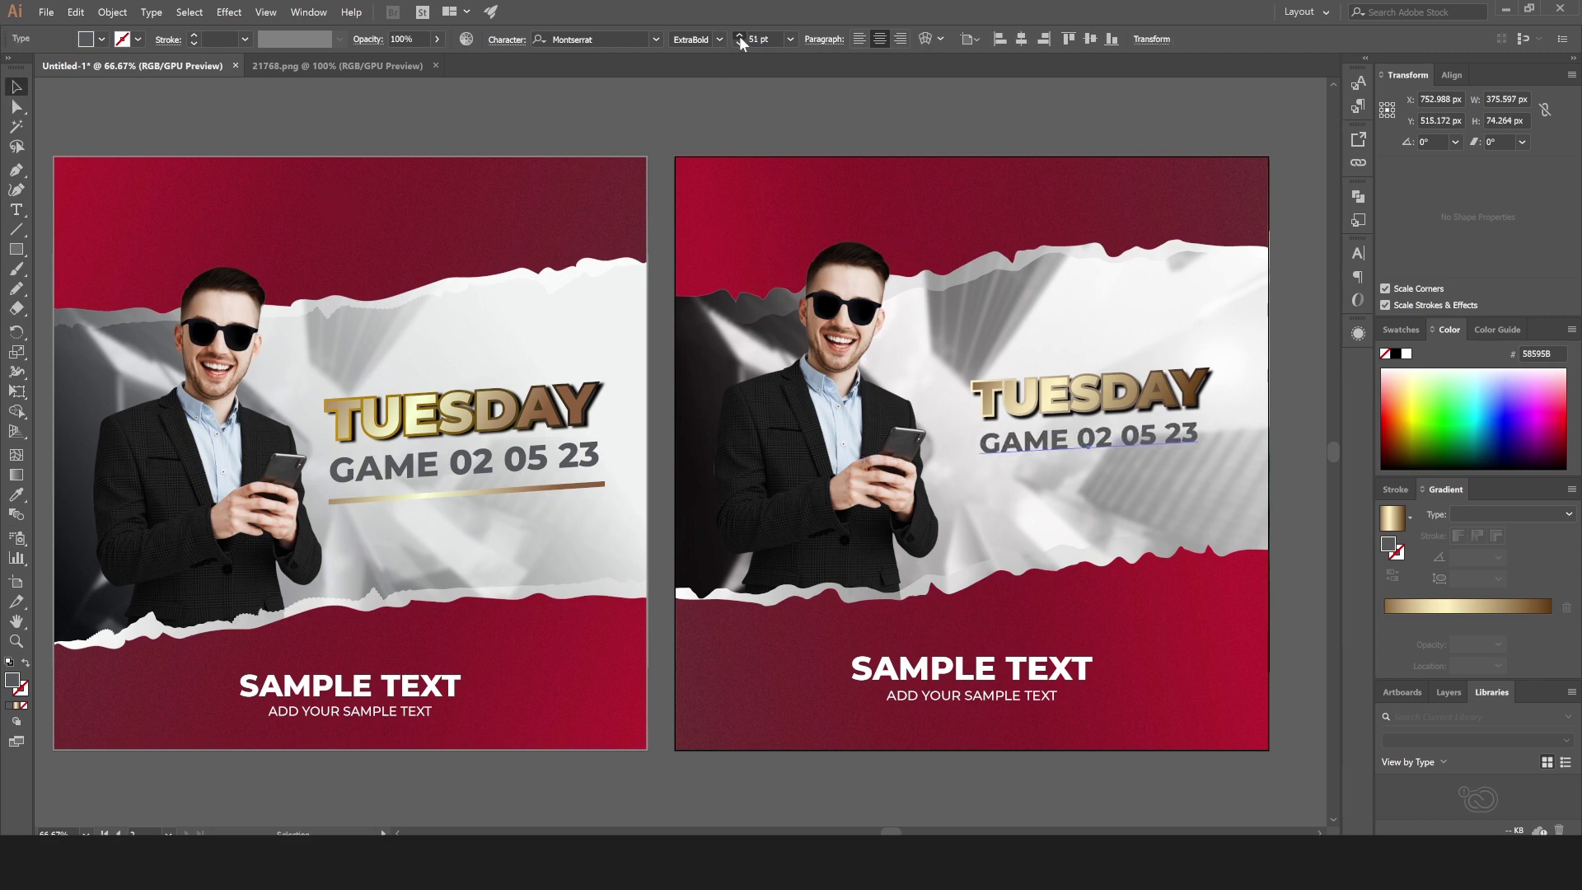
left_click(739, 36)
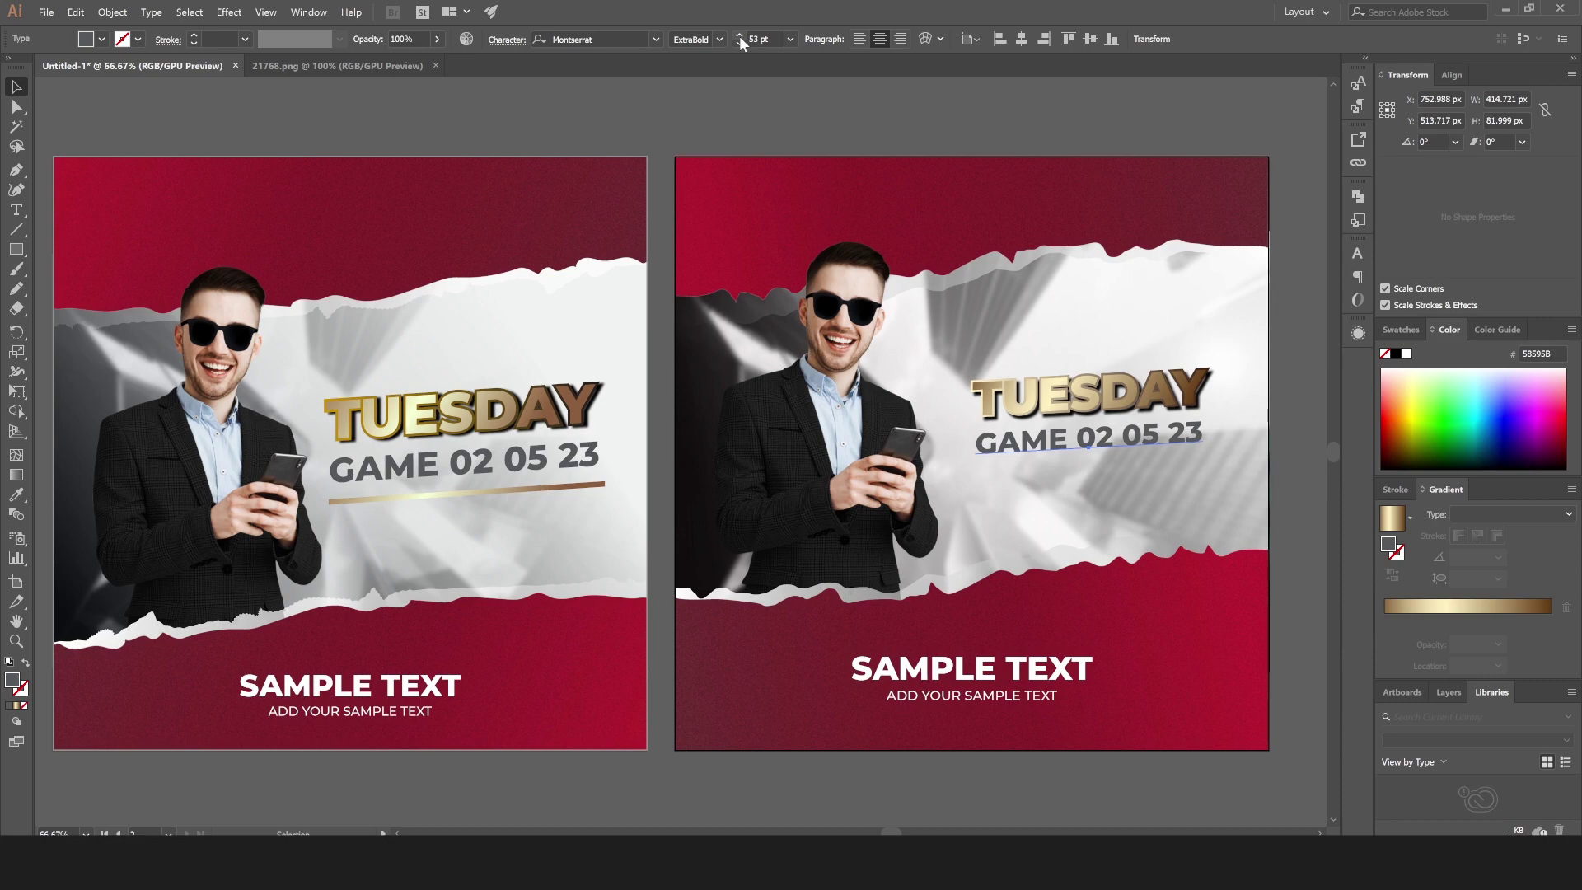
Scale the gold TUESDAY title and the GAME line together from their center to about 491 px wide.
left_click(1001, 402, "shift")
key("e")
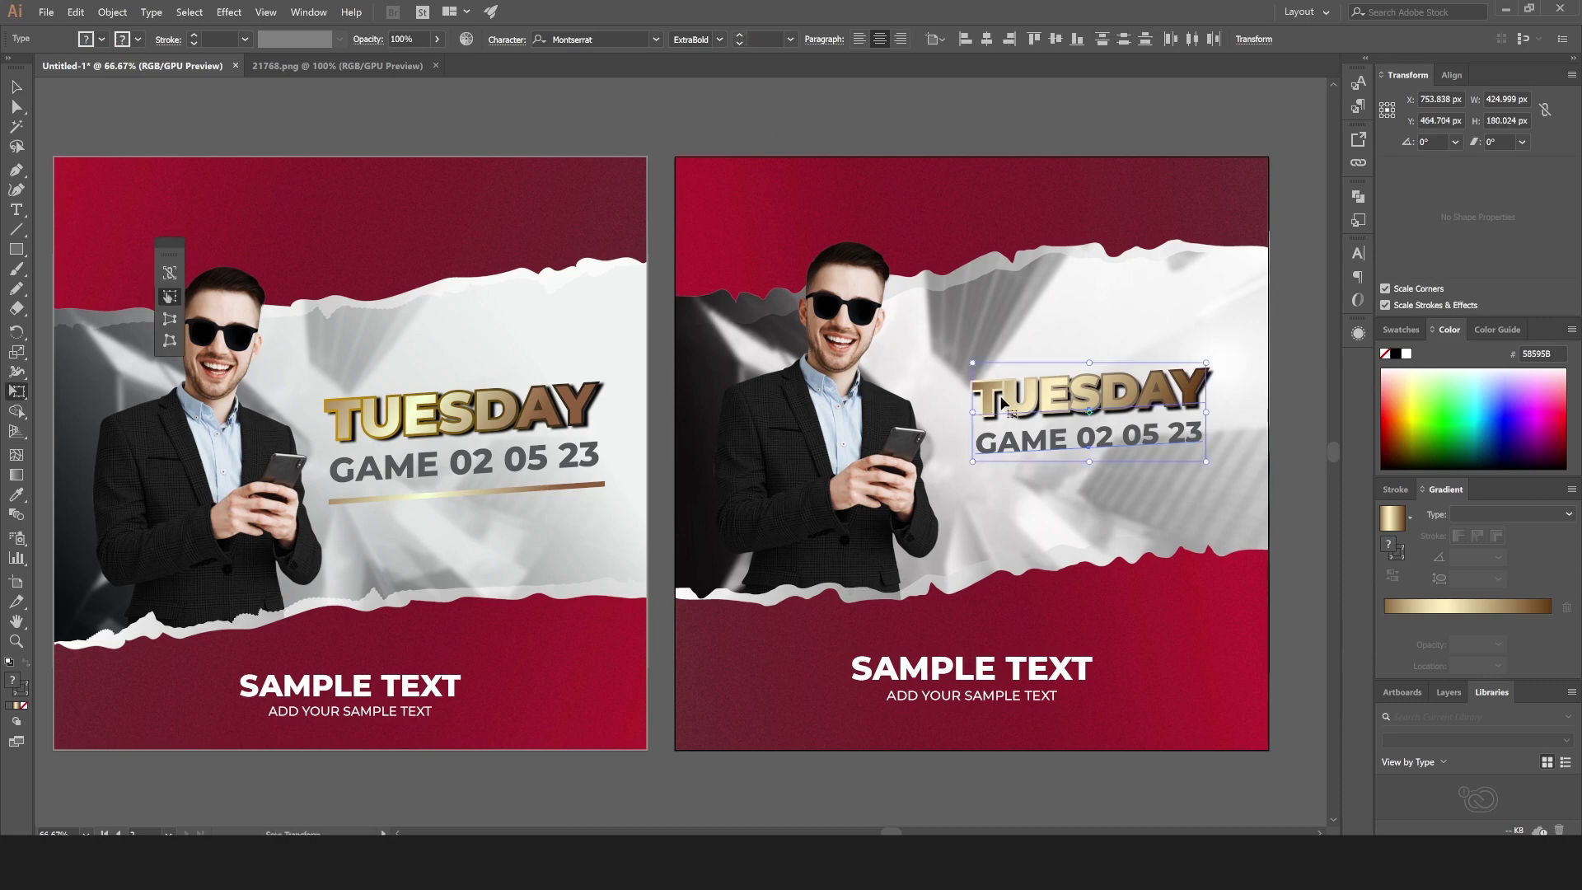
left_click_drag(1203, 463, 1221, 477)
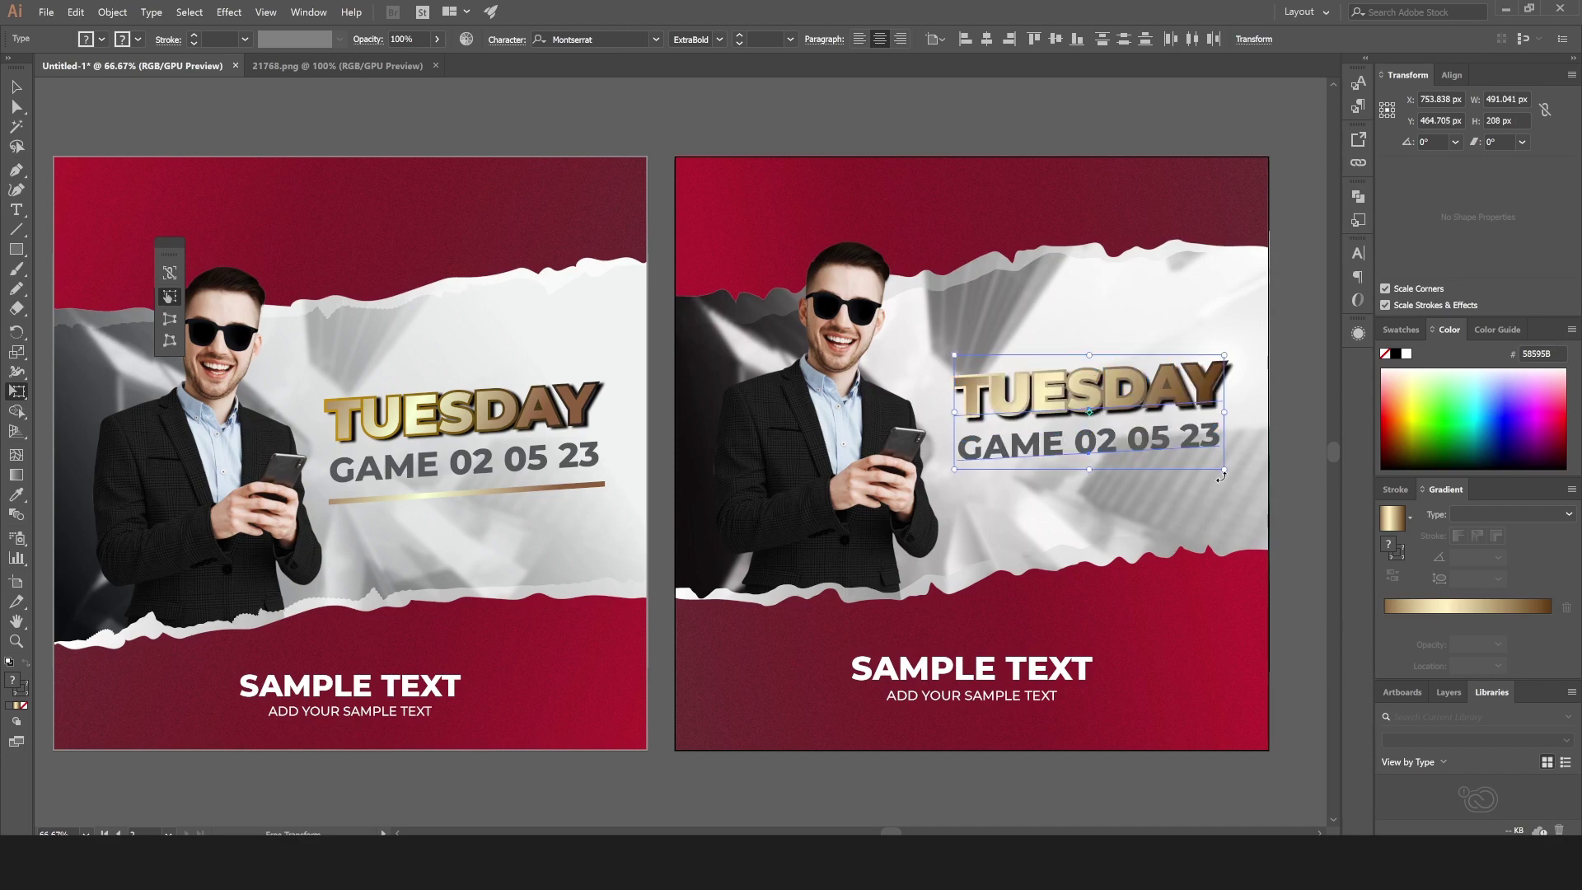
Draw a thin rectangle about 480 × 13.5 px directly beneath the GAME 02 05 23 line.
left_click(16, 248)
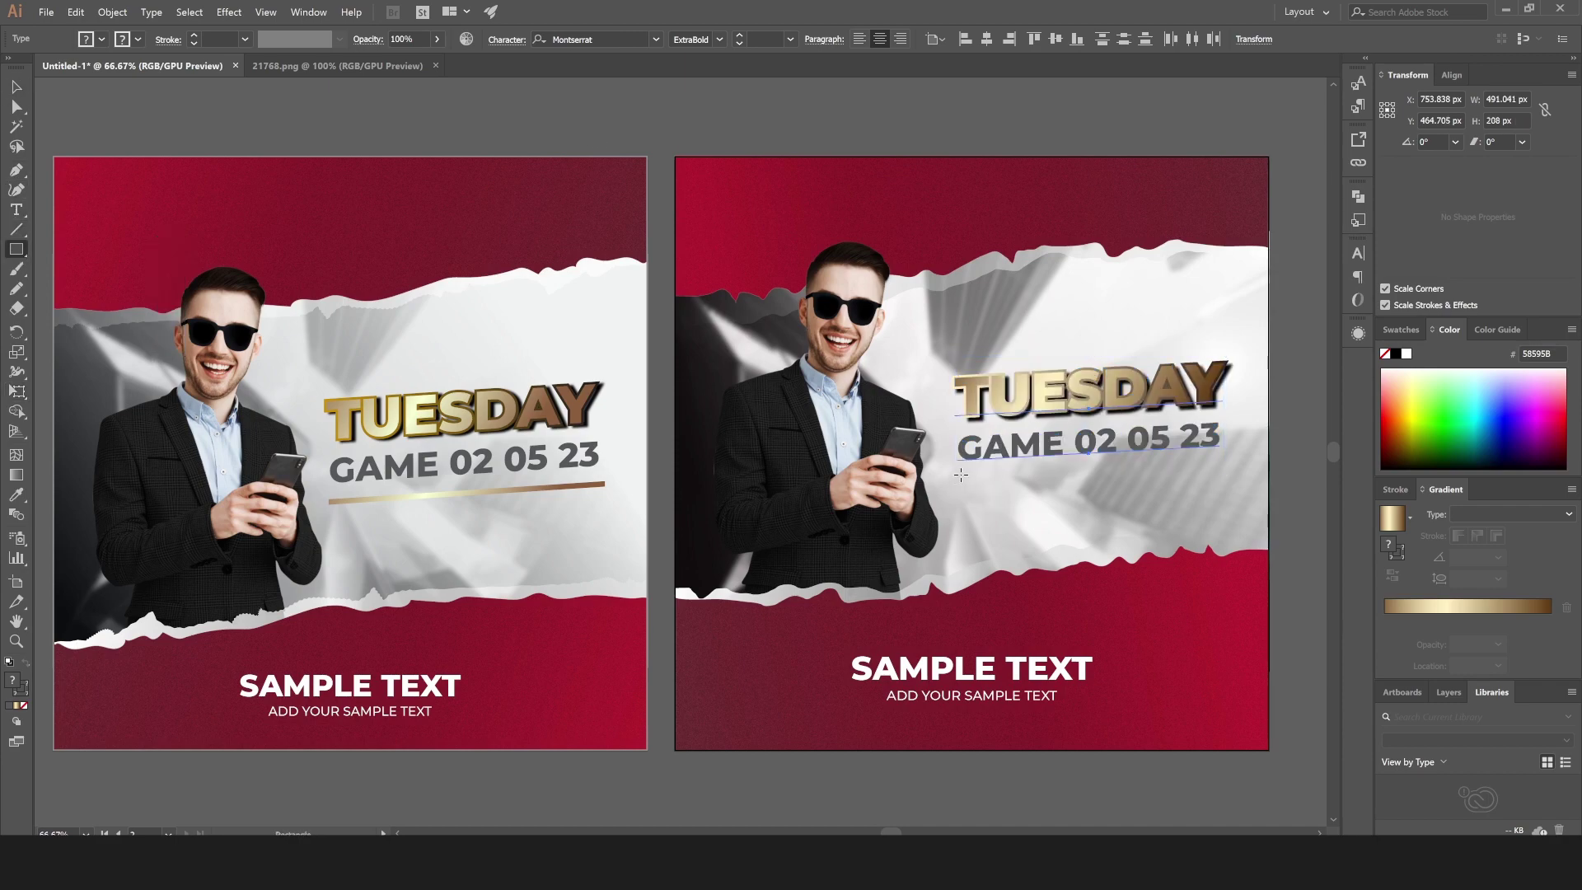
left_click_drag(958, 475, 1221, 482)
left_click_drag(1222, 482, 1221, 483)
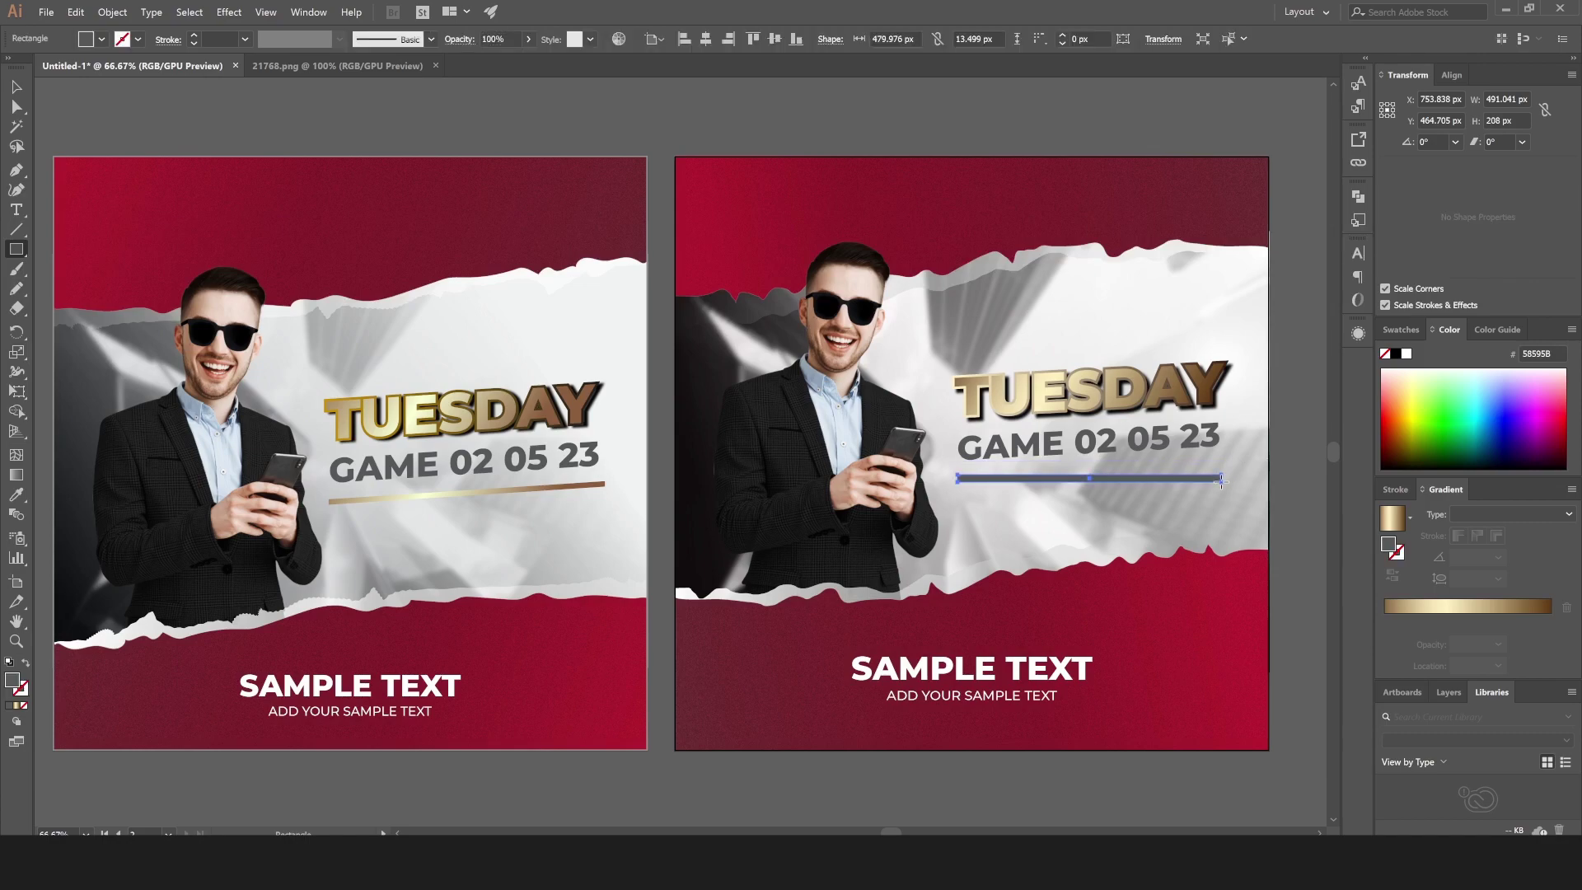
Fill the thin bar with the gold linear gradient and shear its right end upward until it spans about 42 px in height.
left_click(25, 91)
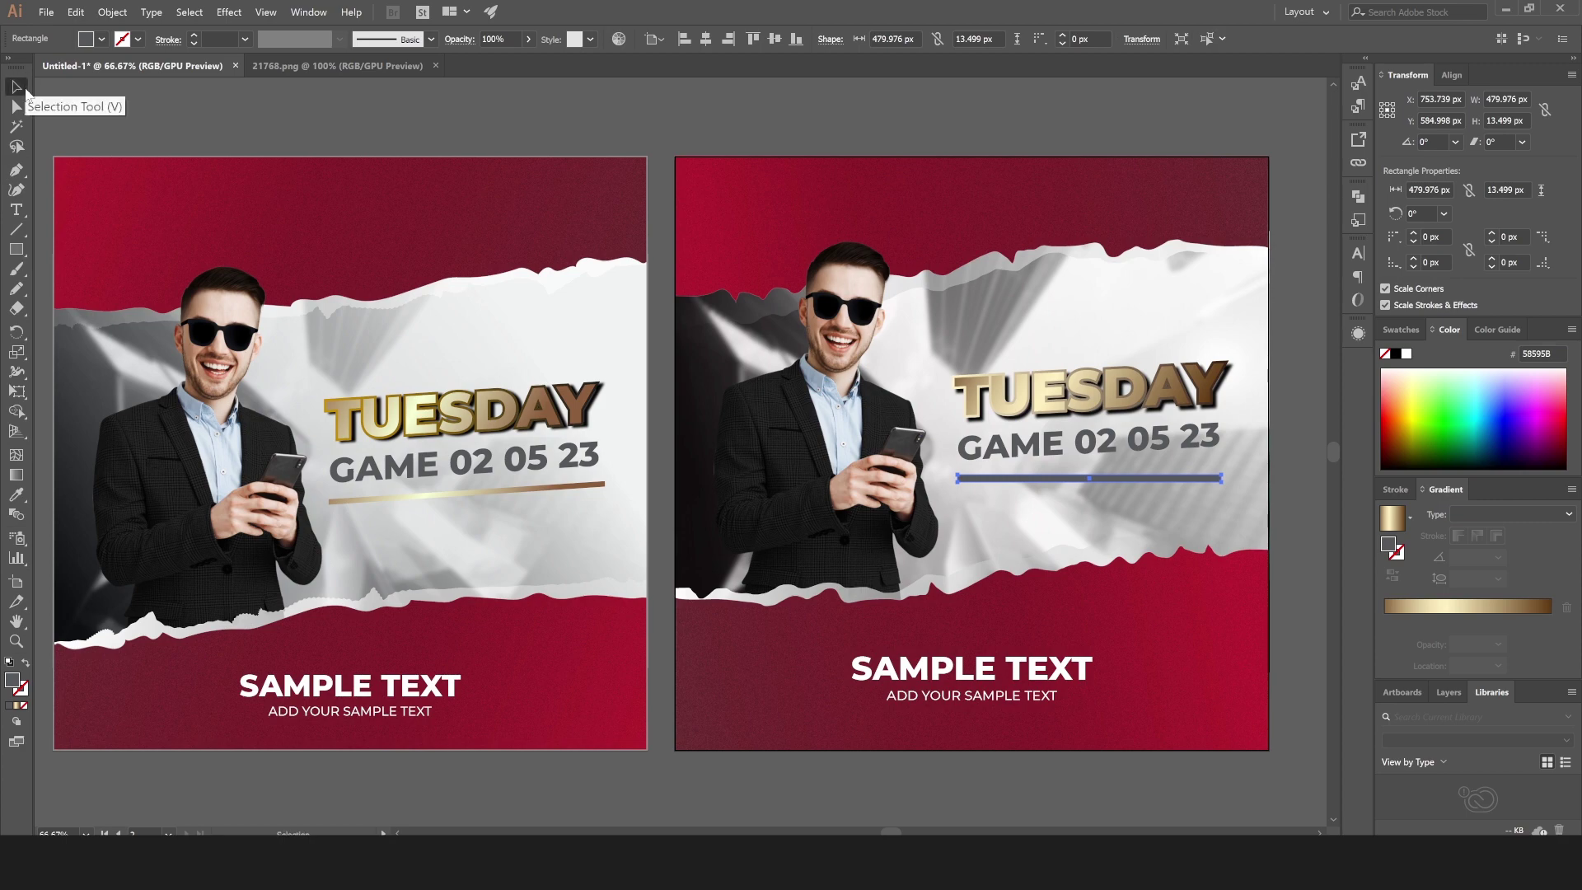
left_click(1392, 519)
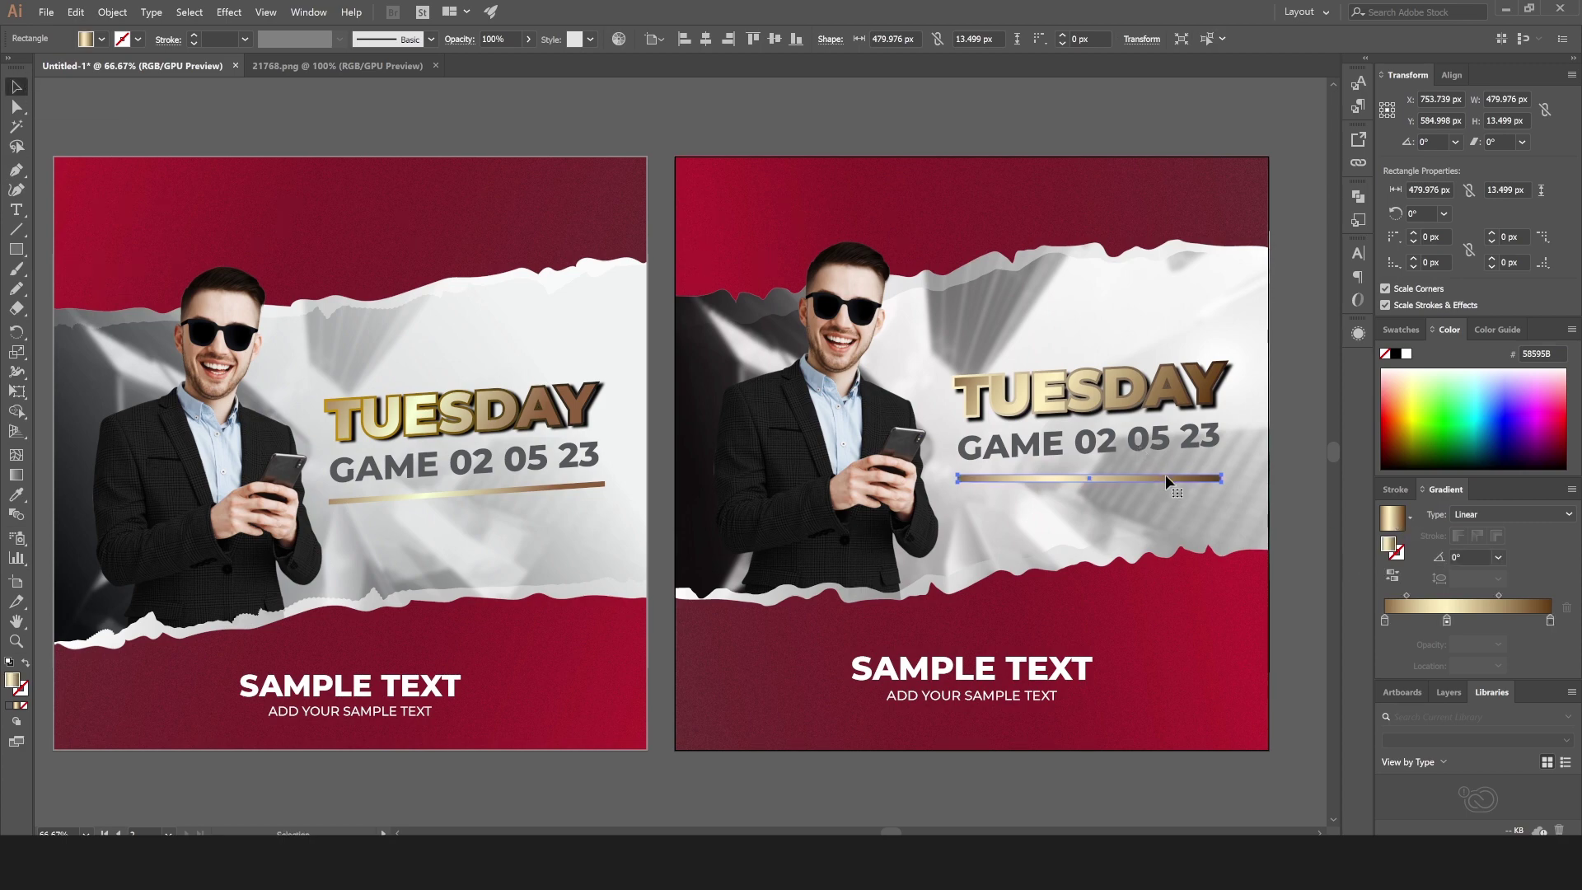
left_click(16, 390)
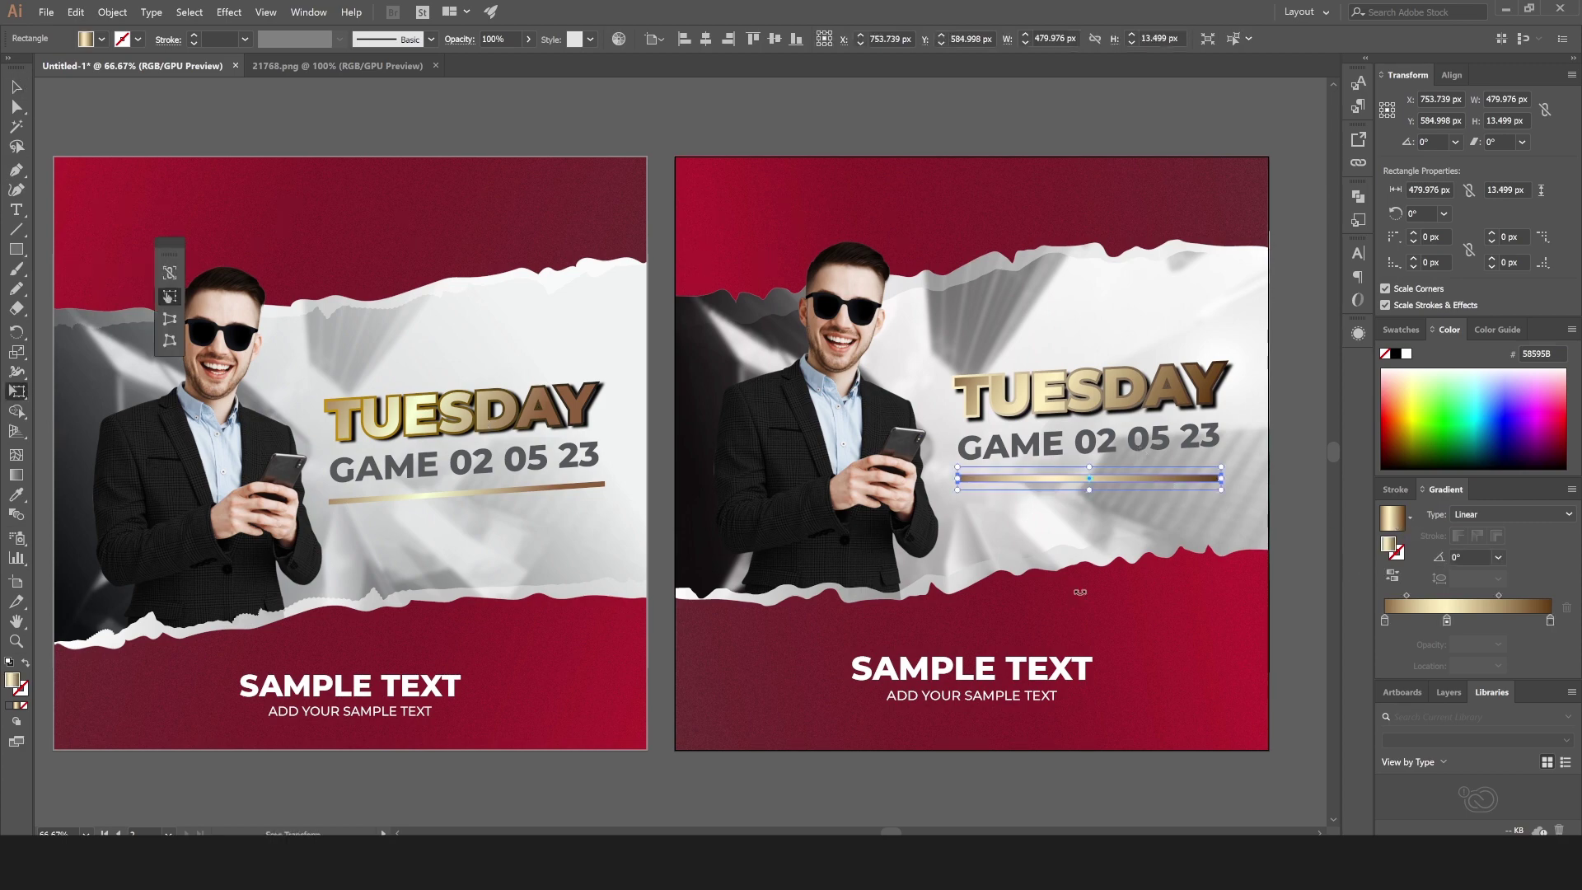
mouse_move(1220, 479)
left_mouse_down()
mouse_move(1221, 445)
mouse_move(1225, 462)
left_mouse_up()
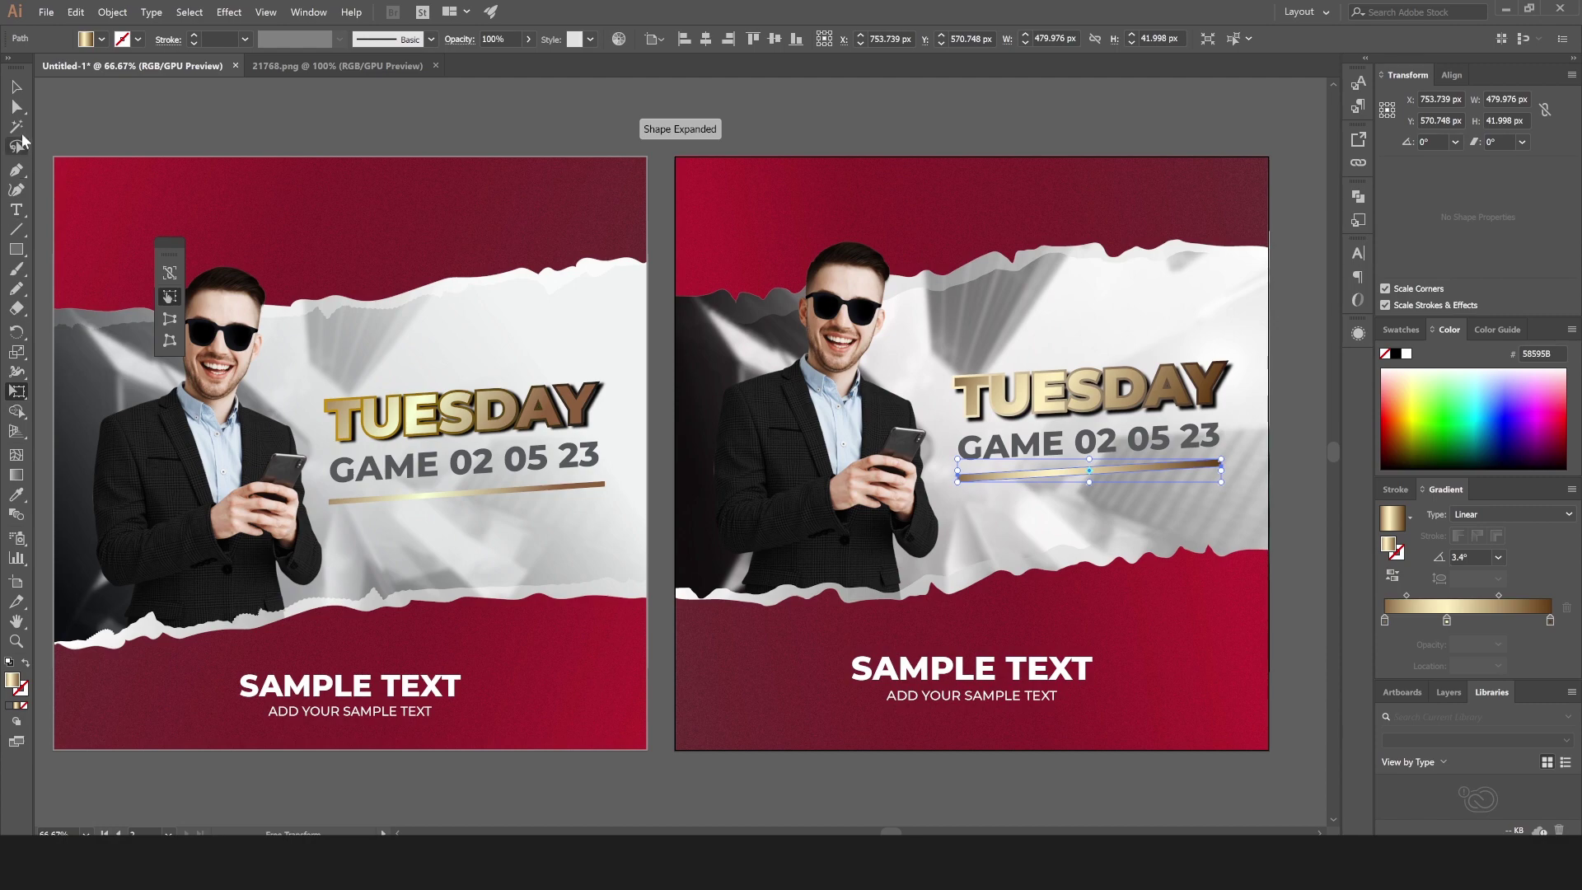
Thin the slanted gold bar by raising its two lower corner points about 5 px.
left_click(16, 106)
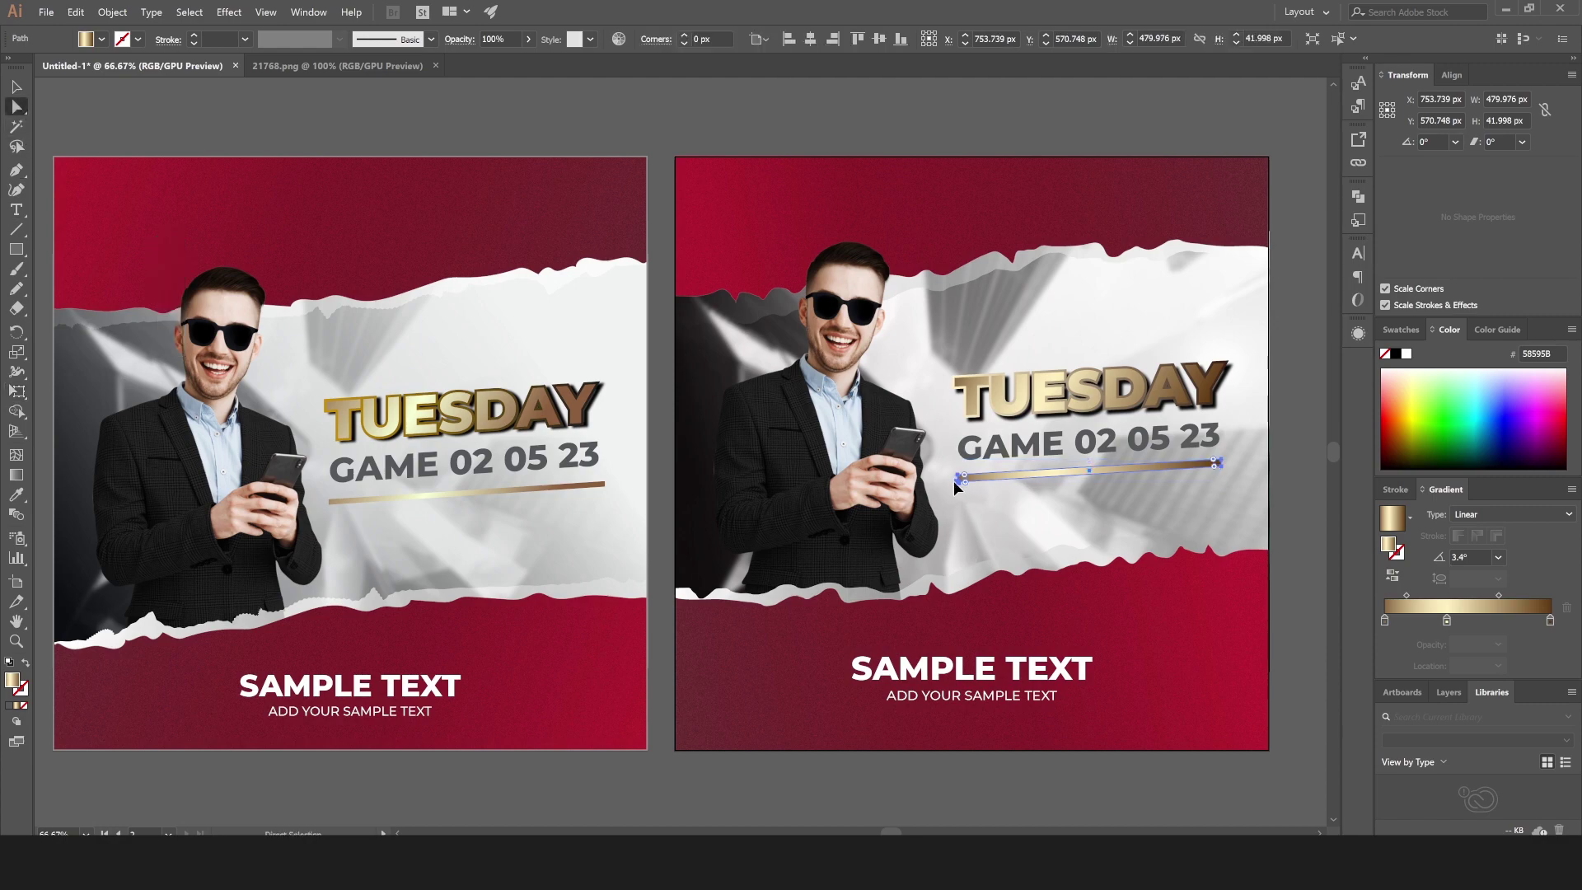
left_click(955, 481)
left_click(1221, 467, "shift")
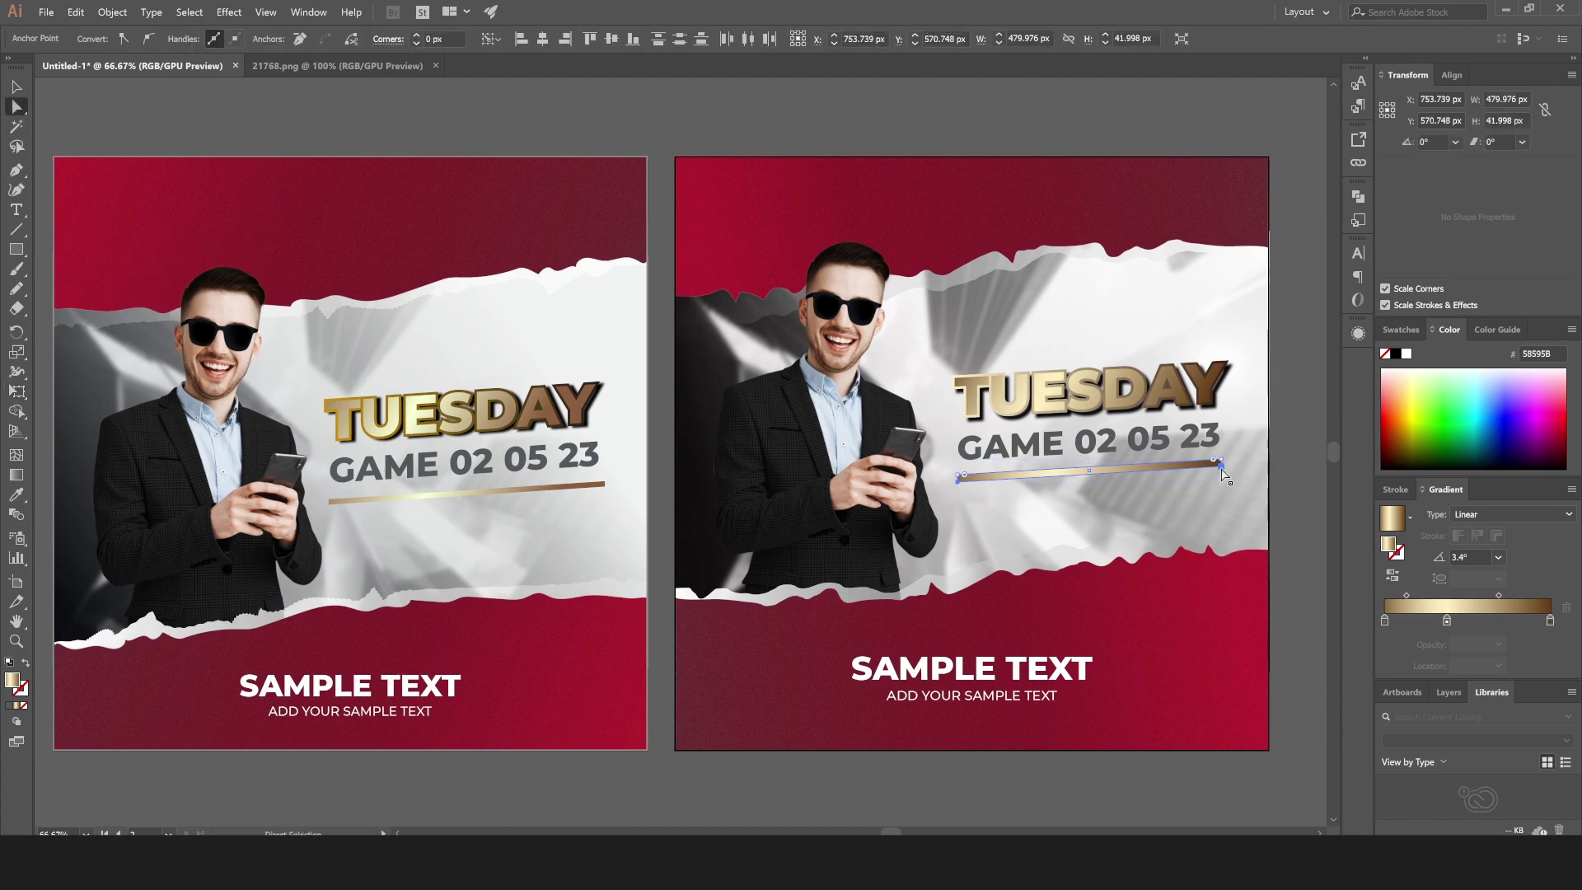
key("Up")
key("Up")
key("Up")
key("Up")
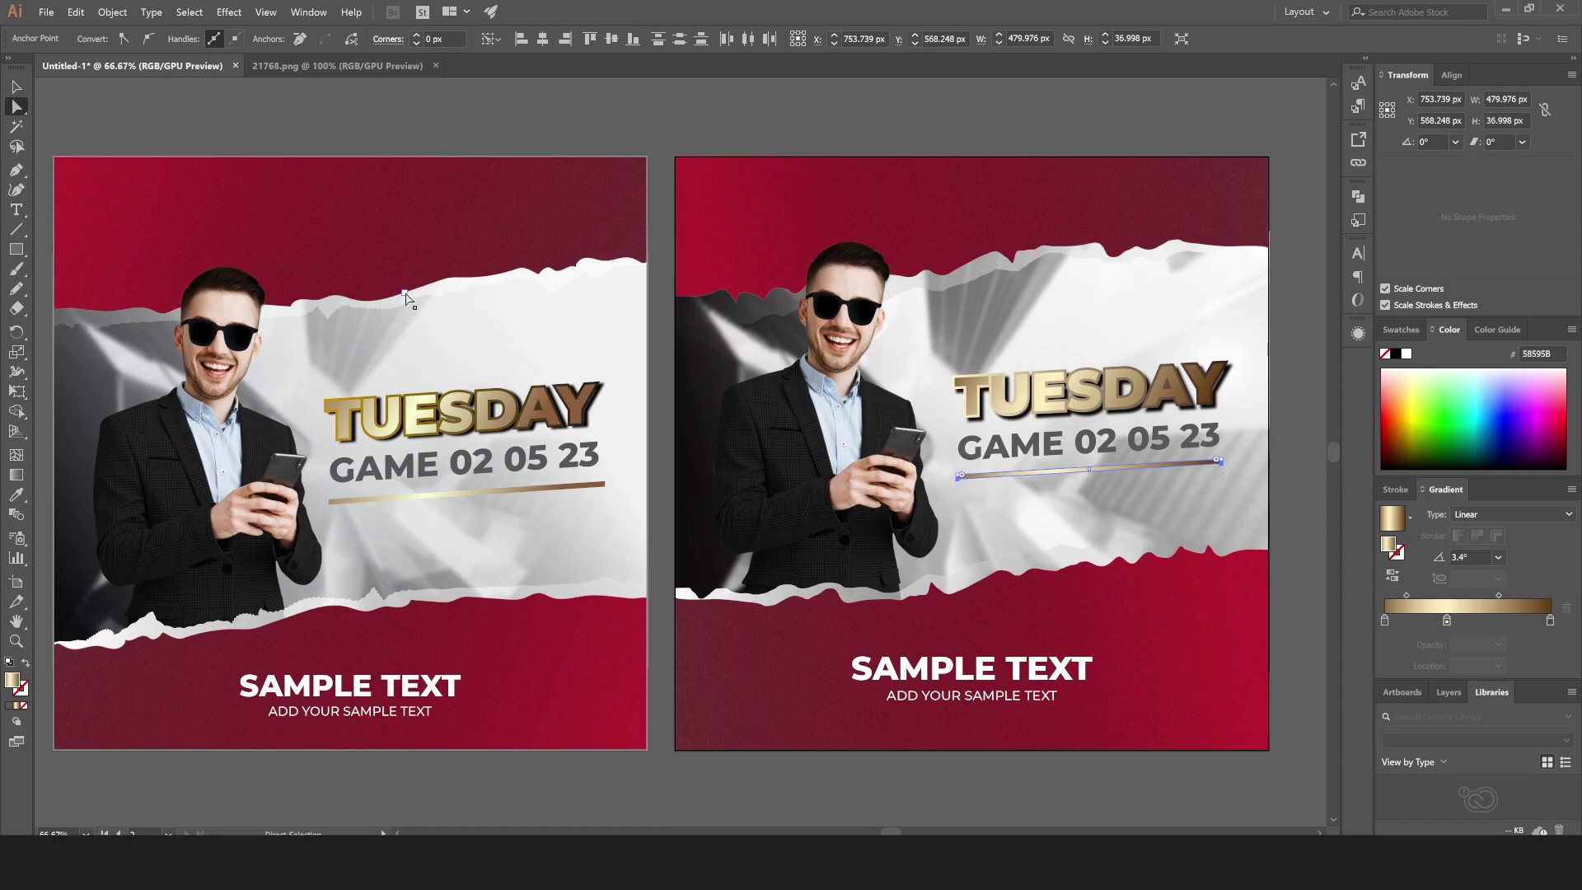
left_click(16, 86)
left_click(260, 136)
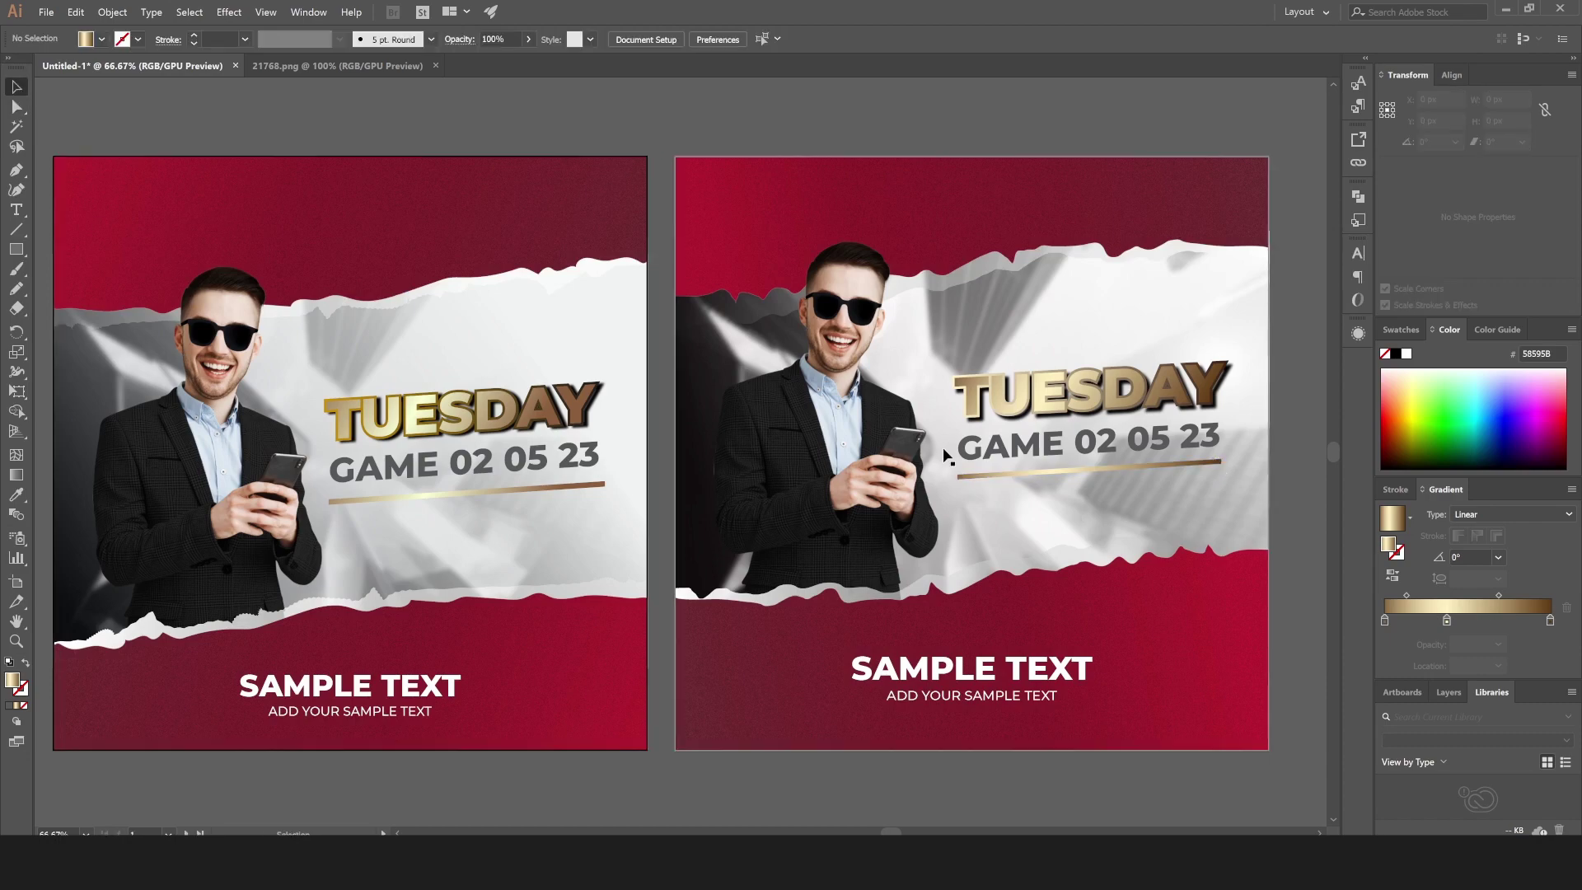
Nudge the slanted gold bar 3 px up and 3 px to the right beneath the GAME line.
left_click(1126, 468)
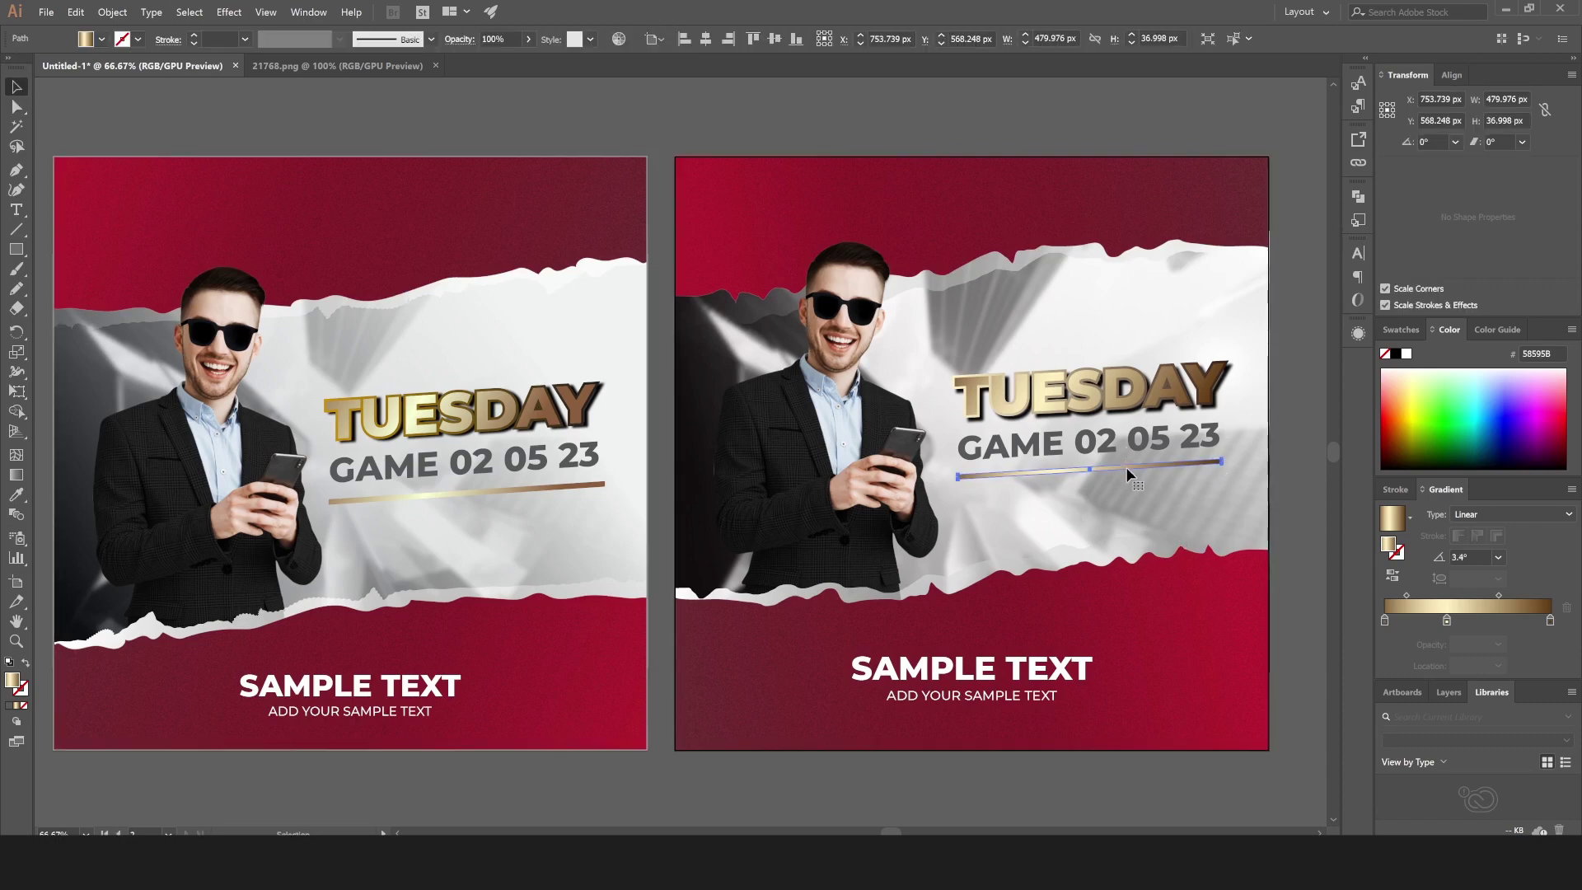
key("Up")
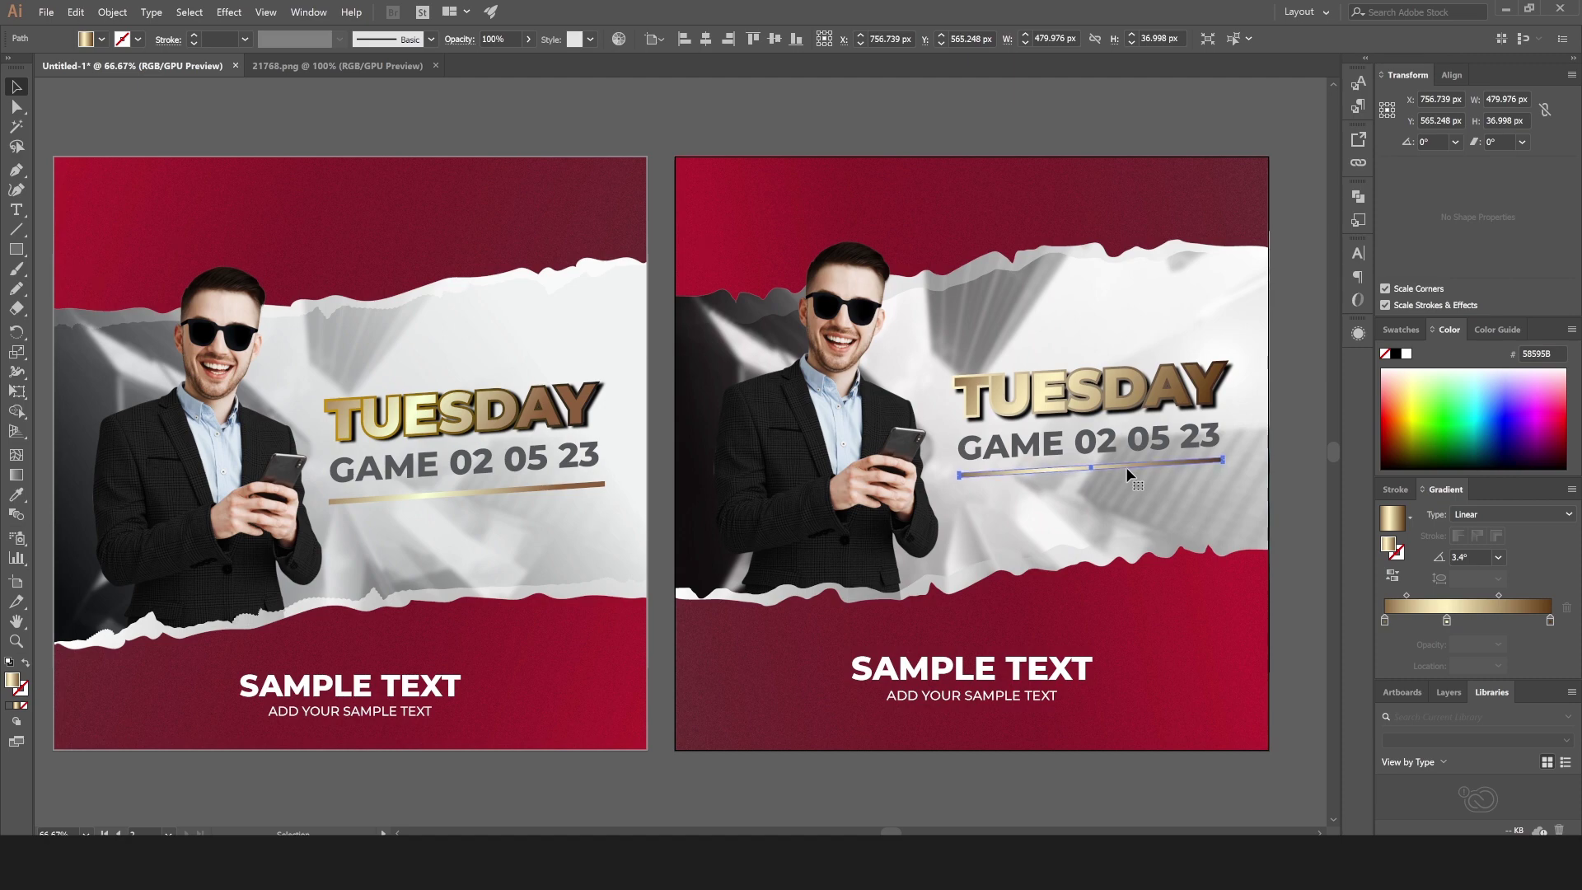
left_click(894, 125)
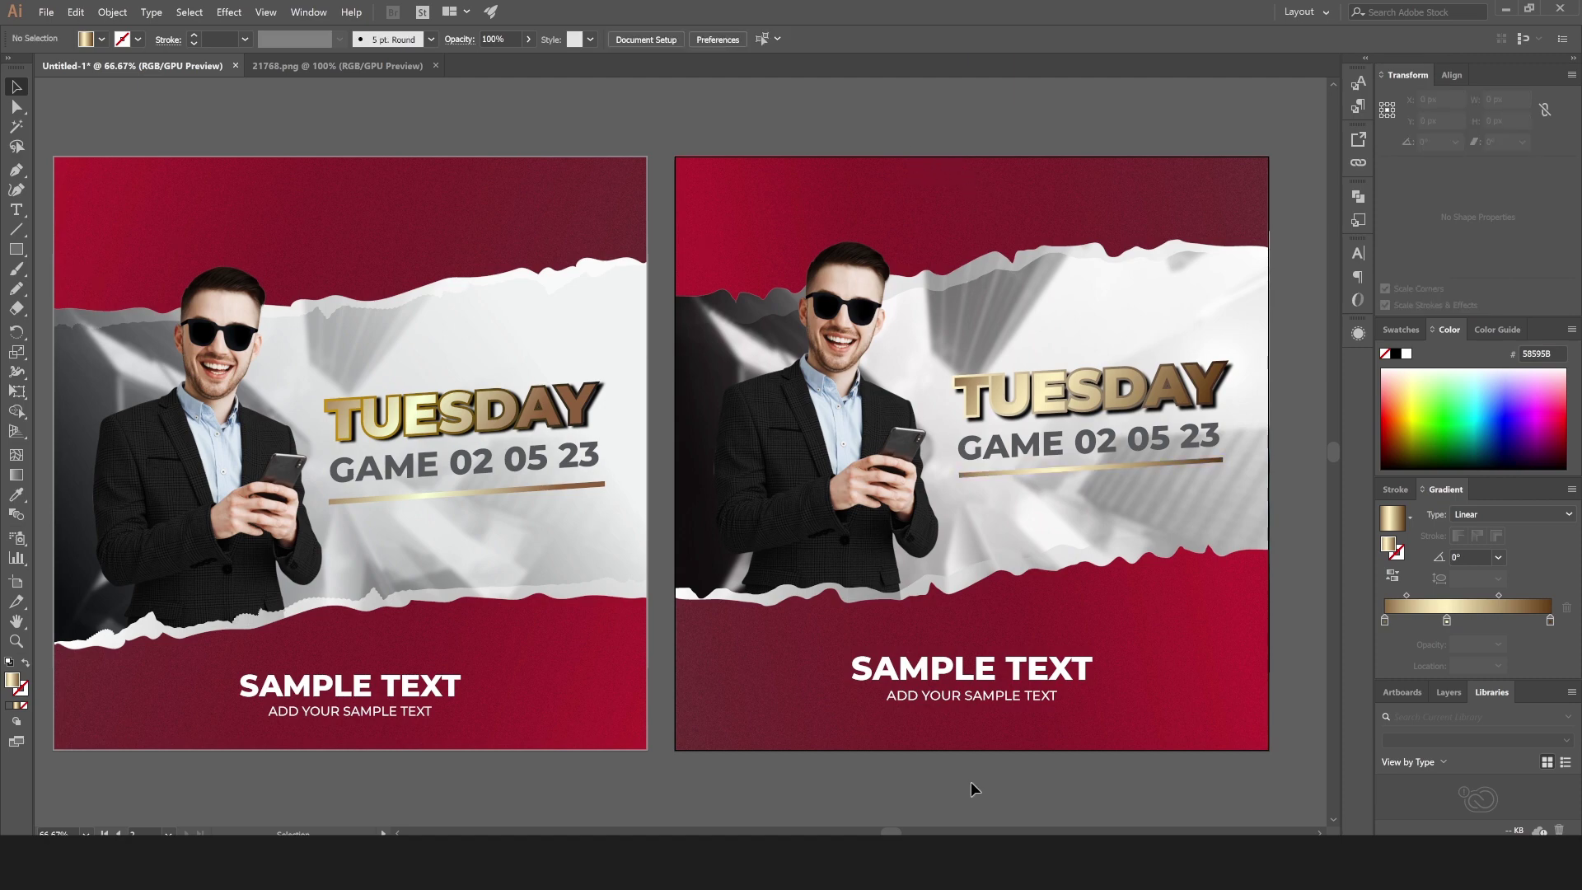
left_click_drag(887, 832, 886, 832)
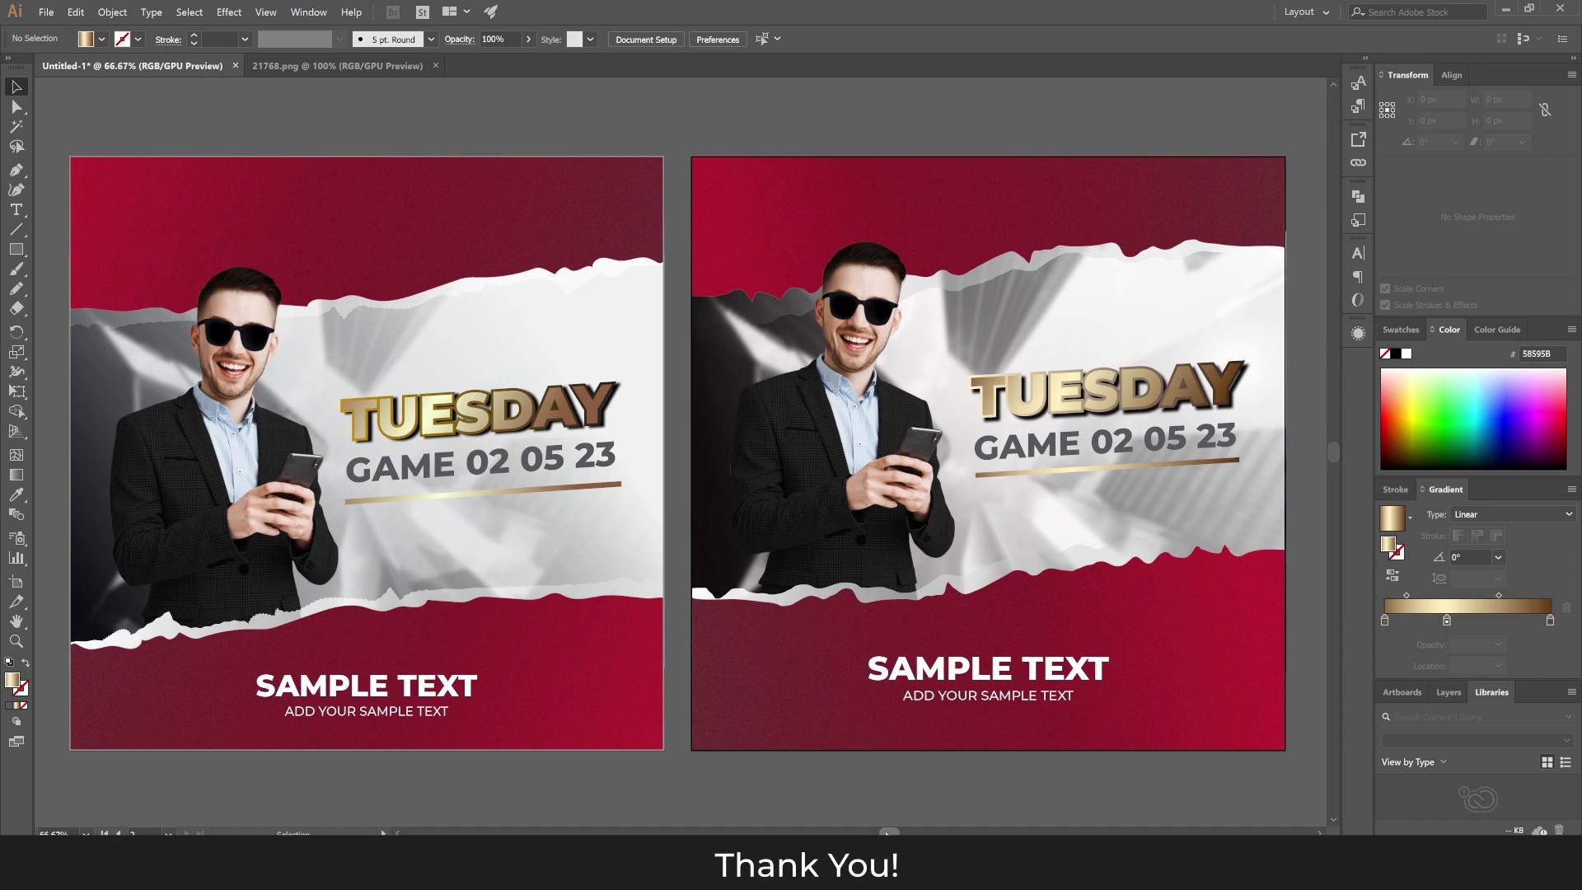